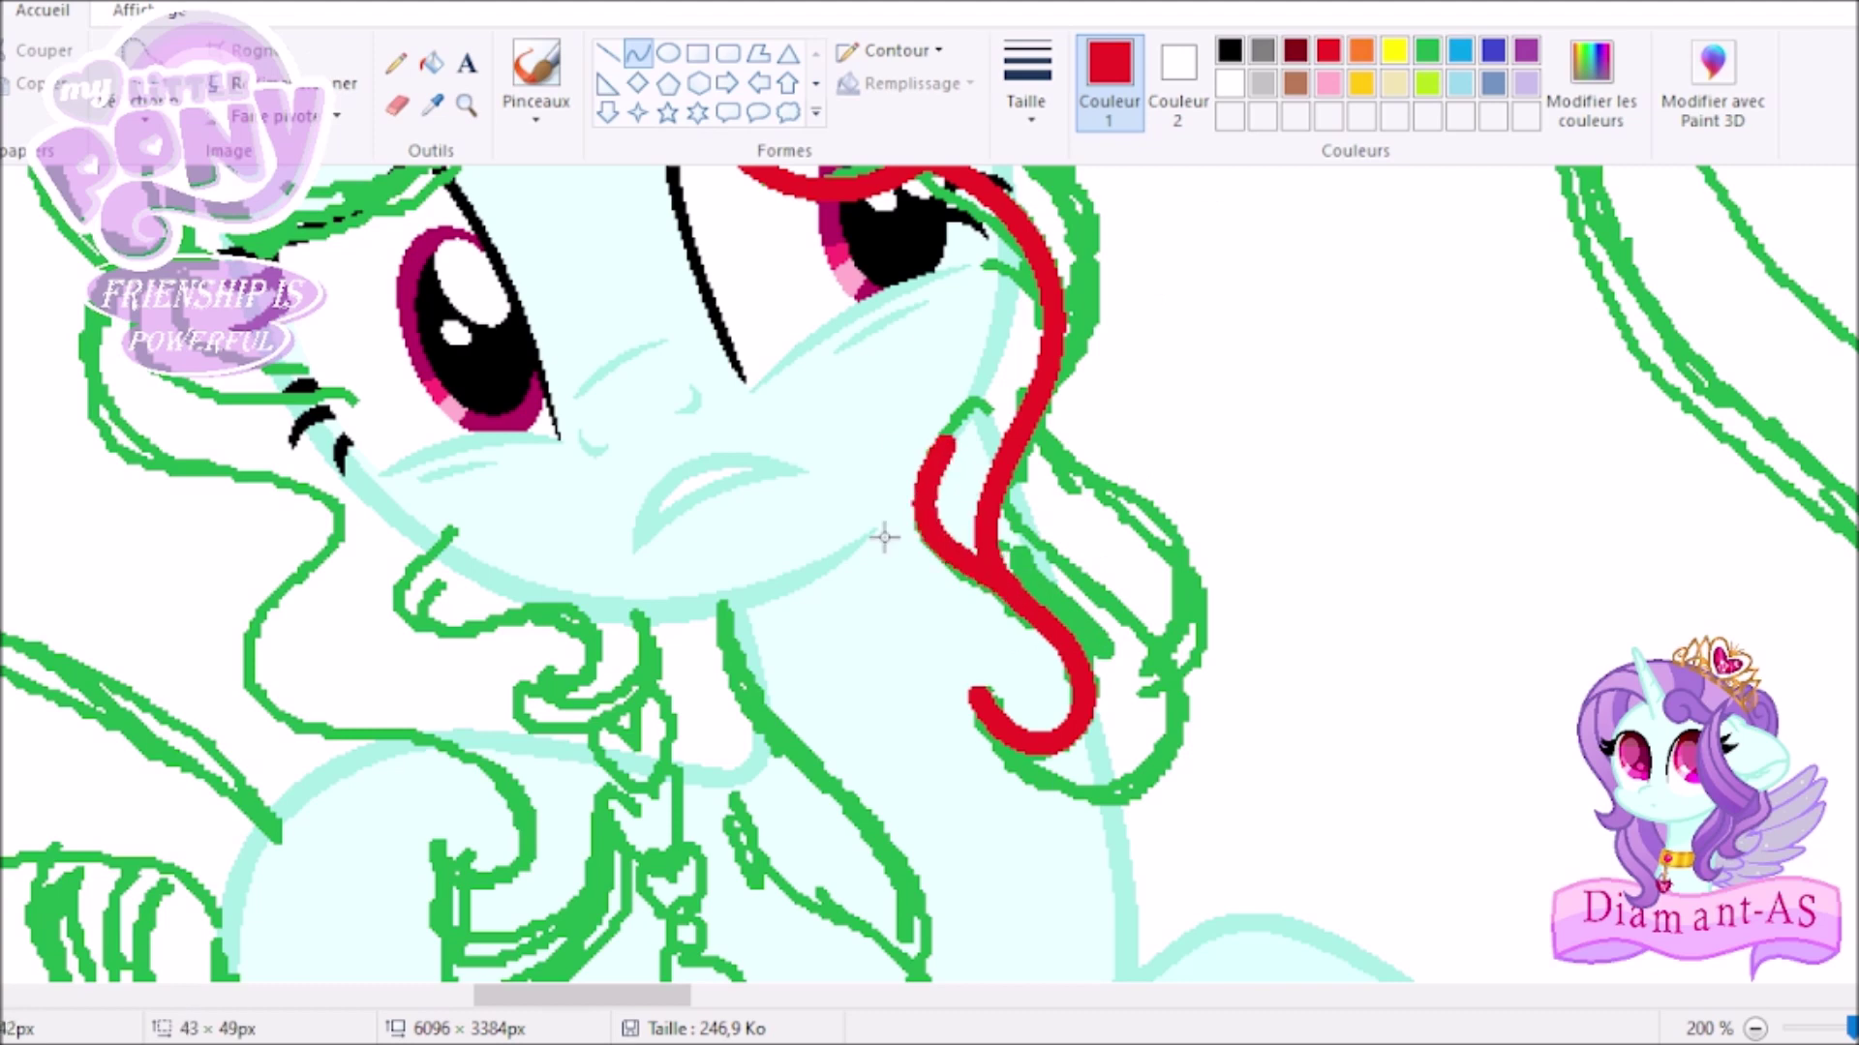
# Trace the long wavy lock beside the right cheek with thick red curves and taper its curled tip with a green curve.
pyautogui.moveTo(973, 712); pyautogui.dragTo(1300, 735)
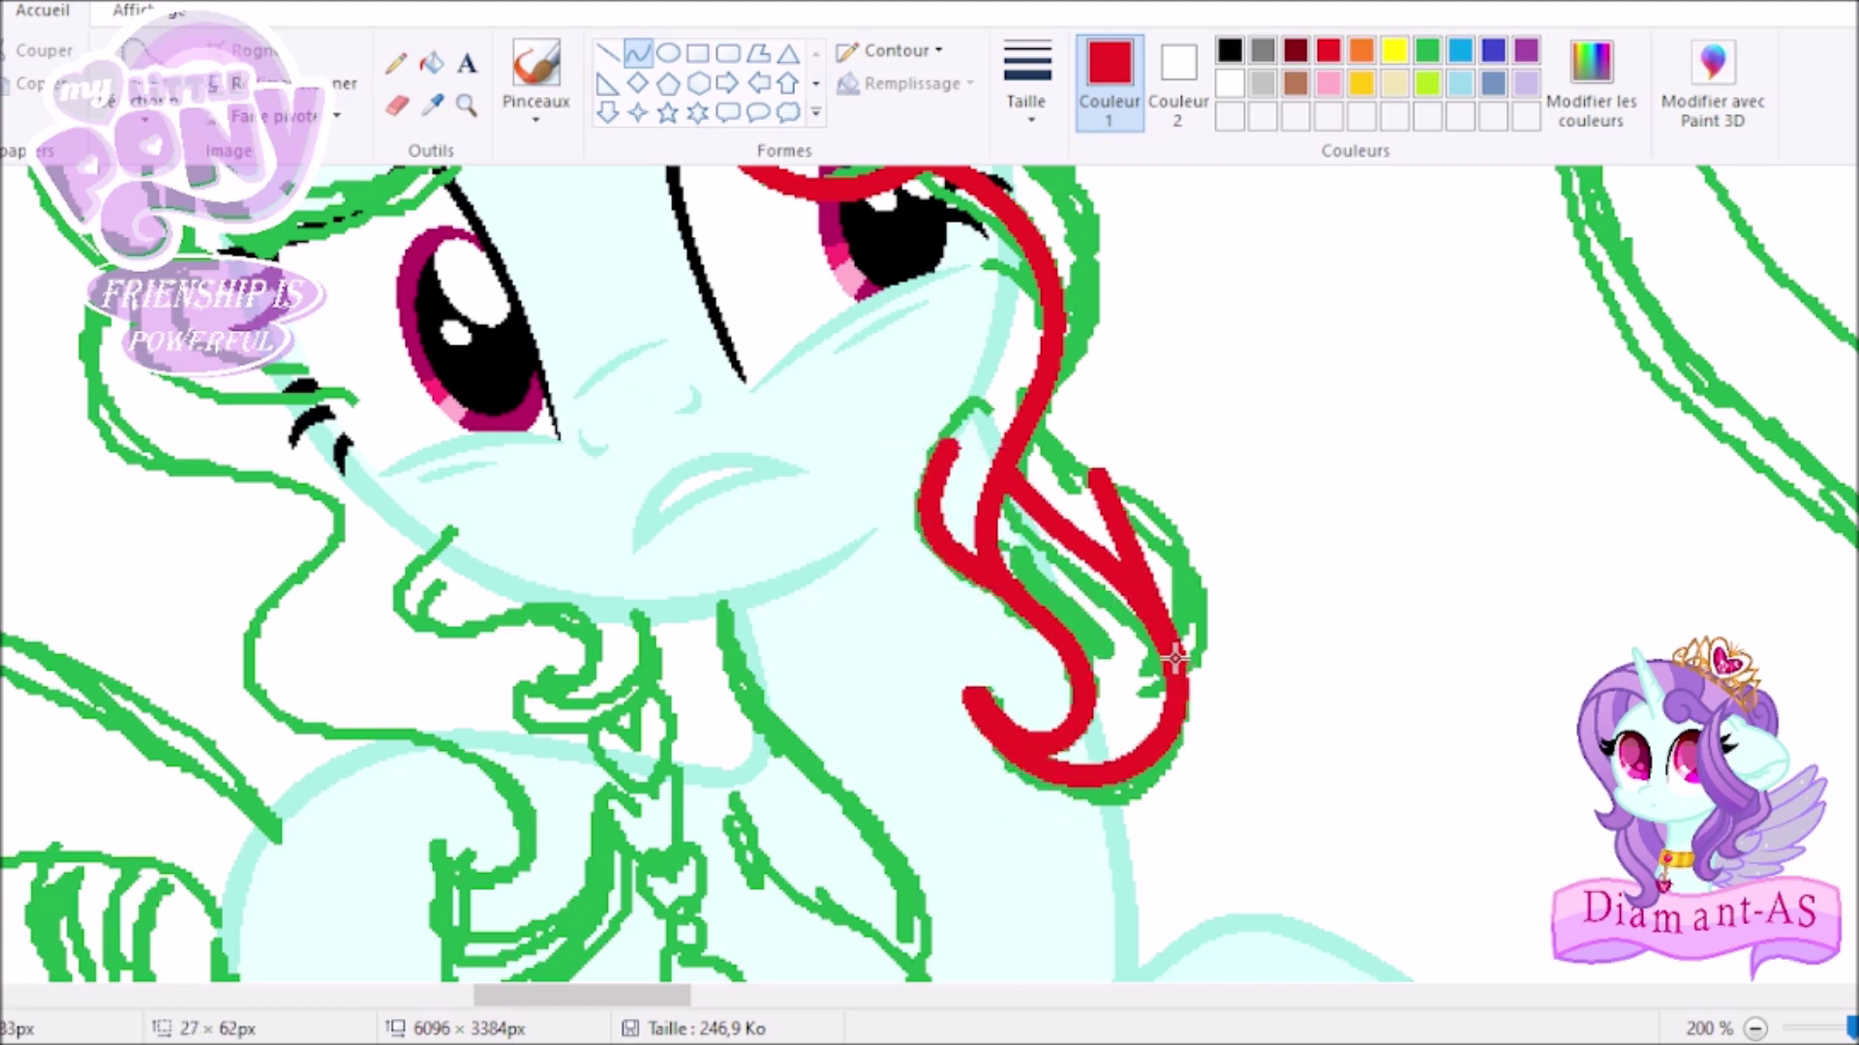
pyautogui.moveTo(1177, 661); pyautogui.dragTo(1045, 424)
pyautogui.scroll(3, 1092, 455)
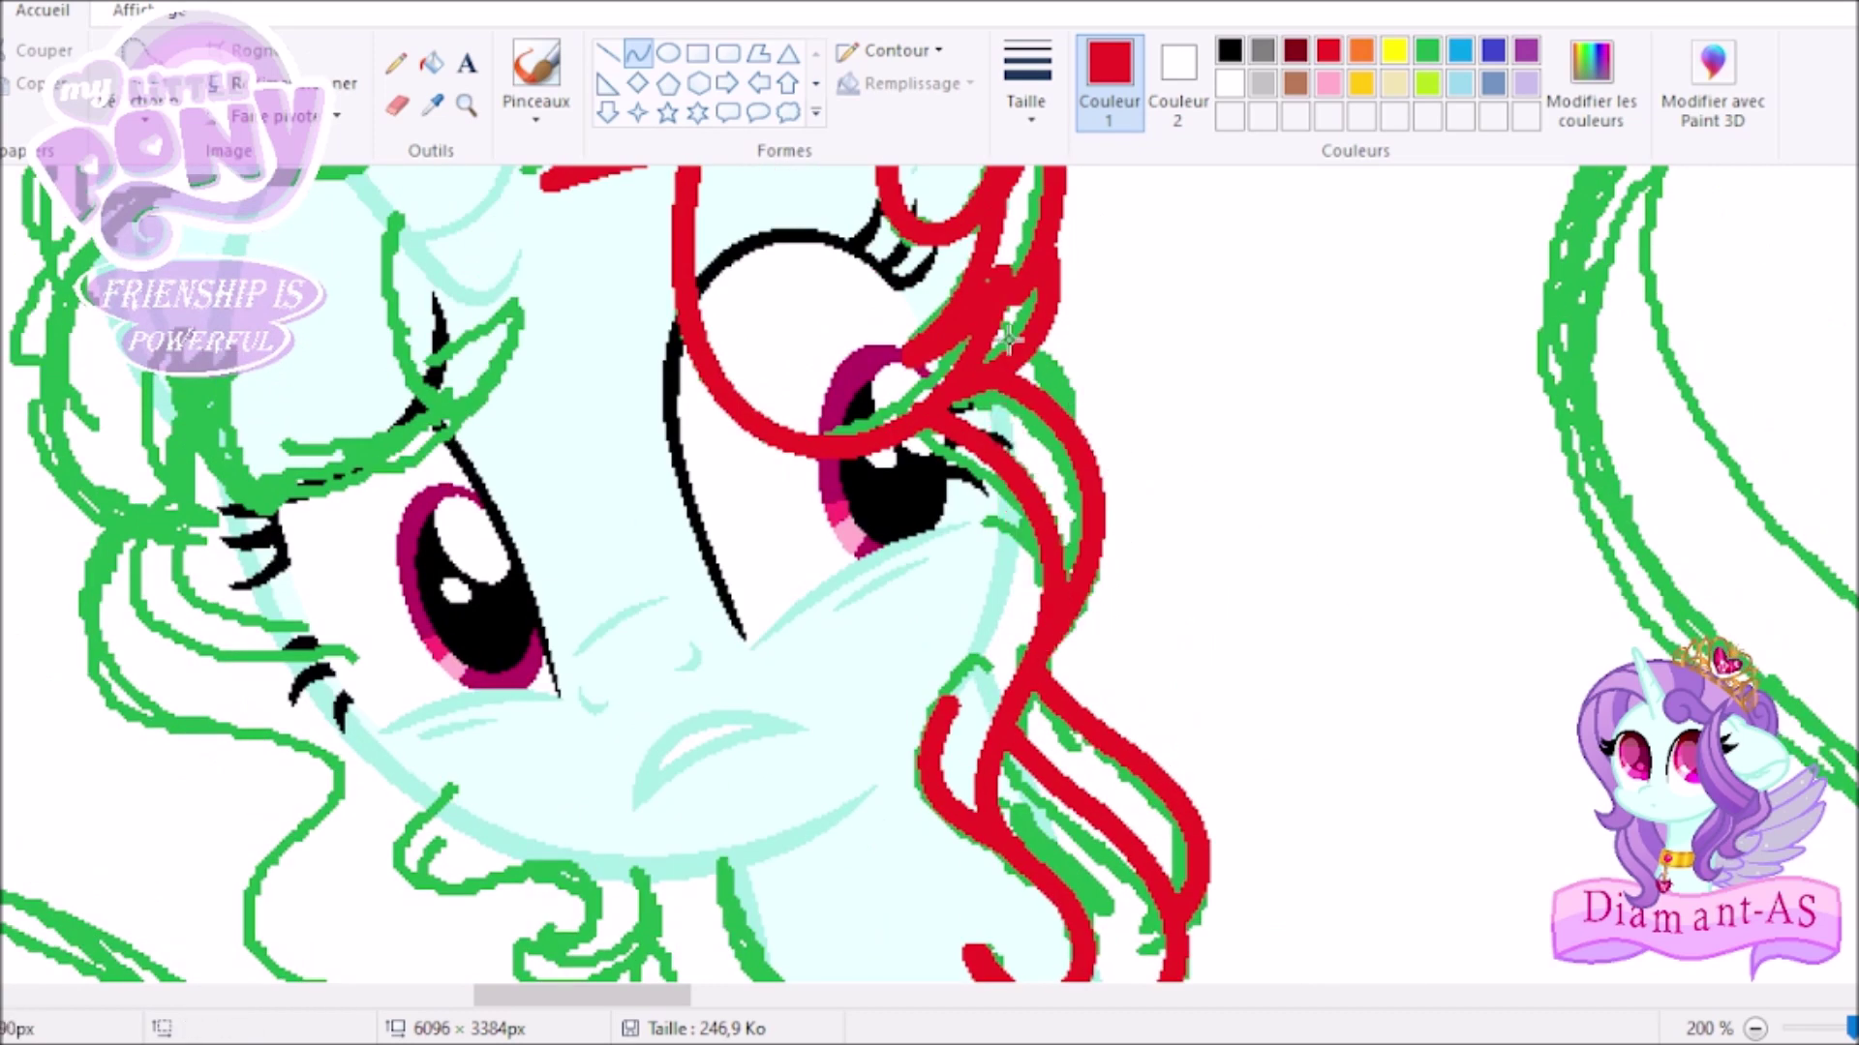
pyautogui.scroll(-5, 994, 762)
pyautogui.scroll(5, 995, 761)
pyautogui.click(1427, 51)
pyautogui.moveTo(935, 693); pyautogui.dragTo(994, 762)
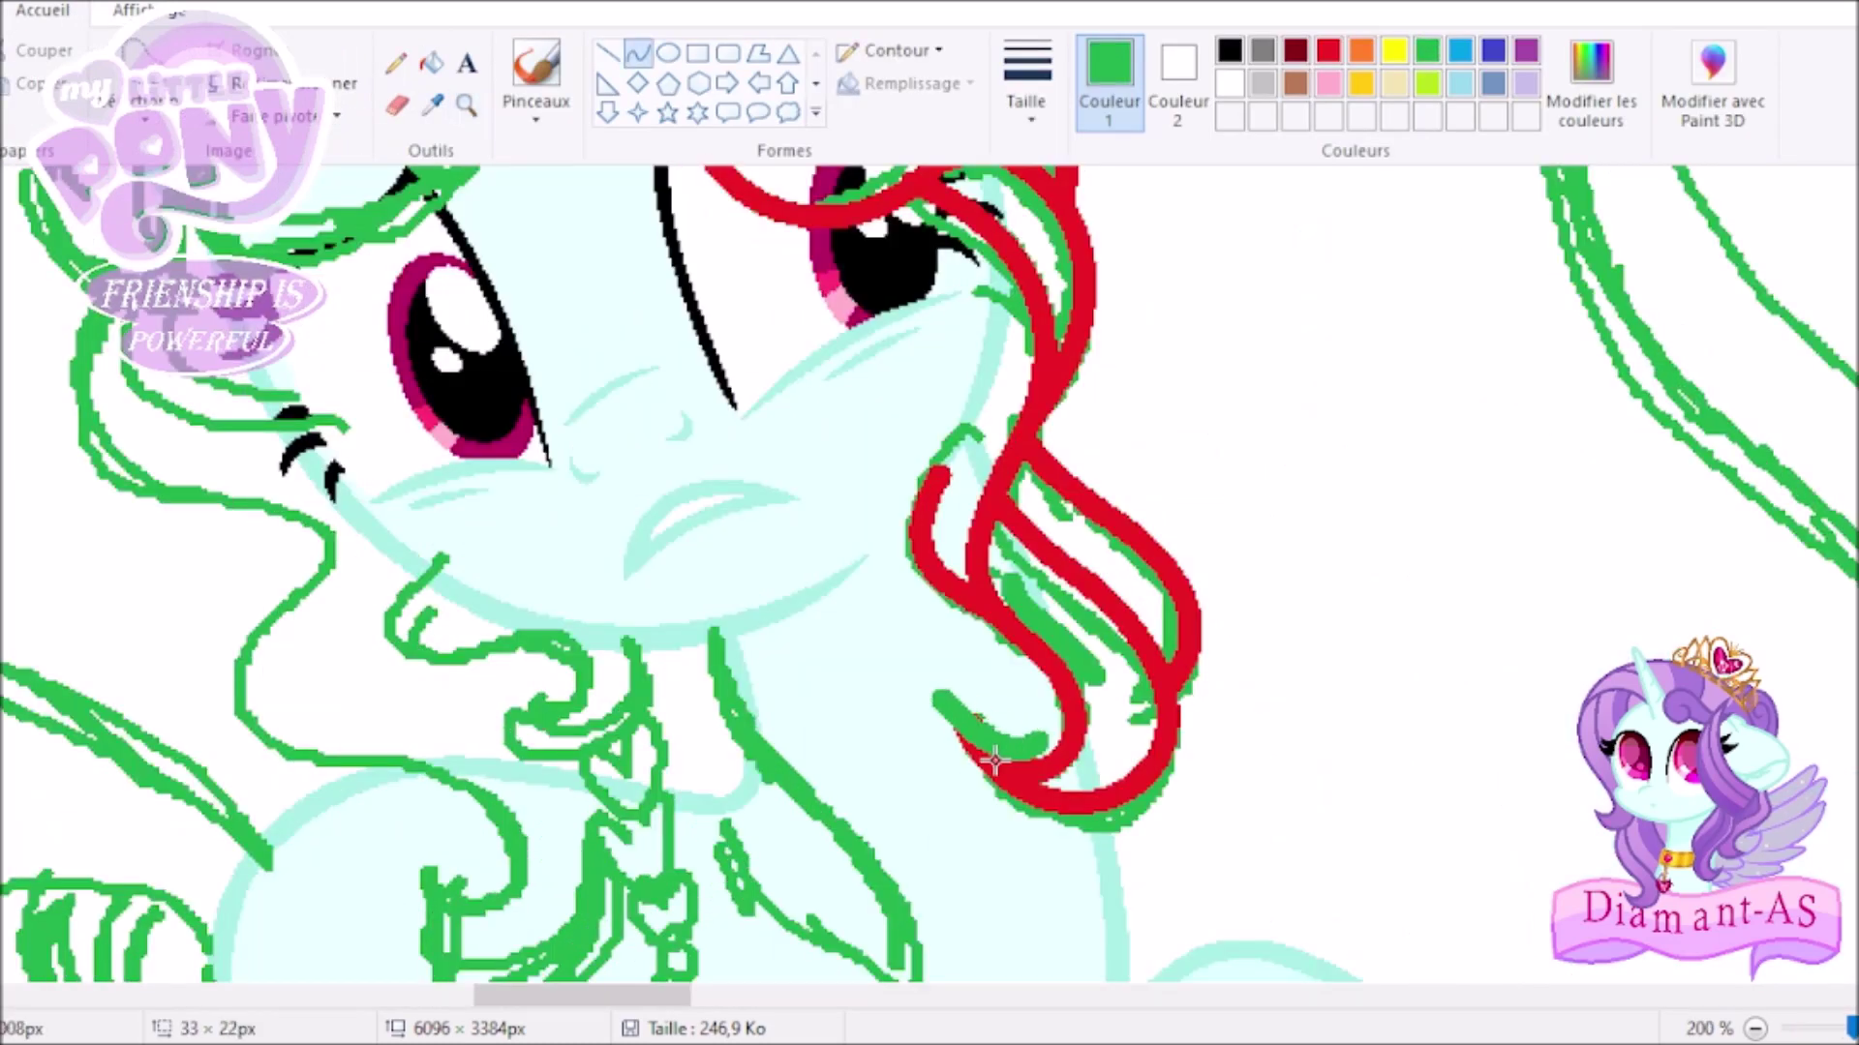
# Trace the pointed fringe and the rounded outer bang over the left eye in red, lining the bang's upper edge with green.
pyautogui.click(637, 53)
pyautogui.scroll(3, 435, 290)
pyautogui.moveTo(382, 194); pyautogui.dragTo(513, 288)
pyautogui.moveTo(426, 396)
pyautogui.mouseDown()
pyautogui.moveTo(254, 474)
pyautogui.moveTo(292, 475)
pyautogui.mouseUp()
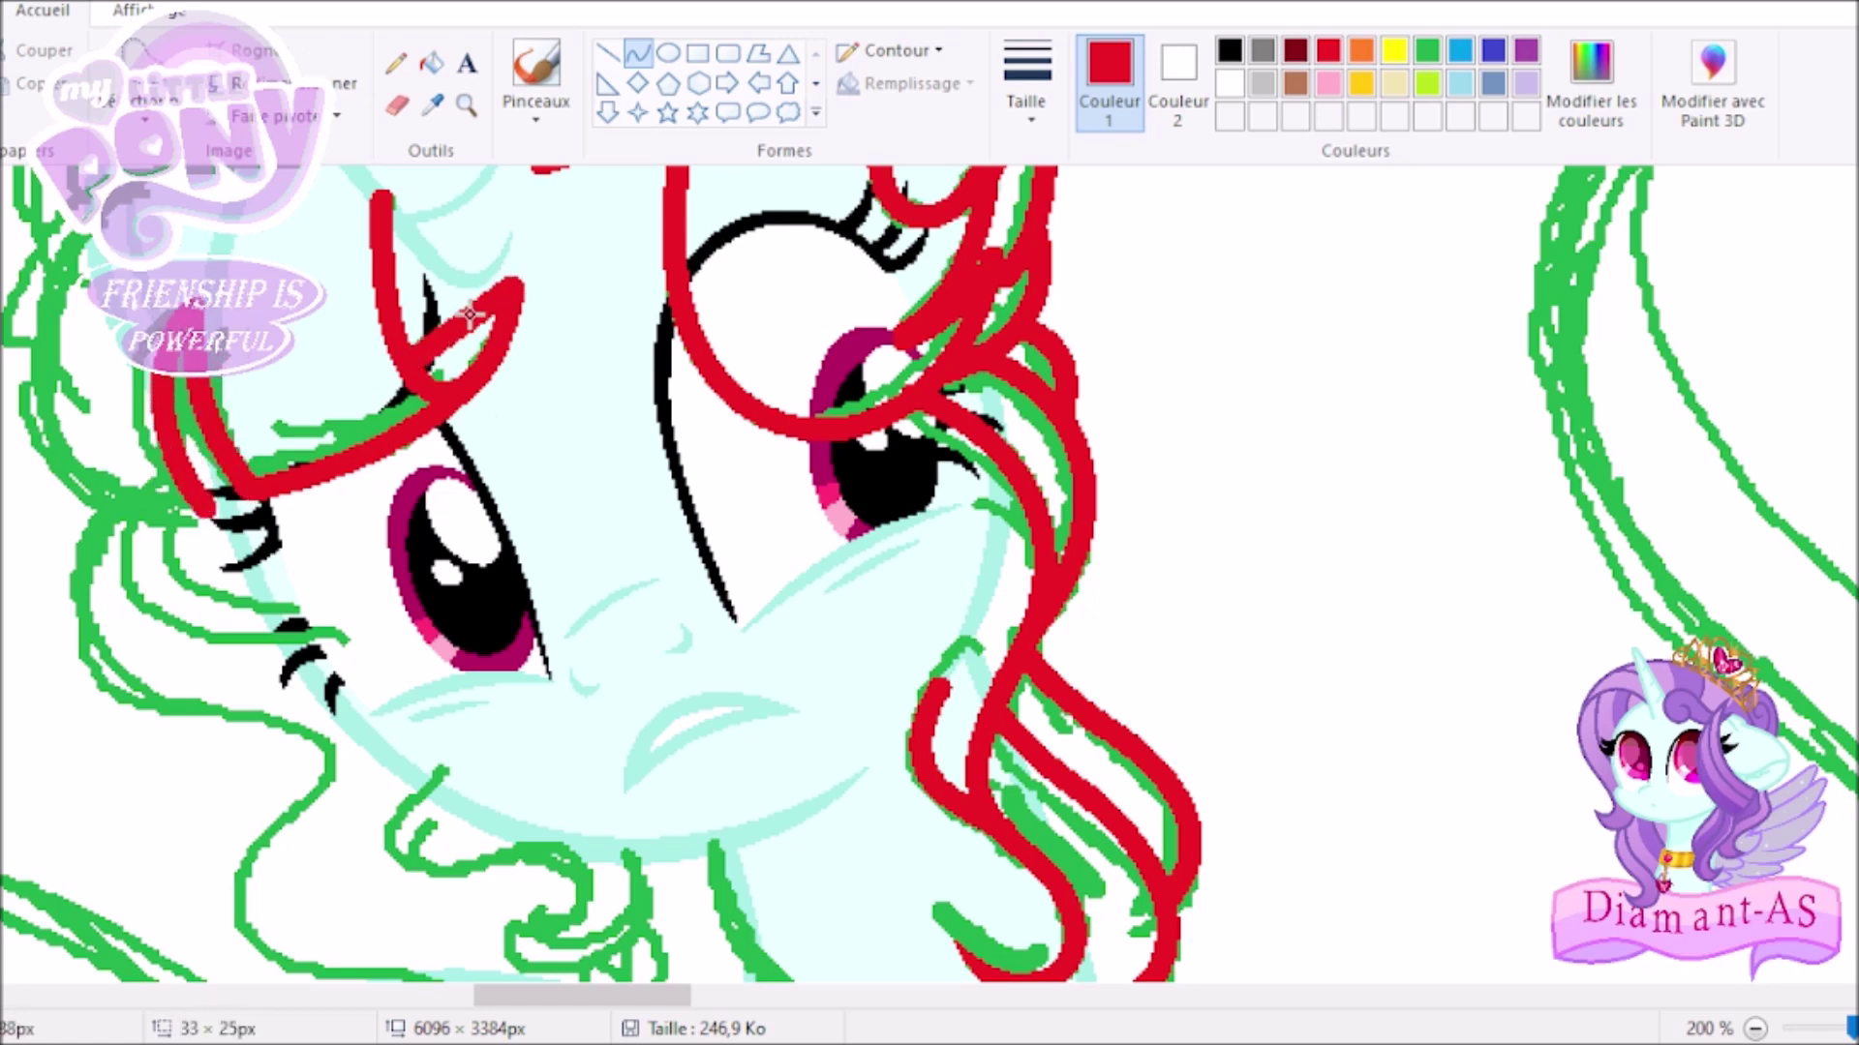
pyautogui.hscroll(-5, 463, 320)
pyautogui.scroll(1, 463, 319)
pyautogui.moveTo(609, 276); pyautogui.dragTo(571, 634)
pyautogui.moveTo(436, 455); pyautogui.dragTo(261, 280)
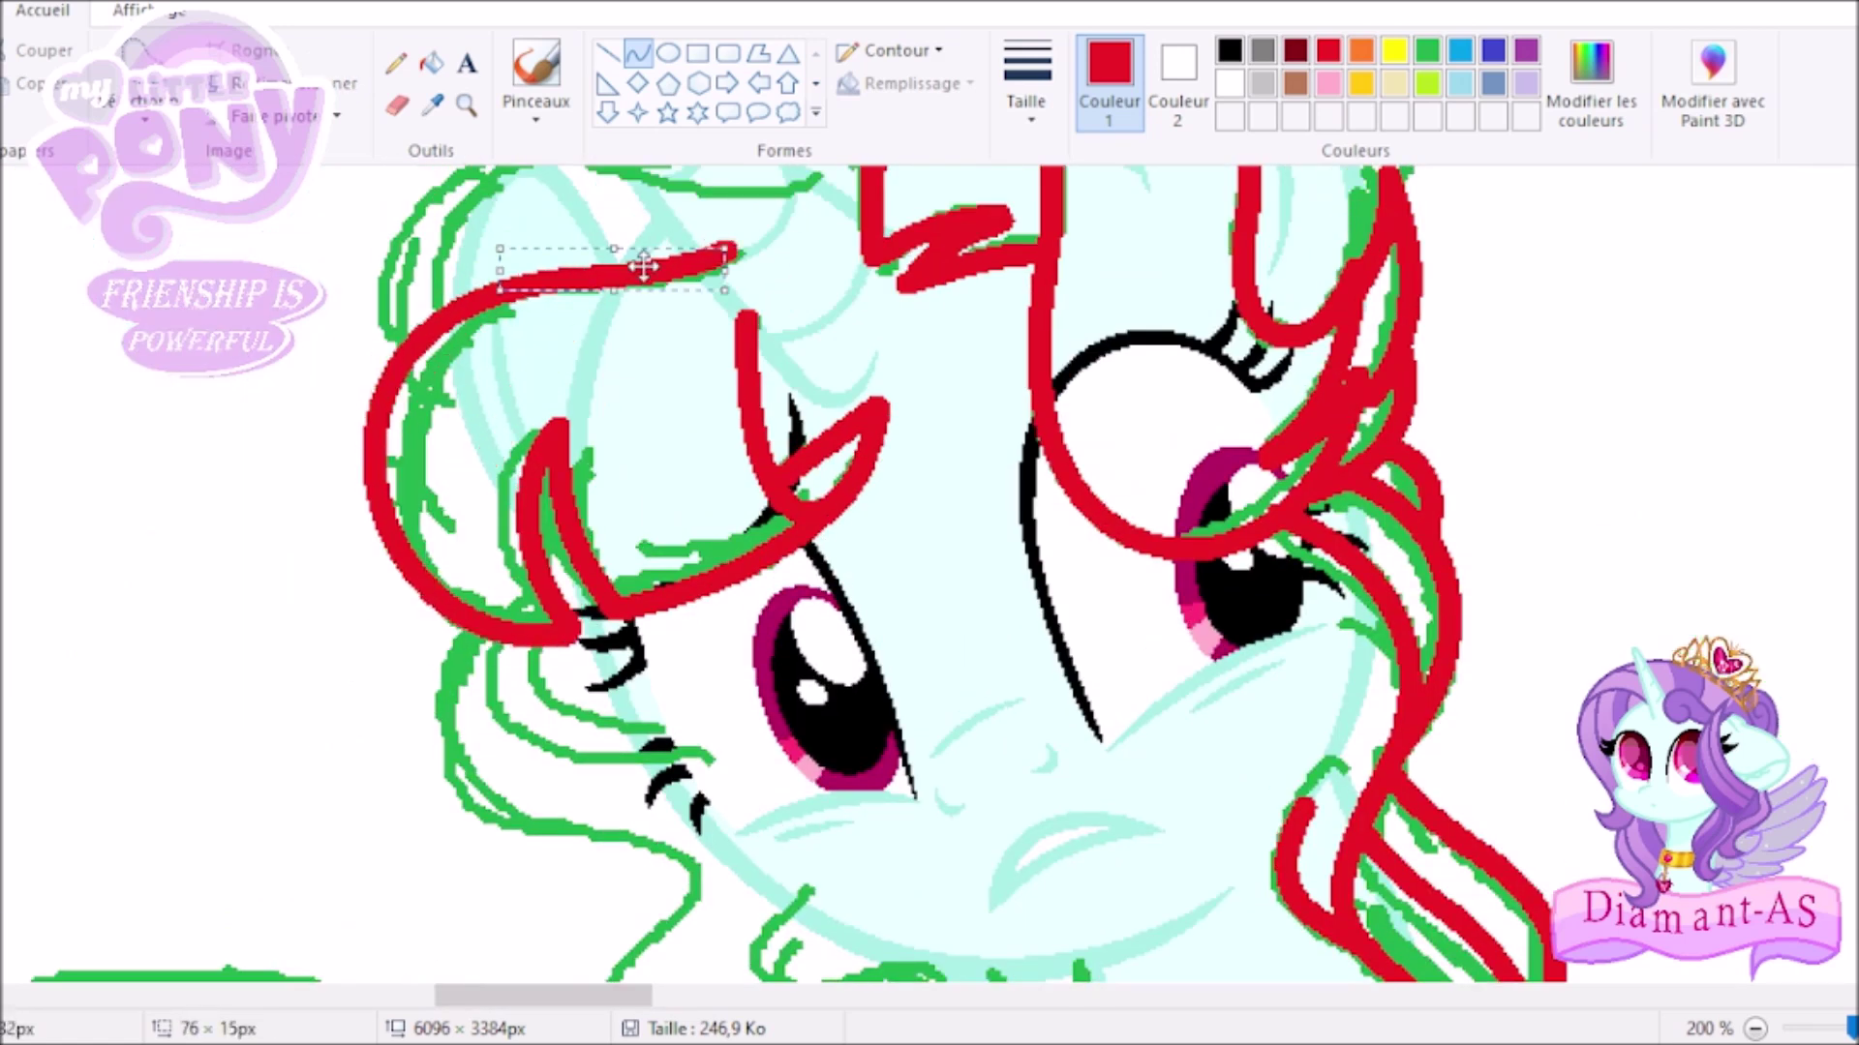
pyautogui.click(1430, 58)
pyautogui.moveTo(503, 319); pyautogui.dragTo(794, 259)
# Trace the outer hair lock above the left bang with a thick red curve following the green sketch.
pyautogui.scroll(-6, 871, 581)
pyautogui.click(466, 105)
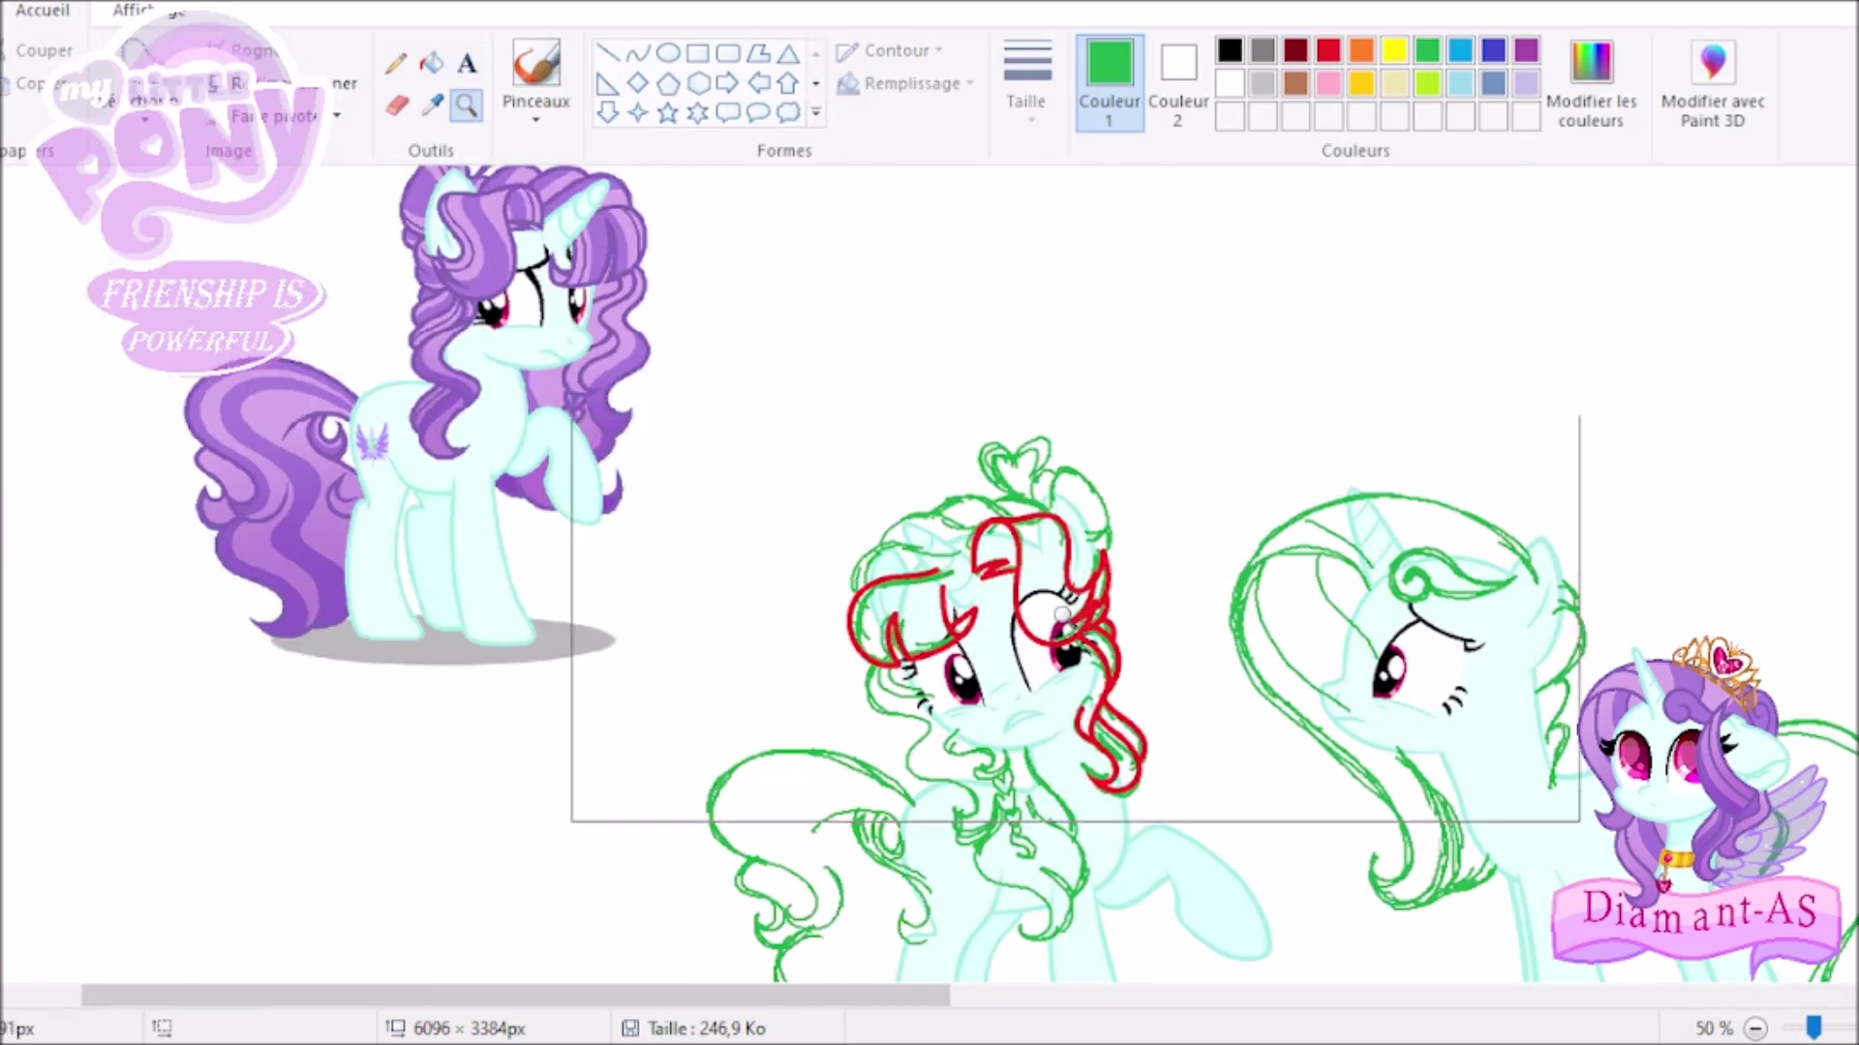
pyautogui.click(1065, 678)
pyautogui.click(637, 52)
pyautogui.click(1328, 50)
pyautogui.moveTo(746, 653)
pyautogui.mouseDown()
pyautogui.moveTo(781, 402)
pyautogui.moveTo(988, 293)
pyautogui.mouseUp()
pyautogui.moveTo(1145, 397); pyautogui.dragTo(1084, 353)
# Trace the overlapping rounded locks along the crown of the head in red.
pyautogui.scroll(-3, 1065, 581)
pyautogui.click(467, 104)
pyautogui.click(690, 642)
pyautogui.click(690, 642)
pyautogui.moveTo(629, 562)
pyautogui.mouseDown()
pyautogui.moveTo(832, 542)
pyautogui.moveTo(765, 455)
pyautogui.moveTo(706, 484)
pyautogui.mouseUp()
pyautogui.moveTo(881, 523); pyautogui.dragTo(1007, 474)
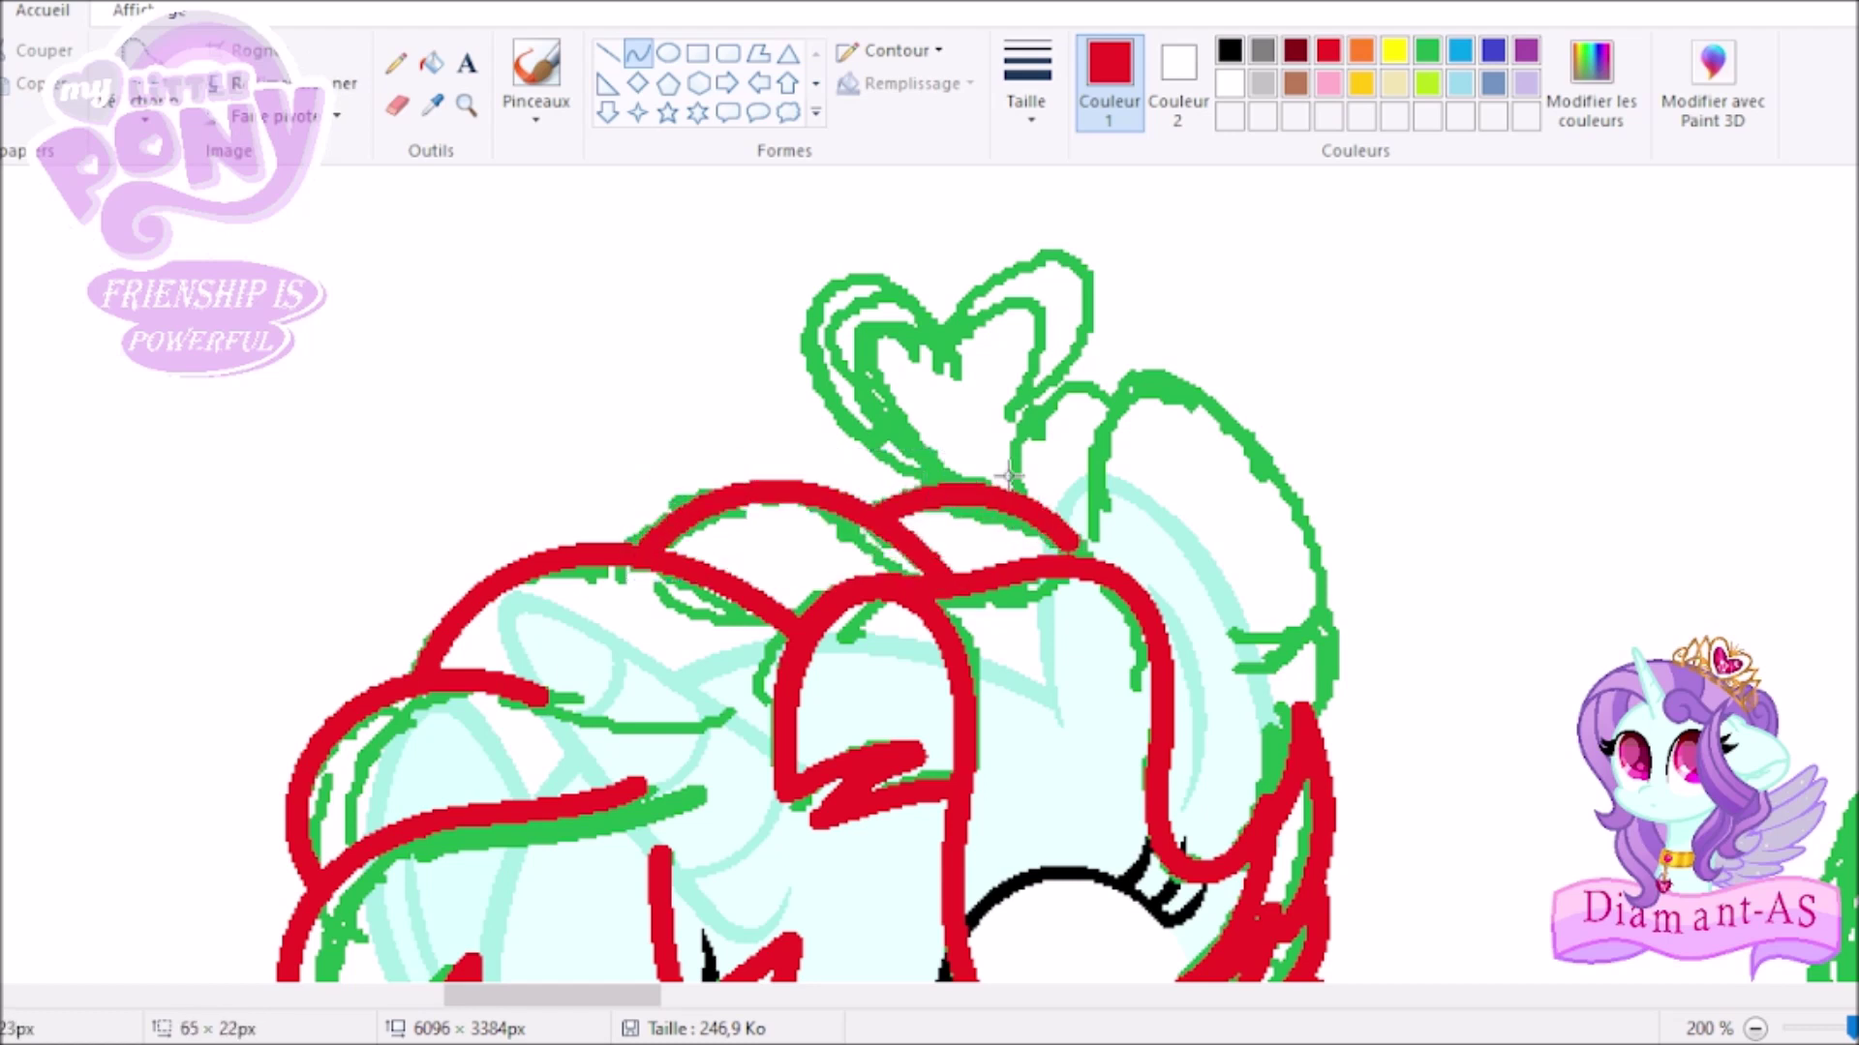
# Trace the two hair loops on the head's right side and the double heart-shaped bun above the crown in red.
pyautogui.moveTo(1242, 463)
pyautogui.mouseDown()
pyautogui.moveTo(1210, 329)
pyautogui.moveTo(1244, 665)
pyautogui.mouseUp()
pyautogui.moveTo(1258, 581); pyautogui.dragTo(1300, 627)
pyautogui.moveTo(1113, 503); pyautogui.dragTo(1031, 349)
pyautogui.moveTo(1075, 426)
pyautogui.mouseDown()
pyautogui.moveTo(1227, 332)
pyautogui.moveTo(924, 339)
pyautogui.mouseUp()
pyautogui.moveTo(973, 387); pyautogui.dragTo(1000, 183)
pyautogui.moveTo(978, 494); pyautogui.dragTo(920, 344)
pyautogui.moveTo(949, 416); pyautogui.dragTo(713, 332)
pyautogui.moveTo(822, 320)
pyautogui.mouseDown()
pyautogui.moveTo(799, 227)
pyautogui.moveTo(1026, 319)
pyautogui.mouseUp()
# Trace the wavy lock hanging beside the left cheek in red, from the bang down to its curled end on the chest.
pyautogui.scroll(-3, 1253, 258)
pyautogui.scroll(1, 929, 581)
pyautogui.click(467, 104)
pyautogui.click(427, 387)
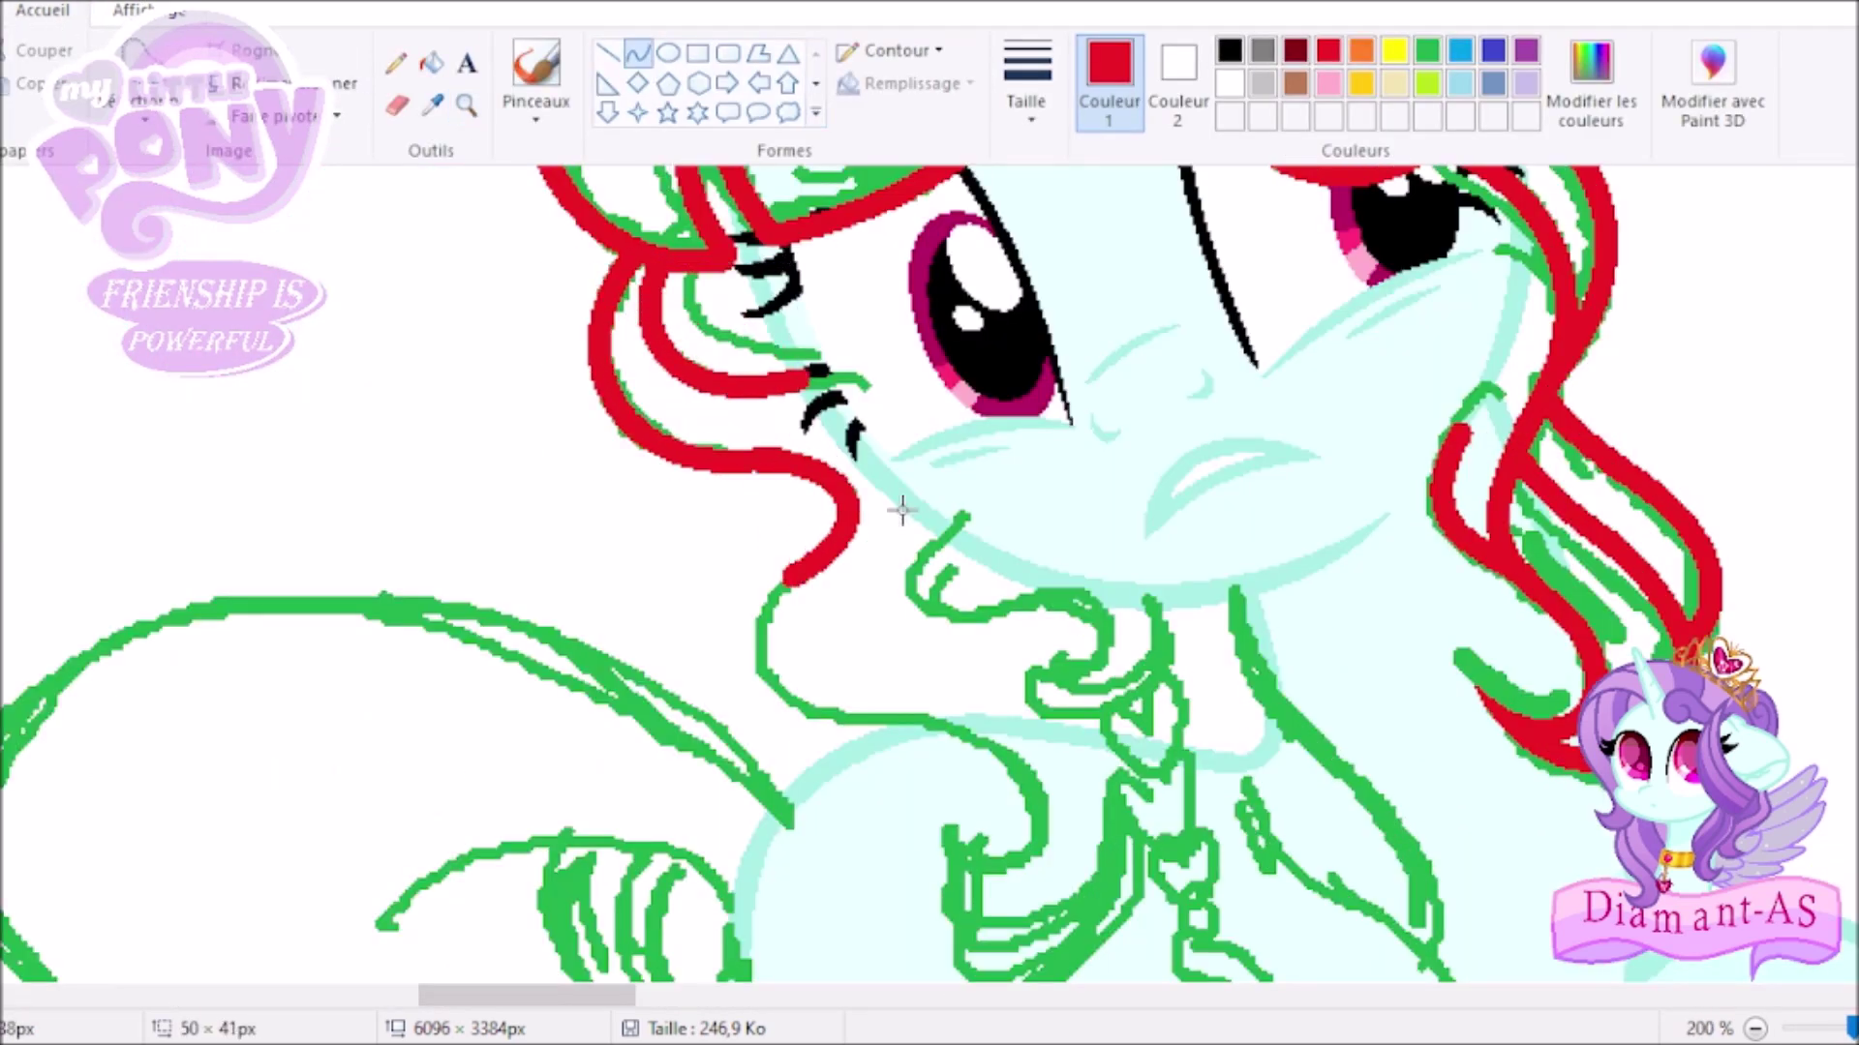
pyautogui.moveTo(905, 721); pyautogui.dragTo(944, 856)
pyautogui.moveTo(968, 789); pyautogui.dragTo(1093, 784)
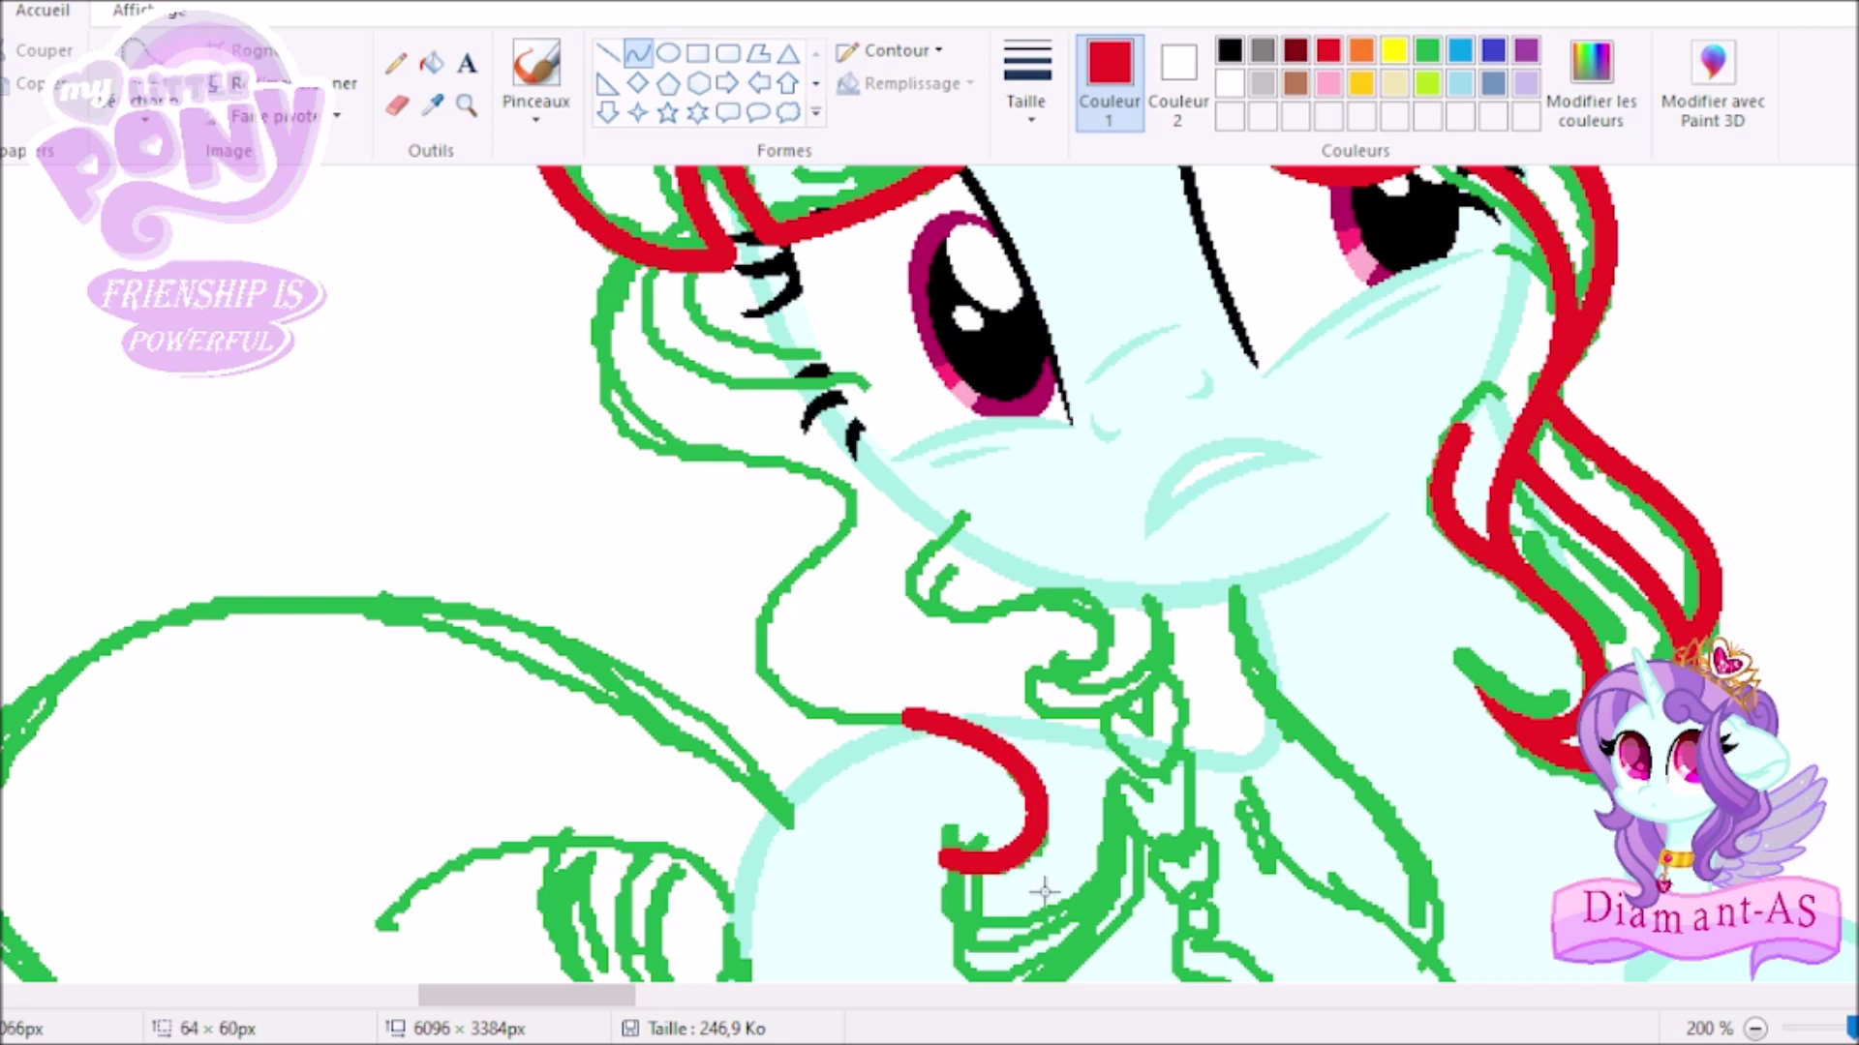
pyautogui.moveTo(905, 721)
pyautogui.mouseDown()
pyautogui.moveTo(831, 588)
pyautogui.moveTo(852, 518)
pyautogui.moveTo(630, 254)
pyautogui.mouseUp()
pyautogui.hotkey('ctrl', 'z')
pyautogui.moveTo(668, 406); pyautogui.dragTo(590, 330)
pyautogui.moveTo(736, 455); pyautogui.dragTo(842, 489)
pyautogui.moveTo(784, 585); pyautogui.dragTo(915, 716)
pyautogui.moveTo(842, 648); pyautogui.dragTo(778, 726)
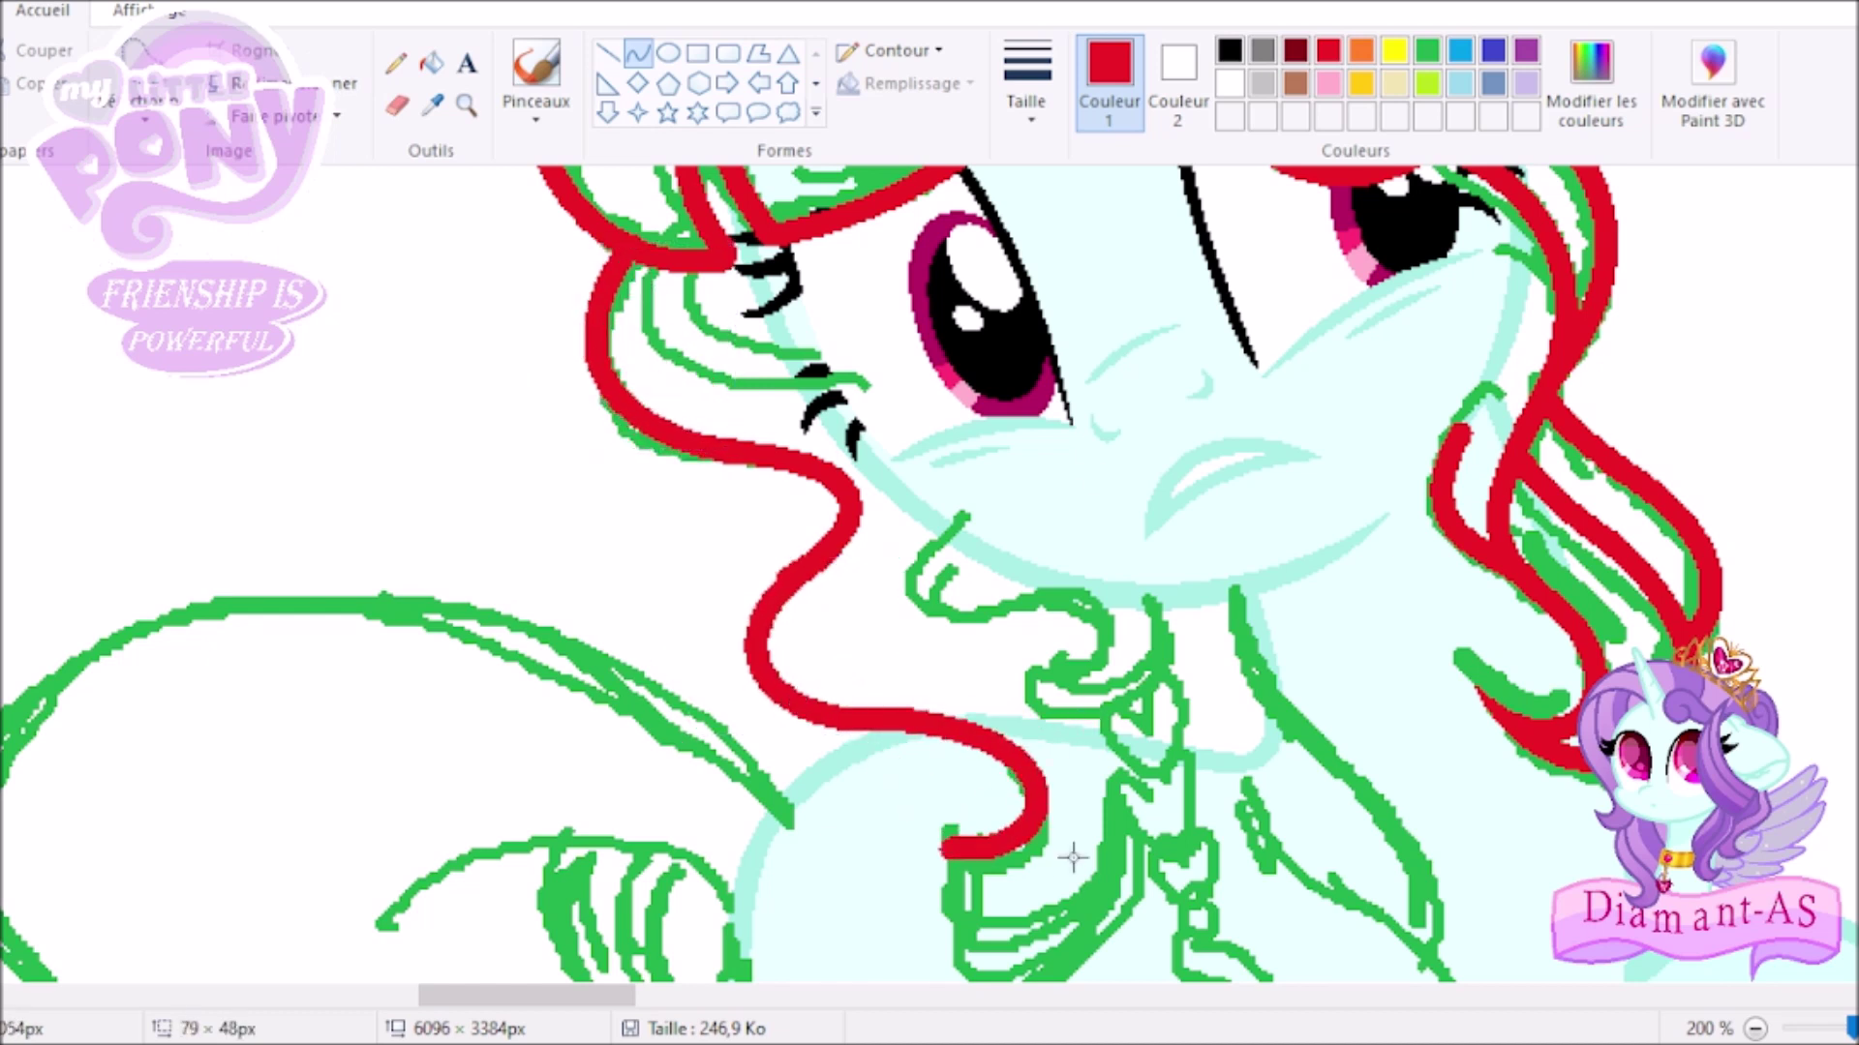
# Redraw the left lock's curled end in red and line its outer edge with a thick green curve.
pyautogui.click(395, 63)
pyautogui.click(1427, 51)
pyautogui.click(637, 54)
pyautogui.click(1328, 51)
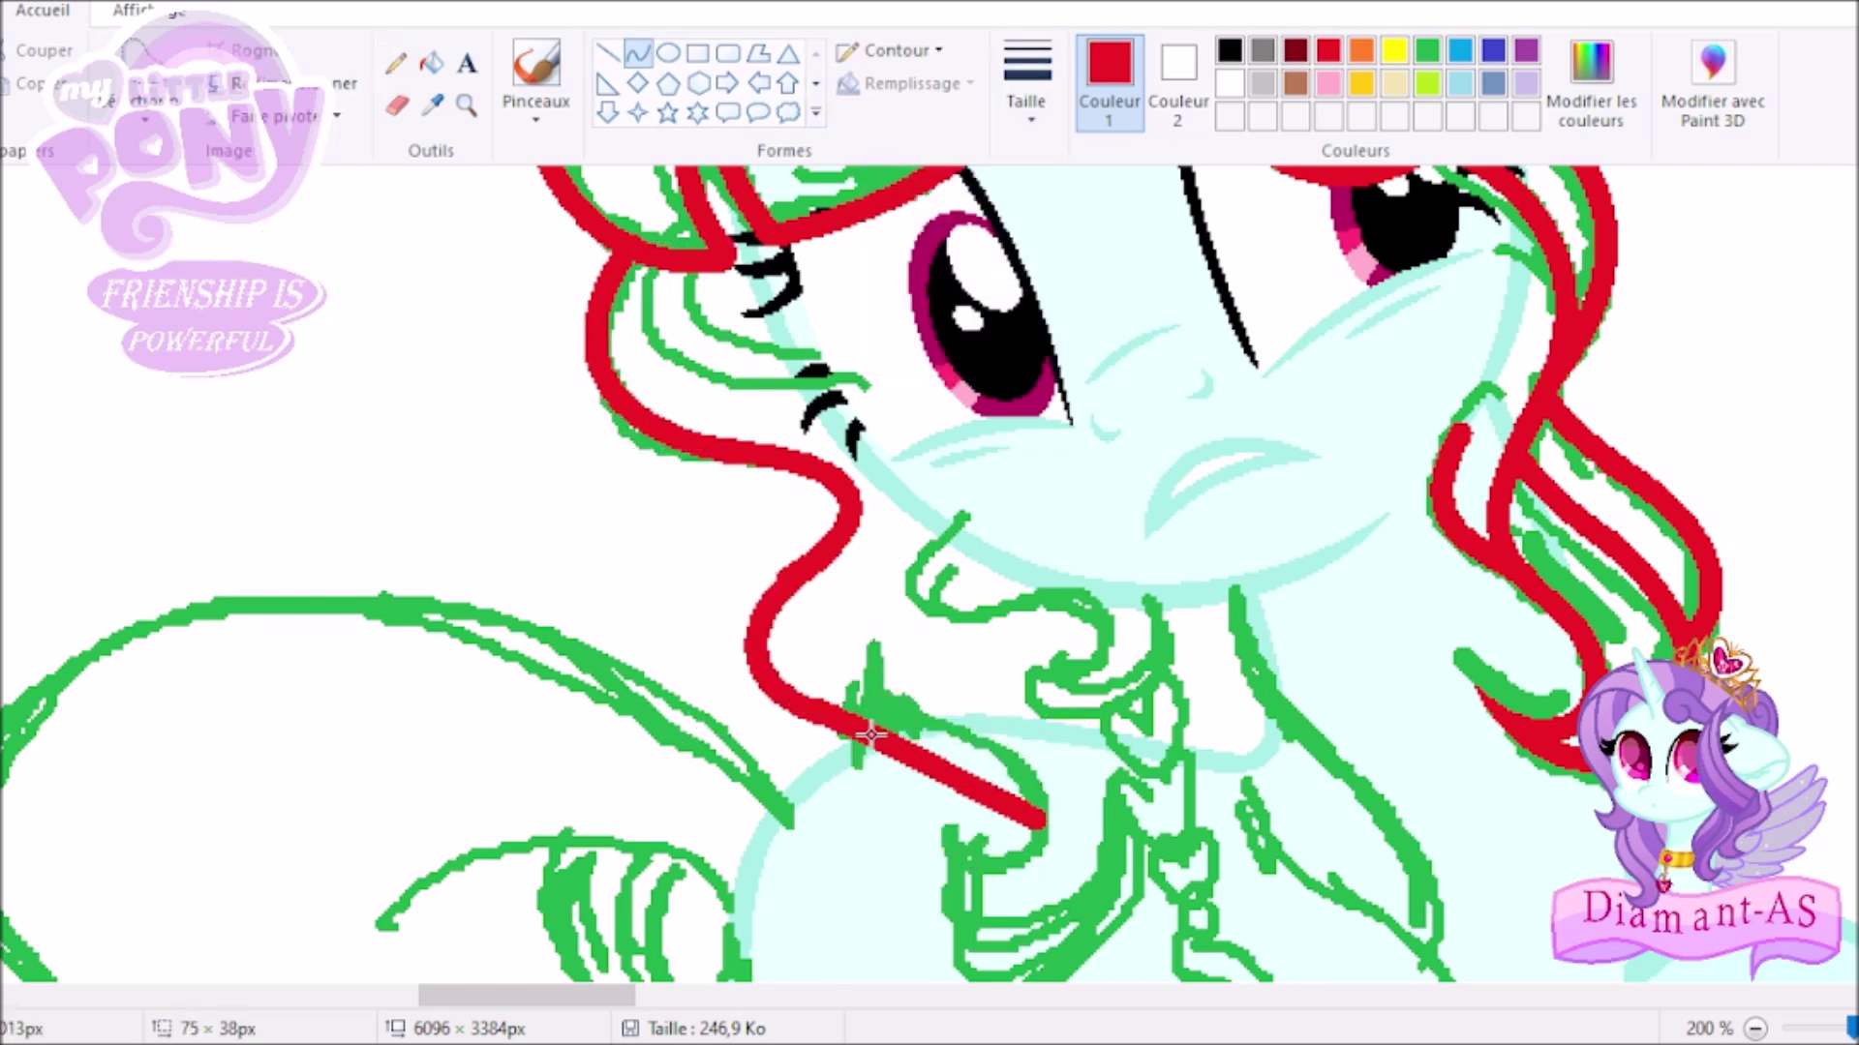
pyautogui.moveTo(840, 718); pyautogui.dragTo(934, 847)
pyautogui.moveTo(1027, 804); pyautogui.dragTo(1006, 871)
pyautogui.click(1427, 50)
pyautogui.moveTo(876, 687); pyautogui.dragTo(1065, 838)
pyautogui.moveTo(997, 765); pyautogui.dragTo(1013, 726)
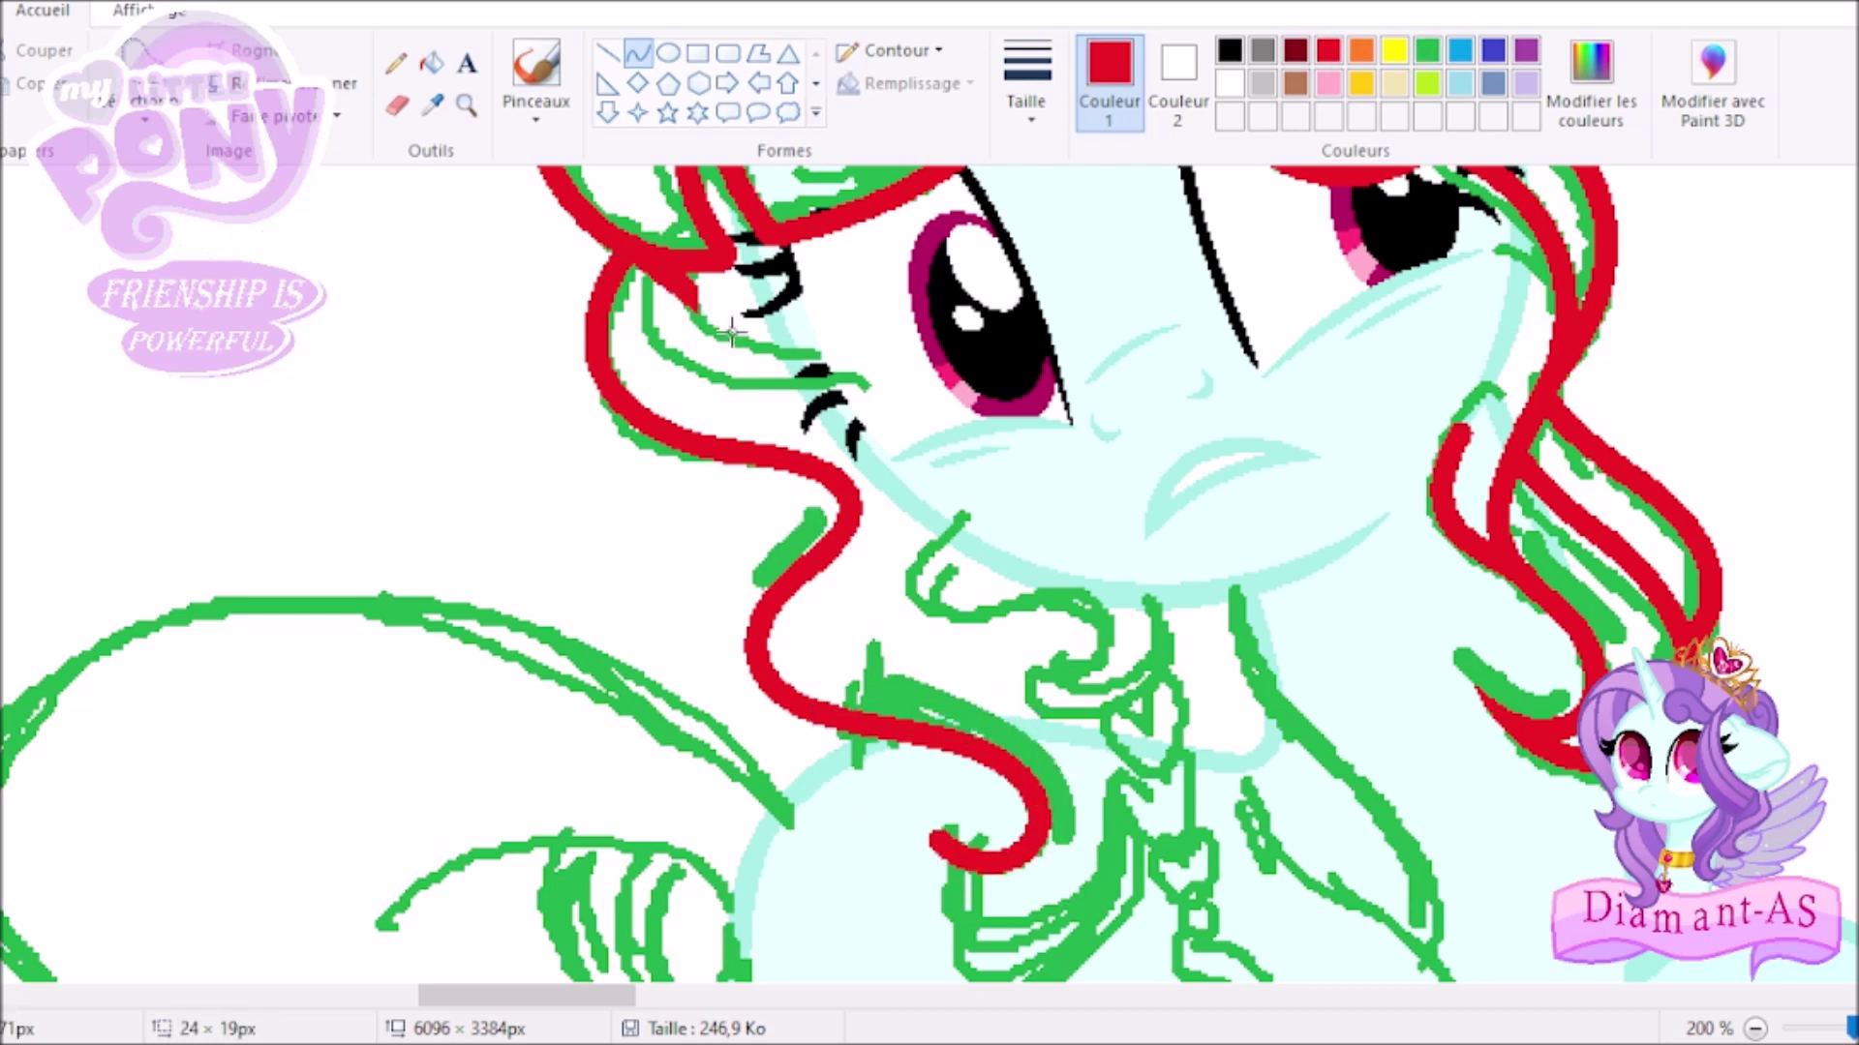
# Trace the inner strand by the left eye, the curl under the chin and the lock's hooked end on the chest in red.
pyautogui.moveTo(639, 254); pyautogui.dragTo(813, 387)
pyautogui.moveTo(958, 523); pyautogui.dragTo(1167, 581)
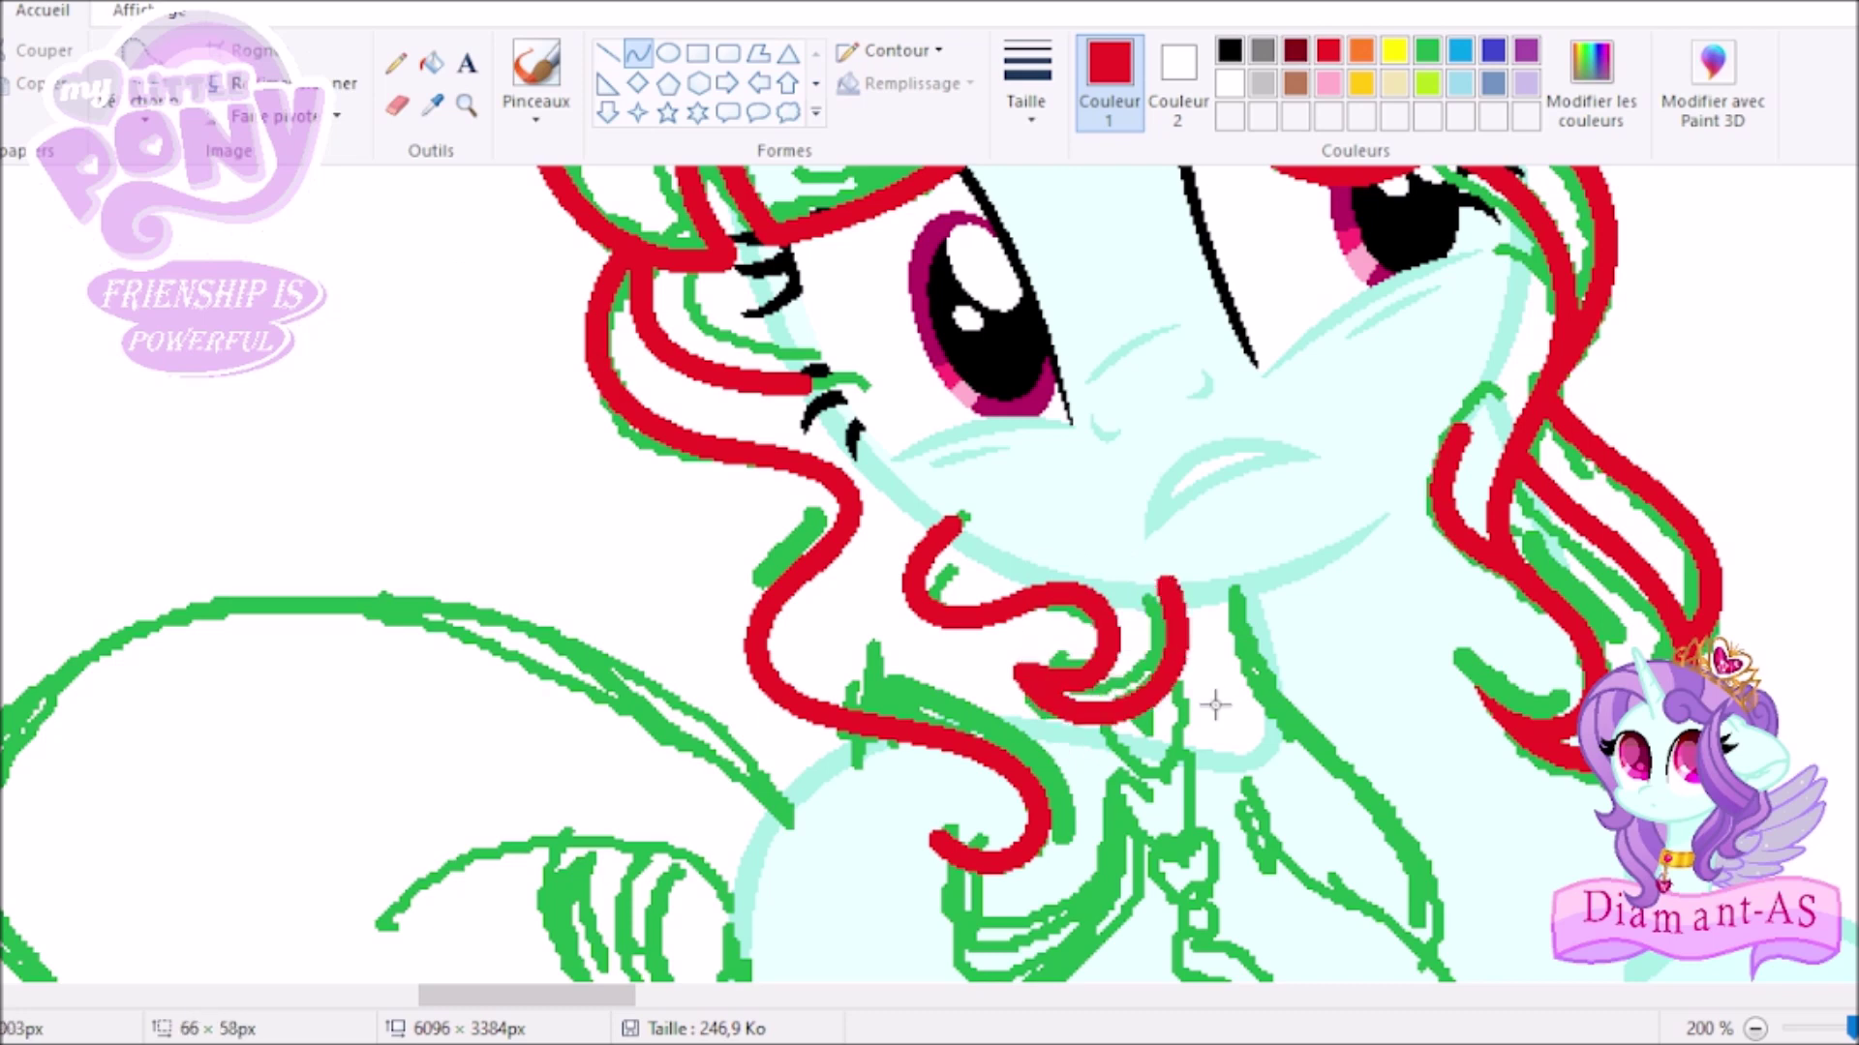
pyautogui.scroll(-4, 1219, 704)
pyautogui.moveTo(935, 457); pyautogui.dragTo(1109, 418)
pyautogui.moveTo(1026, 513); pyautogui.dragTo(1149, 543)
# Trace the inner edge of the long chest lock in red, curving it down to the hooked tip.
pyautogui.moveTo(1026, 605); pyautogui.dragTo(1210, 958)
pyautogui.moveTo(1288, 872); pyautogui.dragTo(1452, 861)
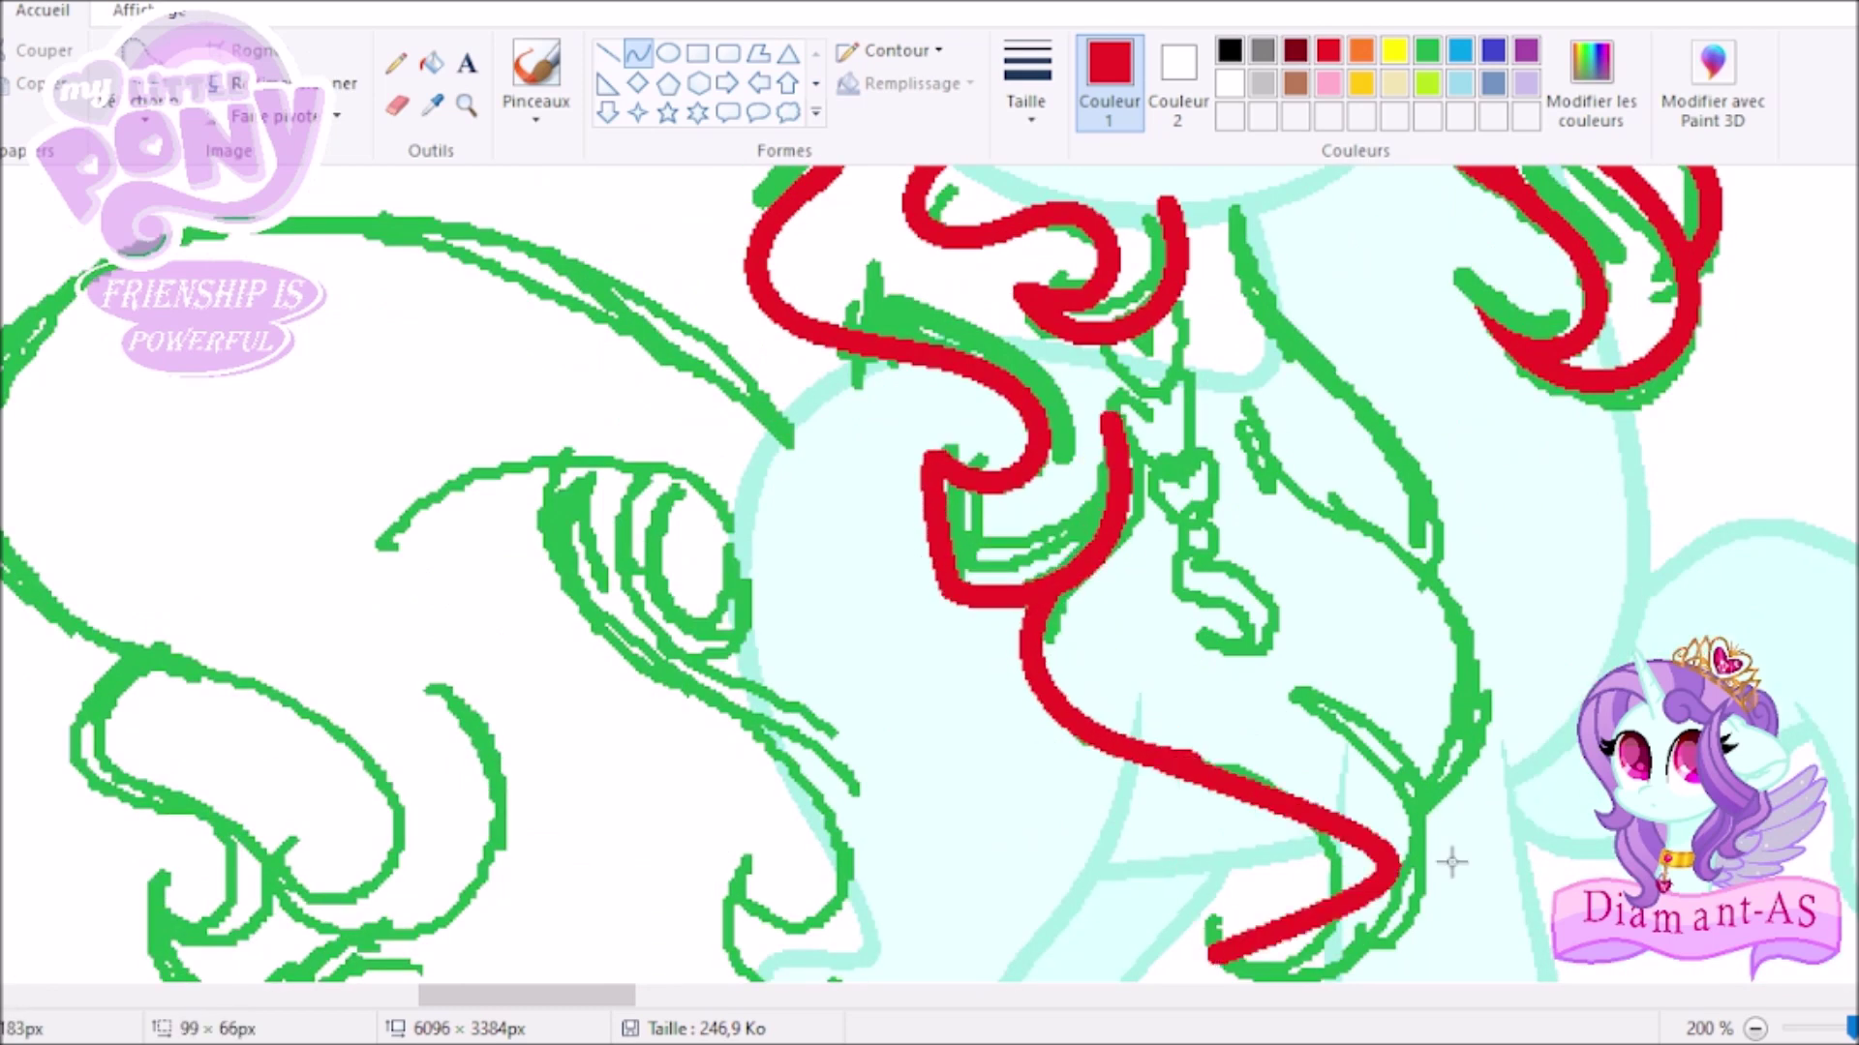
pyautogui.hscroll(3, 1452, 862)
pyautogui.hotkey('ctrl', 'z')
pyautogui.scroll(-1, 968, 677)
pyautogui.moveTo(888, 680); pyautogui.dragTo(1167, 736)
pyautogui.moveTo(854, 663)
pyautogui.mouseDown()
pyautogui.moveTo(842, 629)
pyautogui.moveTo(910, 678)
pyautogui.moveTo(760, 671)
pyautogui.moveTo(851, 678)
pyautogui.mouseUp()
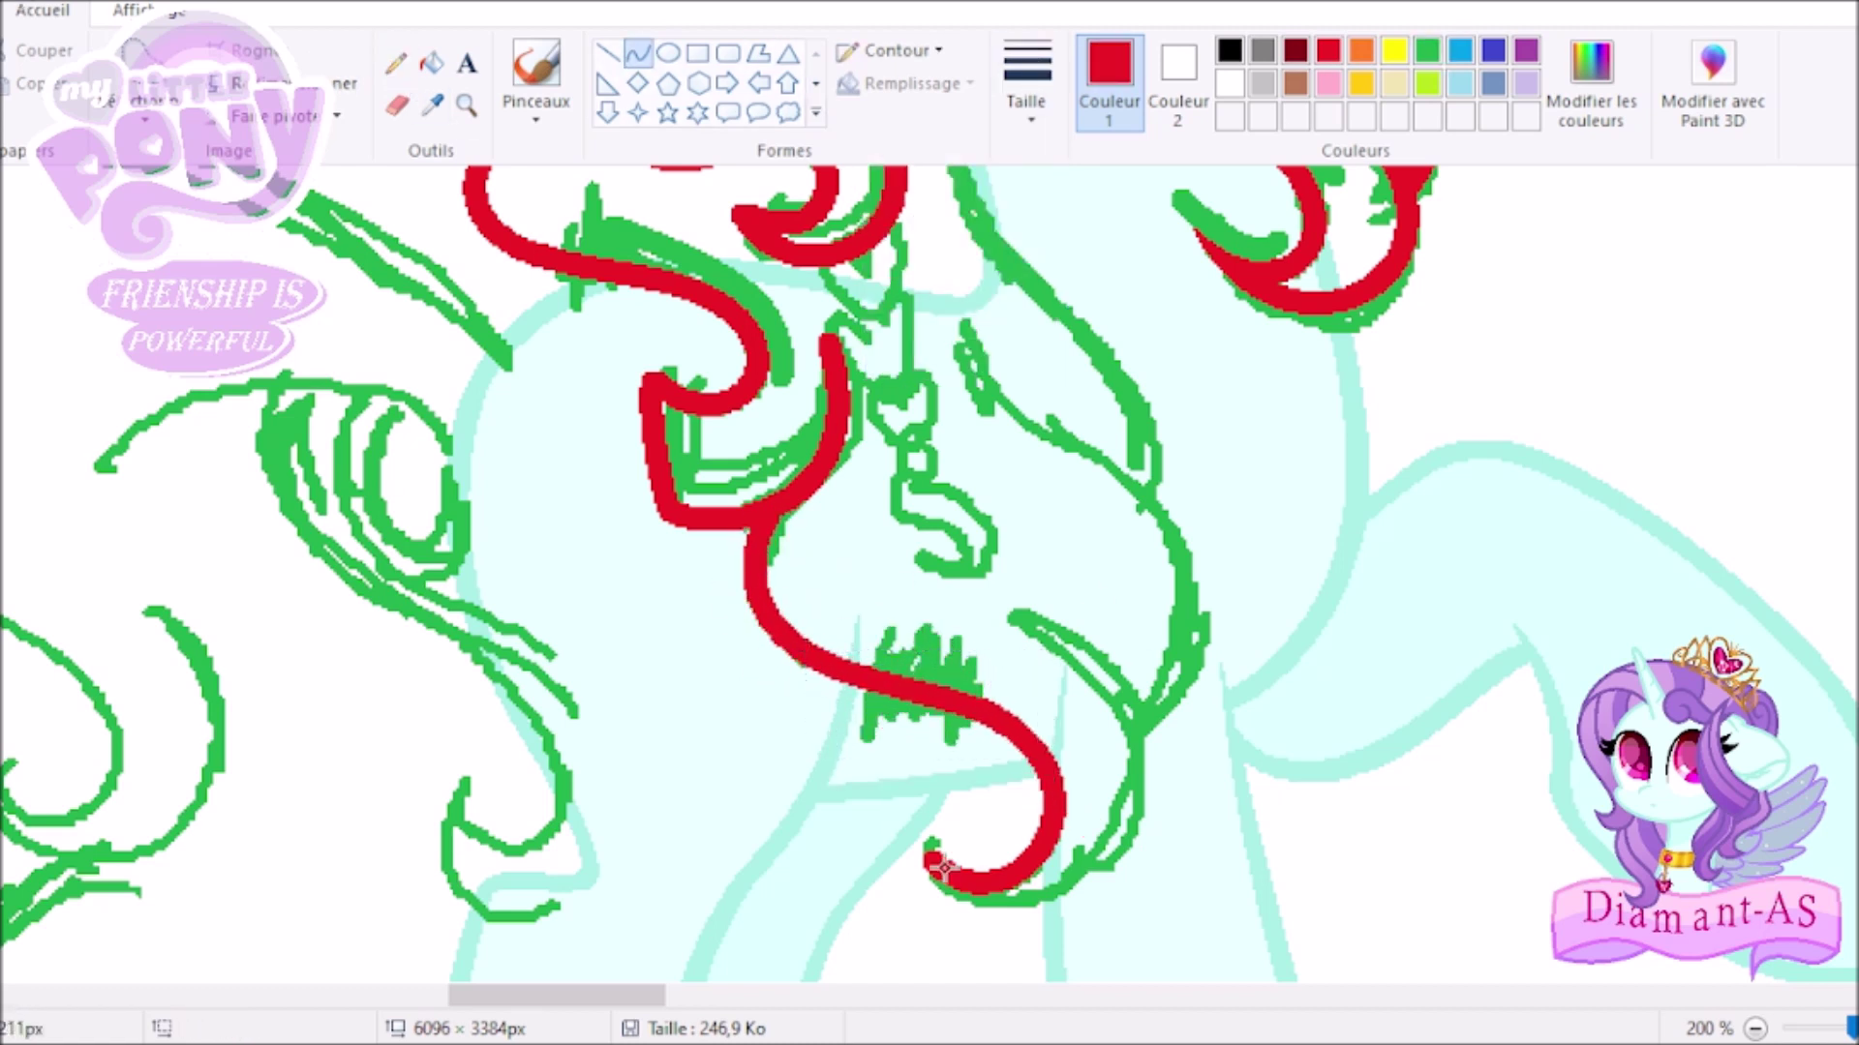
# Trace the outer edge of the long chest lock in red and add a green curve along its upper strand.
pyautogui.moveTo(943, 868); pyautogui.dragTo(1026, 605)
pyautogui.moveTo(1456, 619); pyautogui.dragTo(1234, 533)
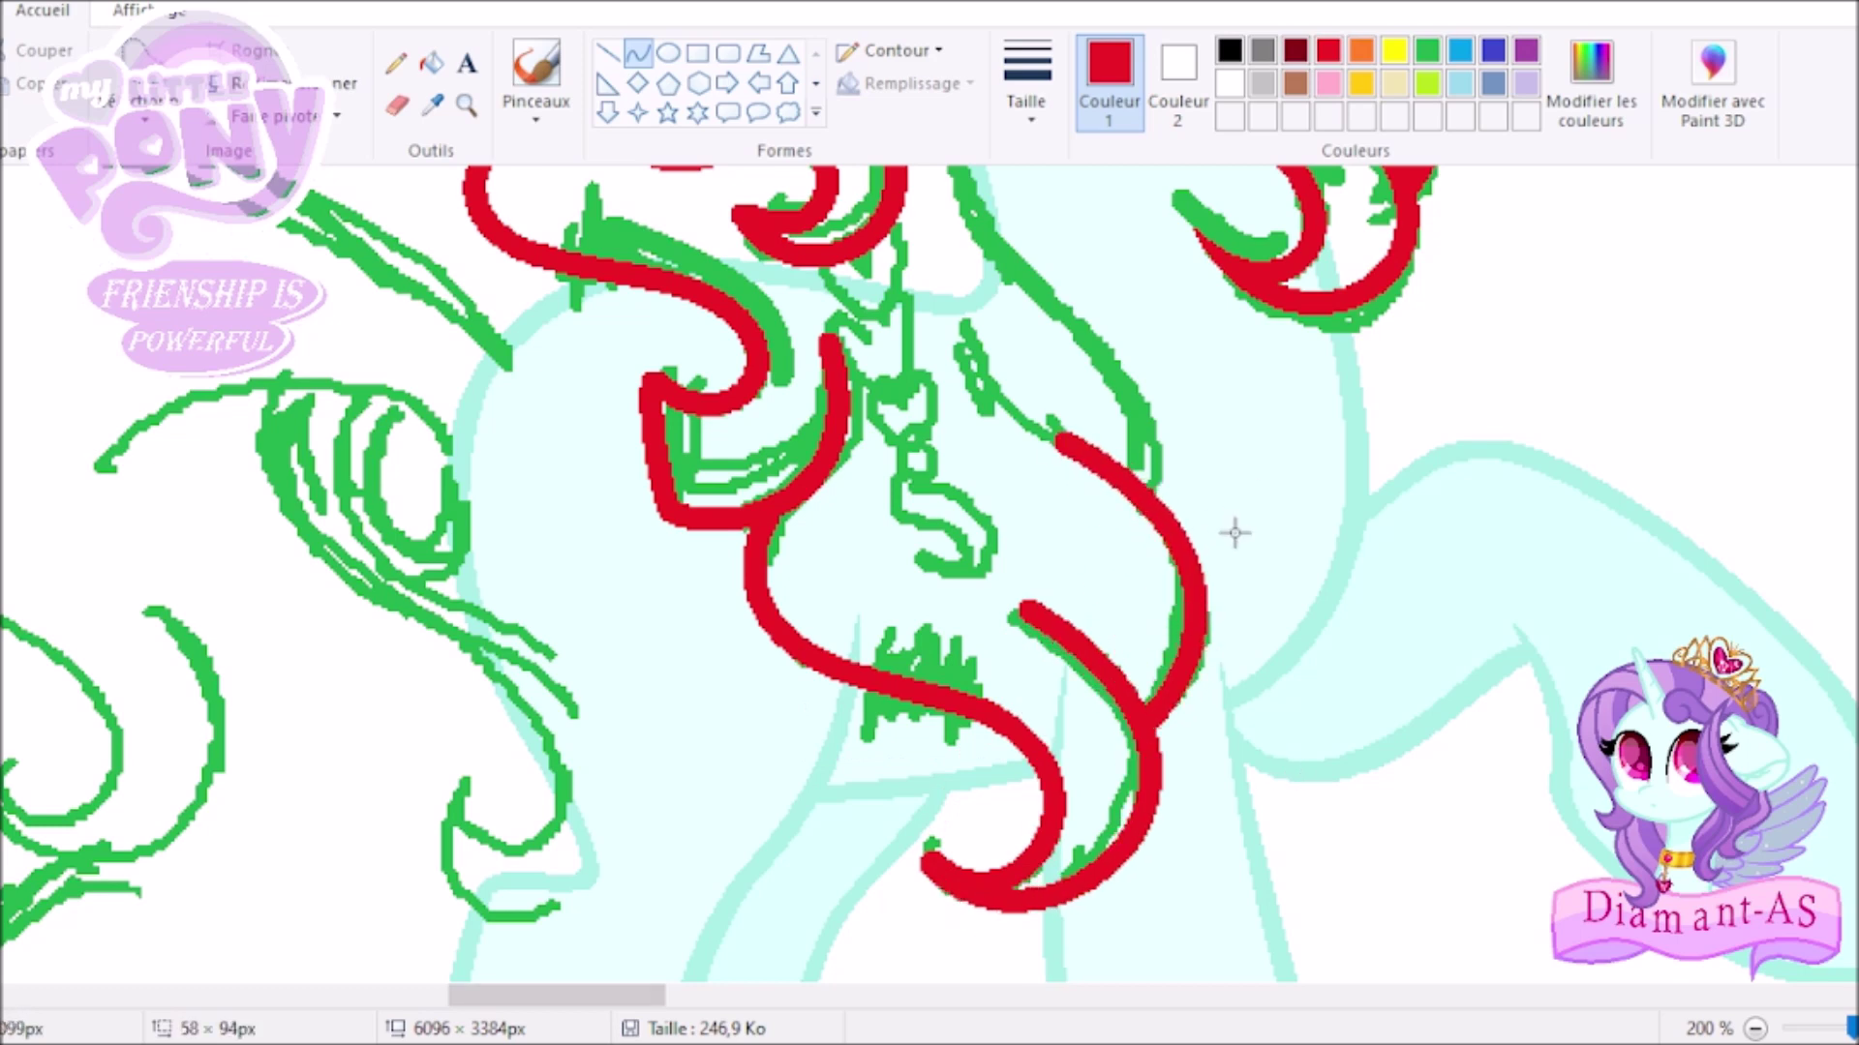
pyautogui.click(1427, 53)
pyautogui.moveTo(1055, 382); pyautogui.dragTo(1213, 527)
pyautogui.moveTo(1138, 455); pyautogui.dragTo(1126, 438)
# Trace the strand beside the neck in red and taper the chest lock's blunt stroke ends with green curves.
pyautogui.click(1328, 50)
pyautogui.scroll(3, 1142, 549)
pyautogui.moveTo(1012, 441); pyautogui.dragTo(1142, 639)
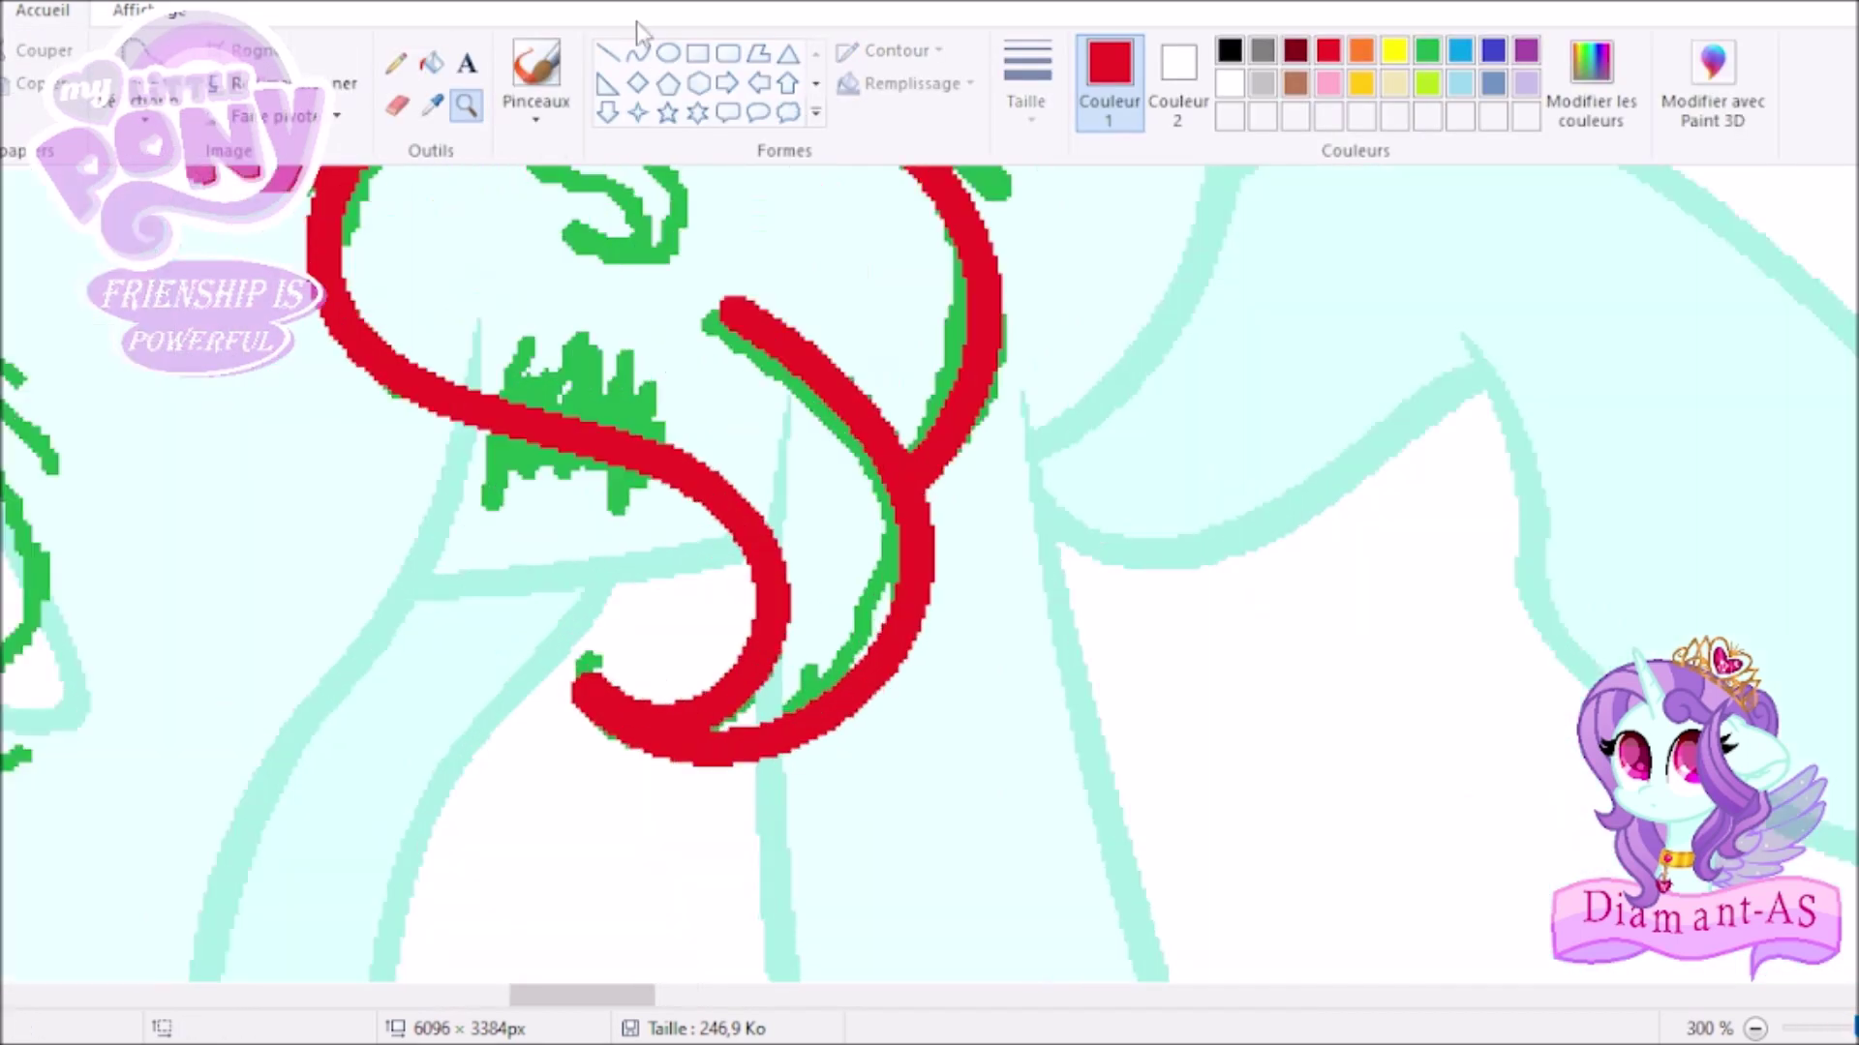
pyautogui.click(1427, 53)
pyautogui.moveTo(721, 629); pyautogui.dragTo(531, 668)
pyautogui.moveTo(683, 272); pyautogui.dragTo(862, 508)
pyautogui.moveTo(774, 387); pyautogui.dragTo(798, 416)
# Trace the small braid on the chest in red, with heart-shaped links and a curled end.
pyautogui.scroll(8, 799, 416)
pyautogui.click(1328, 51)
pyautogui.moveTo(502, 334)
pyautogui.mouseDown()
pyautogui.moveTo(496, 414)
pyautogui.moveTo(426, 312)
pyautogui.moveTo(496, 411)
pyautogui.mouseUp()
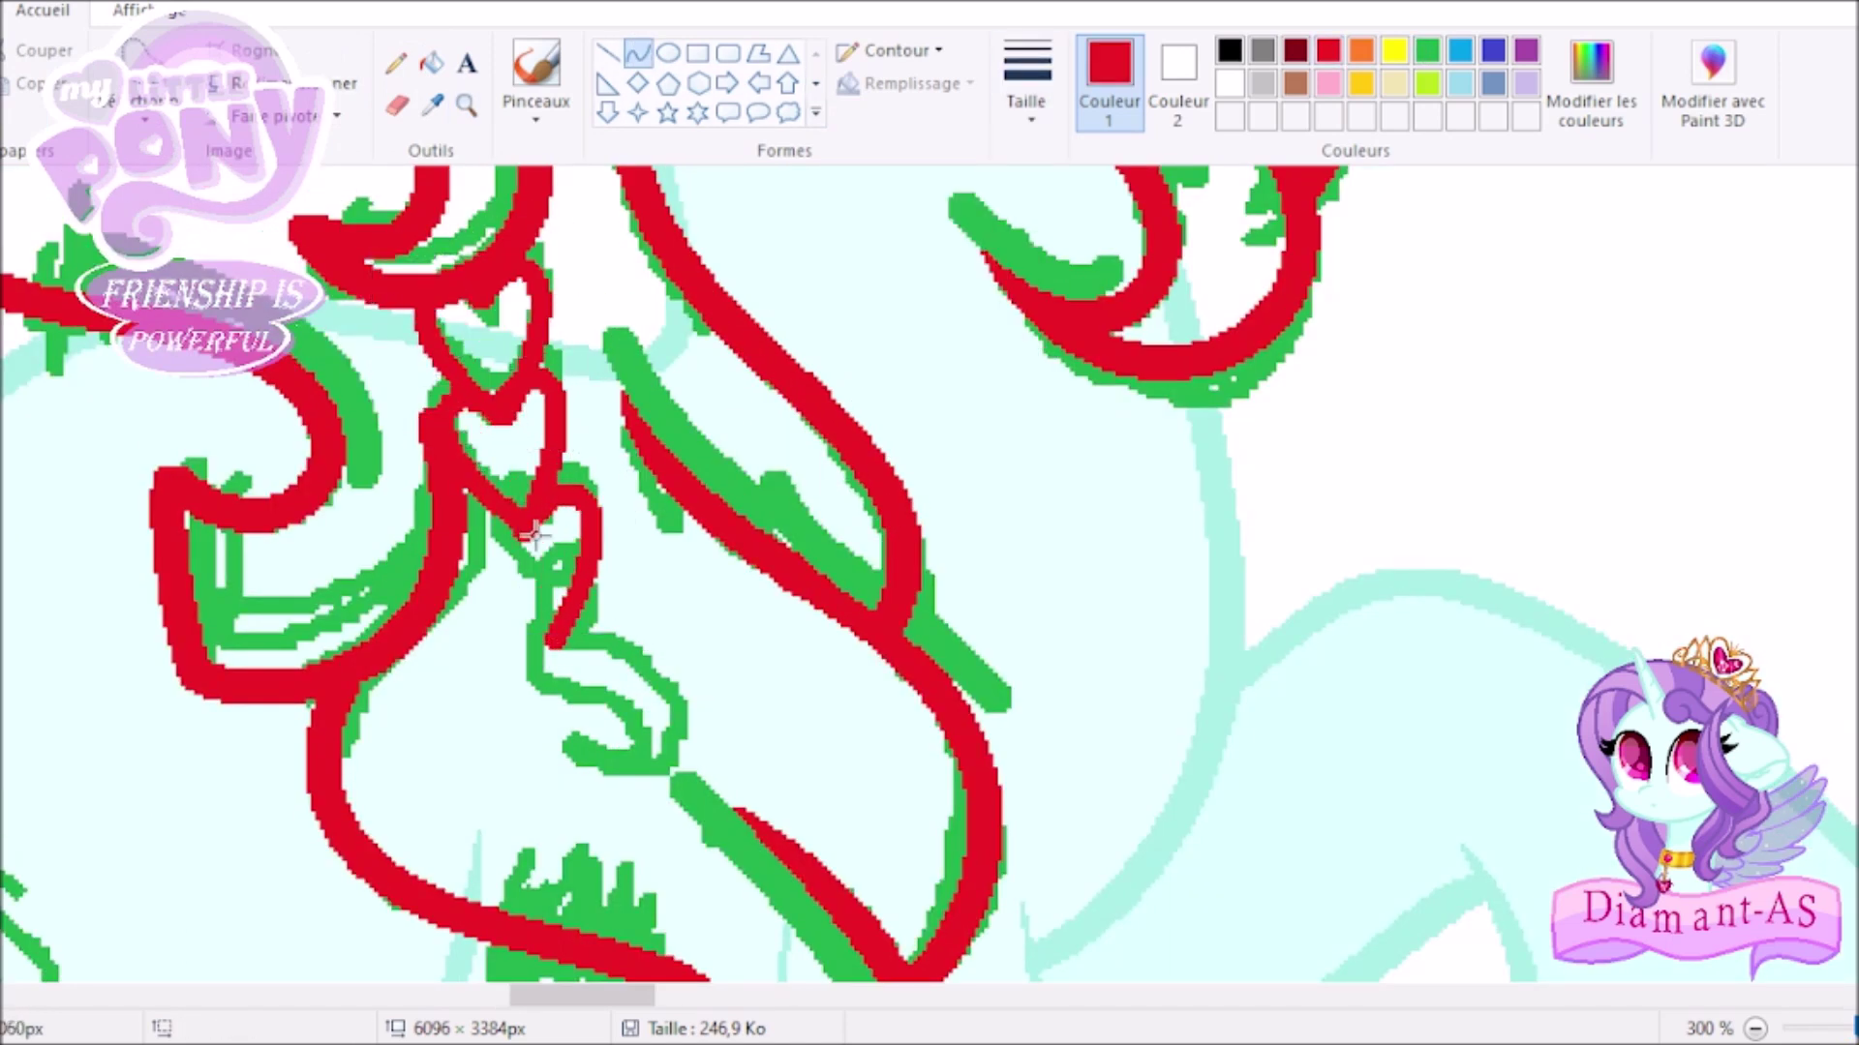
pyautogui.moveTo(542, 520); pyautogui.dragTo(489, 489)
pyautogui.moveTo(610, 762)
pyautogui.mouseDown()
pyautogui.moveTo(552, 768)
pyautogui.moveTo(580, 736)
pyautogui.moveTo(631, 762)
pyautogui.mouseUp()
pyautogui.click(145, 10)
pyautogui.click(42, 9)
pyautogui.click(466, 105)
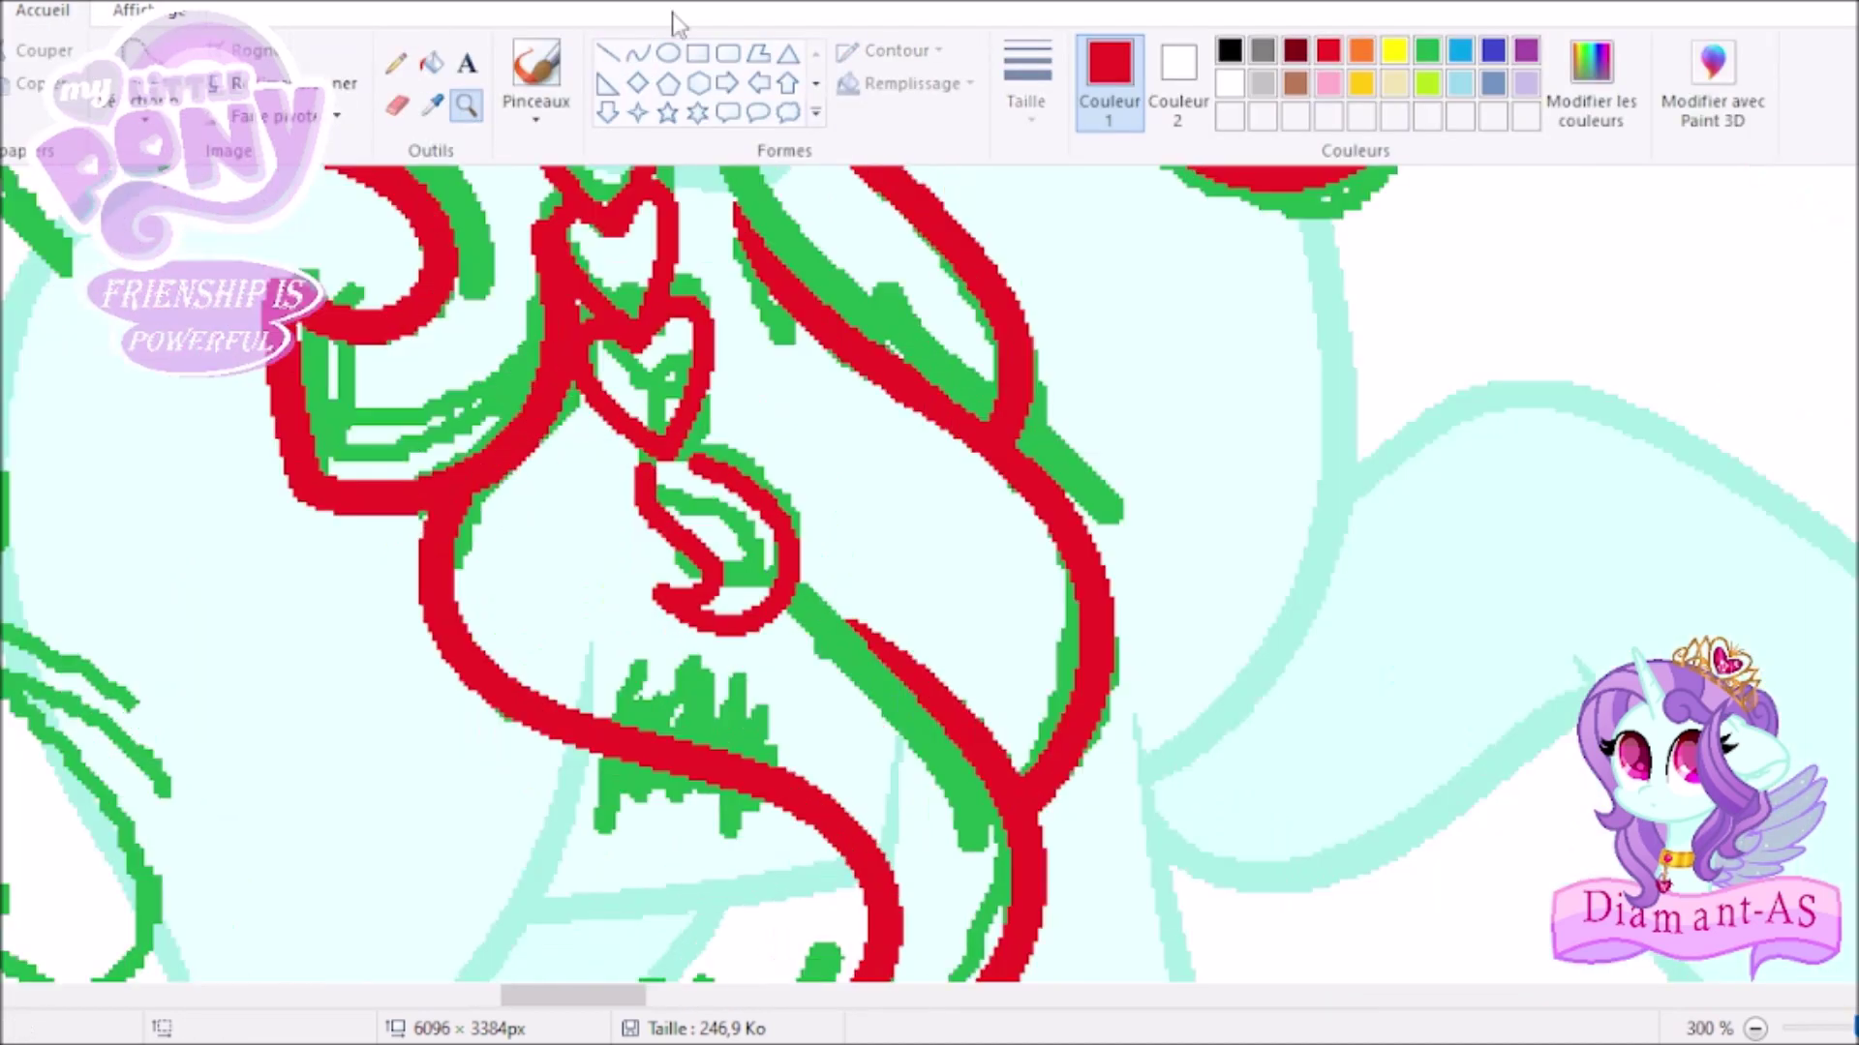
# Extend the tips of the chin curl and the left chest lock into sharp points with thin red lines.
pyautogui.click(638, 52)
pyautogui.hotkey('ctrl', 'pageup')
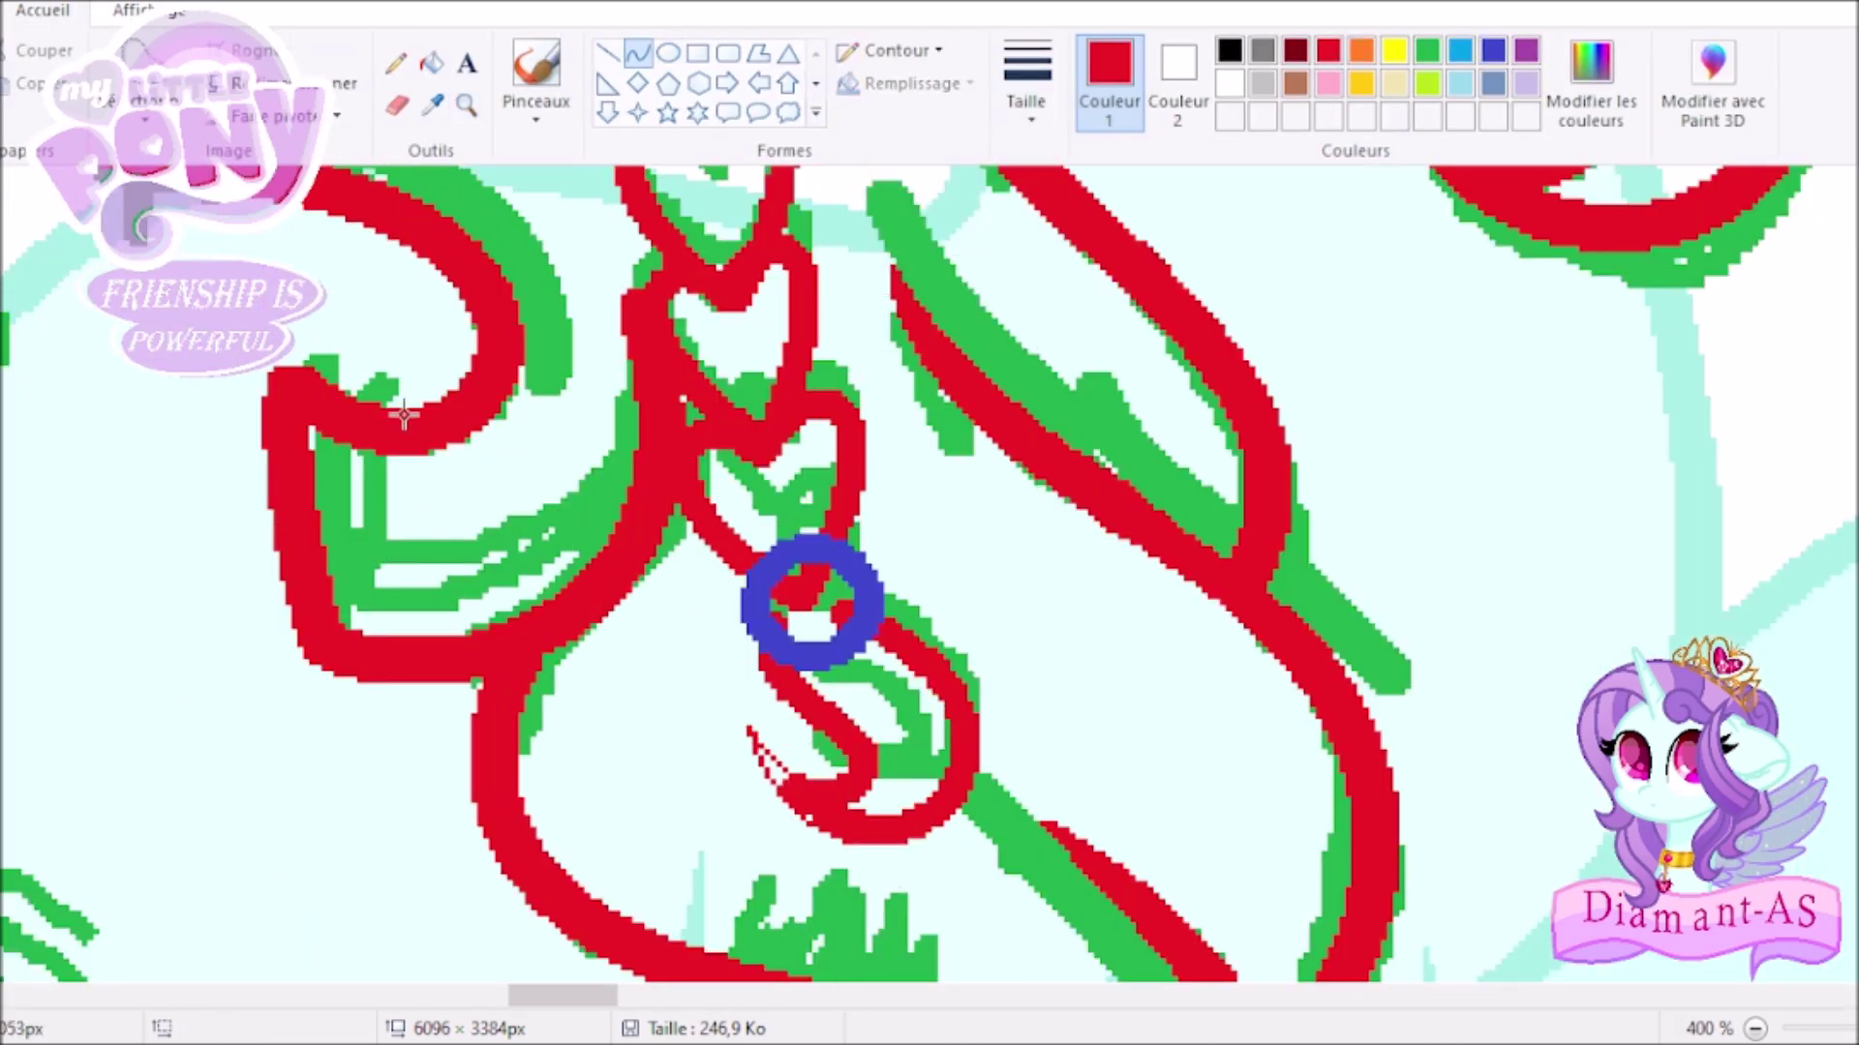
pyautogui.scroll(5, 387, 581)
pyautogui.moveTo(601, 455); pyautogui.dragTo(426, 417)
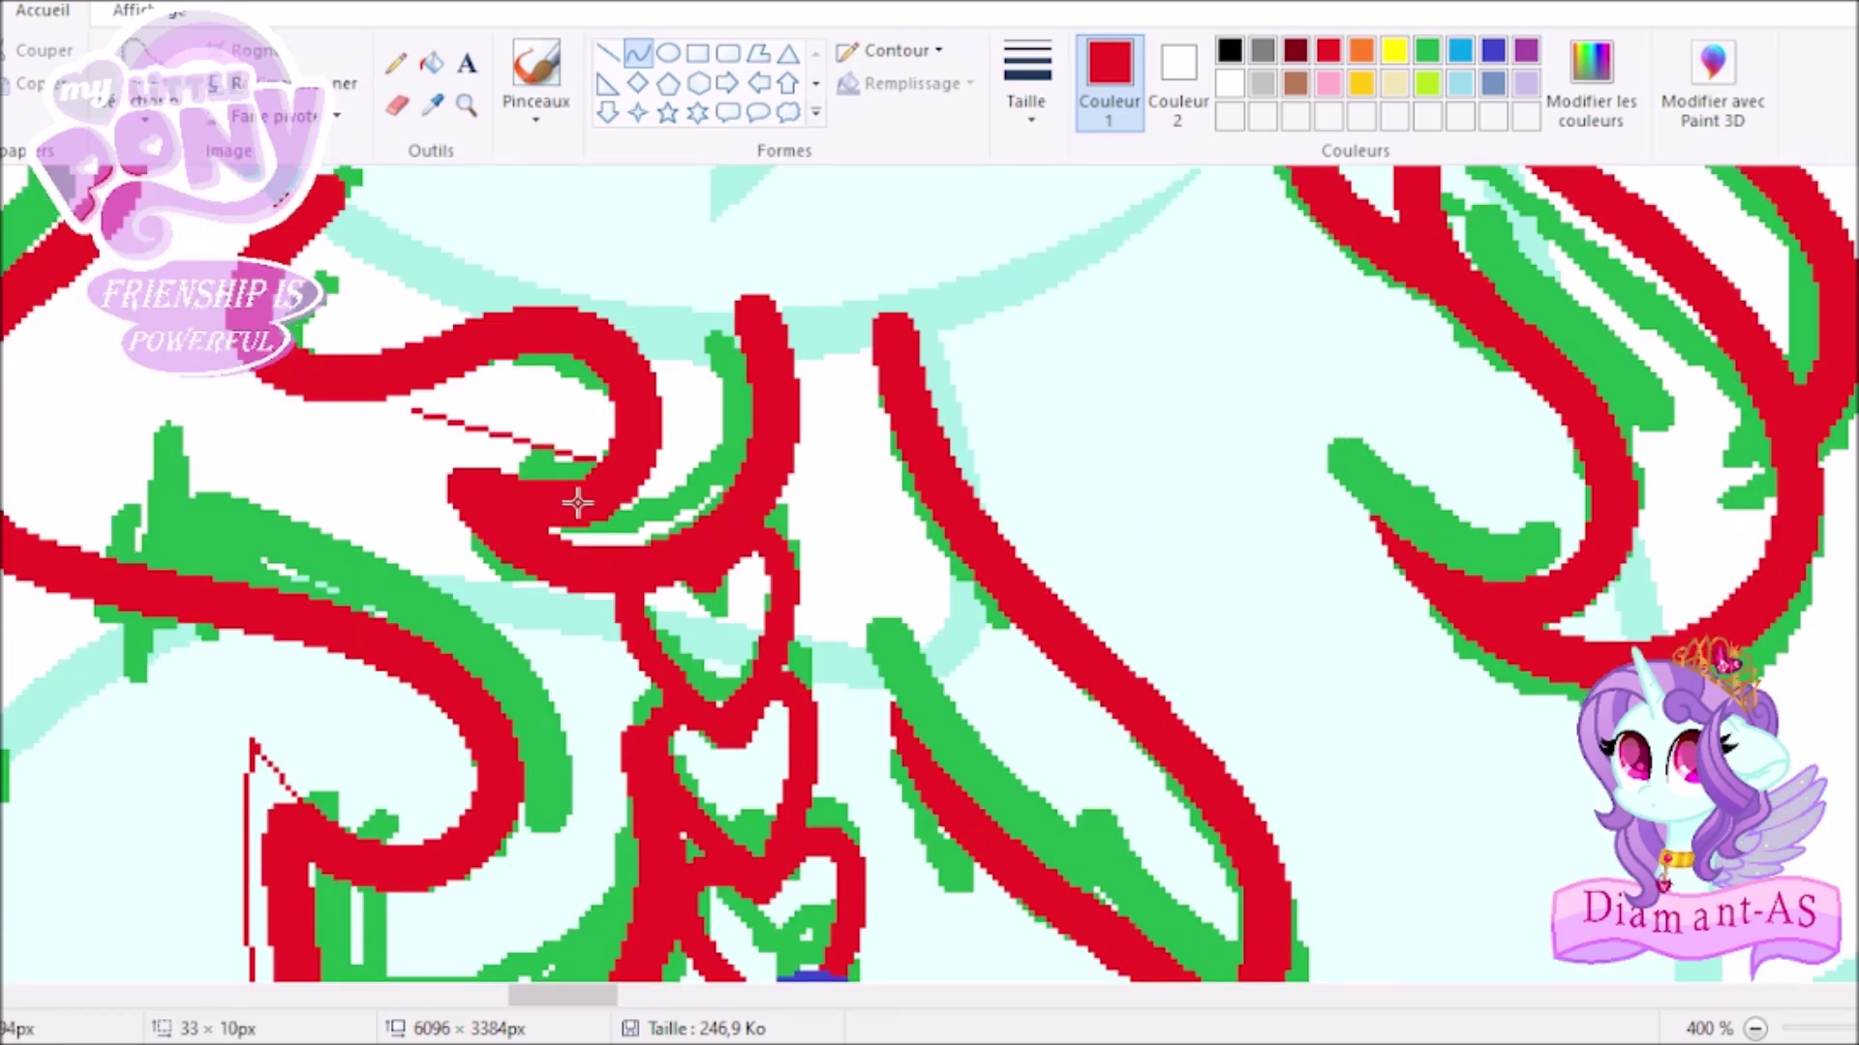
pyautogui.scroll(-5, 440, 504)
pyautogui.moveTo(522, 371); pyautogui.dragTo(283, 581)
# Extend the pointed tips of the left fringe and the zigzag forelock with thin red lines.
pyautogui.hscroll(-10, 523, 387)
pyautogui.hscroll(1, 977, 876)
pyautogui.moveTo(823, 595); pyautogui.dragTo(934, 915)
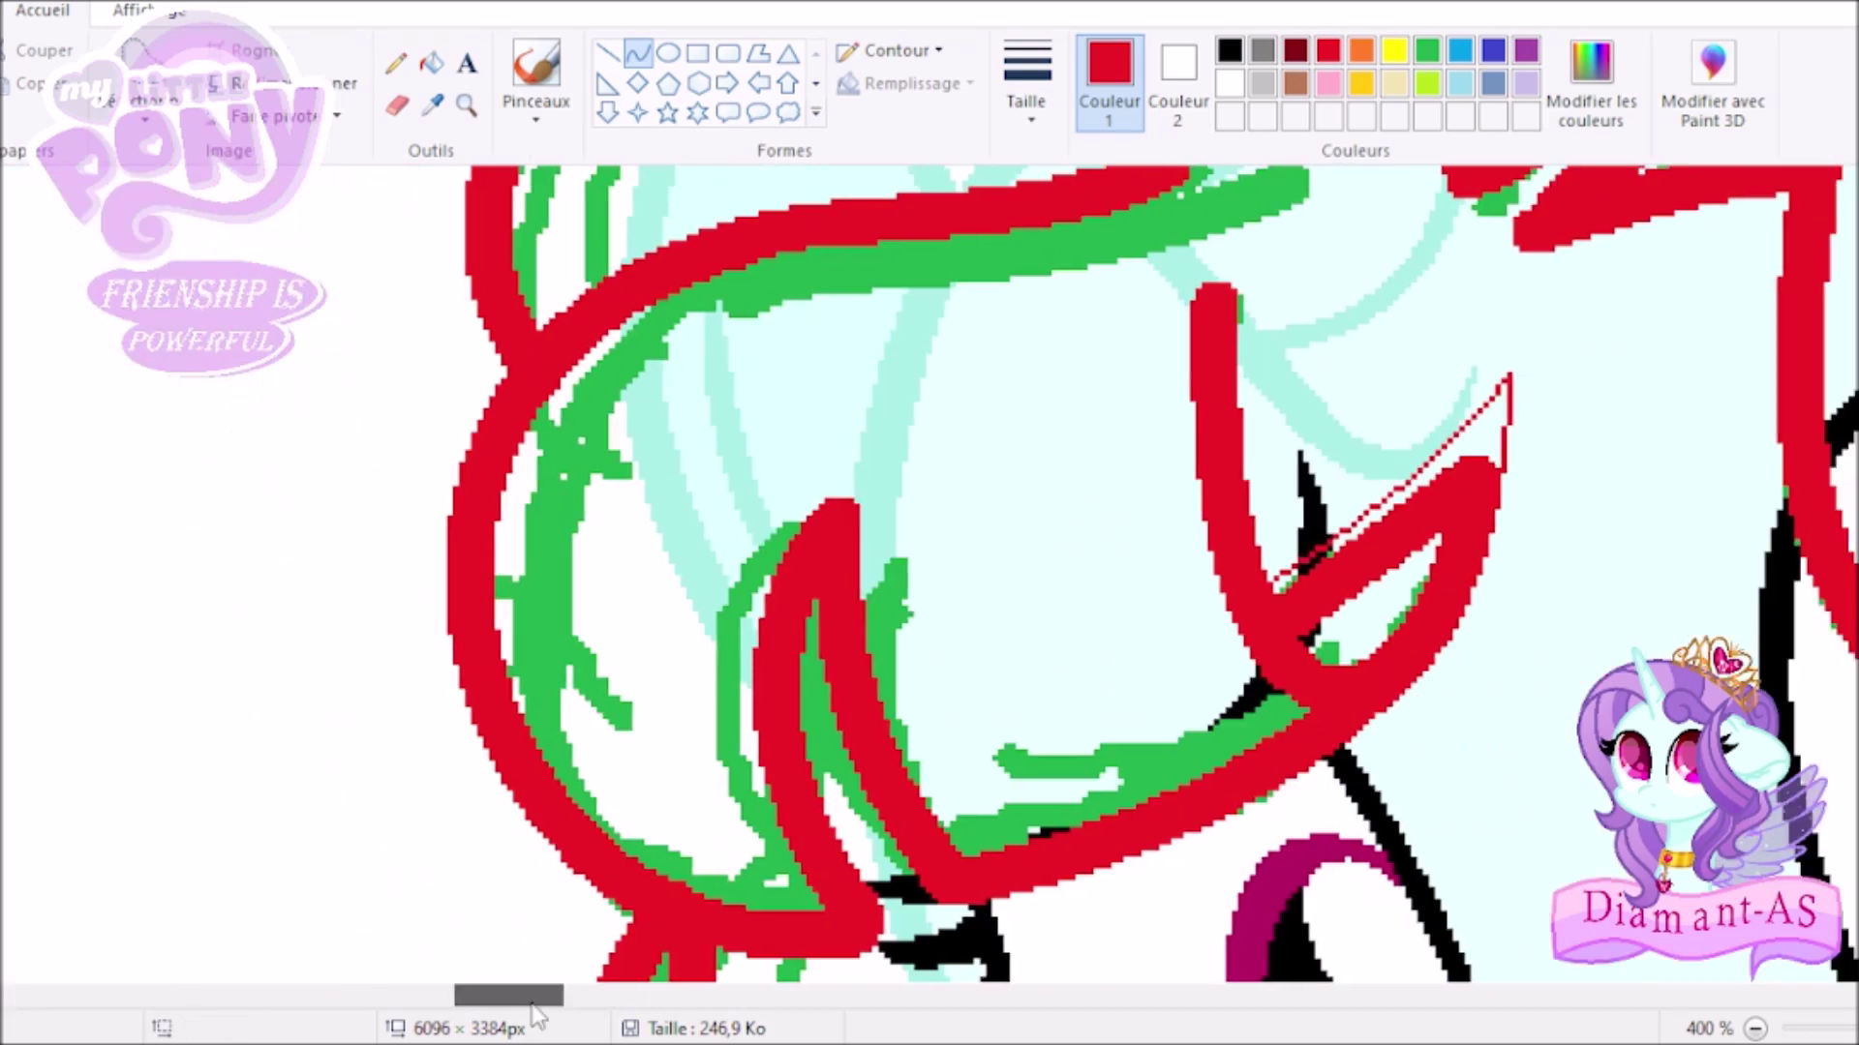
pyautogui.moveTo(861, 382)
pyautogui.mouseDown()
pyautogui.moveTo(629, 677)
pyautogui.moveTo(542, 697)
pyautogui.mouseUp()
pyautogui.scroll(4, 1613, 510)
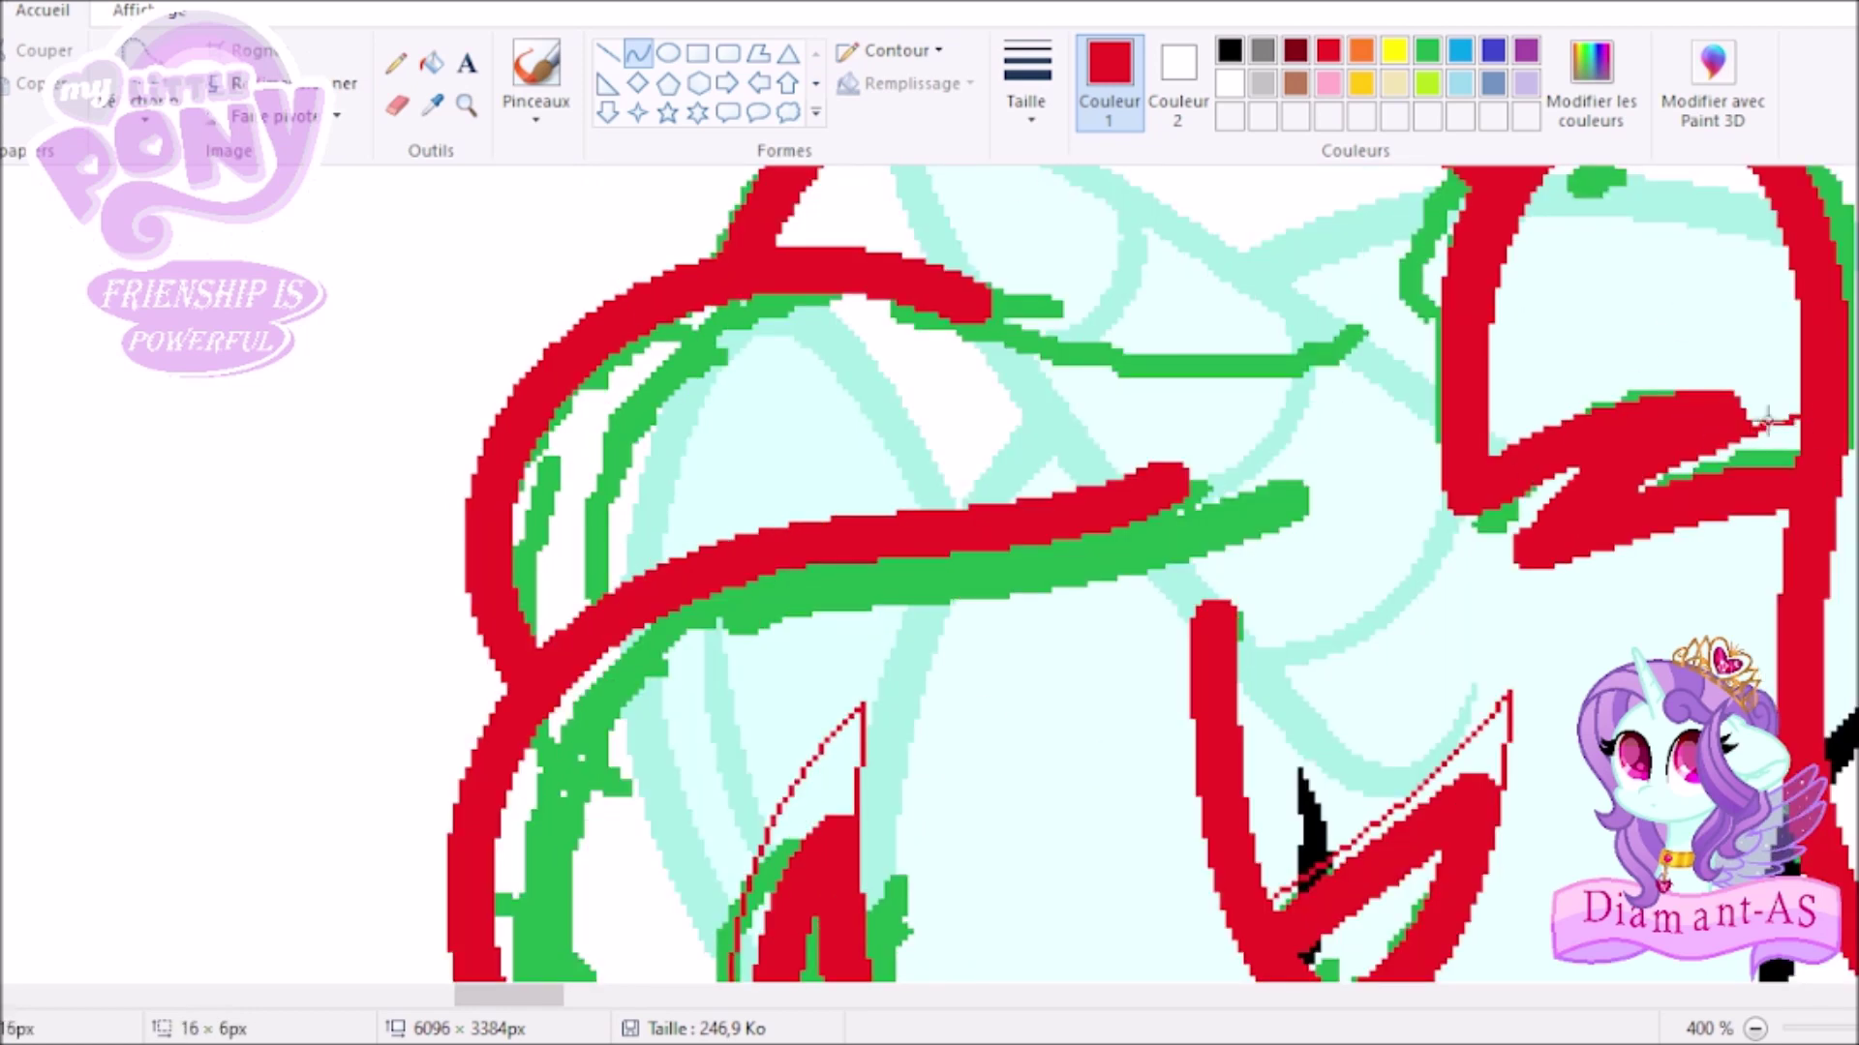
pyautogui.moveTo(1806, 392); pyautogui.dragTo(1490, 465)
pyautogui.hscroll(10, 1490, 465)
pyautogui.moveTo(913, 391); pyautogui.dragTo(775, 407)
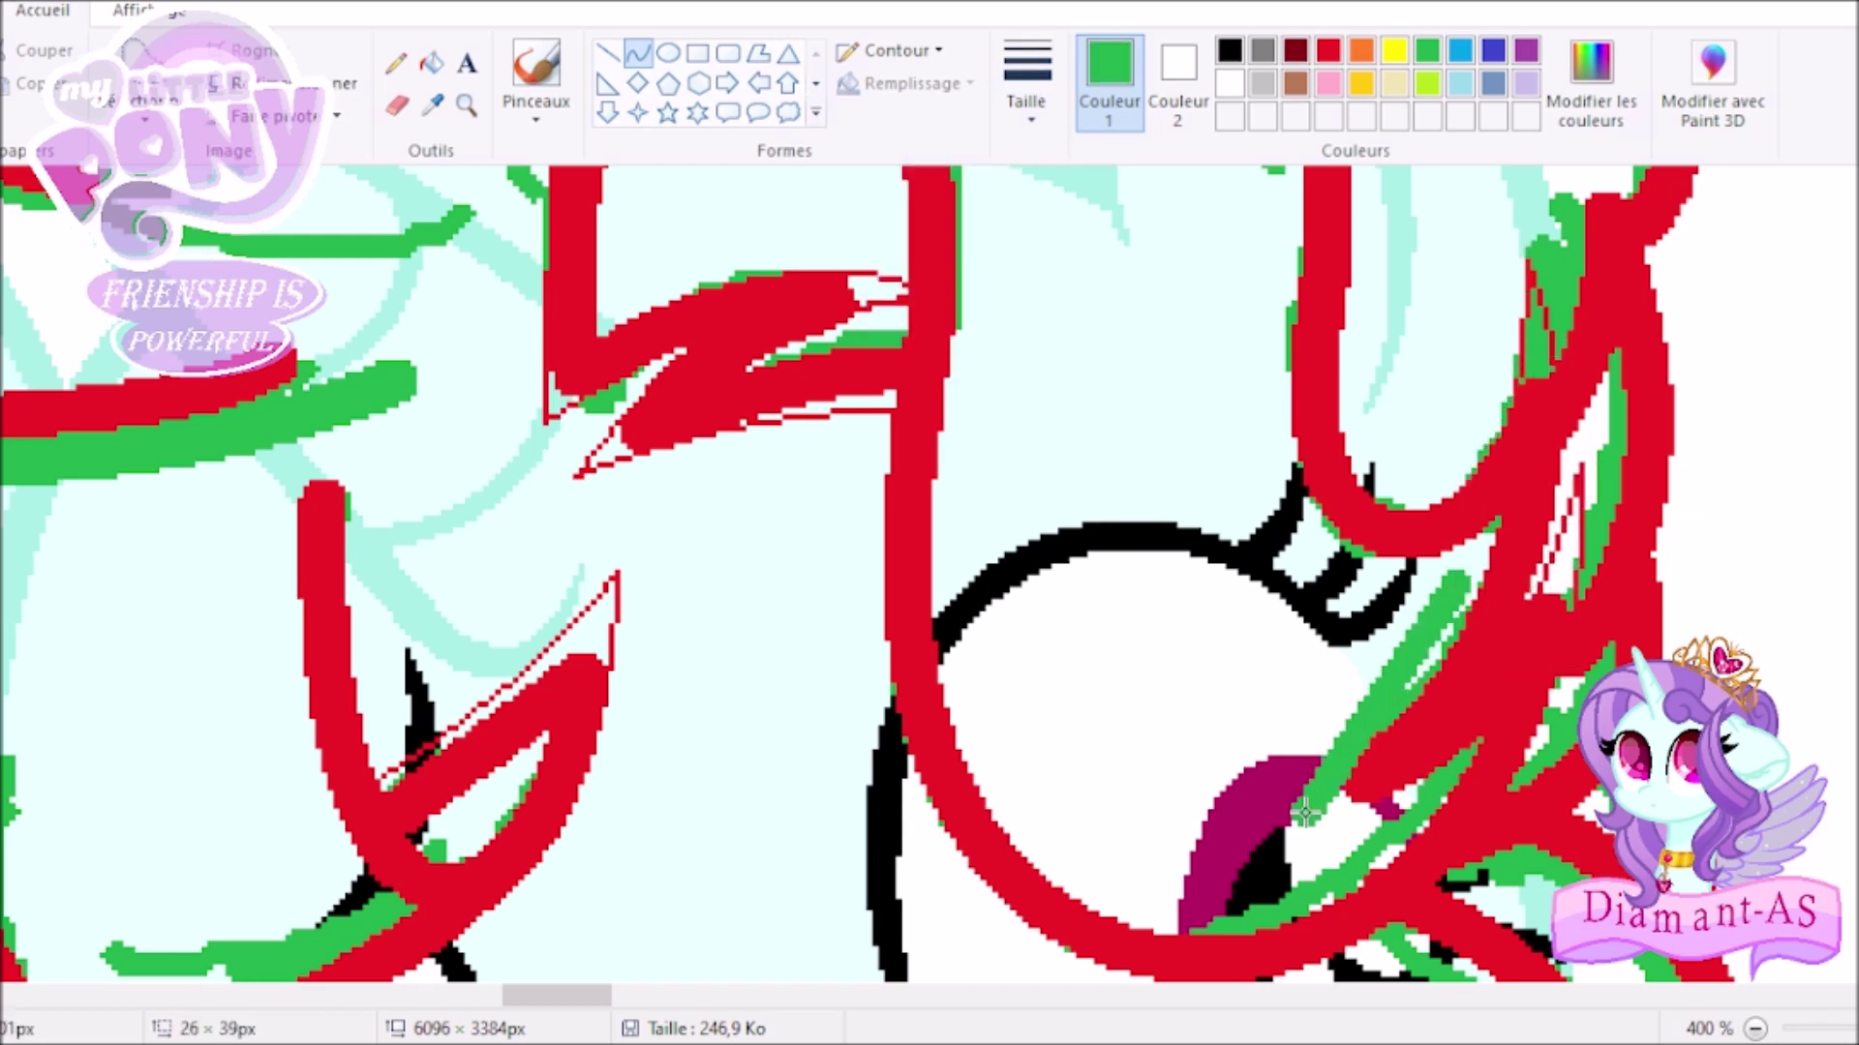
# Refine the tuft beside the right eye with thin green curves and retouch the heart-shaped bun using the third line thickness.
pyautogui.scroll(5, 1665, 532)
pyautogui.moveTo(1520, 378); pyautogui.dragTo(1618, 587)
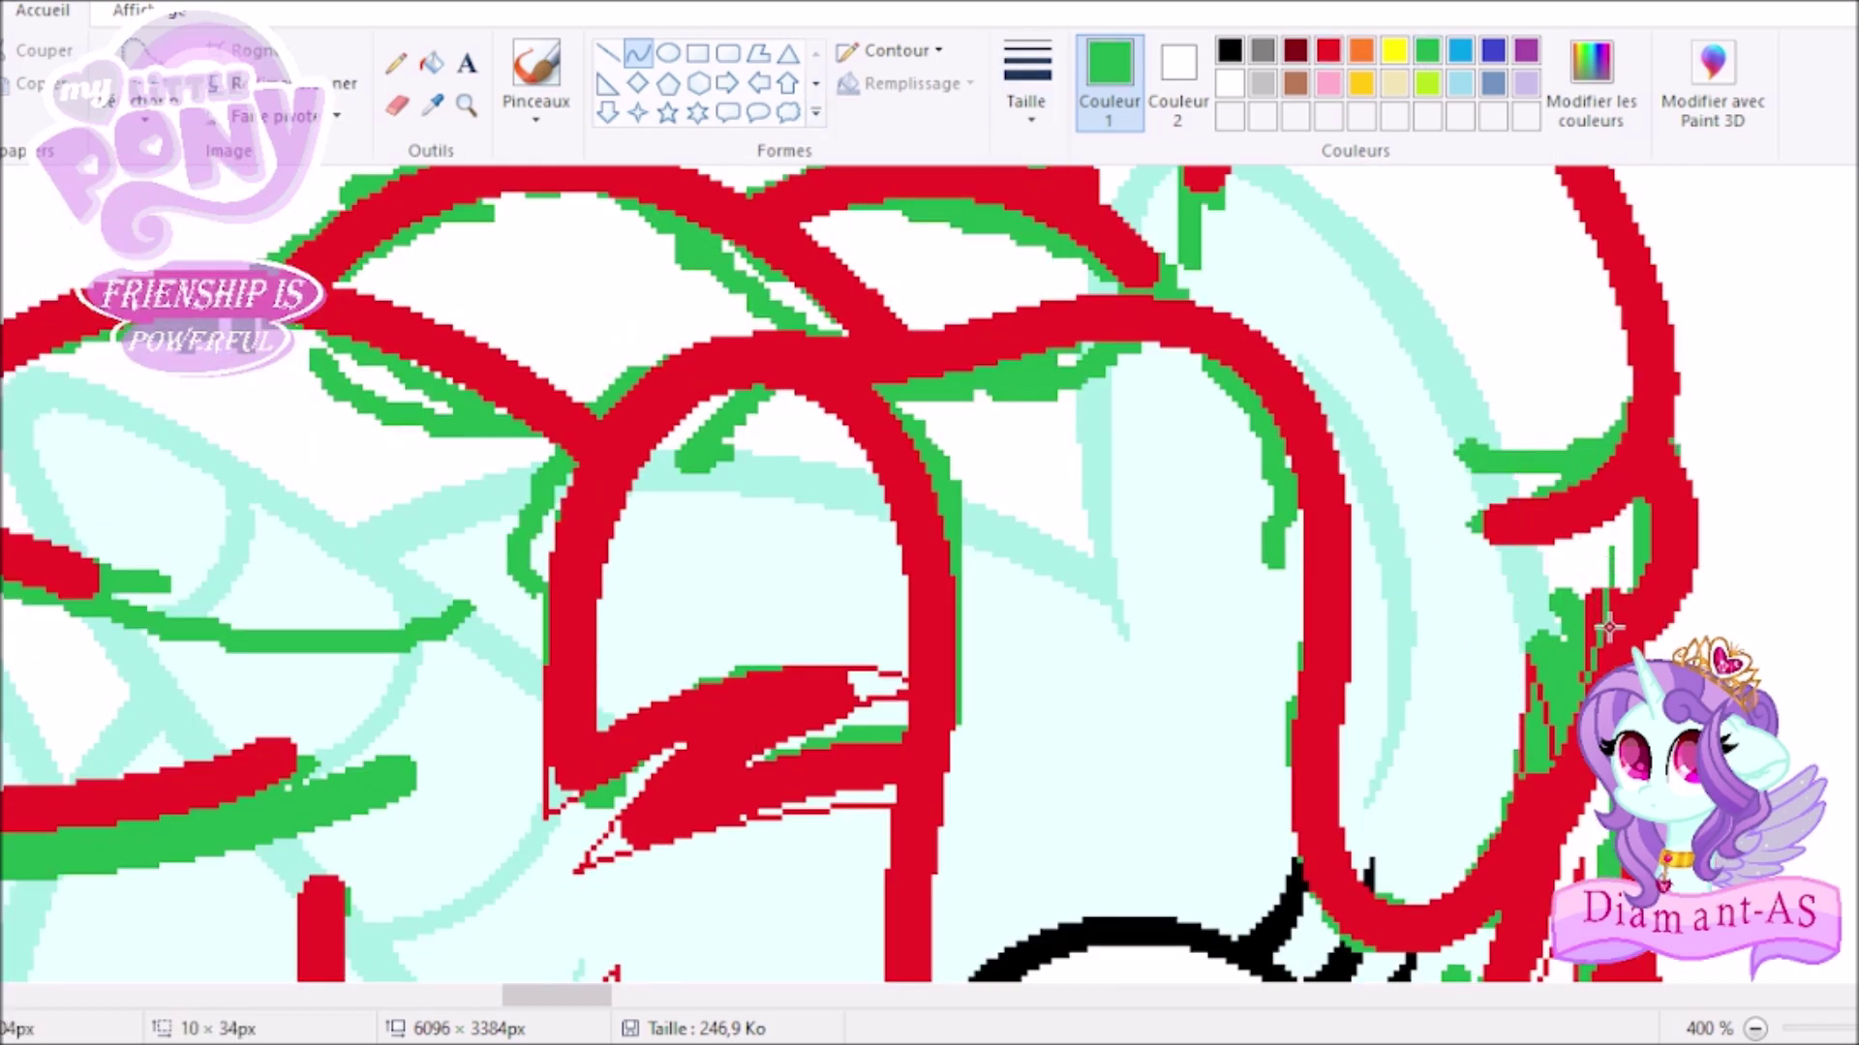
pyautogui.scroll(5, 1189, 384)
pyautogui.click(637, 52)
pyautogui.click(1026, 78)
pyautogui.click(1029, 281)
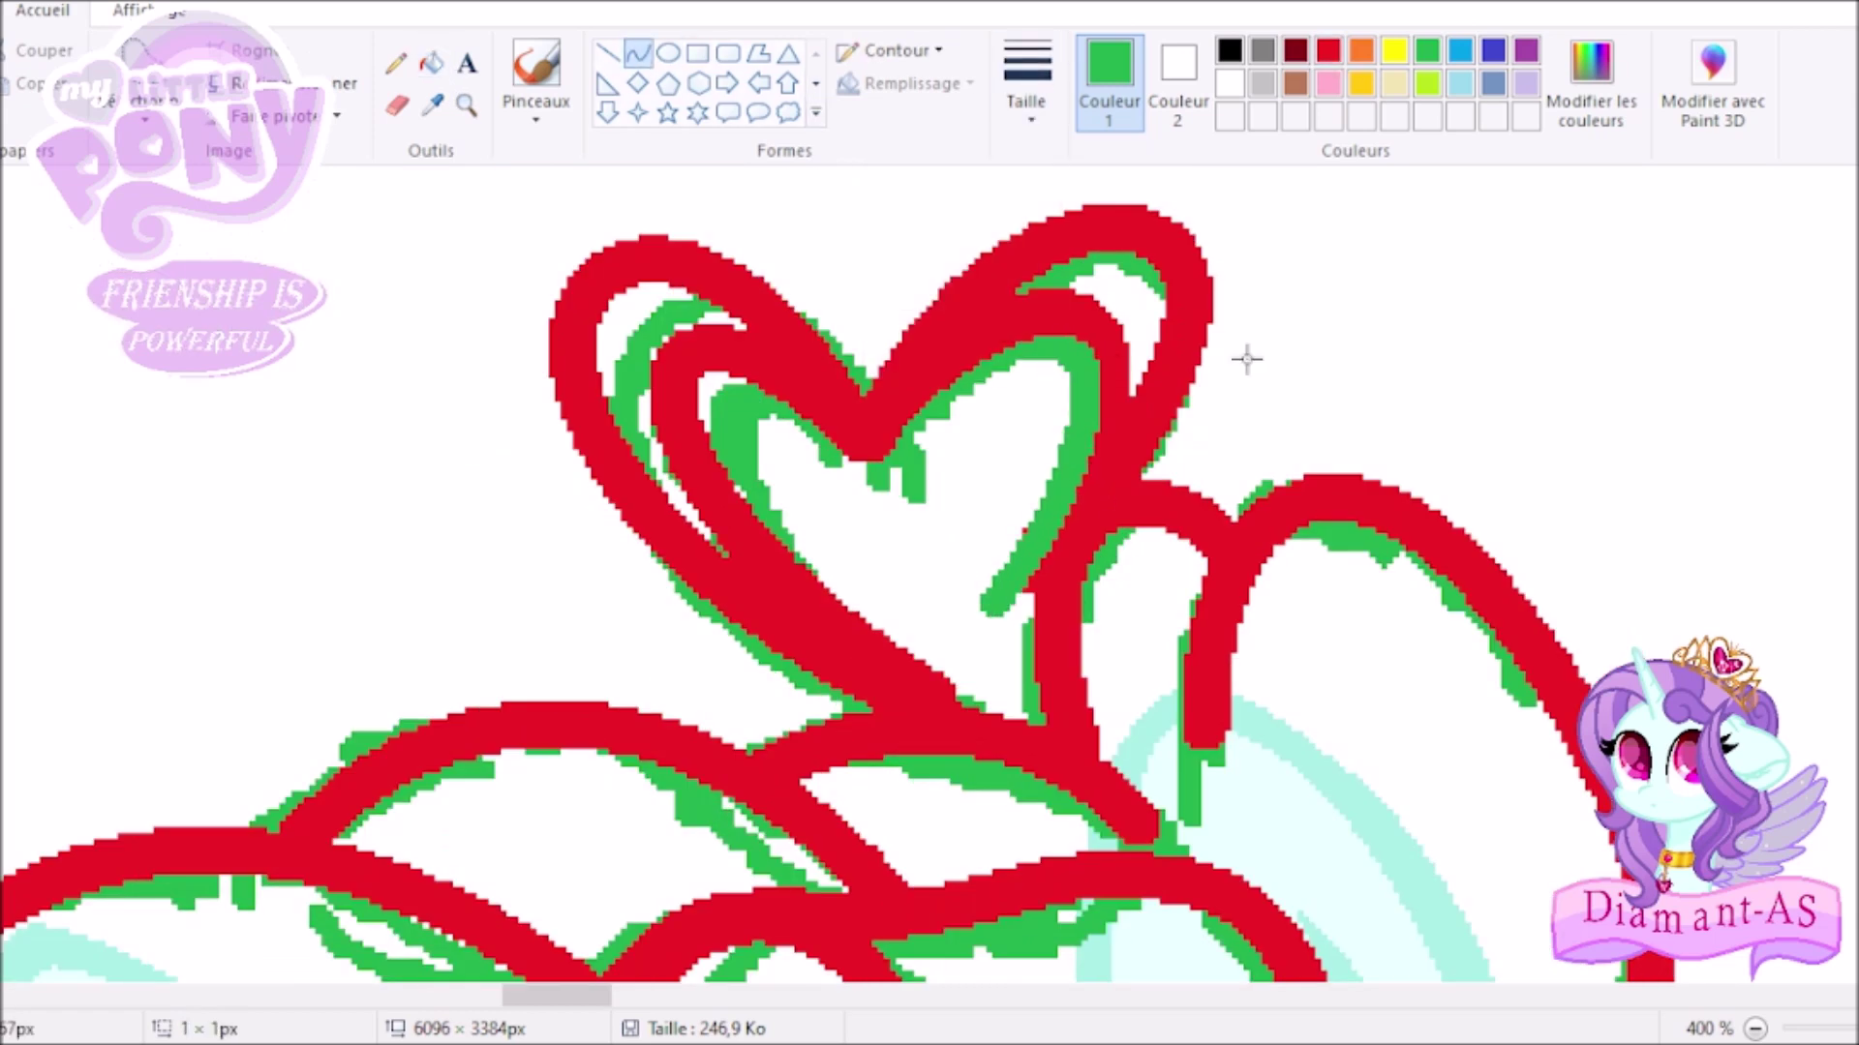
pyautogui.click(1329, 50)
pyautogui.moveTo(864, 484); pyautogui.dragTo(792, 400)
# Trace the tail's large upper outline in red using the third line thickness.
pyautogui.scroll(-5, 907, 415)
pyautogui.scroll(4, 906, 414)
pyautogui.click(1026, 78)
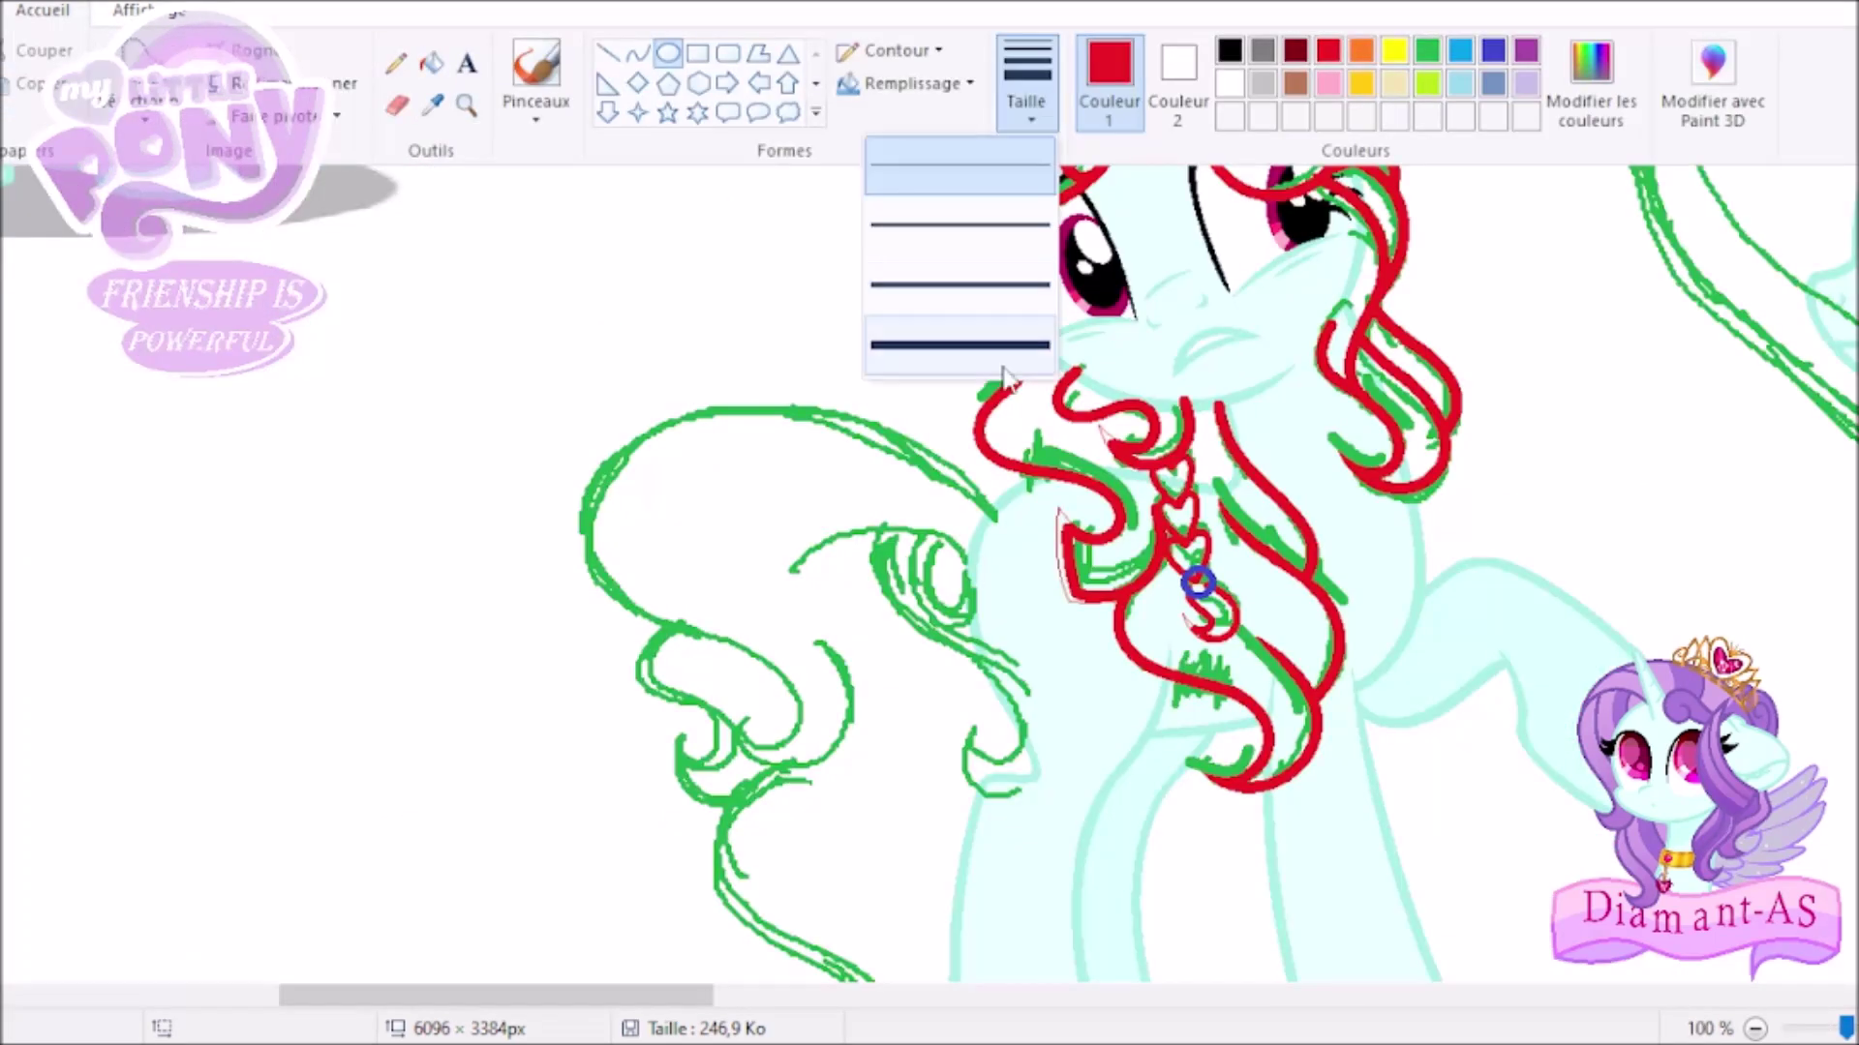
pyautogui.click(1029, 281)
pyautogui.moveTo(997, 509); pyautogui.dragTo(682, 629)
pyautogui.moveTo(840, 569)
pyautogui.mouseDown()
pyautogui.moveTo(653, 263)
pyautogui.moveTo(833, 552)
pyautogui.moveTo(751, 271)
pyautogui.mouseUp()
# Trace the curled locks at the middle of the tail in red and line the inner curl with a thick green curve.
pyautogui.scroll(-1, 388, 291)
pyautogui.scroll(2, 203, 373)
pyautogui.moveTo(832, 503); pyautogui.dragTo(697, 692)
pyautogui.moveTo(852, 625)
pyautogui.mouseDown()
pyautogui.moveTo(740, 740)
pyautogui.moveTo(1058, 749)
pyautogui.mouseUp()
pyautogui.moveTo(716, 506); pyautogui.dragTo(837, 746)
pyautogui.moveTo(822, 639); pyautogui.dragTo(864, 656)
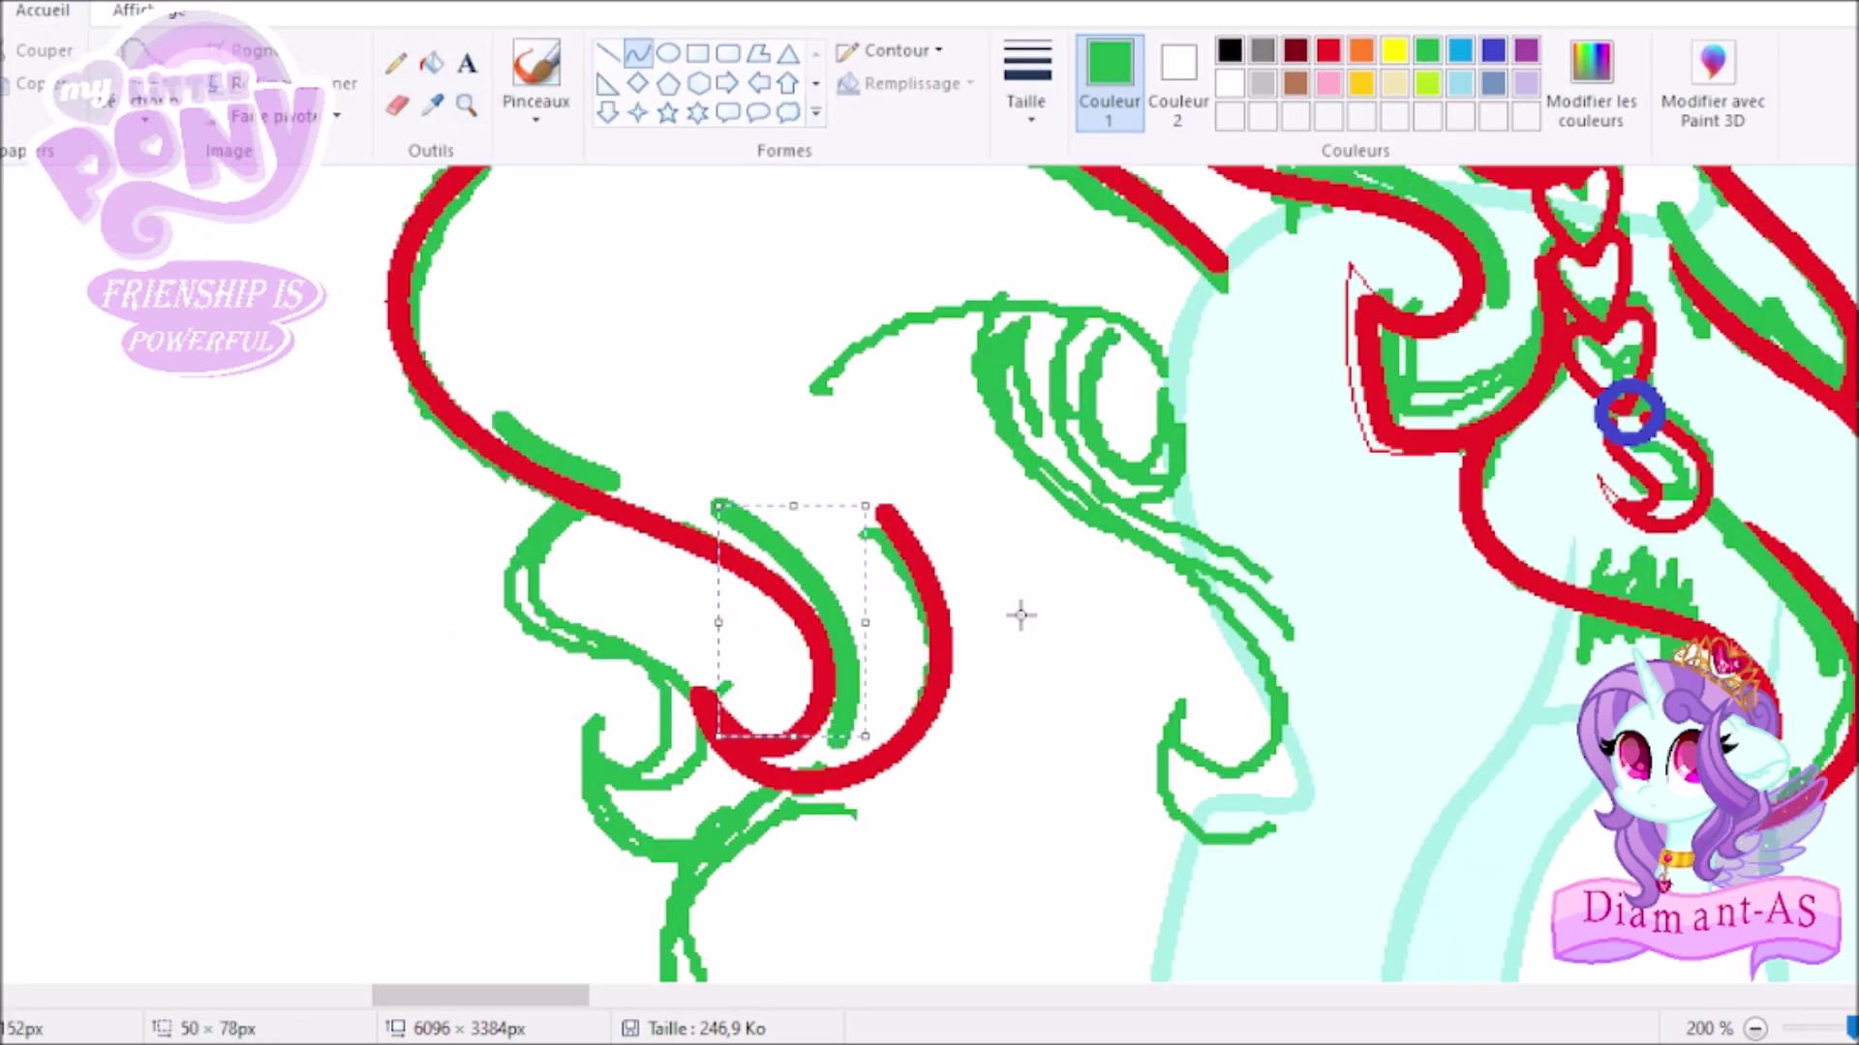
# Trace the lower S-shaped part of the tail in red down to its hooked curl and forked tip.
pyautogui.click(1328, 51)
pyautogui.scroll(-3, 871, 484)
pyautogui.moveTo(784, 291); pyautogui.dragTo(871, 736)
pyautogui.moveTo(823, 513); pyautogui.dragTo(649, 436)
pyautogui.scroll(-1, 871, 581)
pyautogui.moveTo(919, 678); pyautogui.dragTo(914, 838)
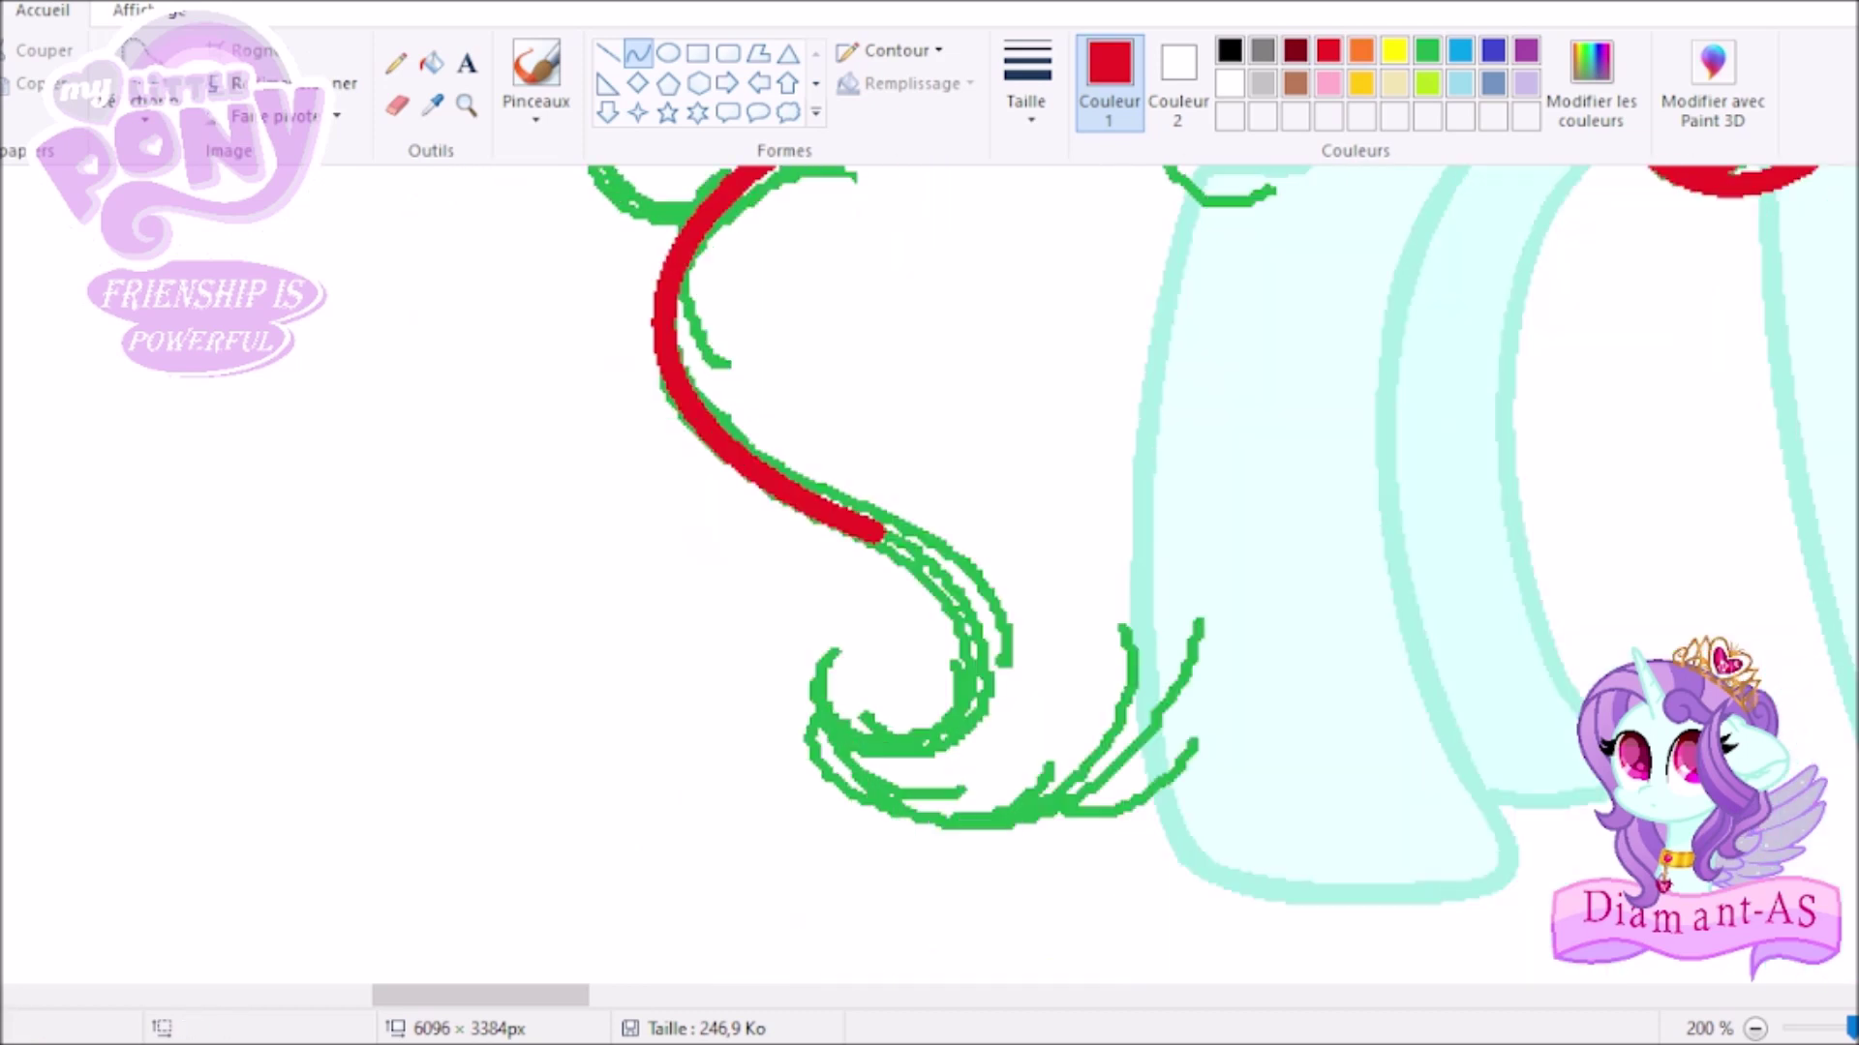
pyautogui.moveTo(823, 702); pyautogui.dragTo(1113, 586)
pyautogui.moveTo(968, 692)
pyautogui.mouseDown()
pyautogui.moveTo(1178, 859)
pyautogui.moveTo(1172, 808)
pyautogui.mouseUp()
# Taper the upturned point at the tail's end with a thick green curve along its inner edge.
pyautogui.click(1427, 51)
pyautogui.moveTo(1070, 527); pyautogui.dragTo(1055, 769)
pyautogui.moveTo(1061, 648); pyautogui.dragTo(1121, 651)
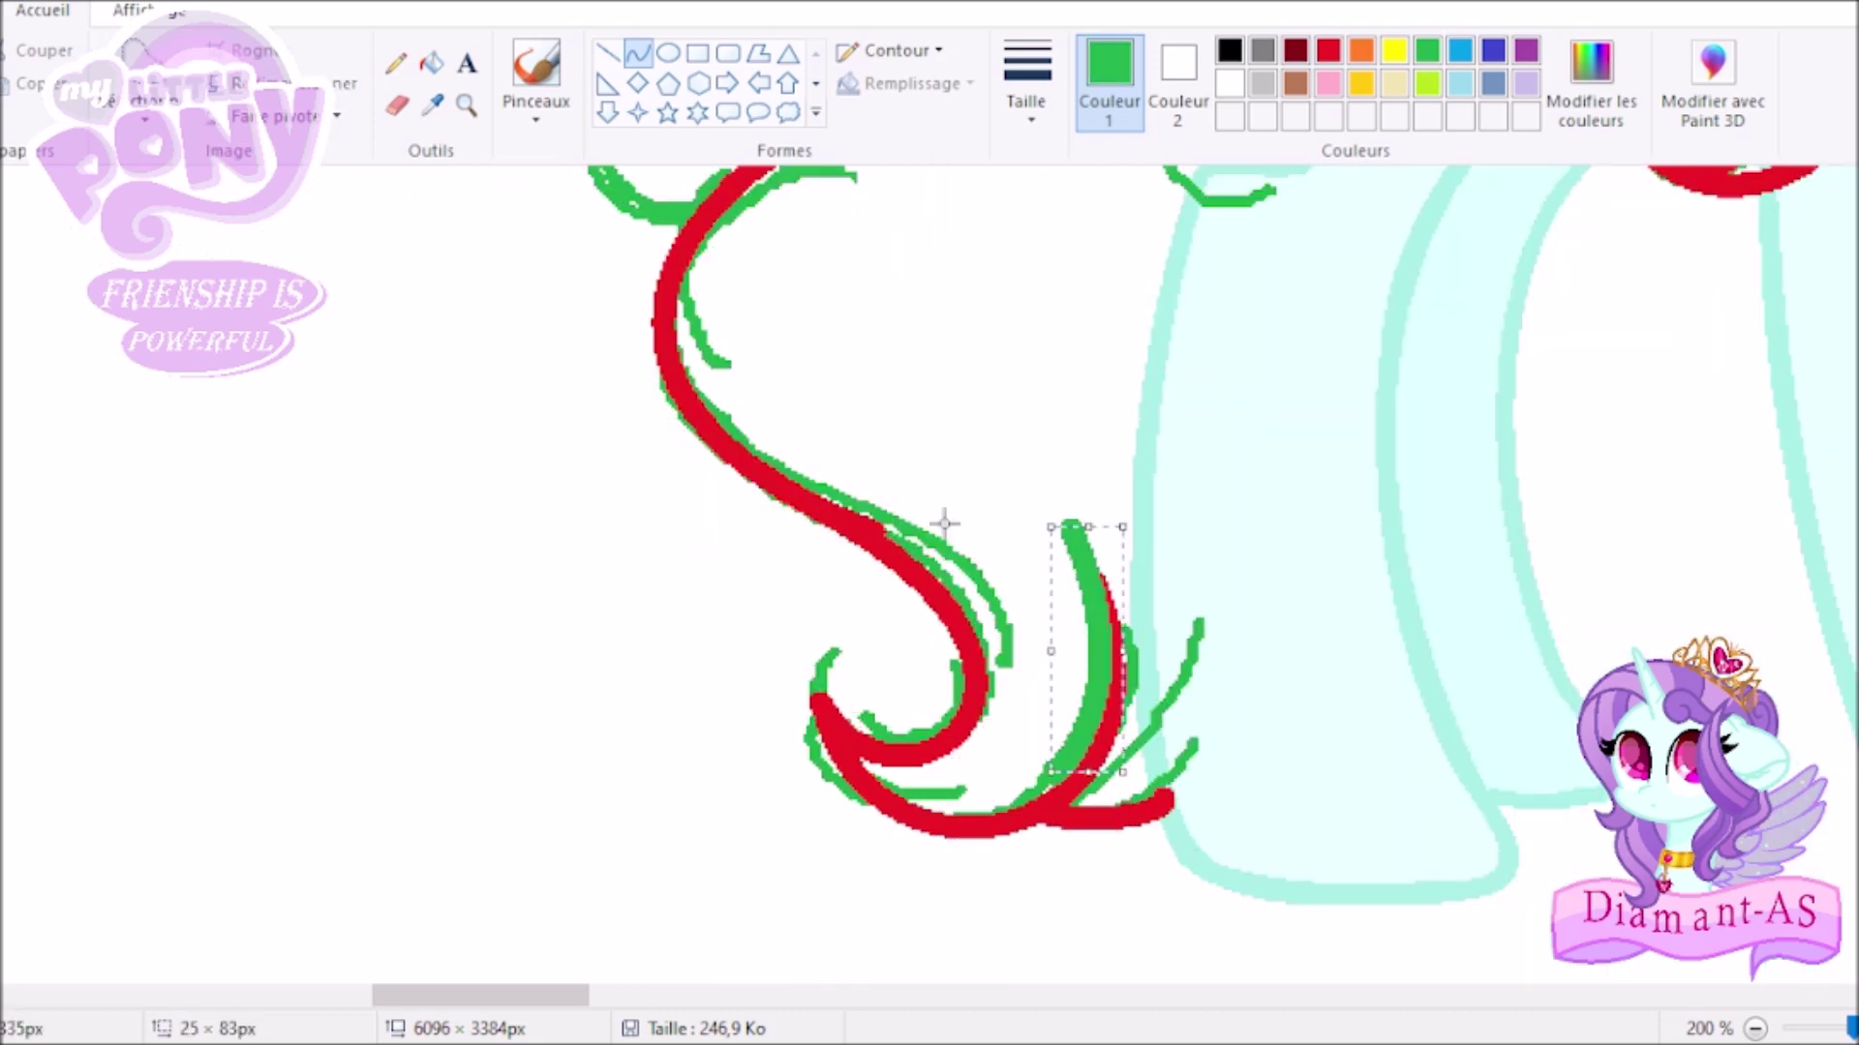
# Trace the small curled lock on the tail's left side in red.
pyautogui.scroll(3, 881, 523)
pyautogui.click(1328, 50)
pyautogui.moveTo(697, 441); pyautogui.dragTo(610, 606)
pyautogui.moveTo(620, 542); pyautogui.dragTo(731, 412)
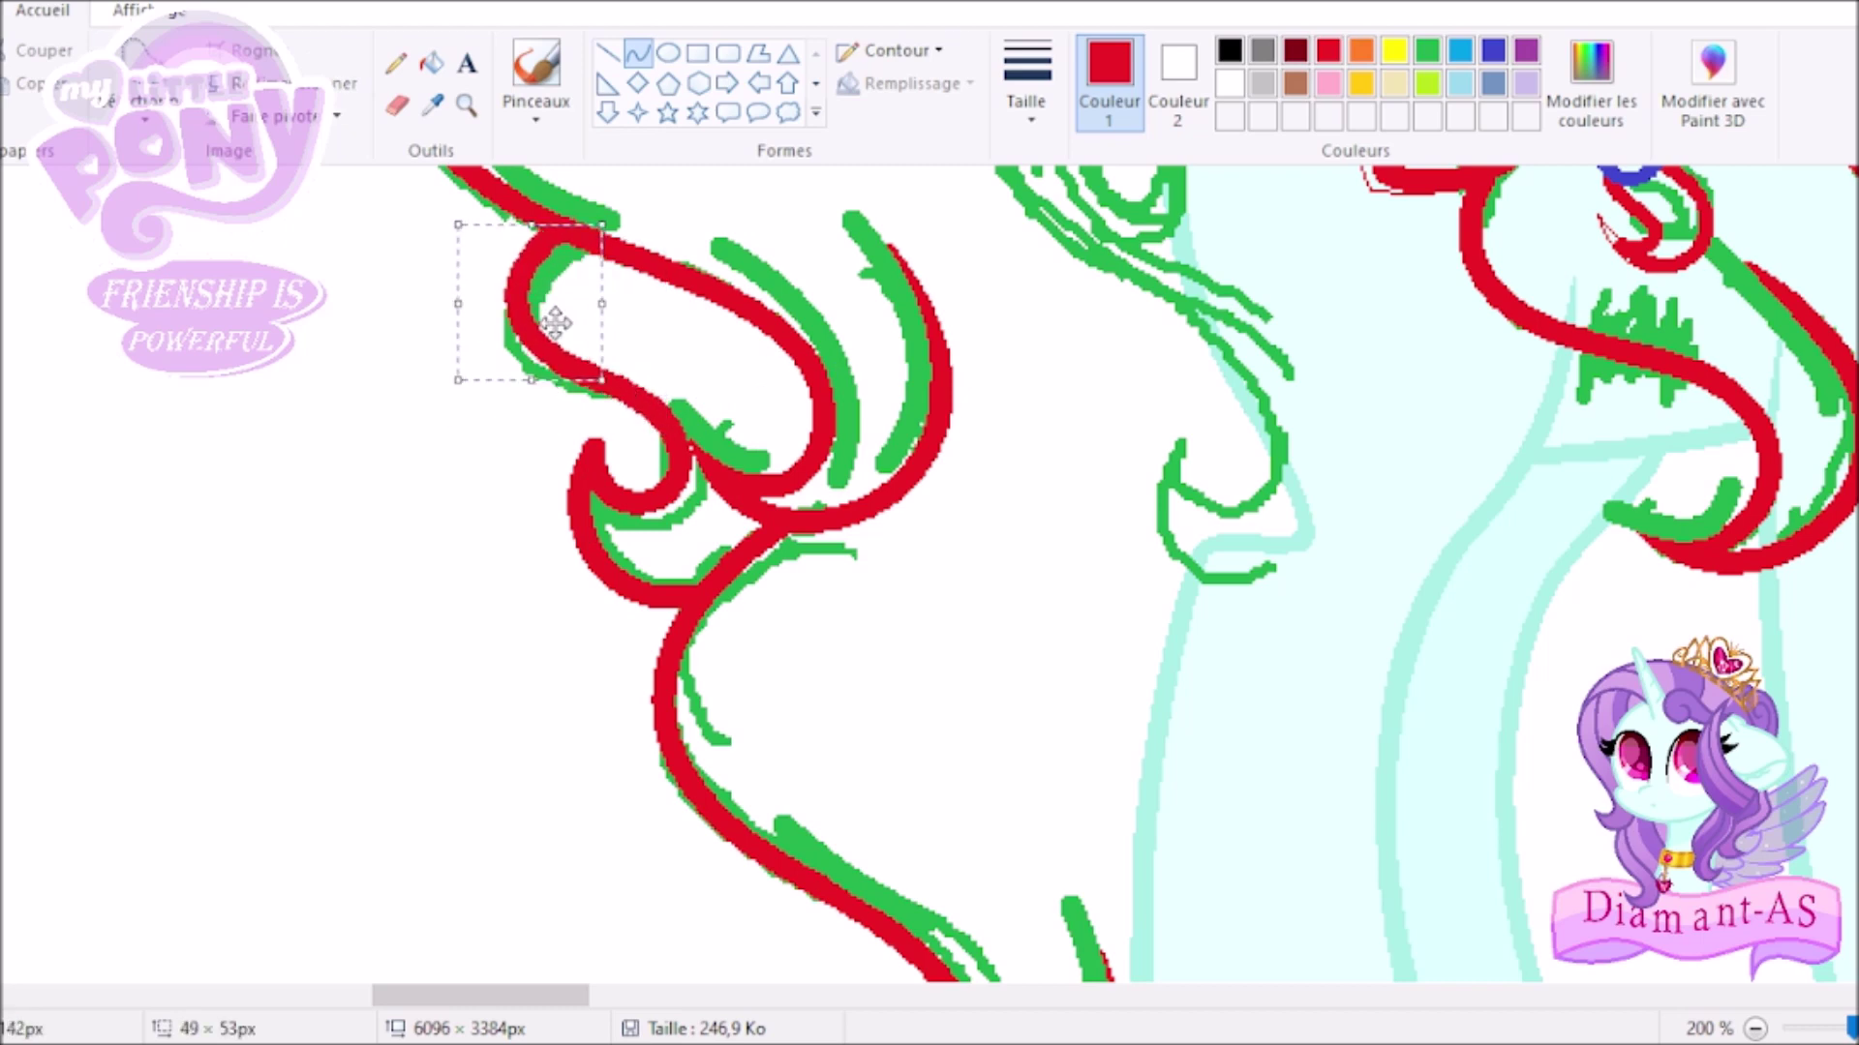
pyautogui.scroll(-5, 559, 416)
pyautogui.scroll(5, 448, 236)
# Trace the tail's arched strand beside the hip and the looped locks beneath it in red.
pyautogui.click(1328, 50)
pyautogui.moveTo(712, 499); pyautogui.dragTo(1082, 466)
pyautogui.moveTo(900, 481)
pyautogui.mouseDown()
pyautogui.moveTo(954, 375)
pyautogui.moveTo(1123, 716)
pyautogui.mouseUp()
pyautogui.moveTo(1011, 571); pyautogui.dragTo(871, 639)
pyautogui.click(1187, 734)
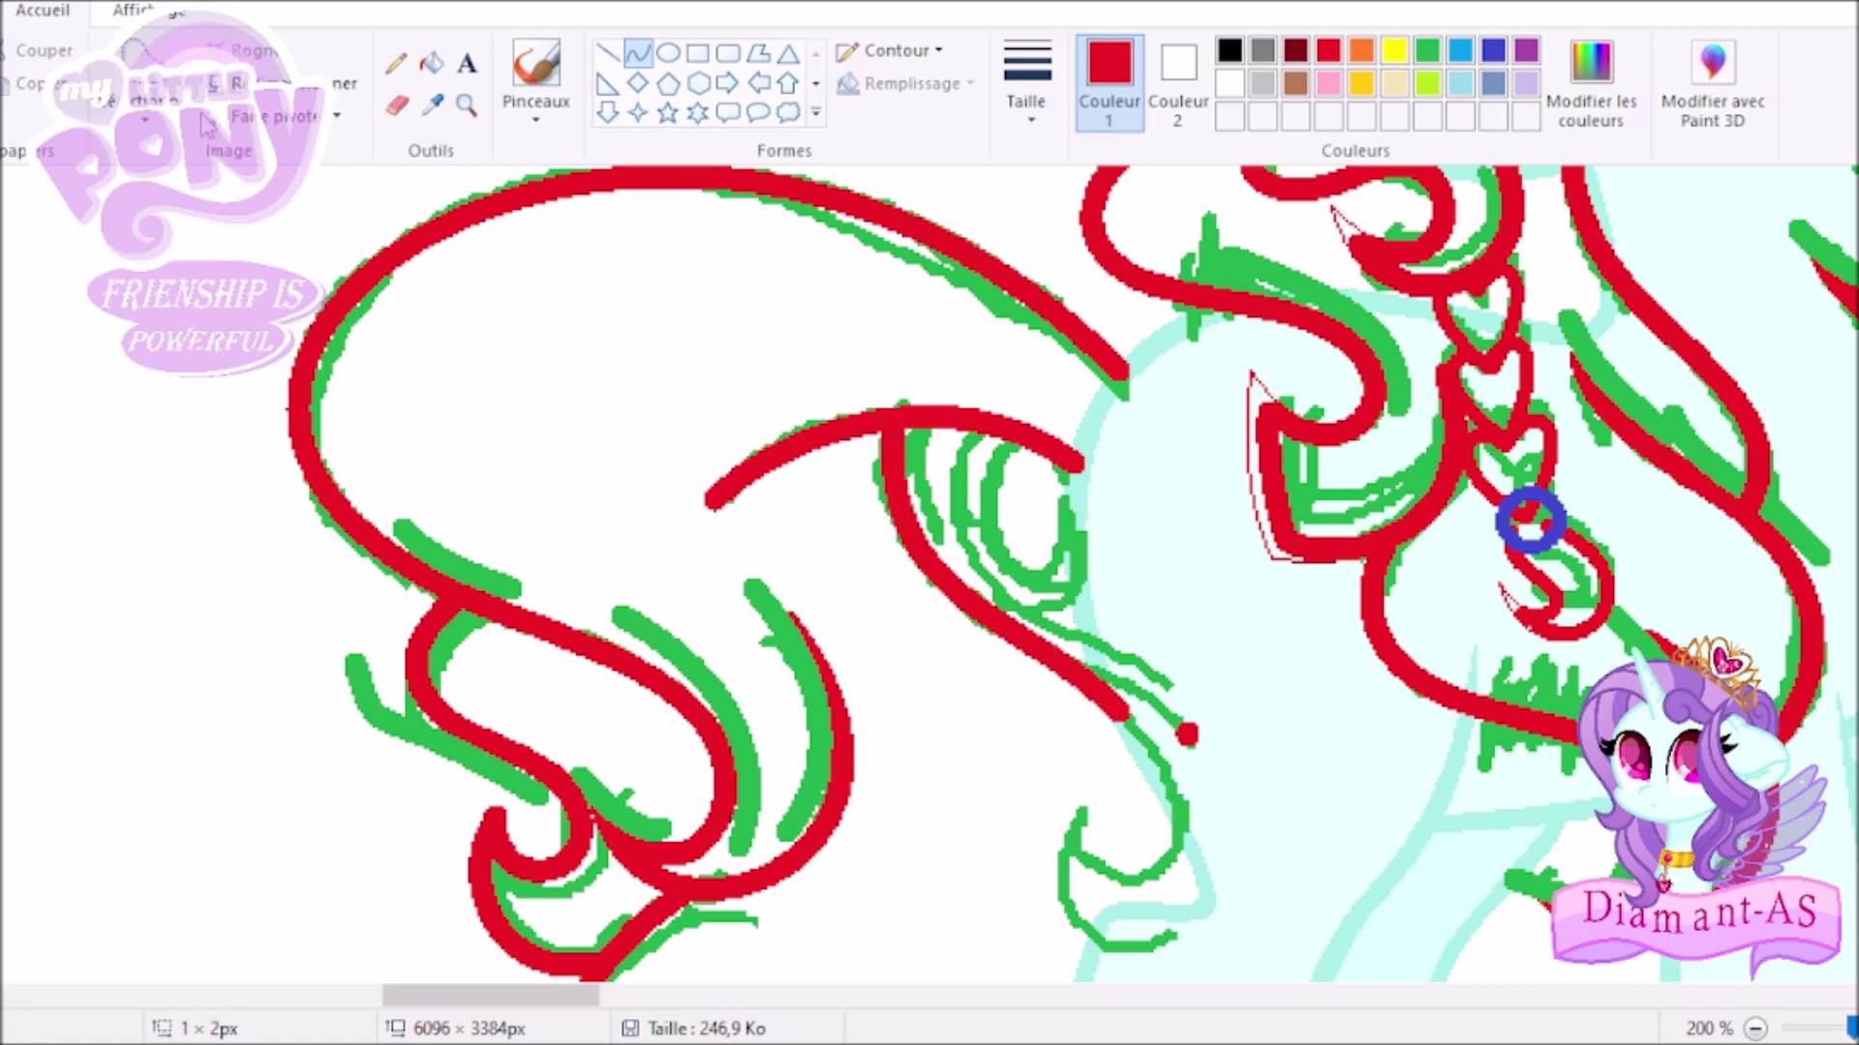
pyautogui.moveTo(1075, 497); pyautogui.dragTo(962, 426)
pyautogui.moveTo(1017, 462); pyautogui.dragTo(1118, 592)
# Trace the hooked tail lock beside the hind leg in red and sharpen its tip using the thinnest line.
pyautogui.scroll(-3, 1168, 668)
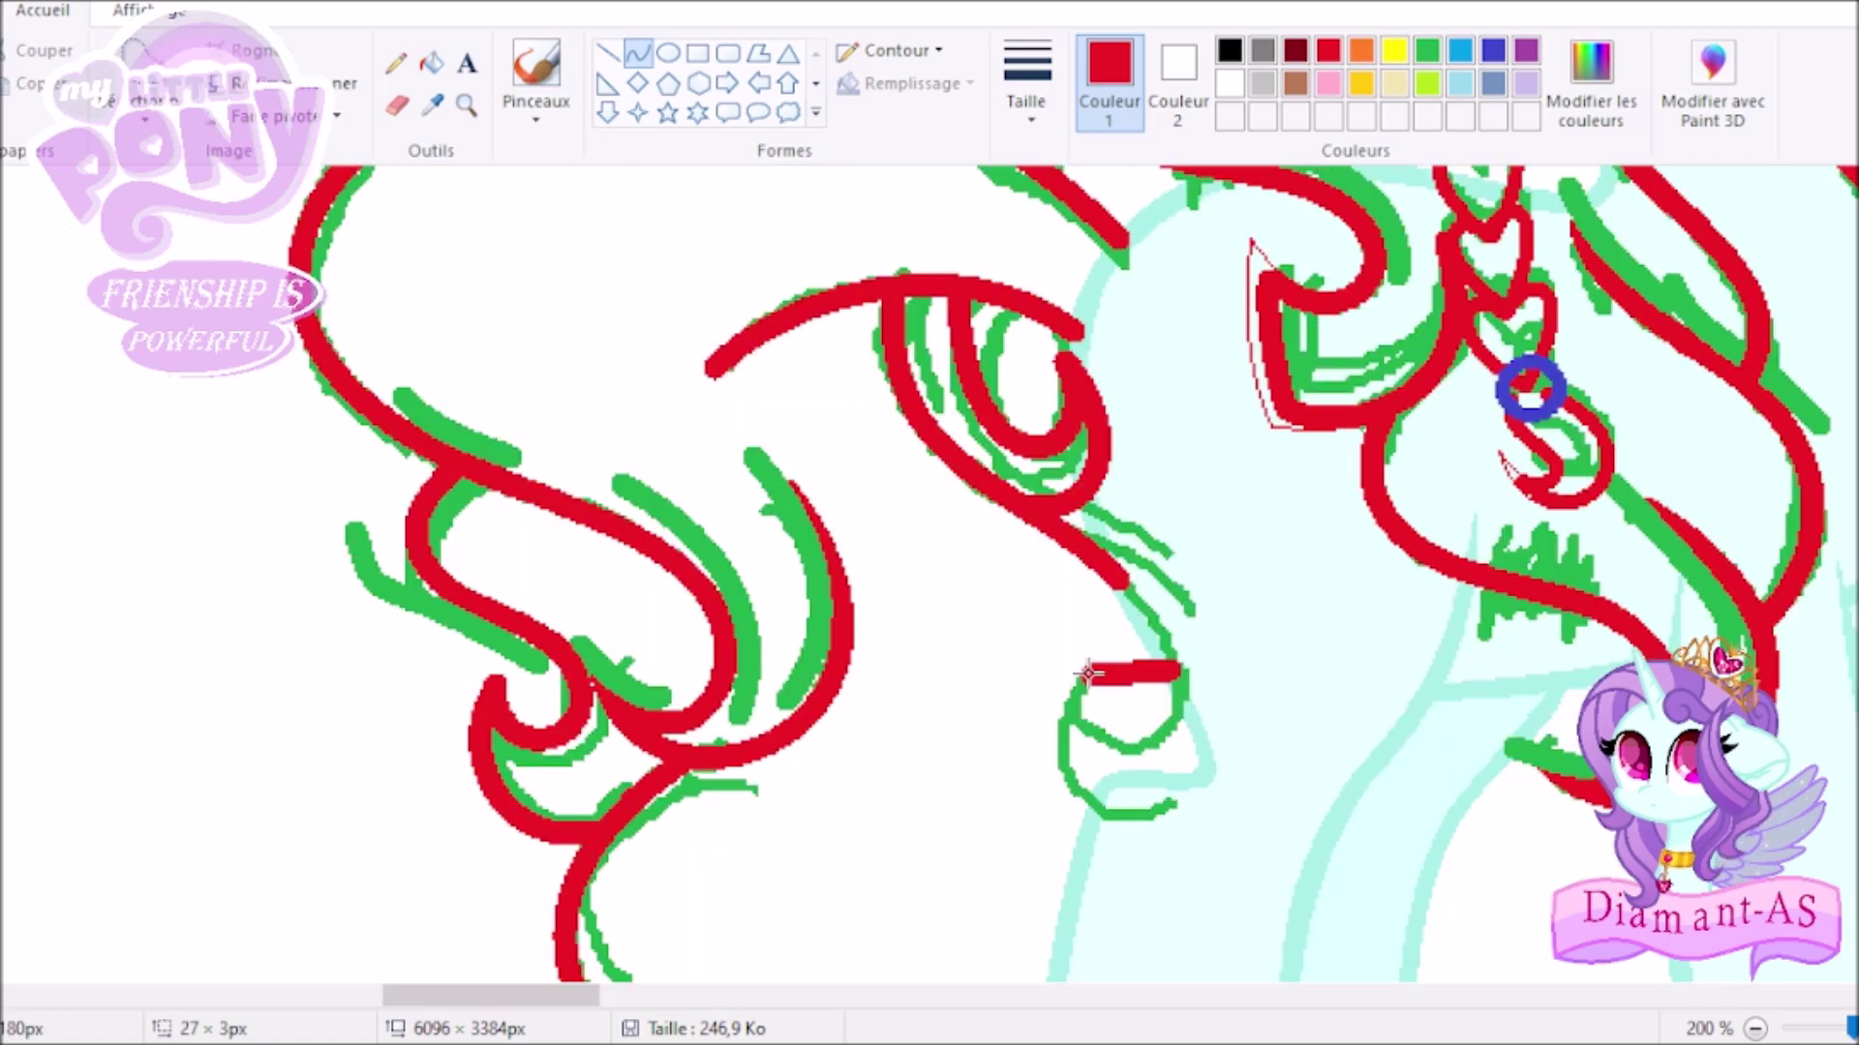
pyautogui.scroll(-3, 1065, 672)
pyautogui.scroll(1, 1064, 673)
pyautogui.scroll(3, 1065, 673)
pyautogui.click(1026, 78)
pyautogui.click(958, 174)
pyautogui.moveTo(699, 479); pyautogui.dragTo(699, 414)
# Taper the free end of the tail's arched strand with thick green curves along its edges.
pyautogui.scroll(6, 615, 668)
pyautogui.click(1427, 50)
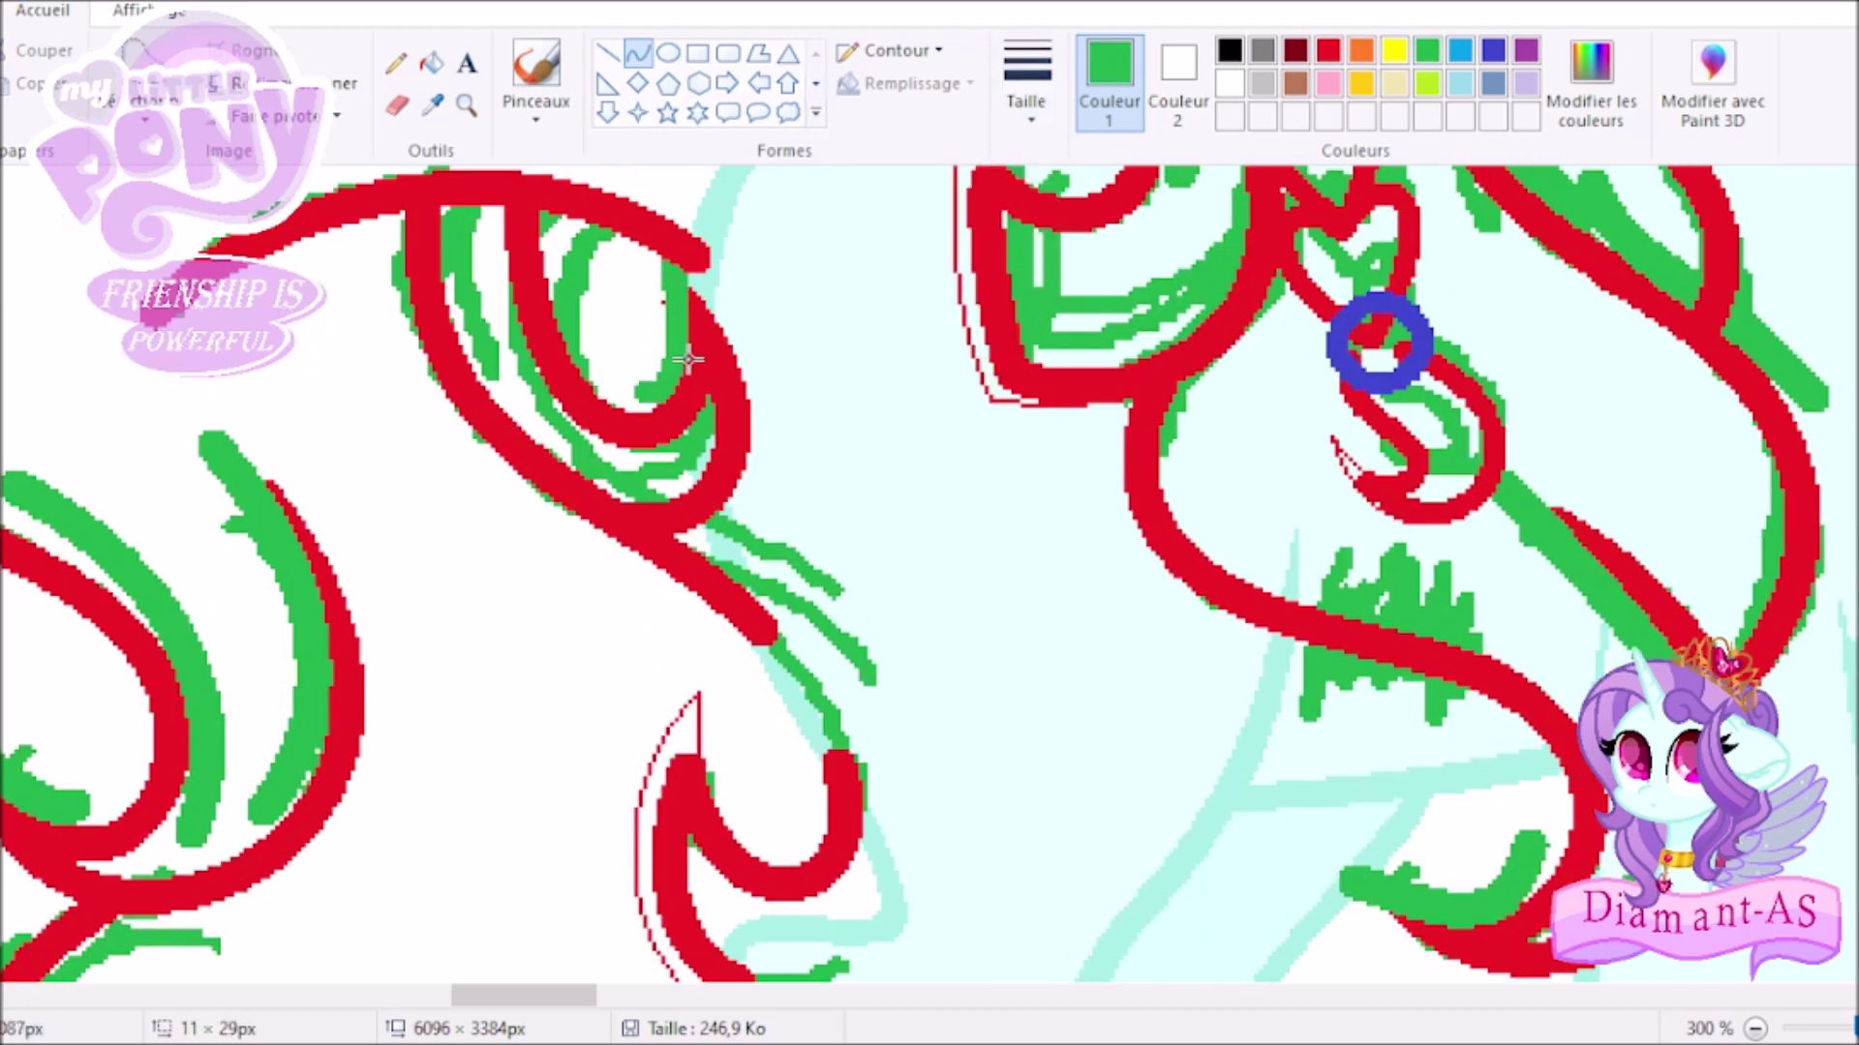
pyautogui.scroll(4, 678, 484)
pyautogui.moveTo(121, 493); pyautogui.dragTo(750, 373)
pyautogui.moveTo(435, 433); pyautogui.dragTo(436, 271)
pyautogui.click(465, 105)
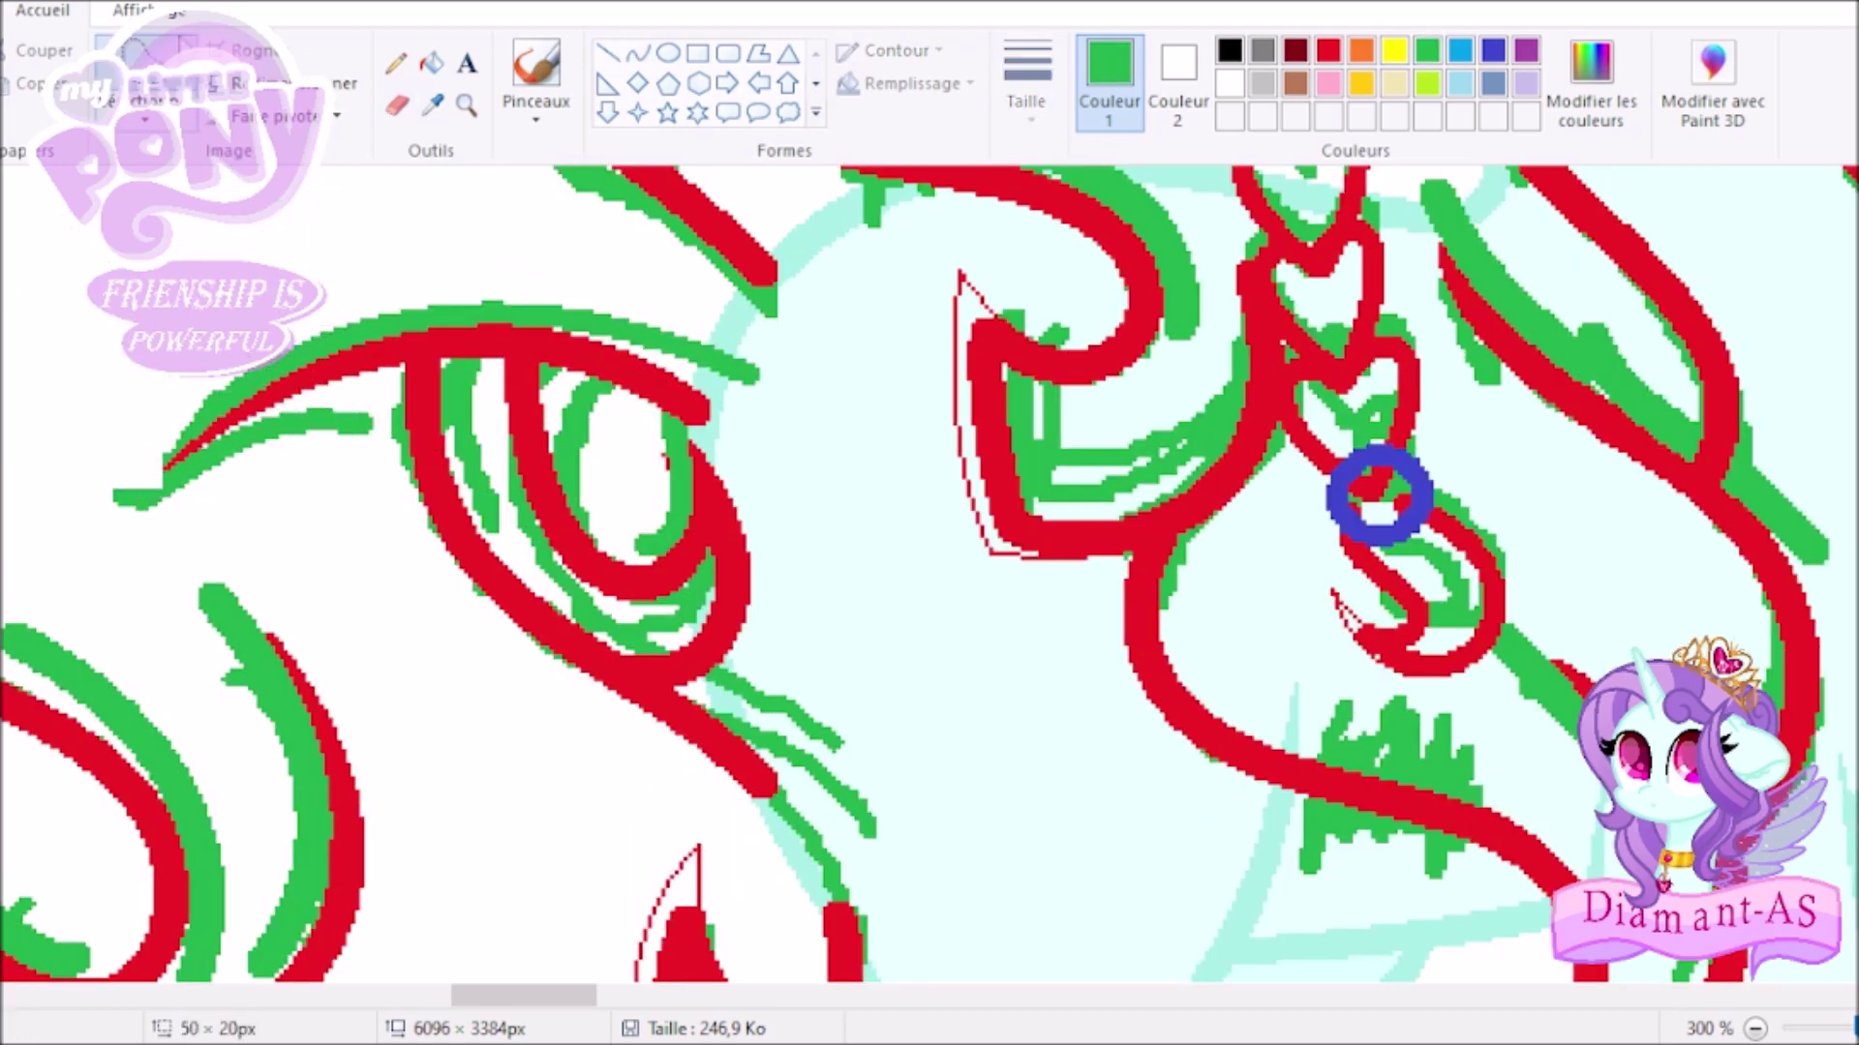
# Try to trace the second pony's forehead curl with thick blue curves.
pyautogui.scroll(-4, 844, 387)
pyautogui.click(1492, 50)
pyautogui.scroll(1, 840, 332)
pyautogui.click(840, 332)
pyautogui.click(637, 53)
pyautogui.moveTo(712, 450); pyautogui.dragTo(856, 595)
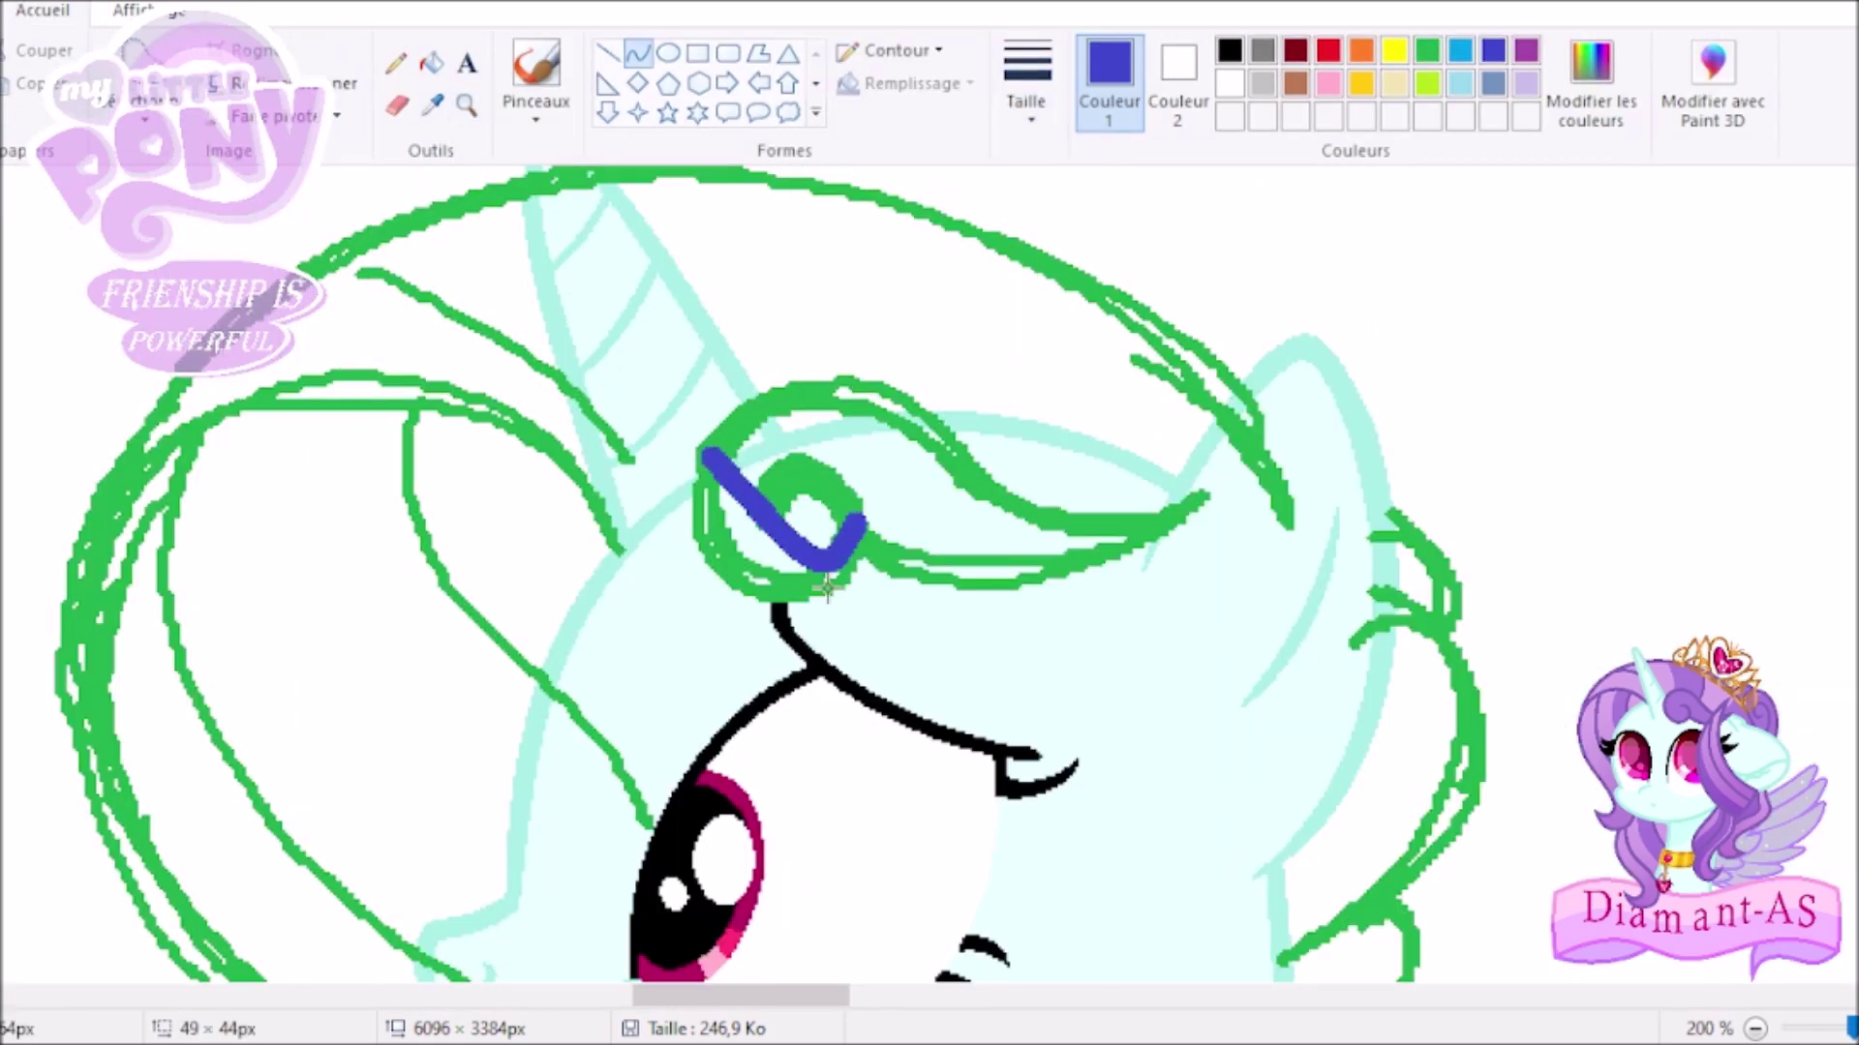
pyautogui.moveTo(784, 522); pyautogui.dragTo(775, 610)
pyautogui.moveTo(852, 503); pyautogui.dragTo(983, 474)
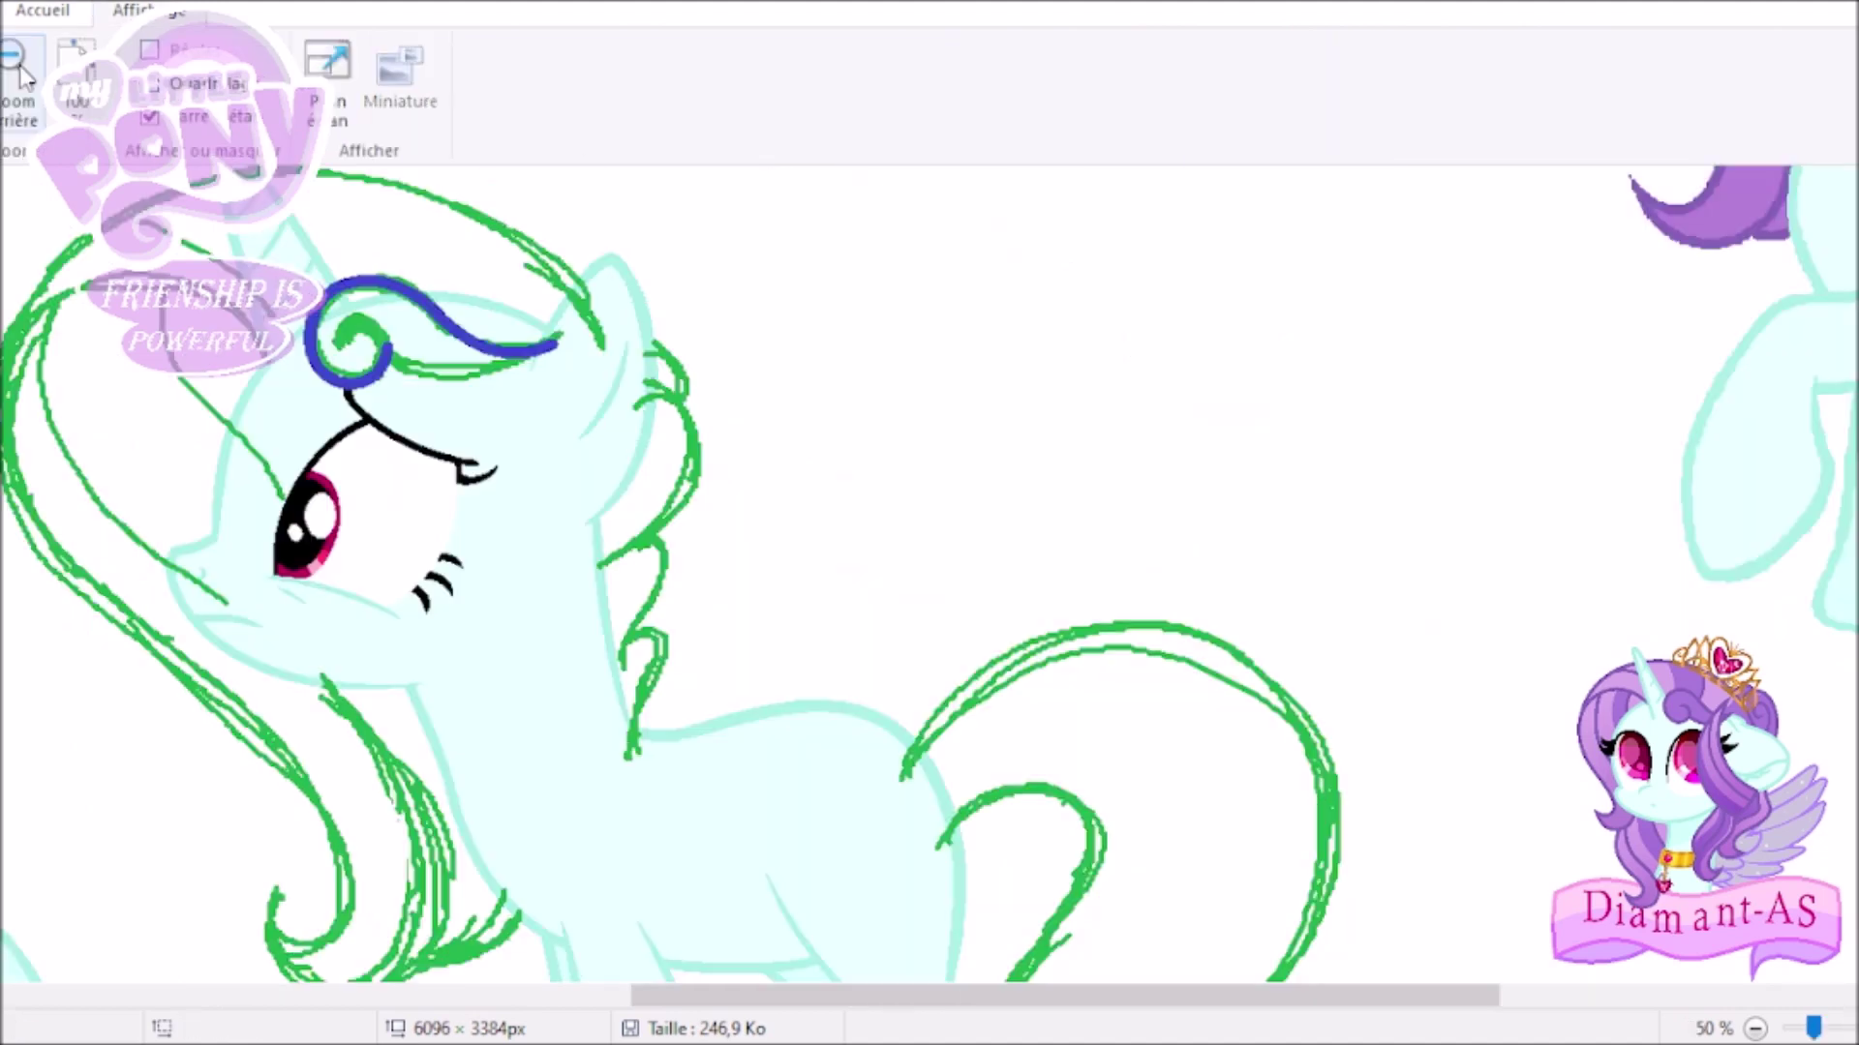
# Trace the wavy mane locks down the back of the second pony's neck with blue curves.
pyautogui.moveTo(818, 472); pyautogui.dragTo(999, 524)
pyautogui.moveTo(768, 299); pyautogui.dragTo(908, 451)
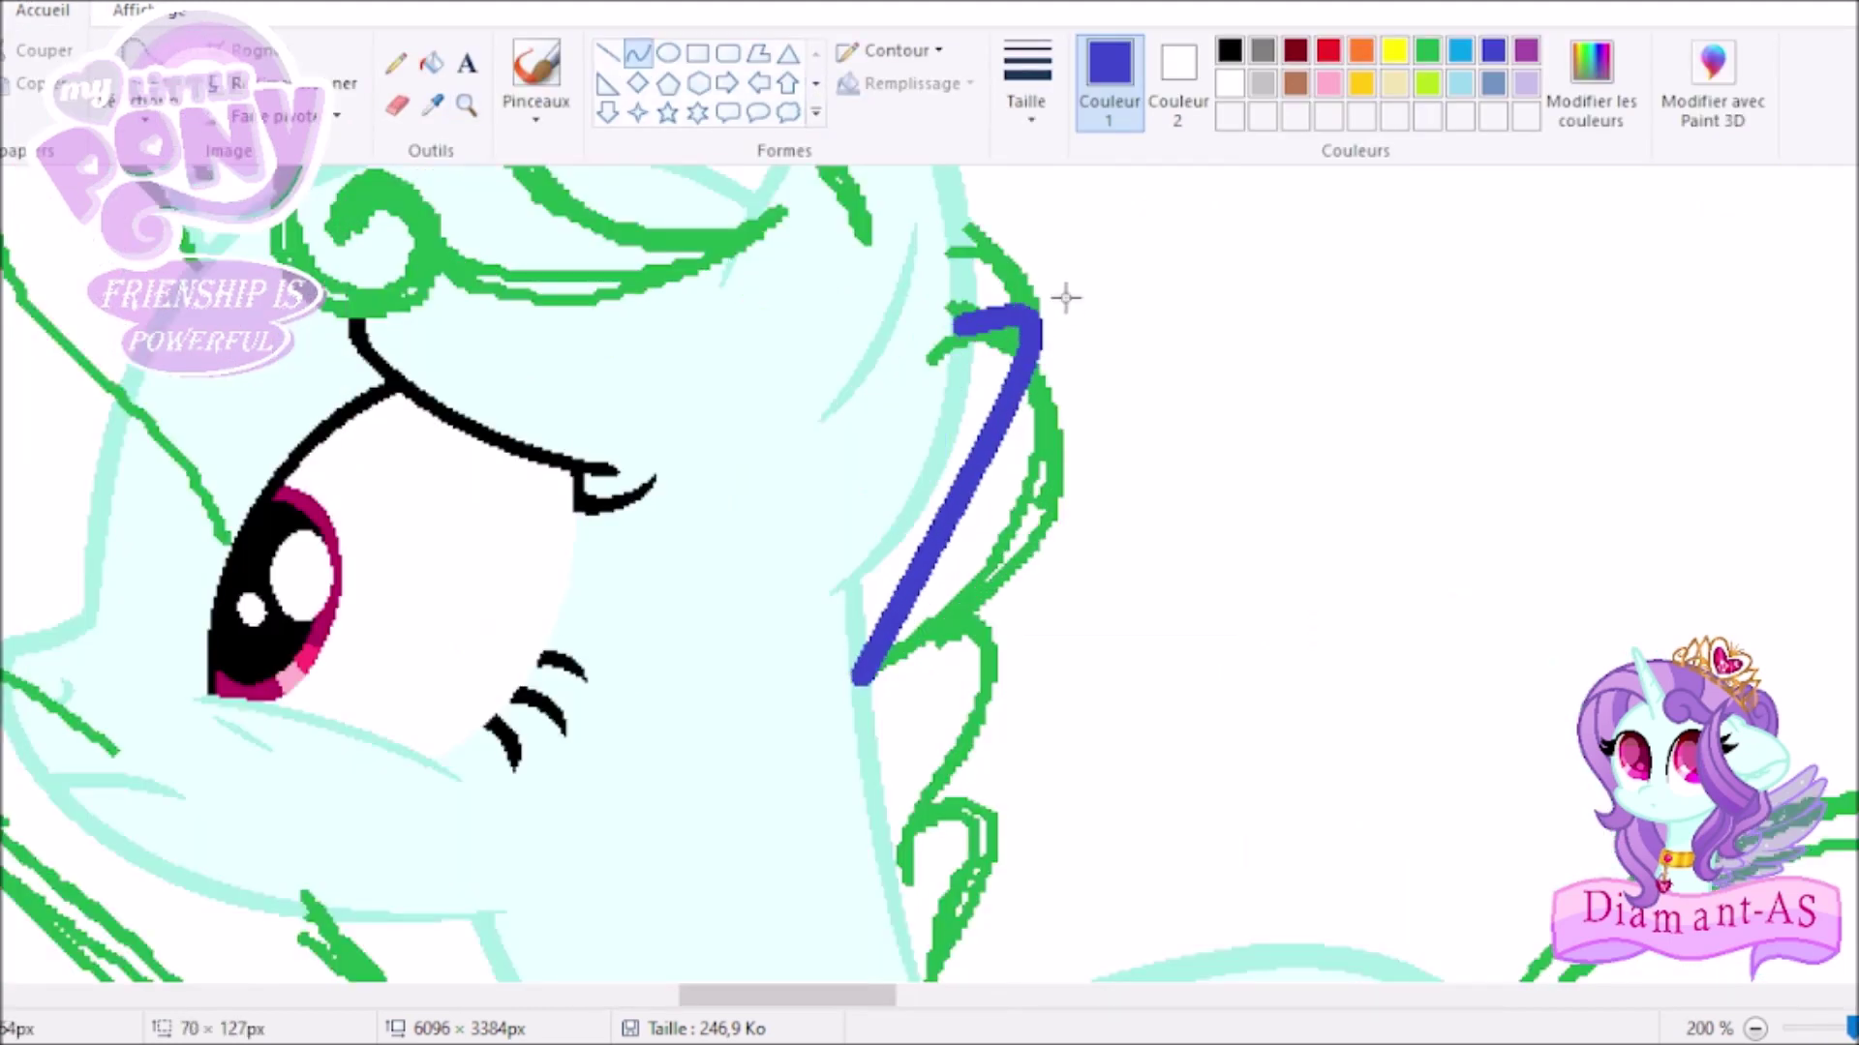
pyautogui.moveTo(1067, 299)
pyautogui.mouseDown()
pyautogui.moveTo(1016, 334)
pyautogui.moveTo(1046, 271)
pyautogui.mouseUp()
pyautogui.moveTo(921, 803); pyautogui.dragTo(1007, 664)
pyautogui.scroll(-3, 1006, 664)
# Add thick green curves along the inner side of the lowest neck lock to refine its shape.
pyautogui.click(1427, 51)
pyautogui.moveTo(947, 546); pyautogui.dragTo(883, 774)
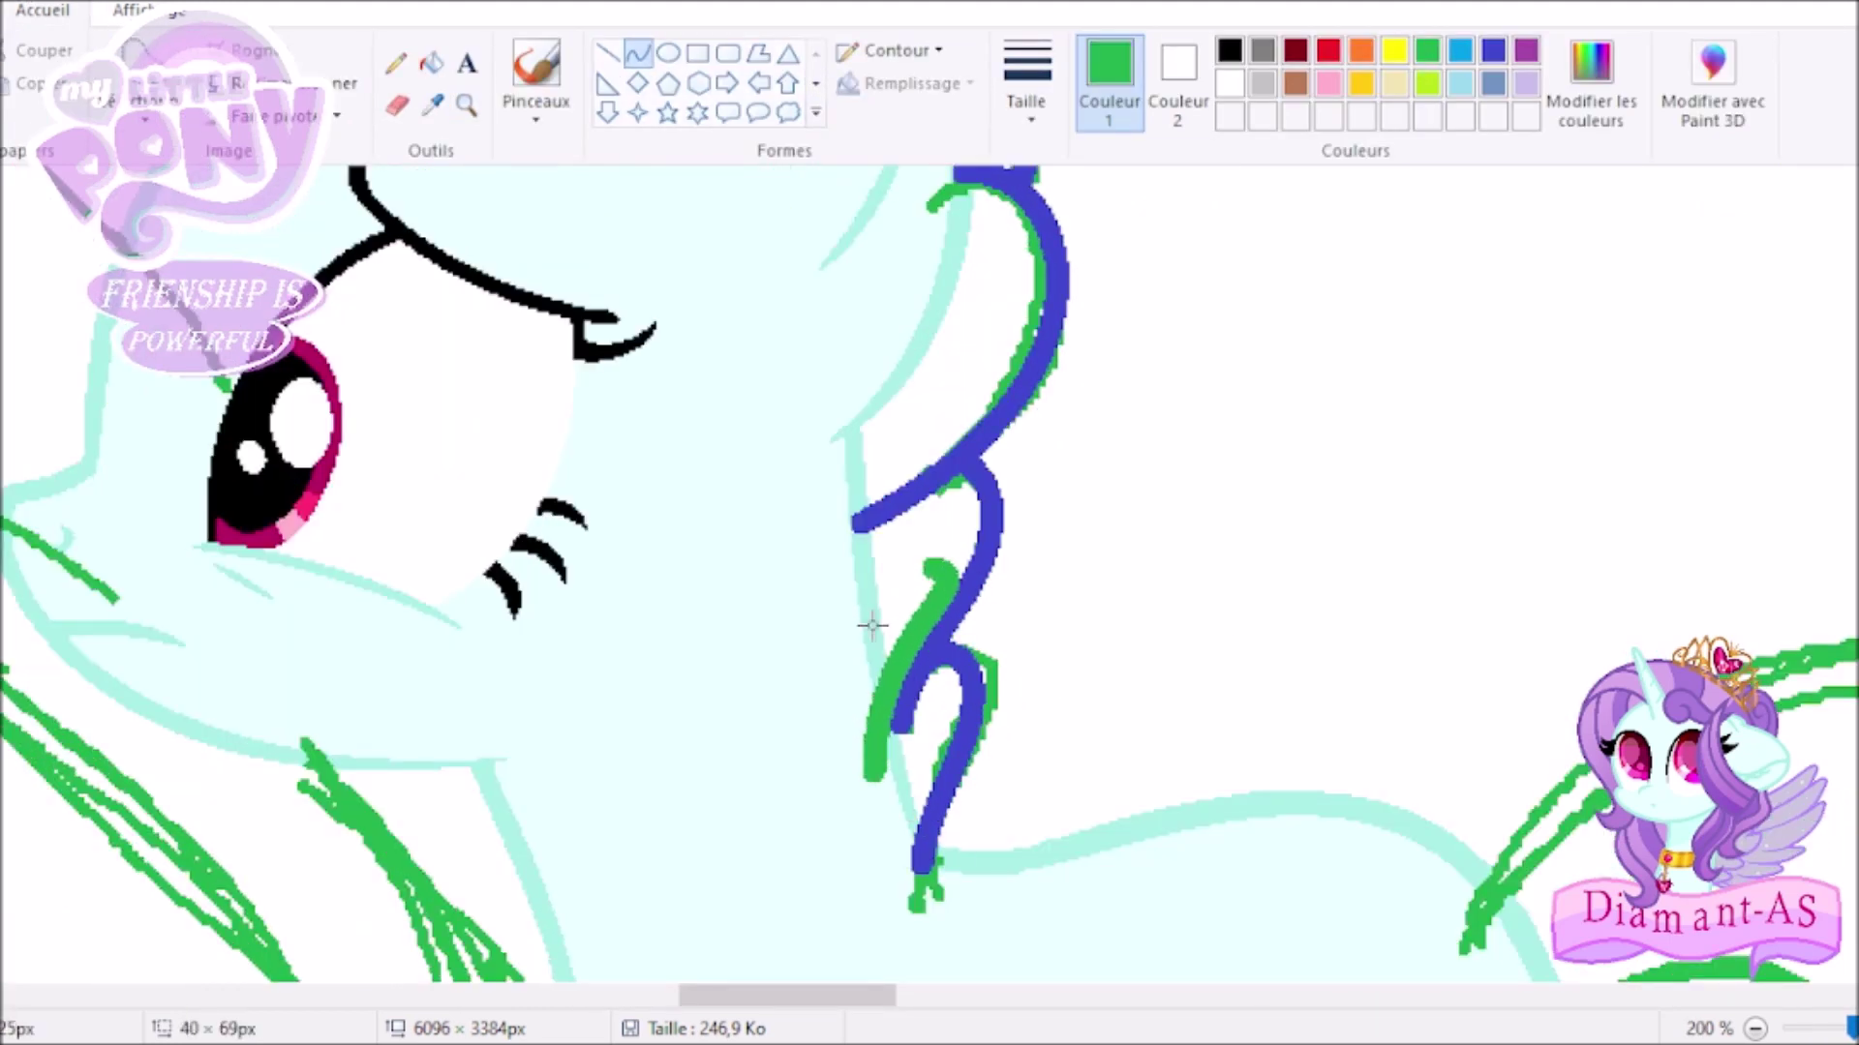
pyautogui.moveTo(900, 678); pyautogui.dragTo(886, 630)
pyautogui.moveTo(939, 682); pyautogui.dragTo(914, 743)
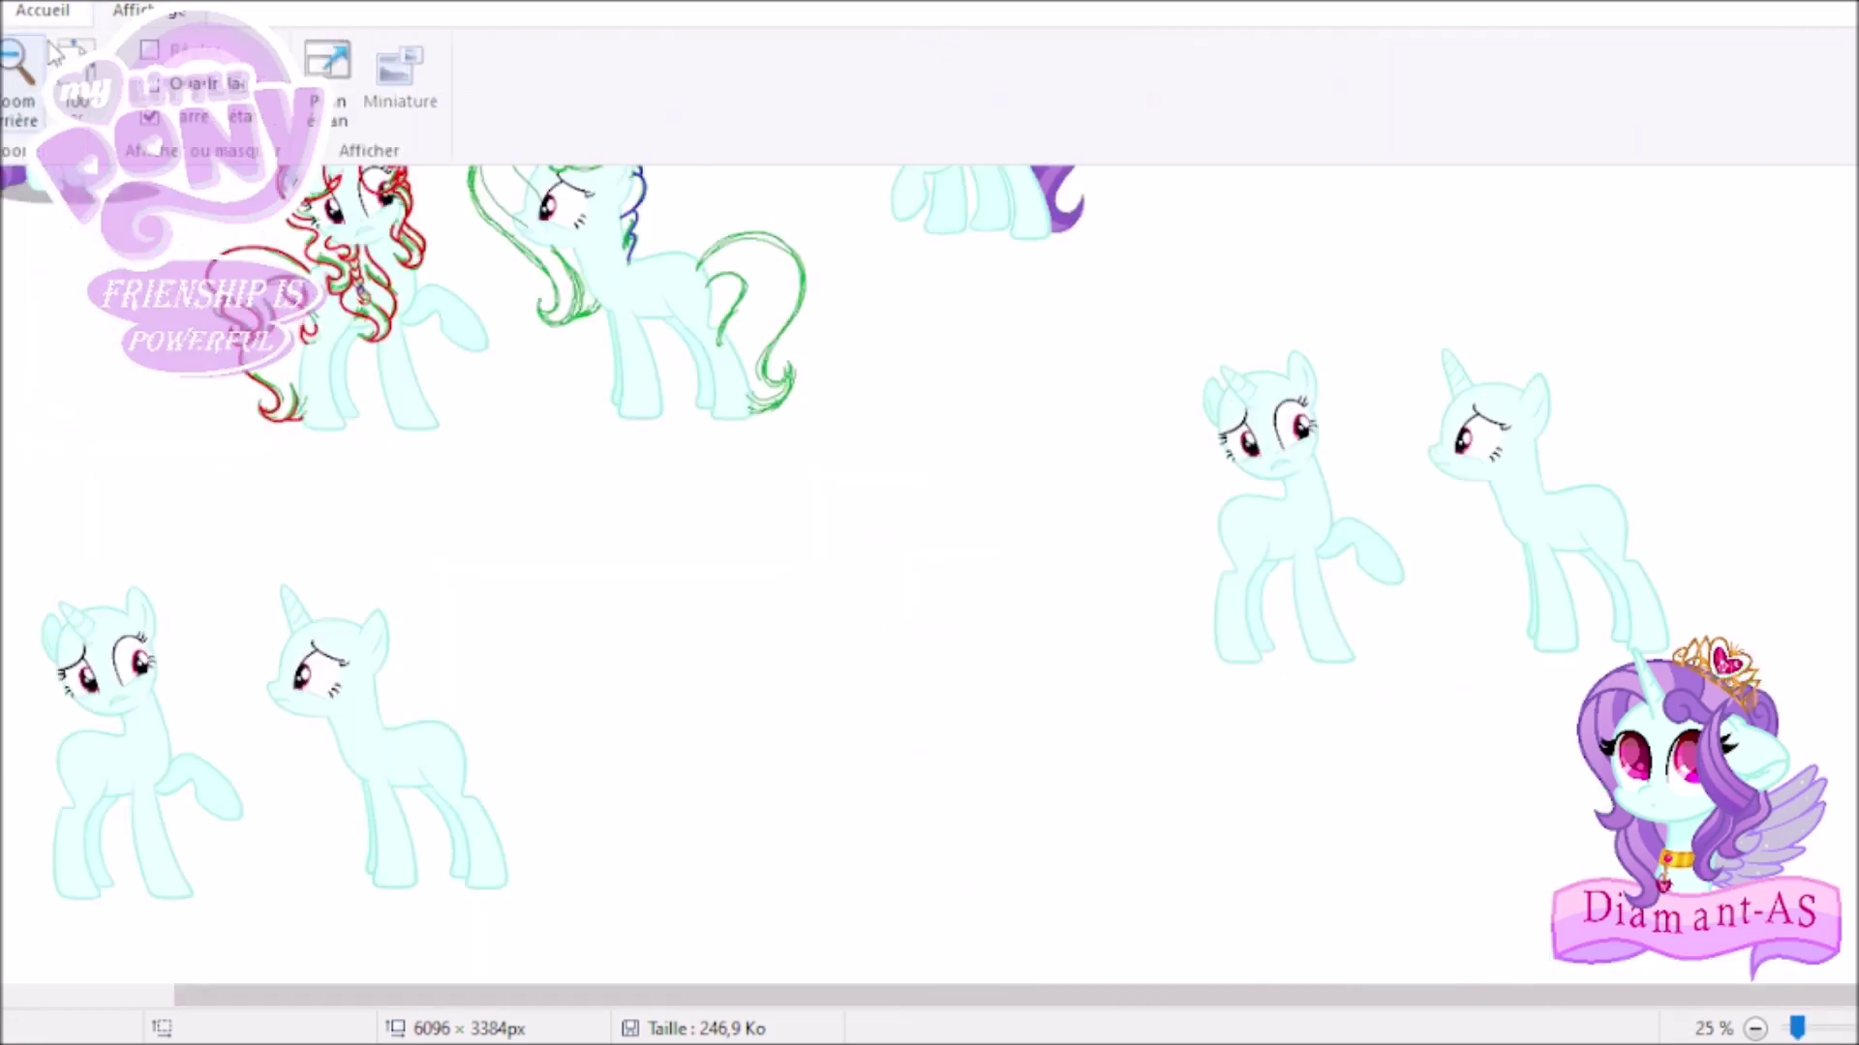
# Trace the second pony's forehead curl in blue, including its inner spiral and pointed end.
pyautogui.click(1191, 299)
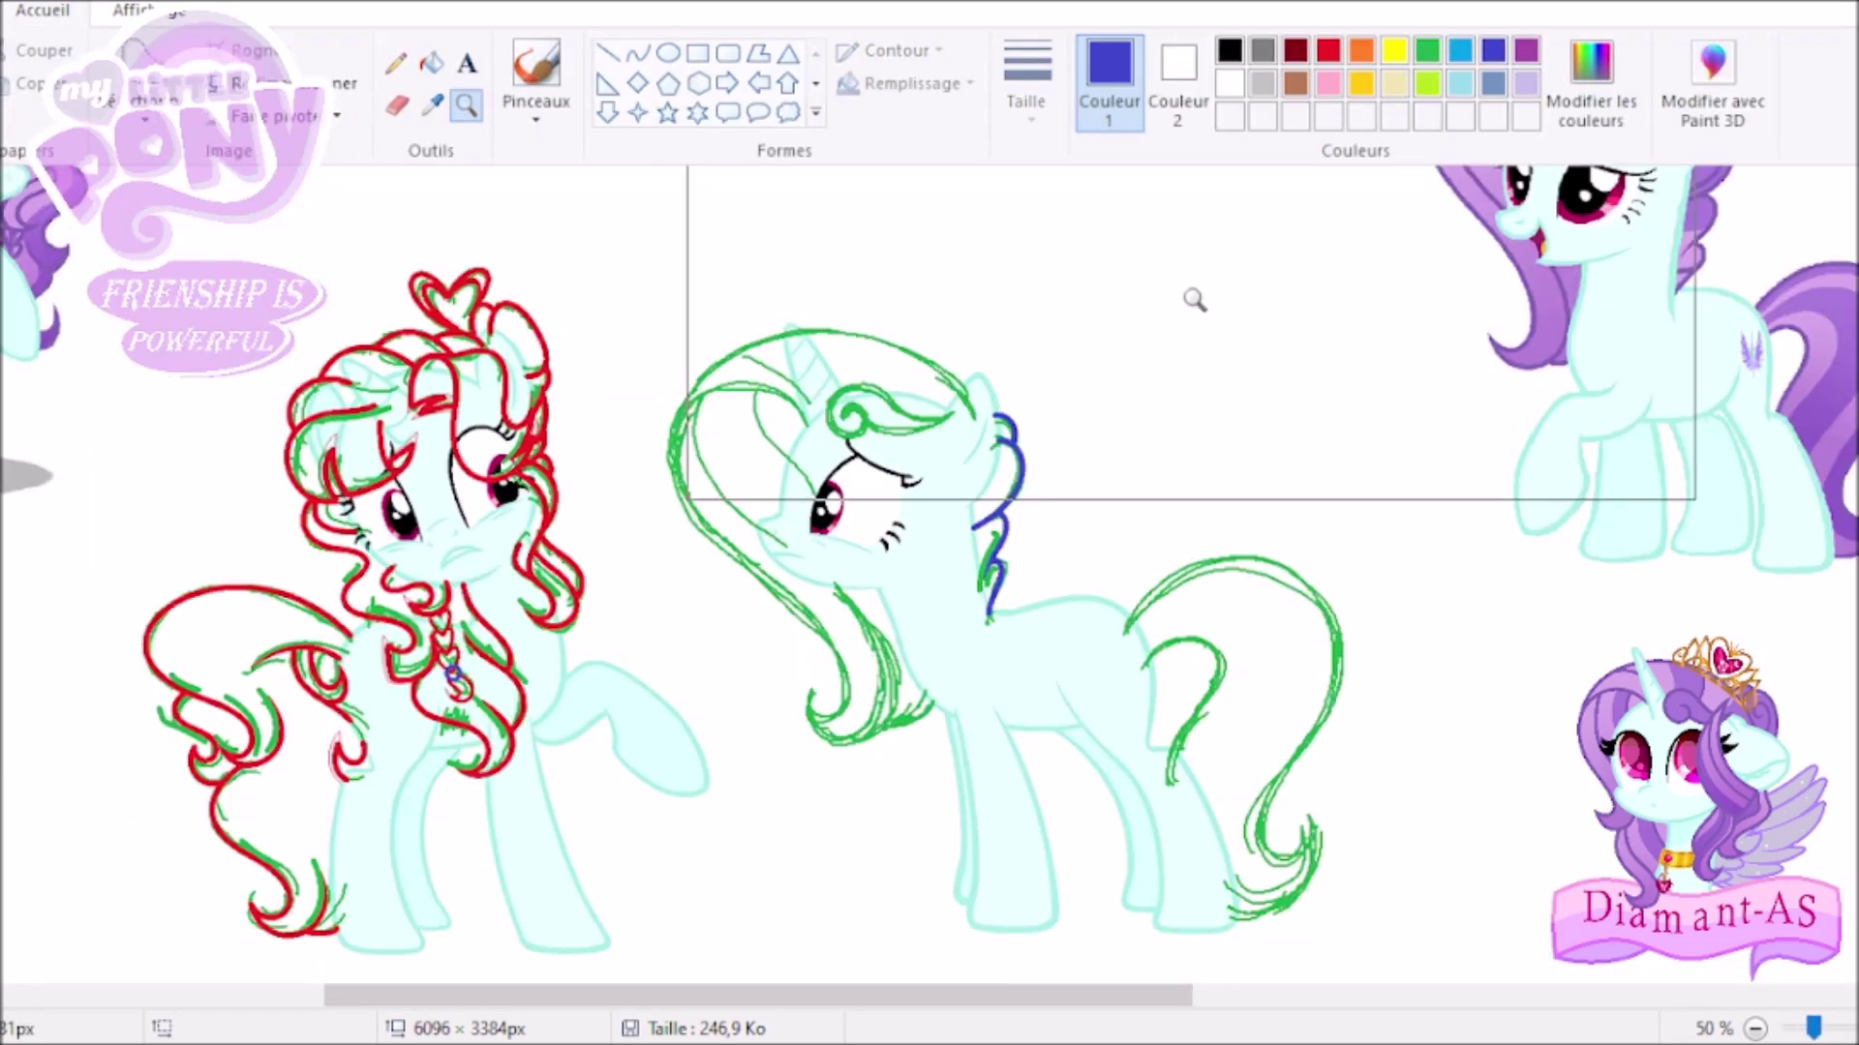
pyautogui.click(957, 489)
pyautogui.click(957, 489)
pyautogui.moveTo(823, 435)
pyautogui.mouseDown()
pyautogui.moveTo(758, 571)
pyautogui.moveTo(946, 299)
pyautogui.moveTo(1197, 421)
pyautogui.moveTo(1153, 540)
pyautogui.moveTo(766, 404)
pyautogui.moveTo(904, 299)
pyautogui.moveTo(1100, 531)
pyautogui.mouseUp()
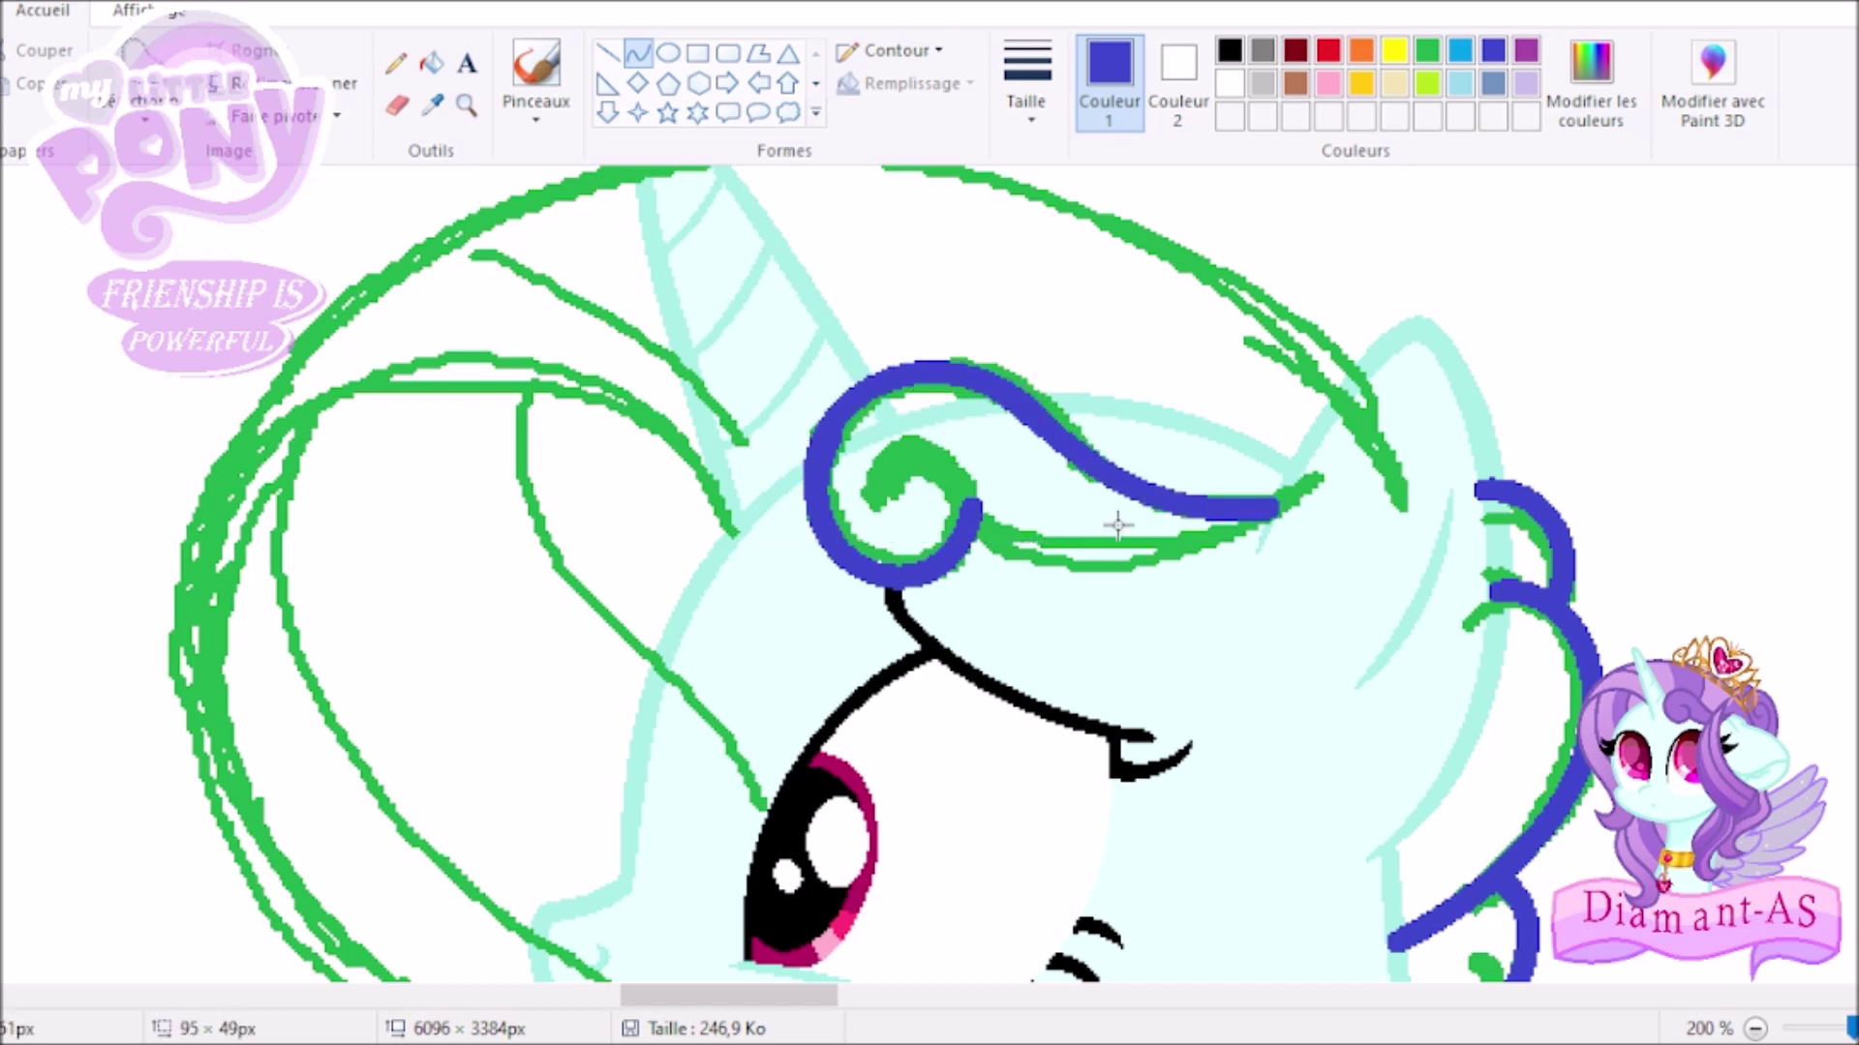
pyautogui.moveTo(927, 411)
pyautogui.mouseDown()
pyautogui.moveTo(1114, 580)
pyautogui.moveTo(874, 501)
pyautogui.mouseUp()
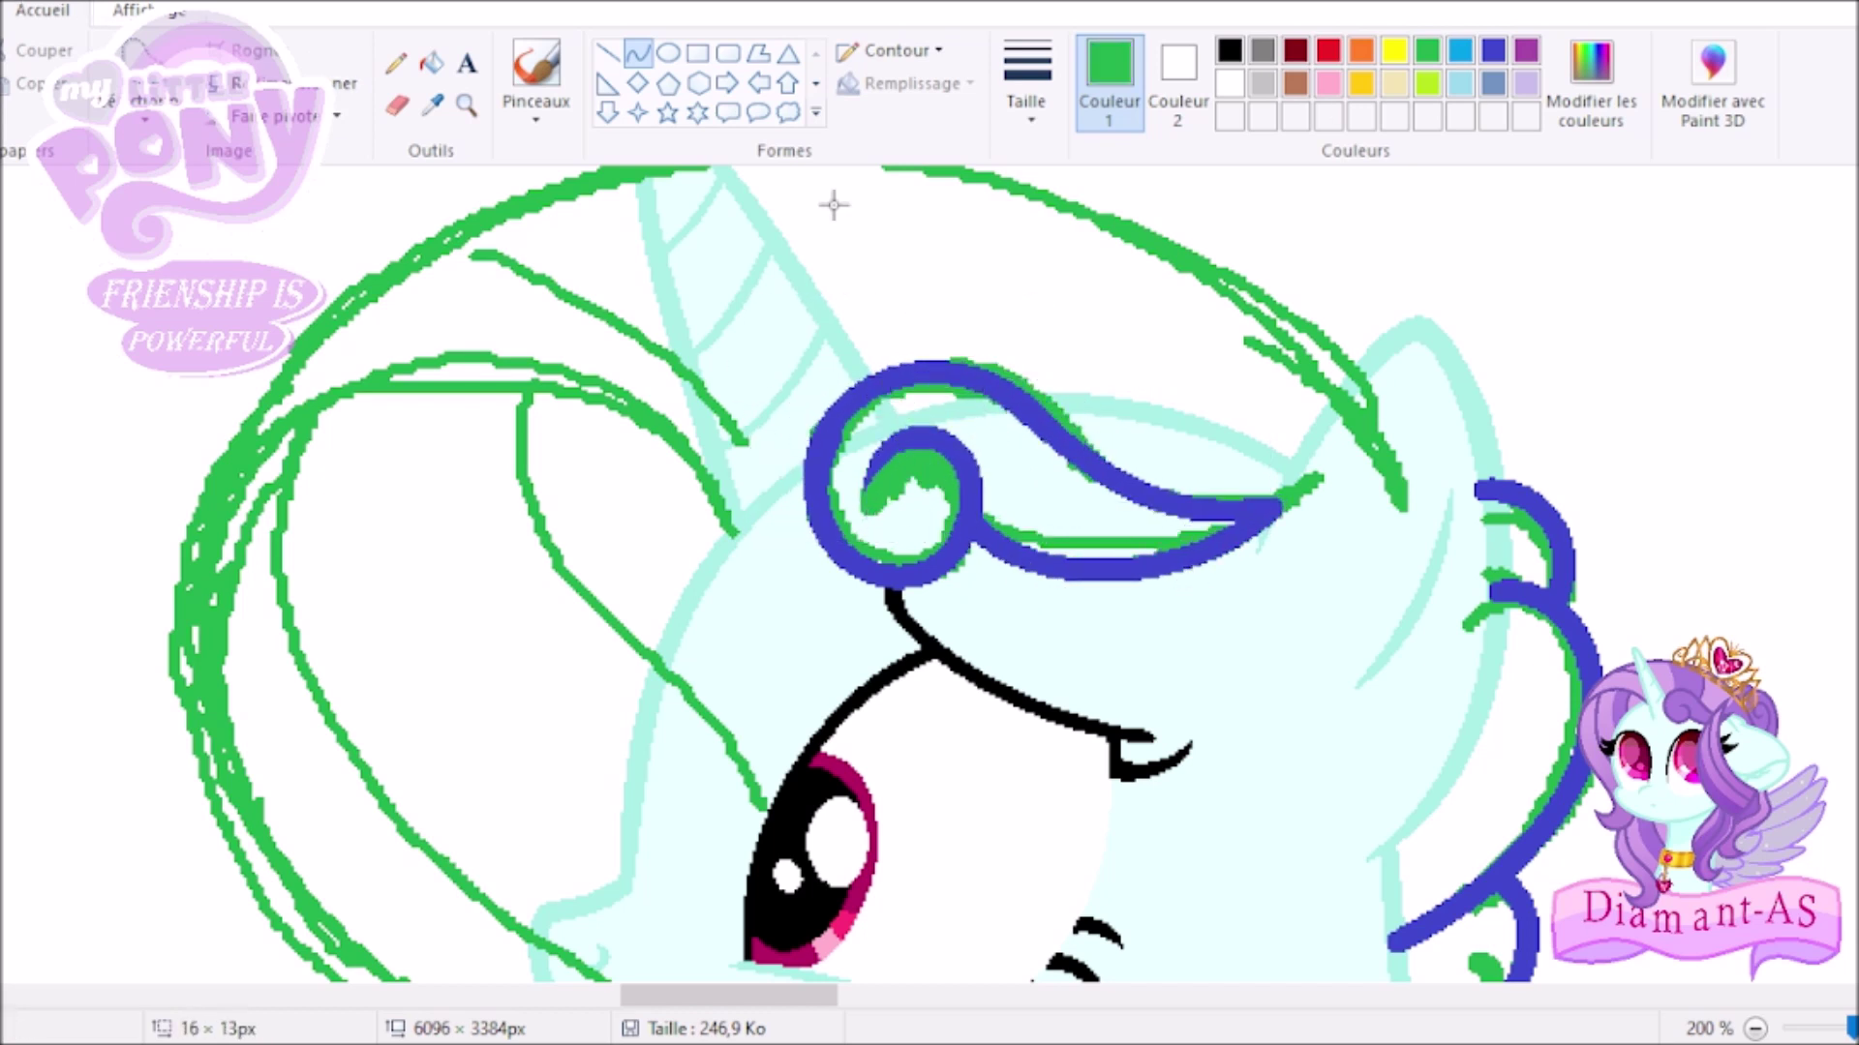
pyautogui.click(1361, 50)
pyautogui.moveTo(789, 394)
pyautogui.mouseDown()
pyautogui.moveTo(768, 382)
pyautogui.moveTo(933, 382)
pyautogui.moveTo(861, 358)
pyautogui.mouseUp()
pyautogui.hotkey('ctrl', 'z')
# Cover the upper arc of the forehead curl with green pencil strokes.
pyautogui.scroll(1, 929, 388)
pyautogui.click(395, 63)
pyautogui.click(1427, 51)
pyautogui.moveTo(628, 521); pyautogui.dragTo(833, 324)
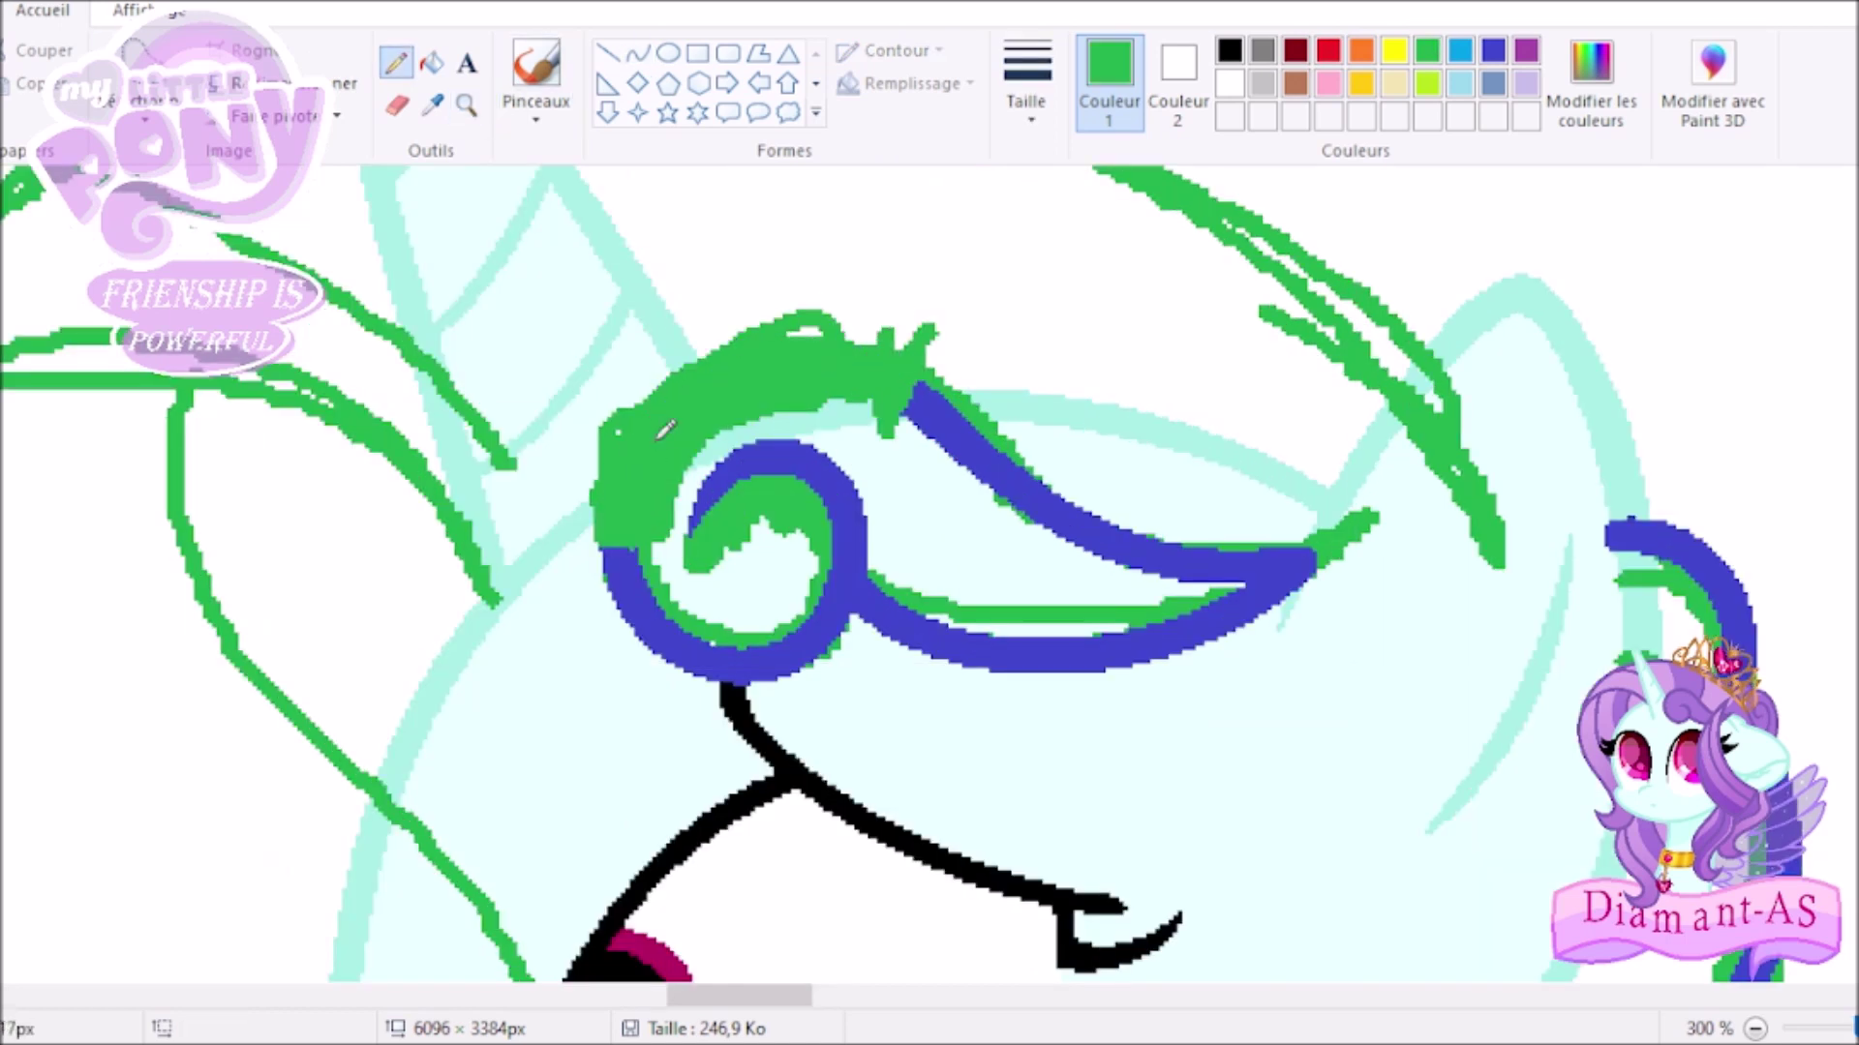
# Redraw the forehead curl's upper arc as one smooth blue curve.
pyautogui.click(1493, 50)
pyautogui.click(638, 52)
pyautogui.moveTo(639, 595); pyautogui.dragTo(904, 414)
pyautogui.moveTo(774, 503); pyautogui.dragTo(775, 262)
pyautogui.moveTo(678, 436); pyautogui.dragTo(547, 586)
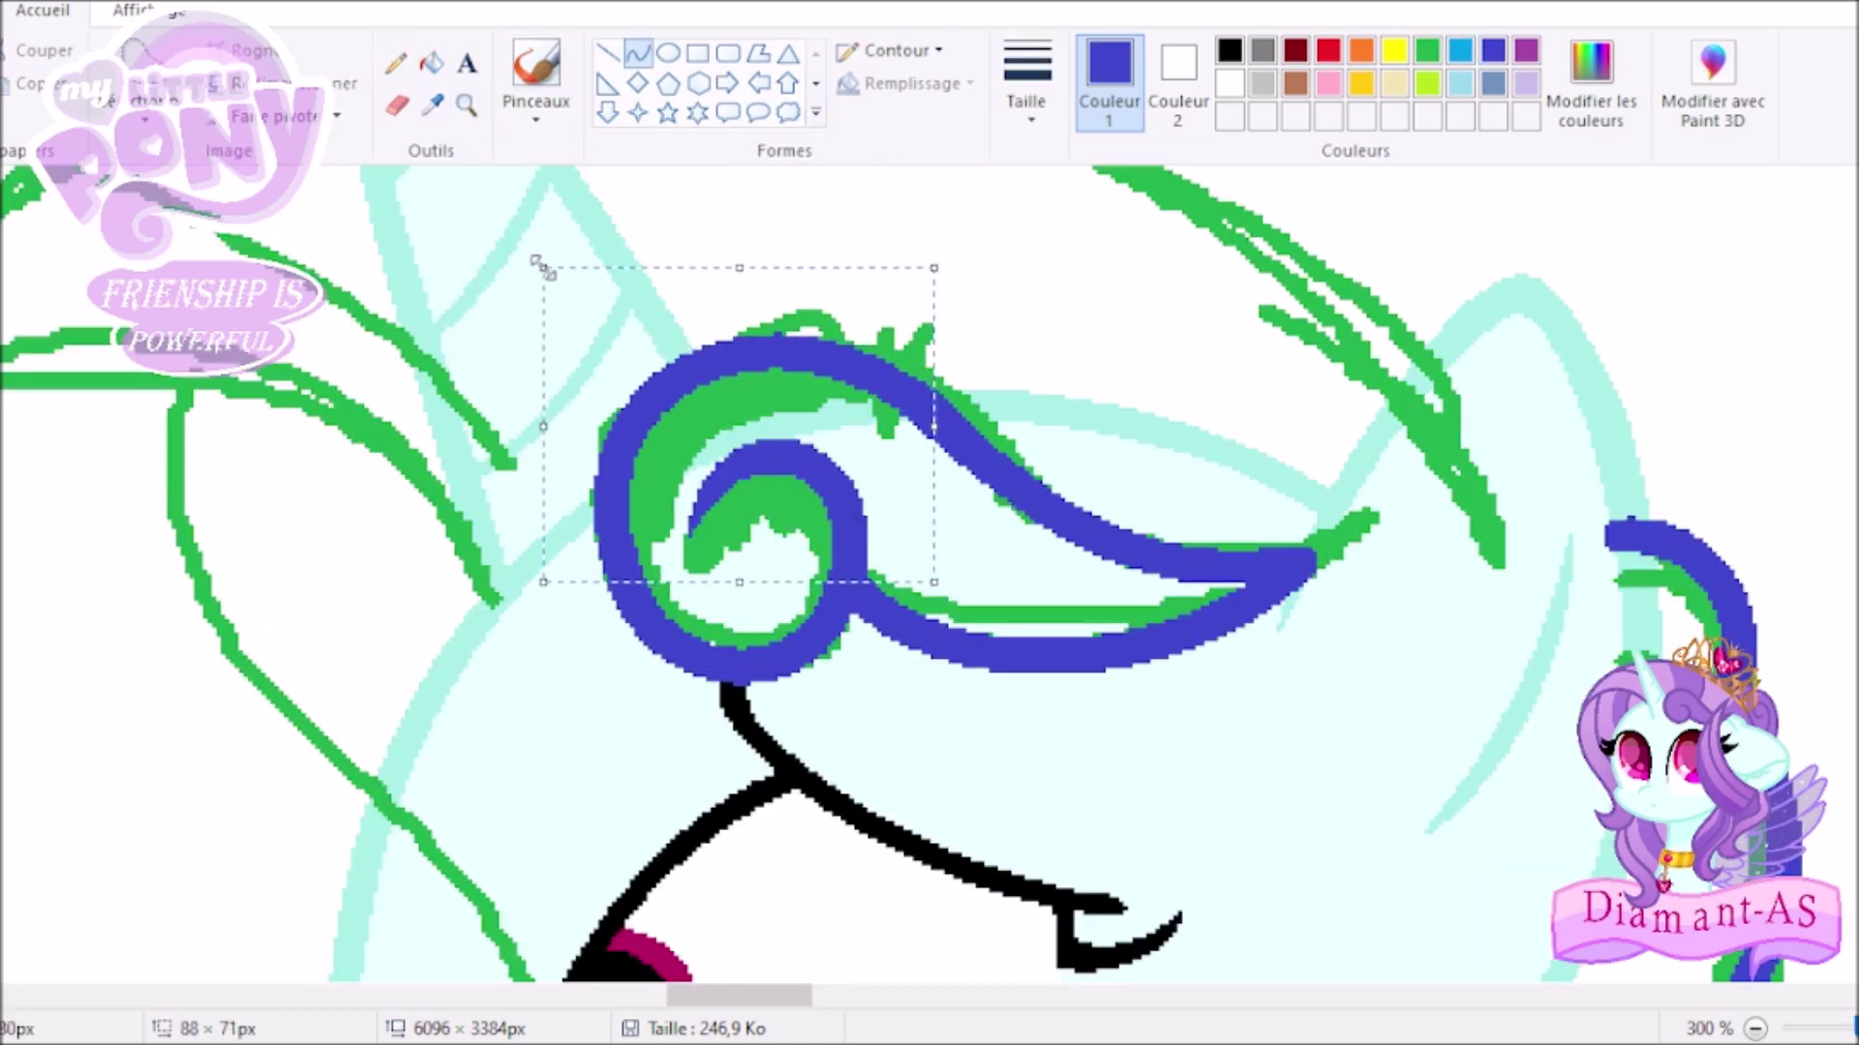
# Refine the forehead curl's sloping upper edge with a thick green curve along its outside.
pyautogui.moveTo(901, 366); pyautogui.dragTo(1225, 550)
pyautogui.click(1427, 51)
pyautogui.moveTo(1012, 403); pyautogui.dragTo(944, 354)
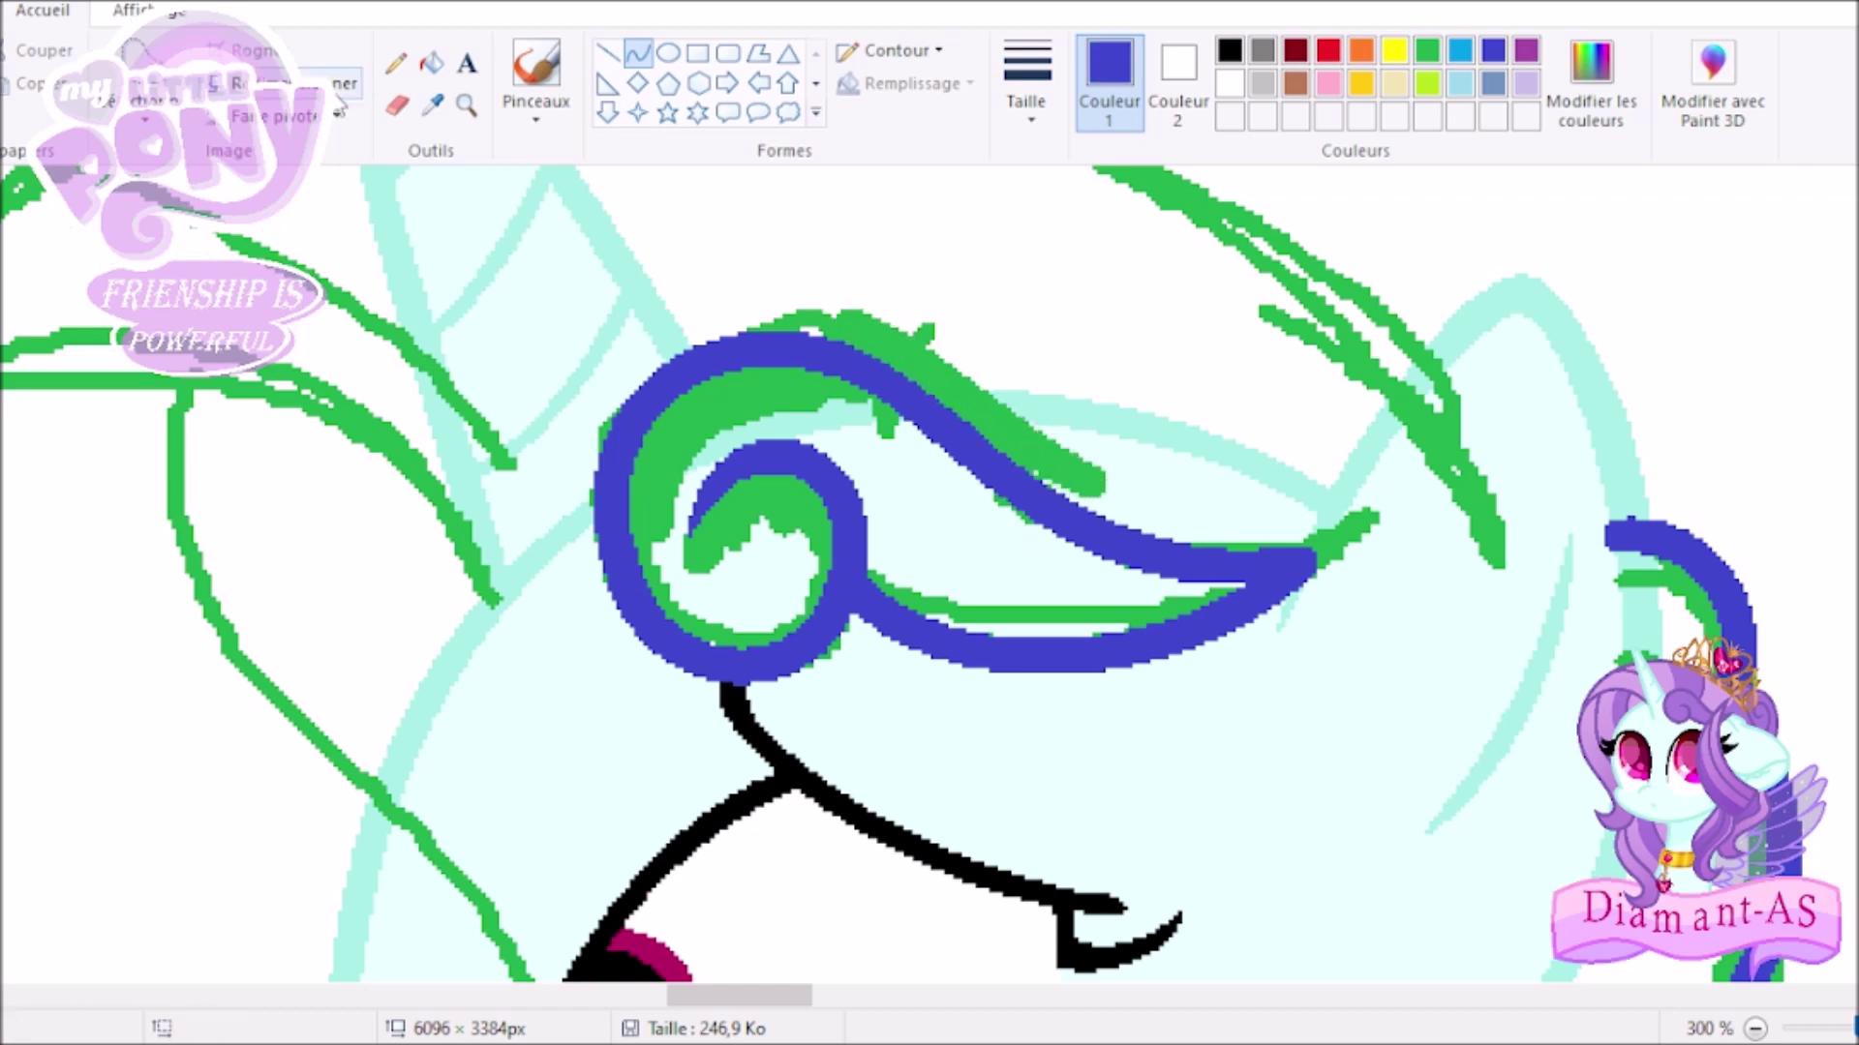
# Trace the second pony's long front mane, its curled lower ends and its inner strands in blue.
pyautogui.scroll(-4, 338, 109)
pyautogui.scroll(2, 929, 581)
pyautogui.moveTo(900, 677); pyautogui.dragTo(692, 377)
pyautogui.moveTo(514, 387); pyautogui.dragTo(392, 253)
pyautogui.hotkey('ctrl', 'z')
pyautogui.moveTo(894, 668)
pyautogui.mouseDown()
pyautogui.moveTo(973, 1012)
pyautogui.moveTo(1186, 885)
pyautogui.moveTo(1147, 881)
pyautogui.mouseUp()
pyautogui.moveTo(952, 358)
pyautogui.mouseDown()
pyautogui.moveTo(739, 175)
pyautogui.moveTo(930, 387)
pyautogui.moveTo(515, 236)
pyautogui.moveTo(964, 376)
pyautogui.moveTo(910, 686)
pyautogui.moveTo(532, 335)
pyautogui.moveTo(816, 145)
pyautogui.moveTo(1189, 416)
pyautogui.moveTo(842, 174)
pyautogui.moveTo(968, 973)
pyautogui.moveTo(1113, 860)
pyautogui.mouseUp()
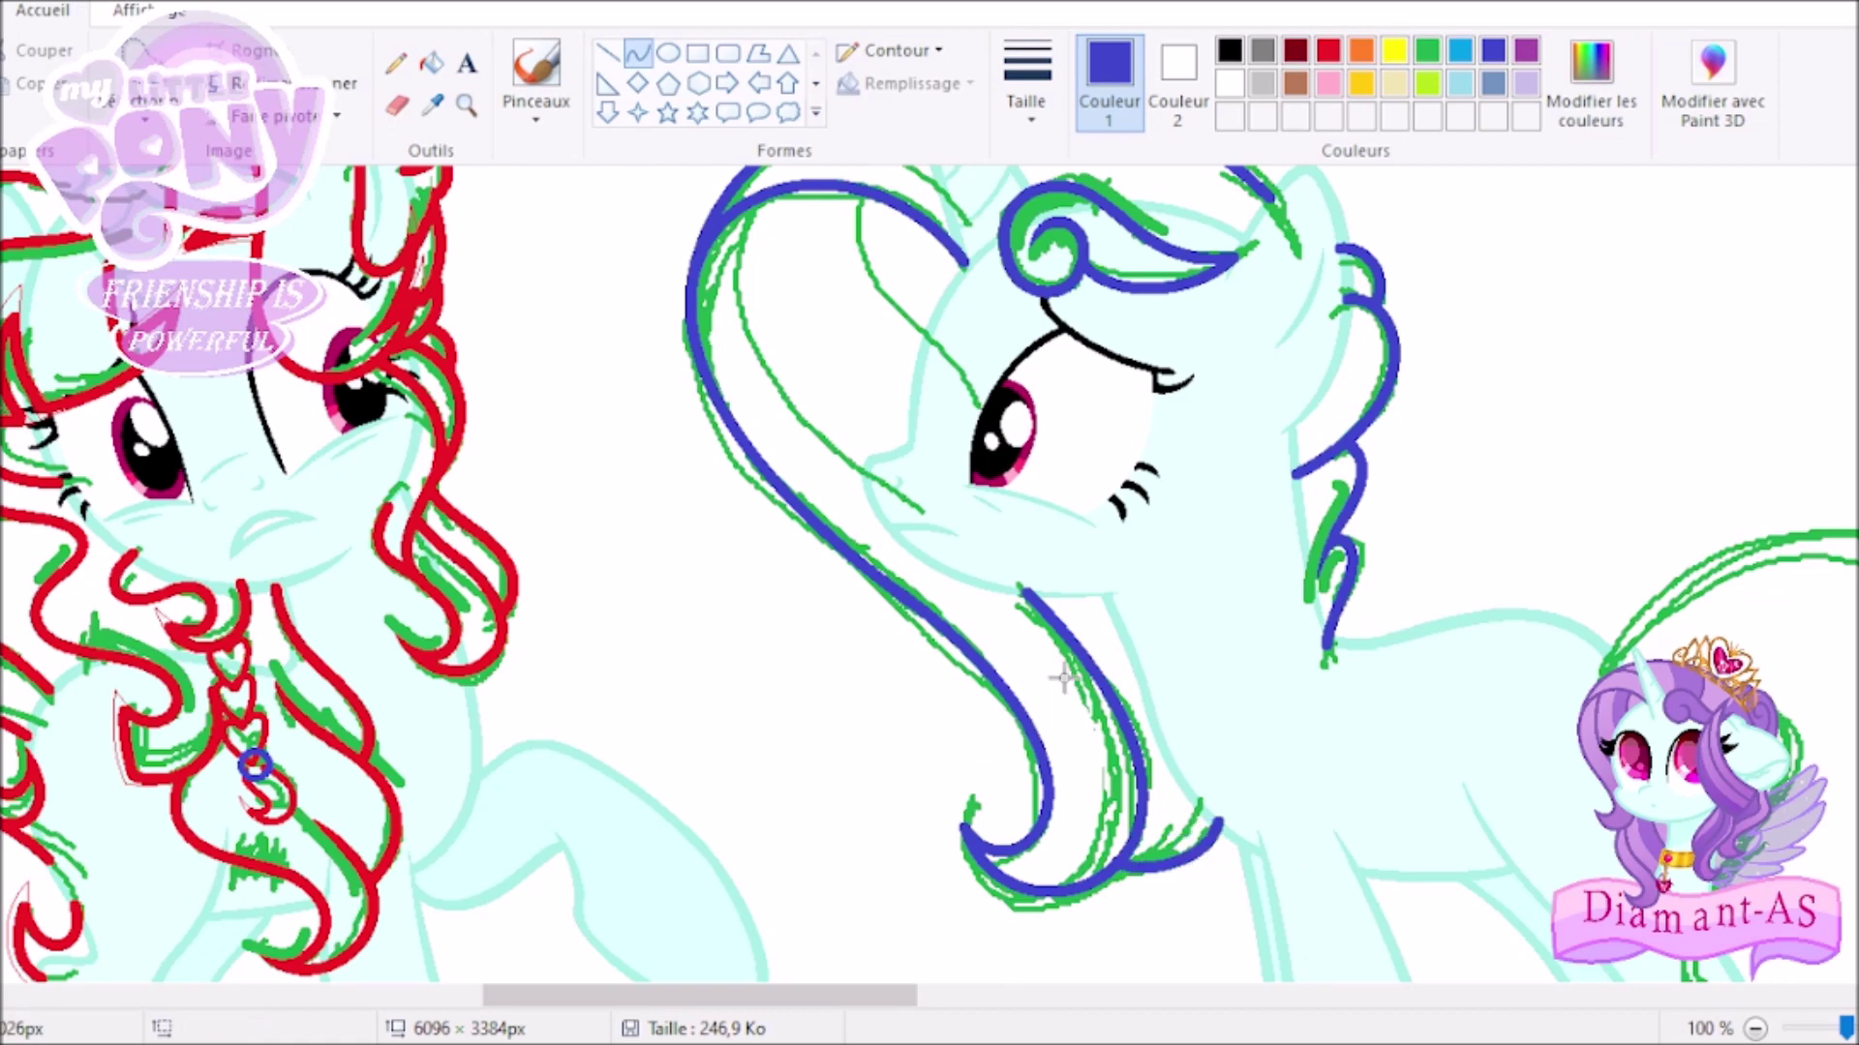
pyautogui.moveTo(857, 194); pyautogui.dragTo(932, 332)
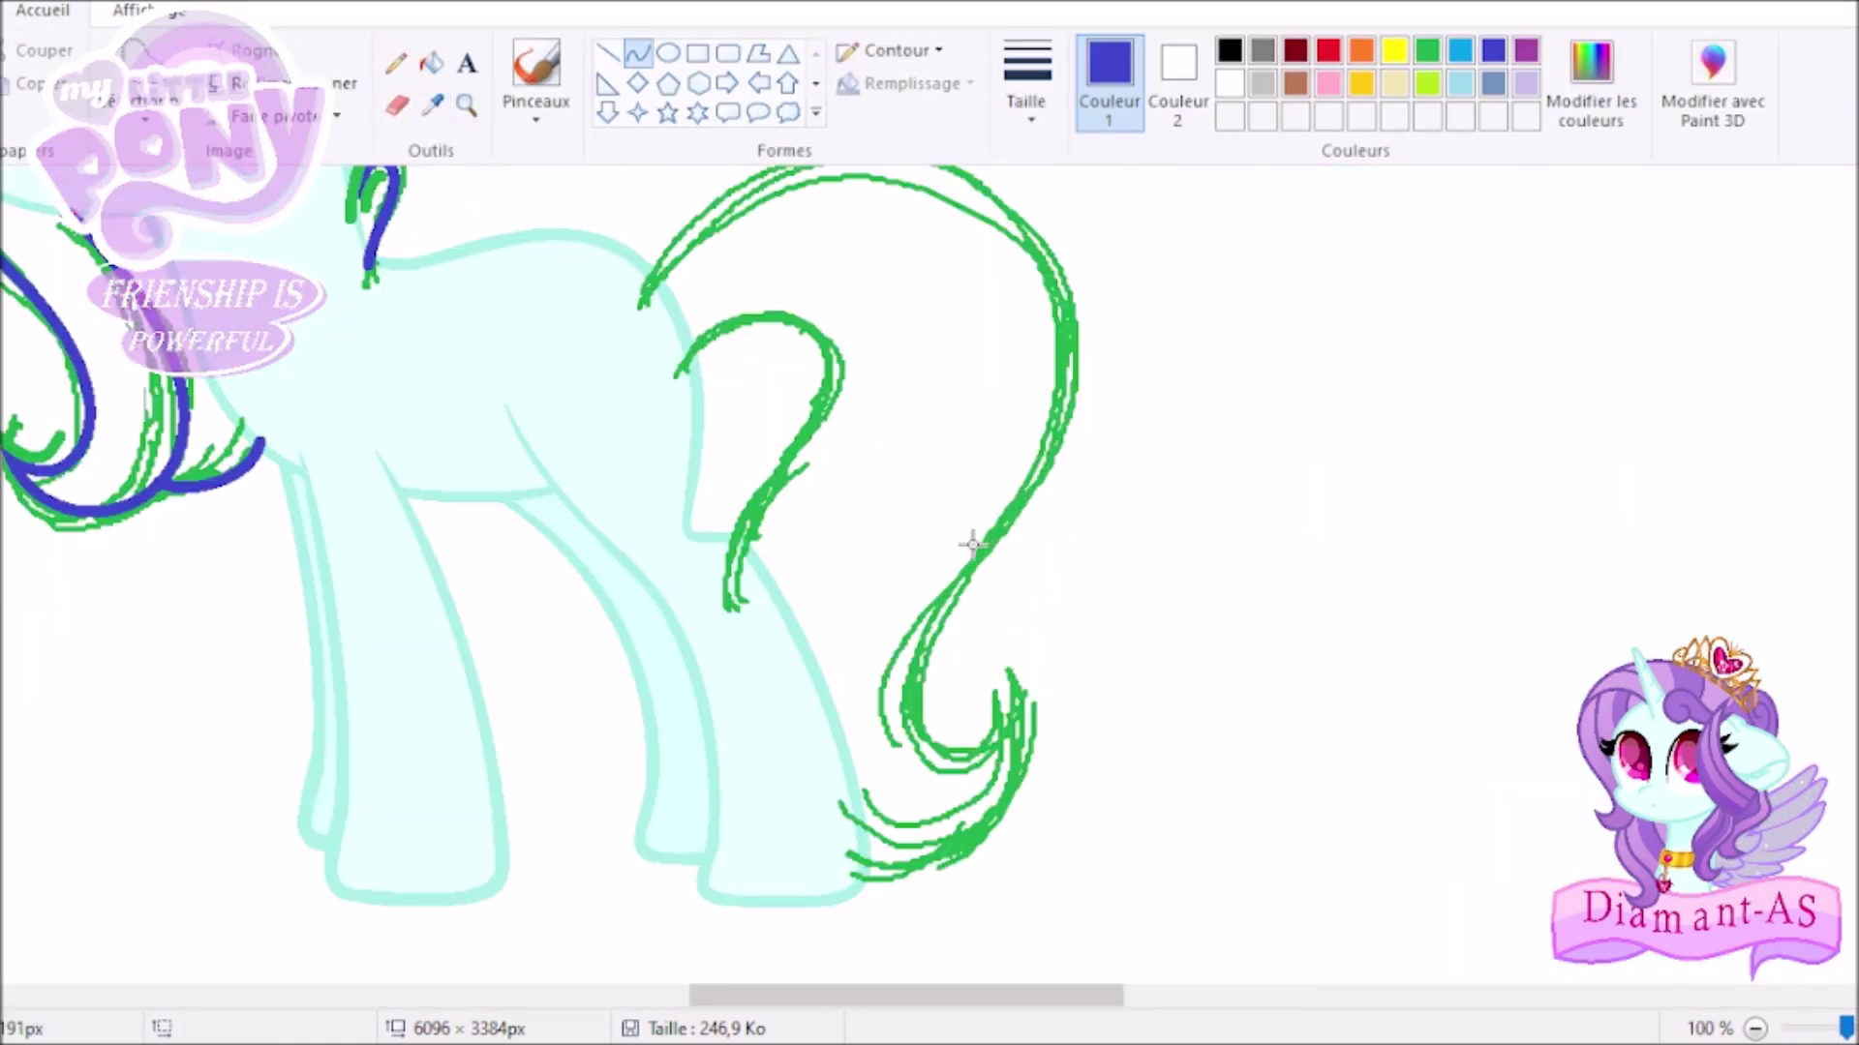
# Trace the second pony's large tail arc and the hooked curl at its lower end in blue.
pyautogui.moveTo(647, 426); pyautogui.dragTo(966, 716)
pyautogui.moveTo(1045, 282); pyautogui.dragTo(1252, 320)
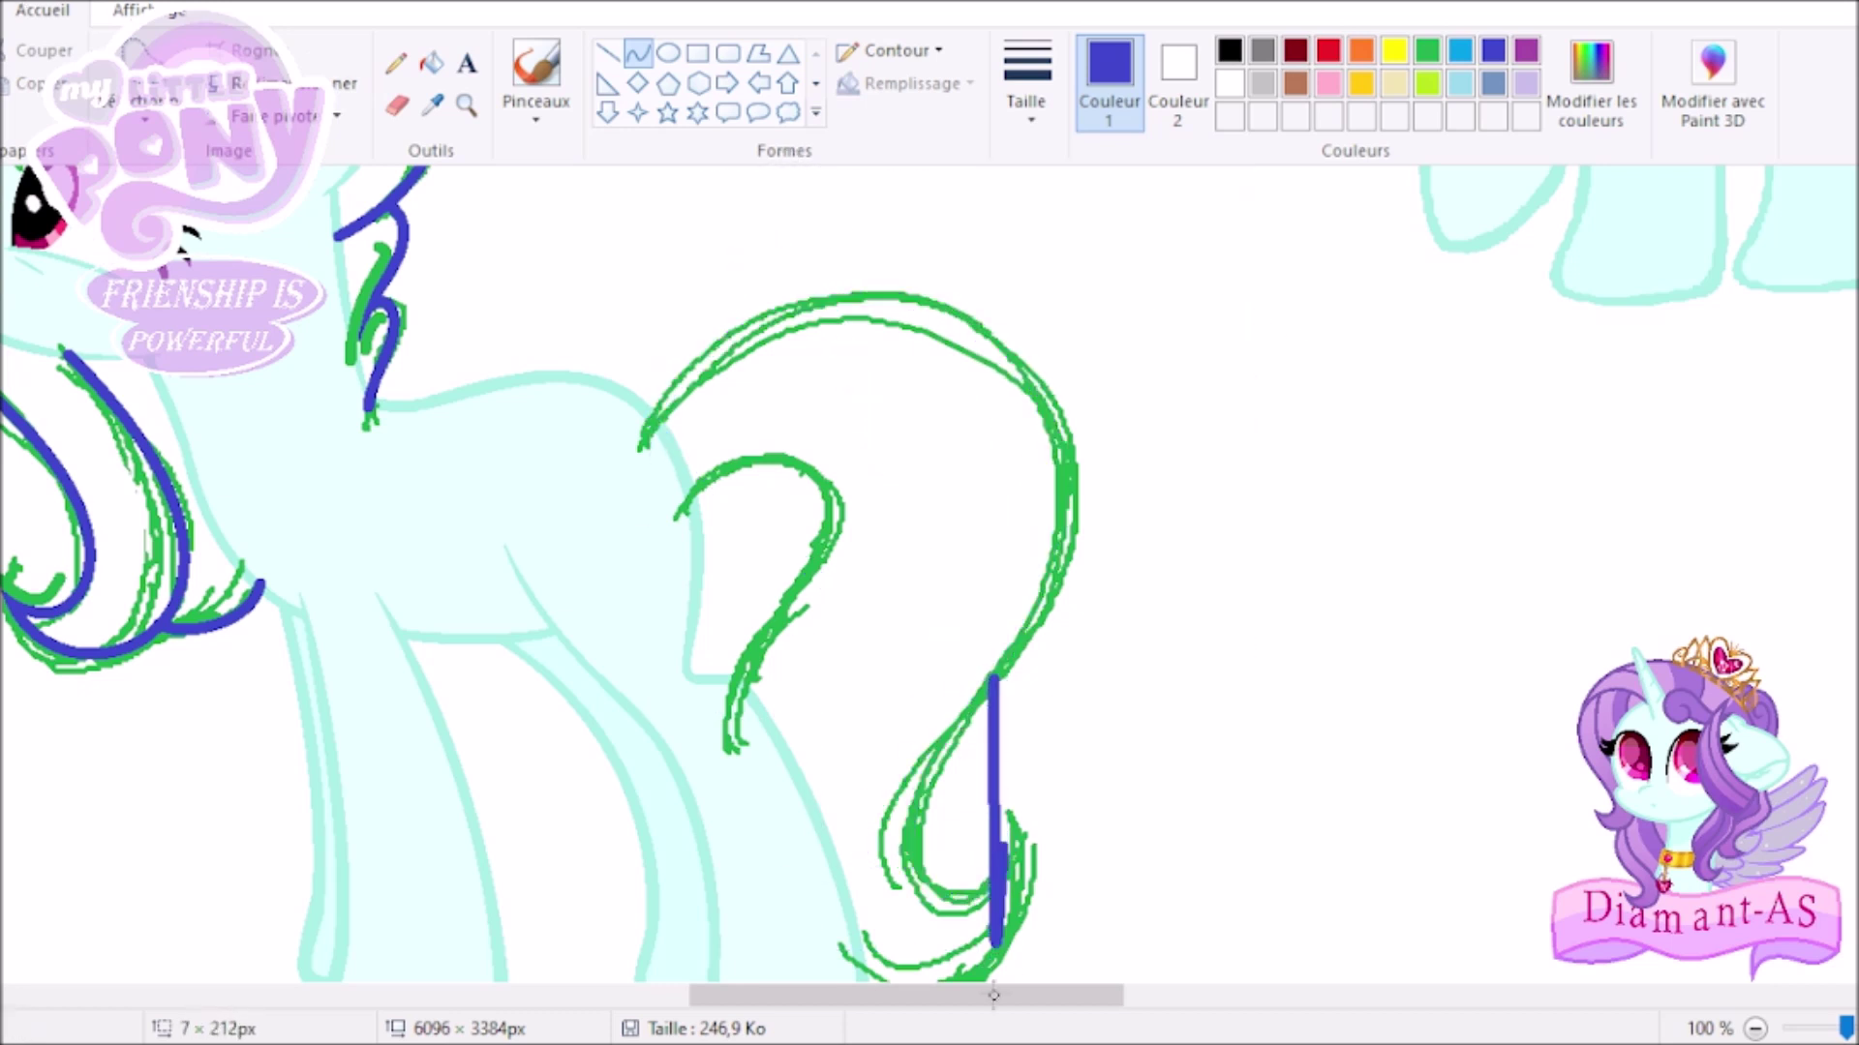
pyautogui.moveTo(997, 832); pyautogui.dragTo(871, 832)
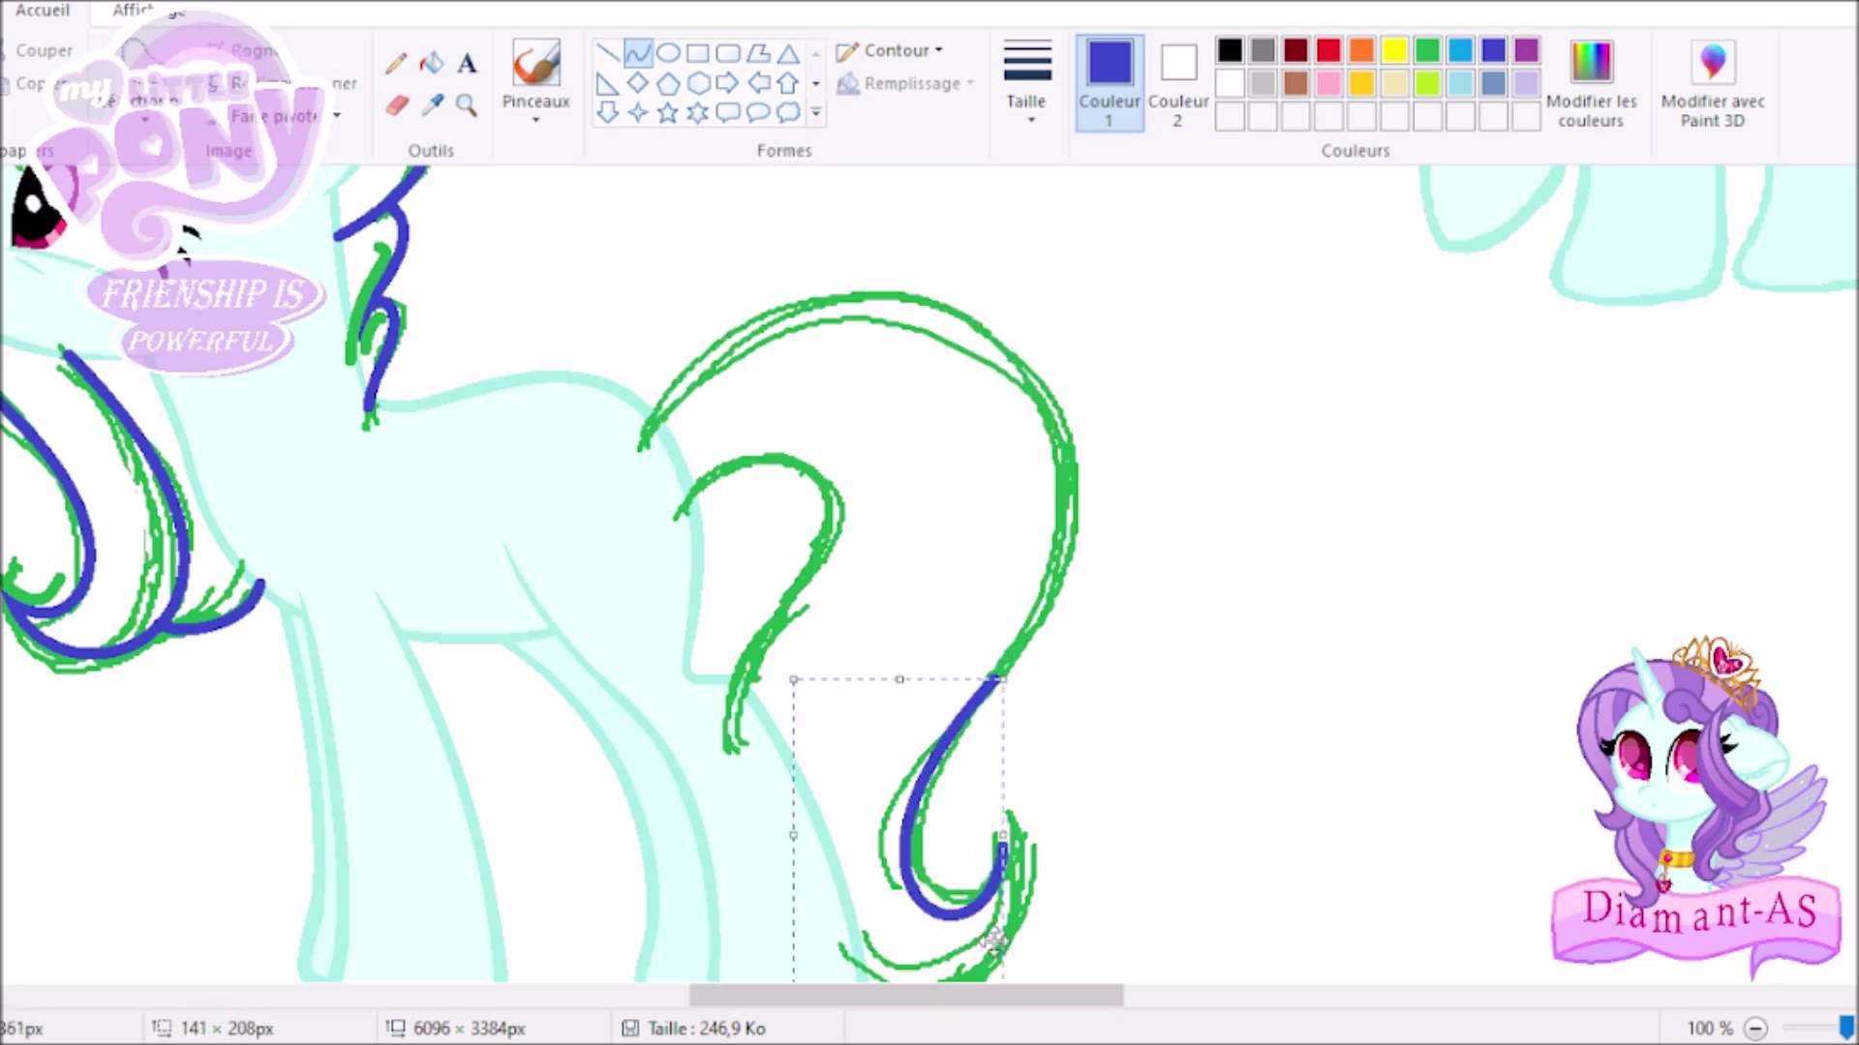
pyautogui.scroll(-2, 992, 804)
pyautogui.click(992, 804)
pyautogui.moveTo(648, 322); pyautogui.dragTo(975, 614)
pyautogui.moveTo(975, 613)
pyautogui.mouseDown()
pyautogui.moveTo(1307, 220)
pyautogui.moveTo(1210, 184)
pyautogui.mouseUp()
pyautogui.scroll(2, 1210, 184)
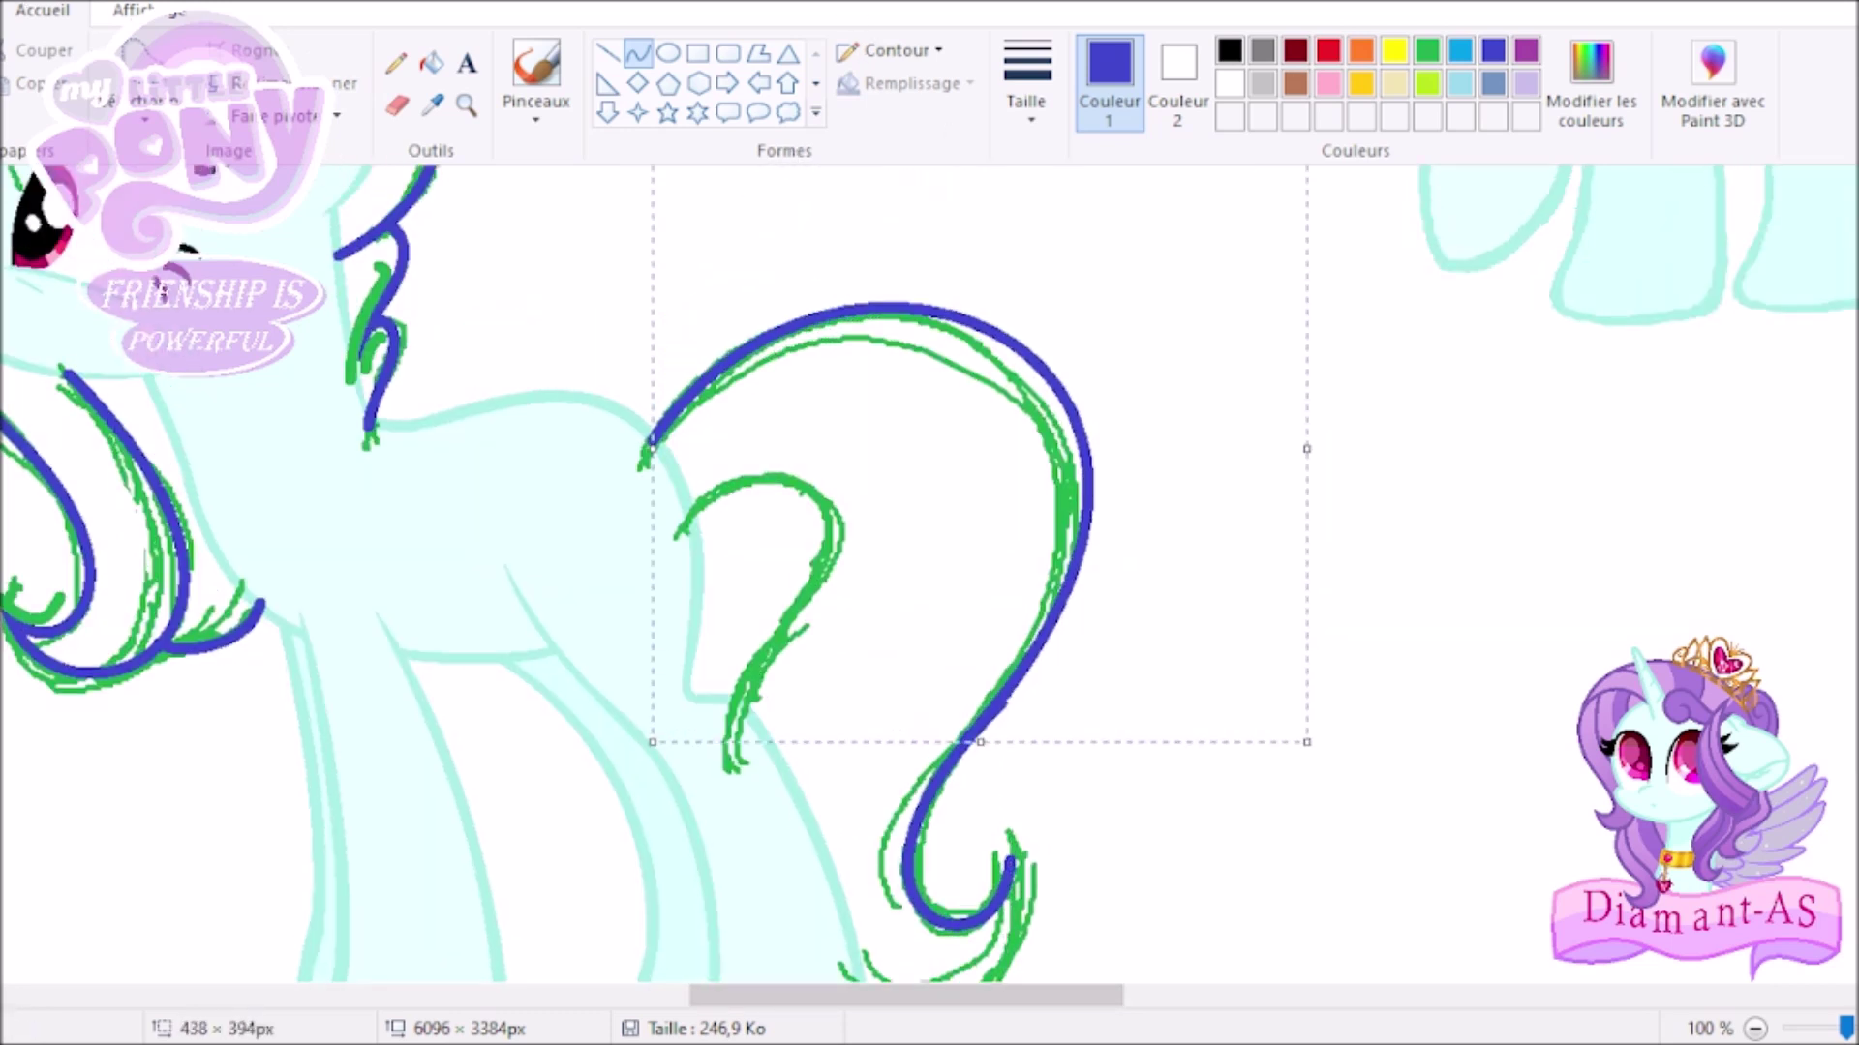
# Refine the tail outline where it bends toward the curl with thick green curves along both sides.
pyautogui.scroll(1, 1191, 765)
pyautogui.click(1427, 50)
pyautogui.moveTo(831, 664); pyautogui.dragTo(997, 477)
pyautogui.moveTo(910, 580); pyautogui.dragTo(896, 595)
pyautogui.moveTo(975, 301); pyautogui.dragTo(968, 312)
pyautogui.scroll(-3, 968, 581)
# Trace the tail's bottom lock in blue and sharpen its upturned tip with a thin line.
pyautogui.click(1493, 50)
pyautogui.moveTo(603, 973); pyautogui.dragTo(893, 622)
pyautogui.moveTo(775, 823); pyautogui.dragTo(996, 777)
pyautogui.moveTo(896, 576); pyautogui.dragTo(843, 748)
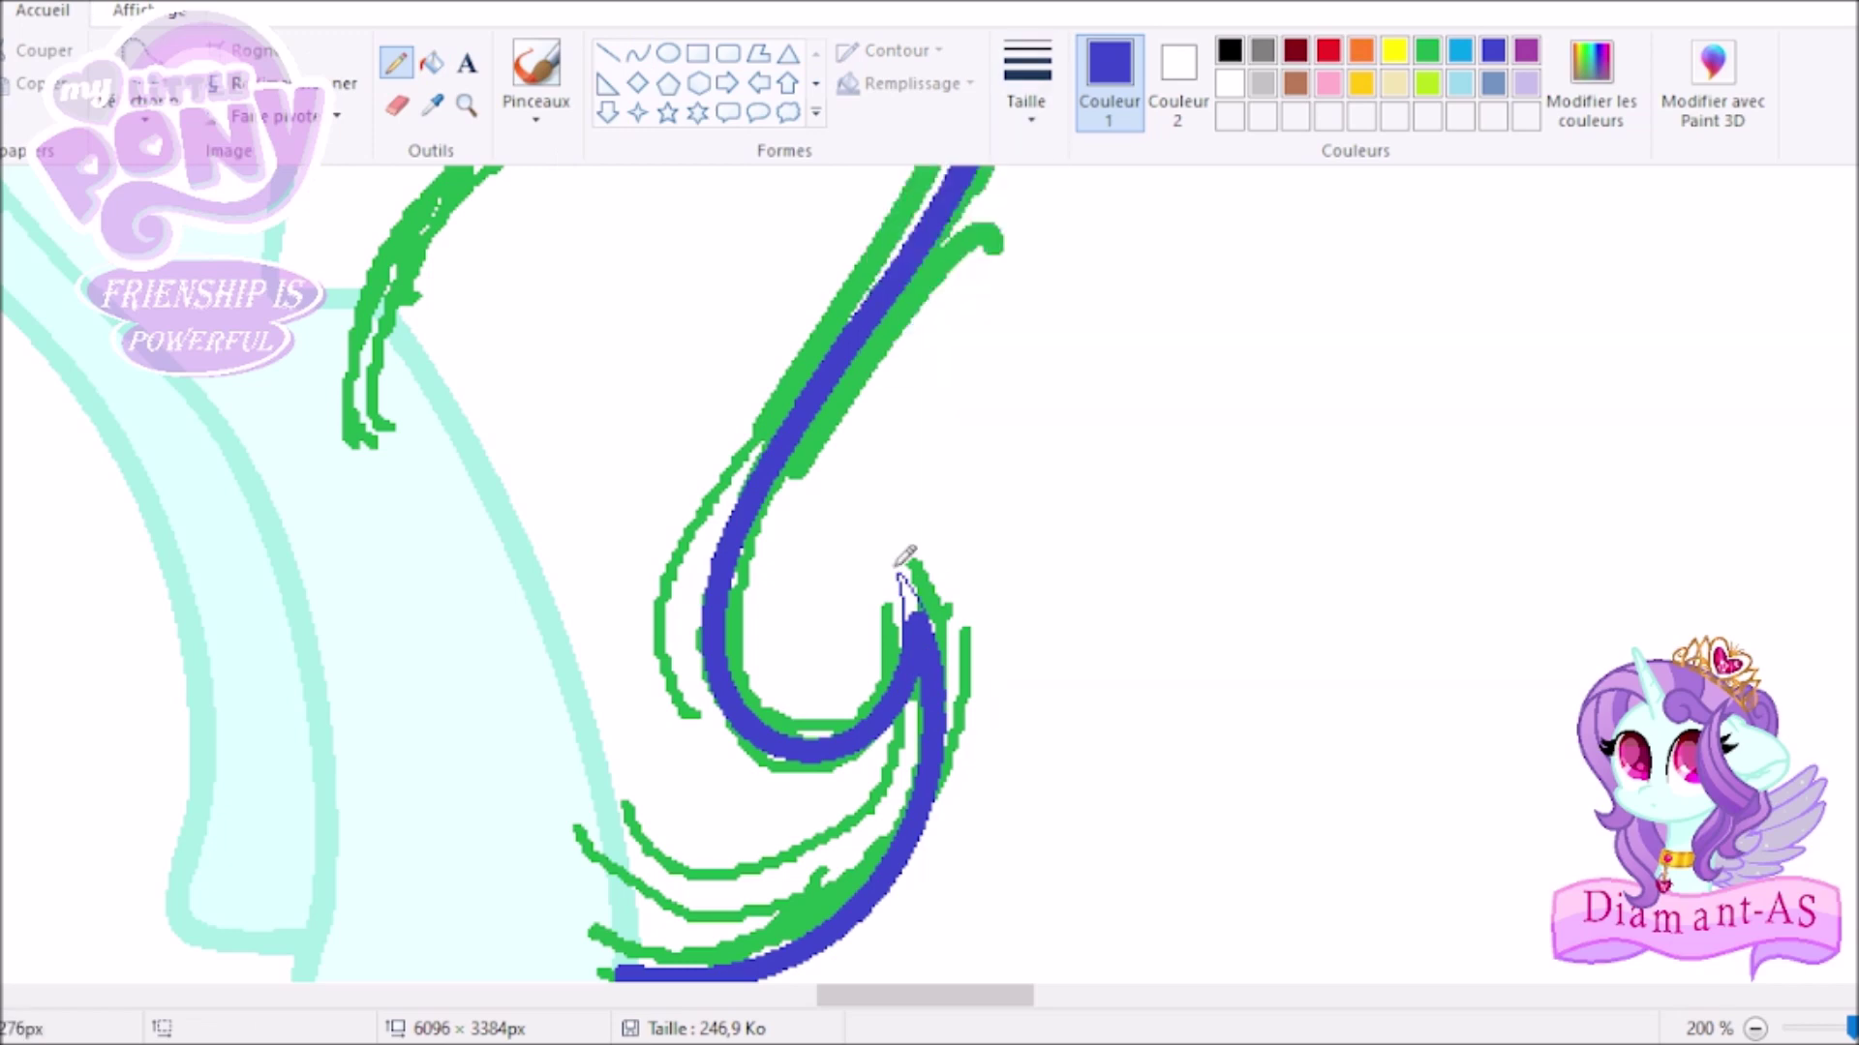
# Trace the short inner tail strand beside the hip in blue and refine its edge in green.
pyautogui.scroll(5, 906, 566)
pyautogui.moveTo(351, 718); pyautogui.dragTo(308, 263)
pyautogui.moveTo(436, 484); pyautogui.dragTo(908, 394)
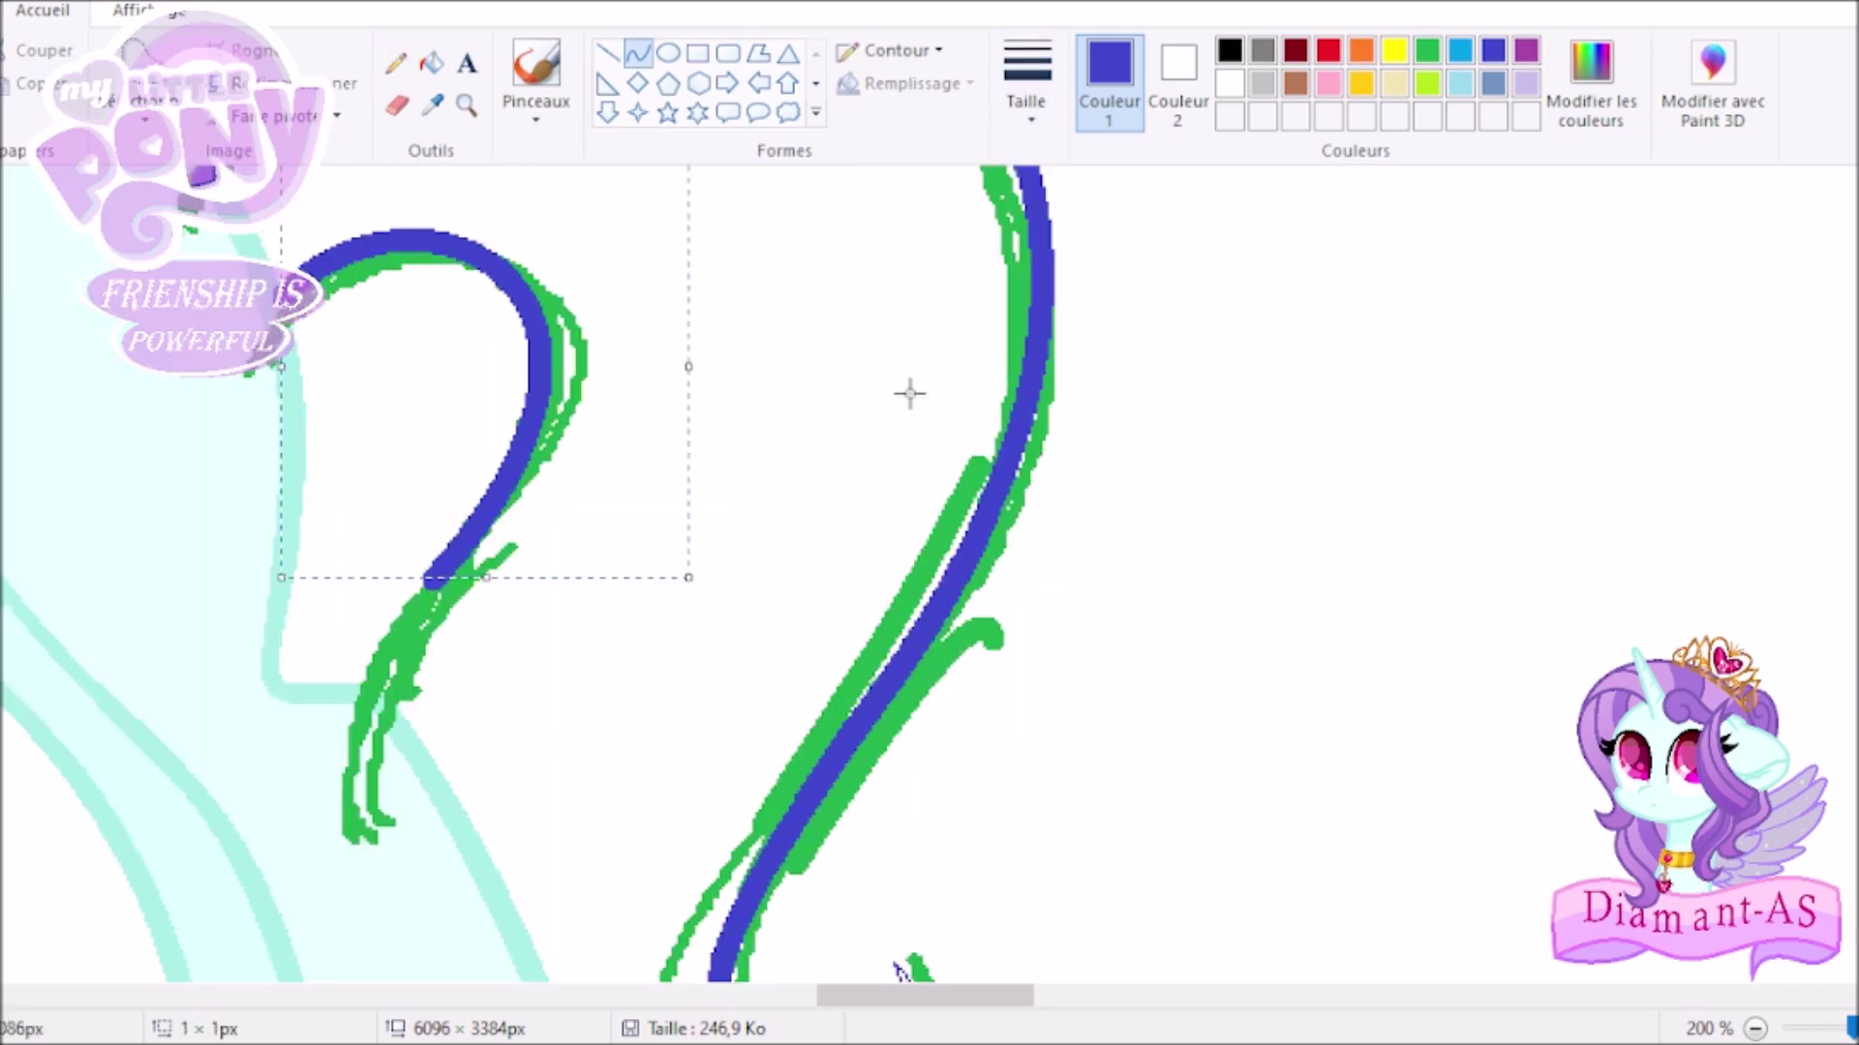
pyautogui.click(1426, 49)
pyautogui.moveTo(513, 392); pyautogui.dragTo(400, 588)
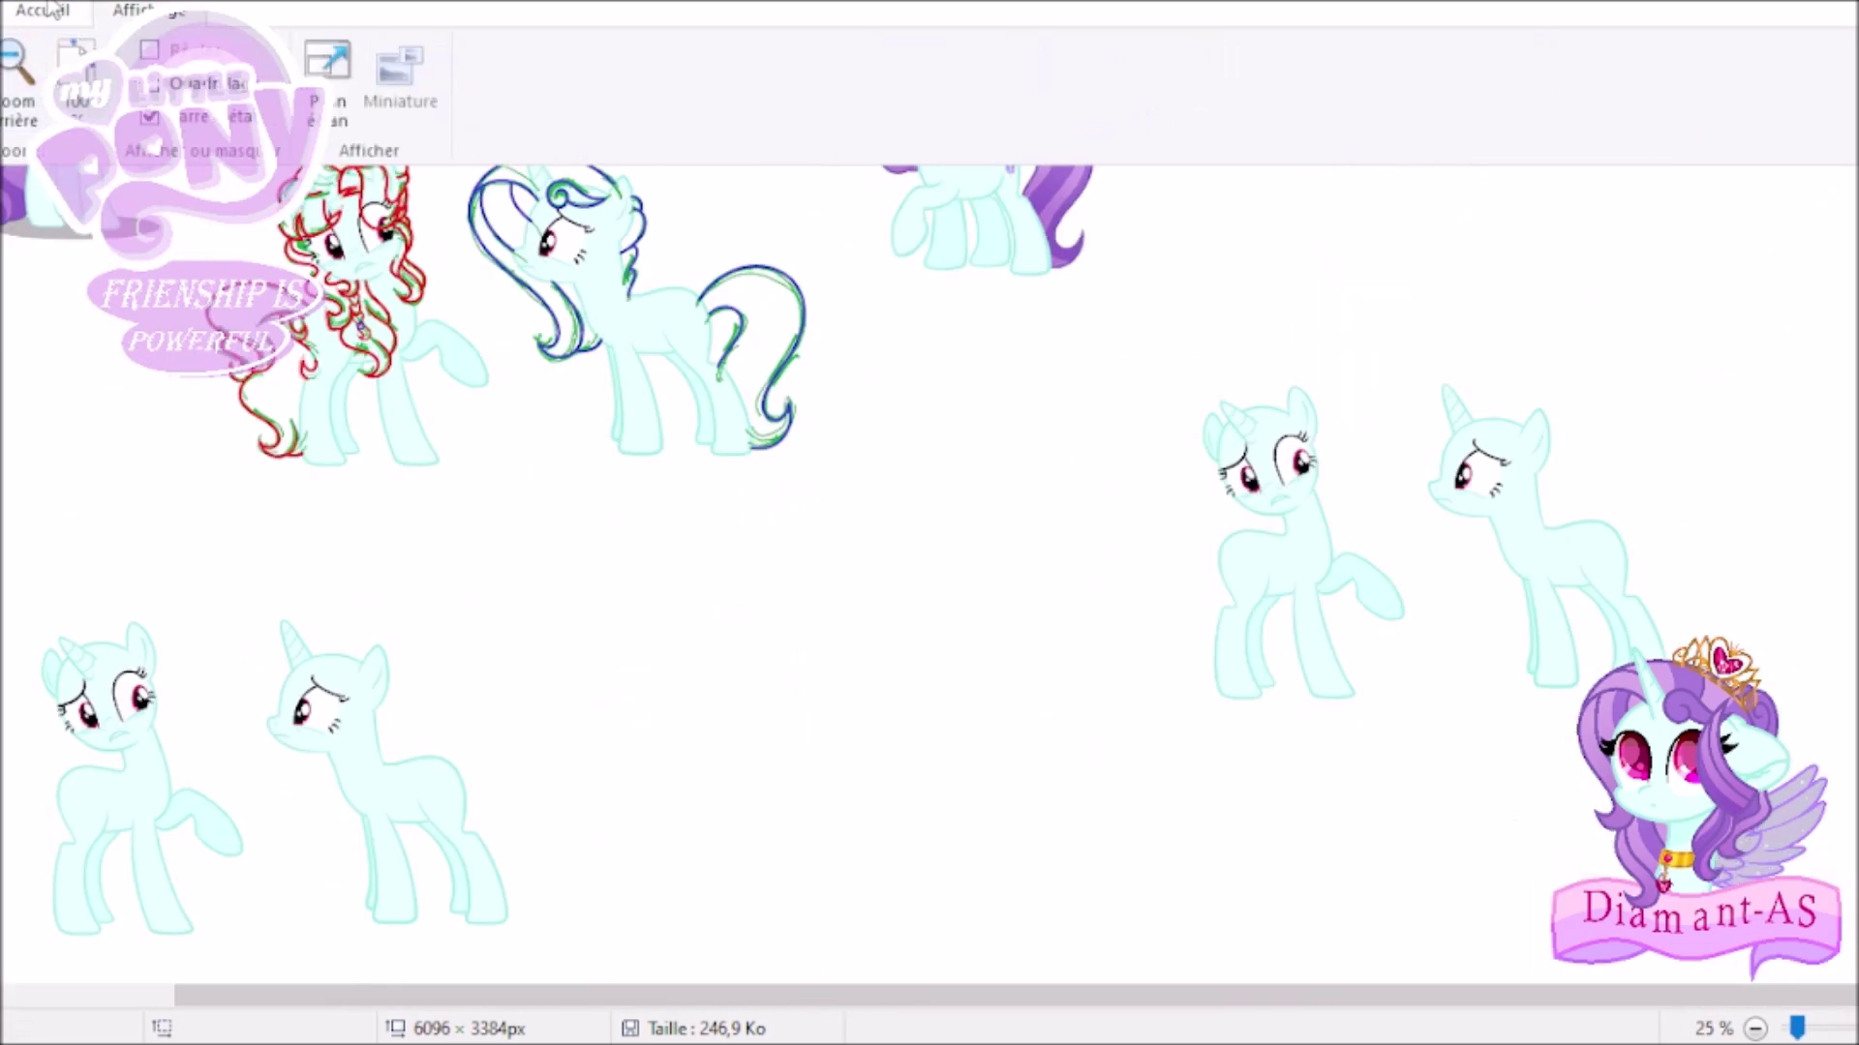
# Place the red and blue hair outlines, without the green sketch, over the blank pony pair, undoing the last misplaced paste.
pyautogui.moveTo(671, 262); pyautogui.dragTo(176, 435)
pyautogui.click(1169, 410)
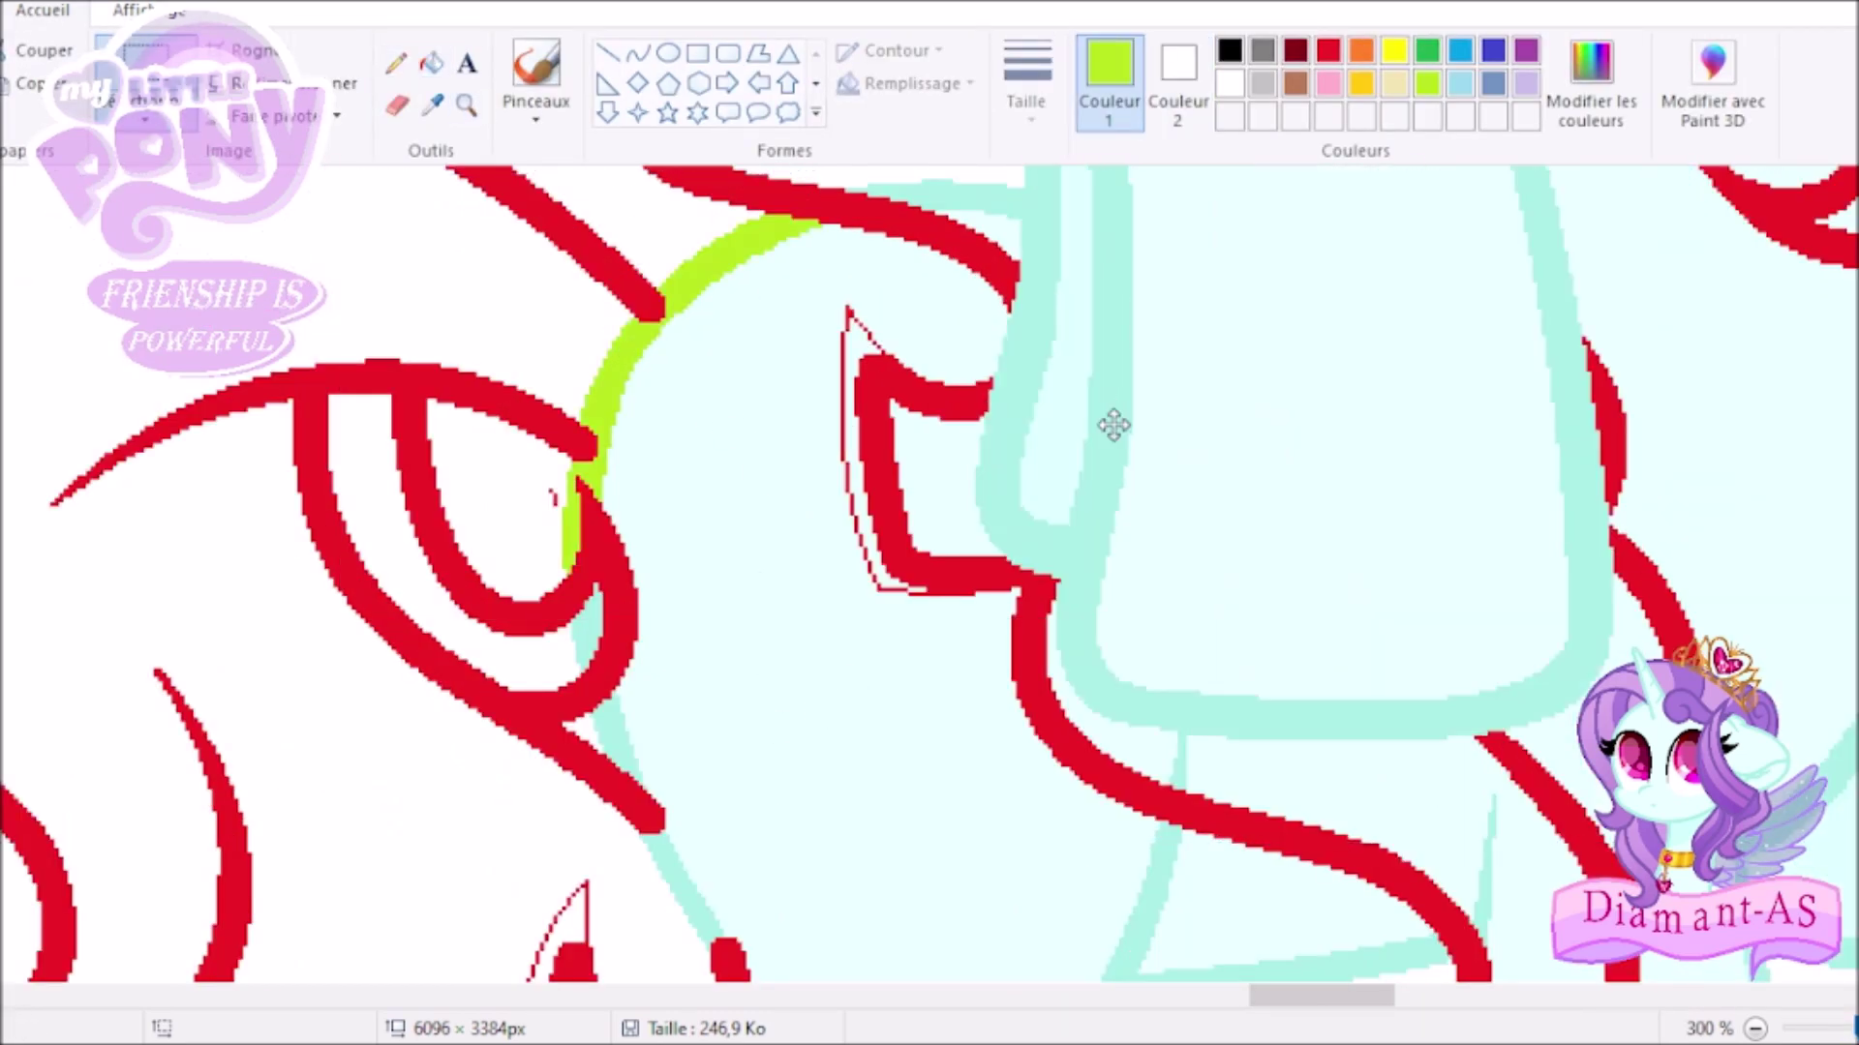
pyautogui.hotkey('ctrl', 'z')
pyautogui.click(432, 105)
# Recolour the second pony's forehead and muzzle outline between the front mane strands in brown.
pyautogui.hotkey('alt', 'a')
pyautogui.press('m')
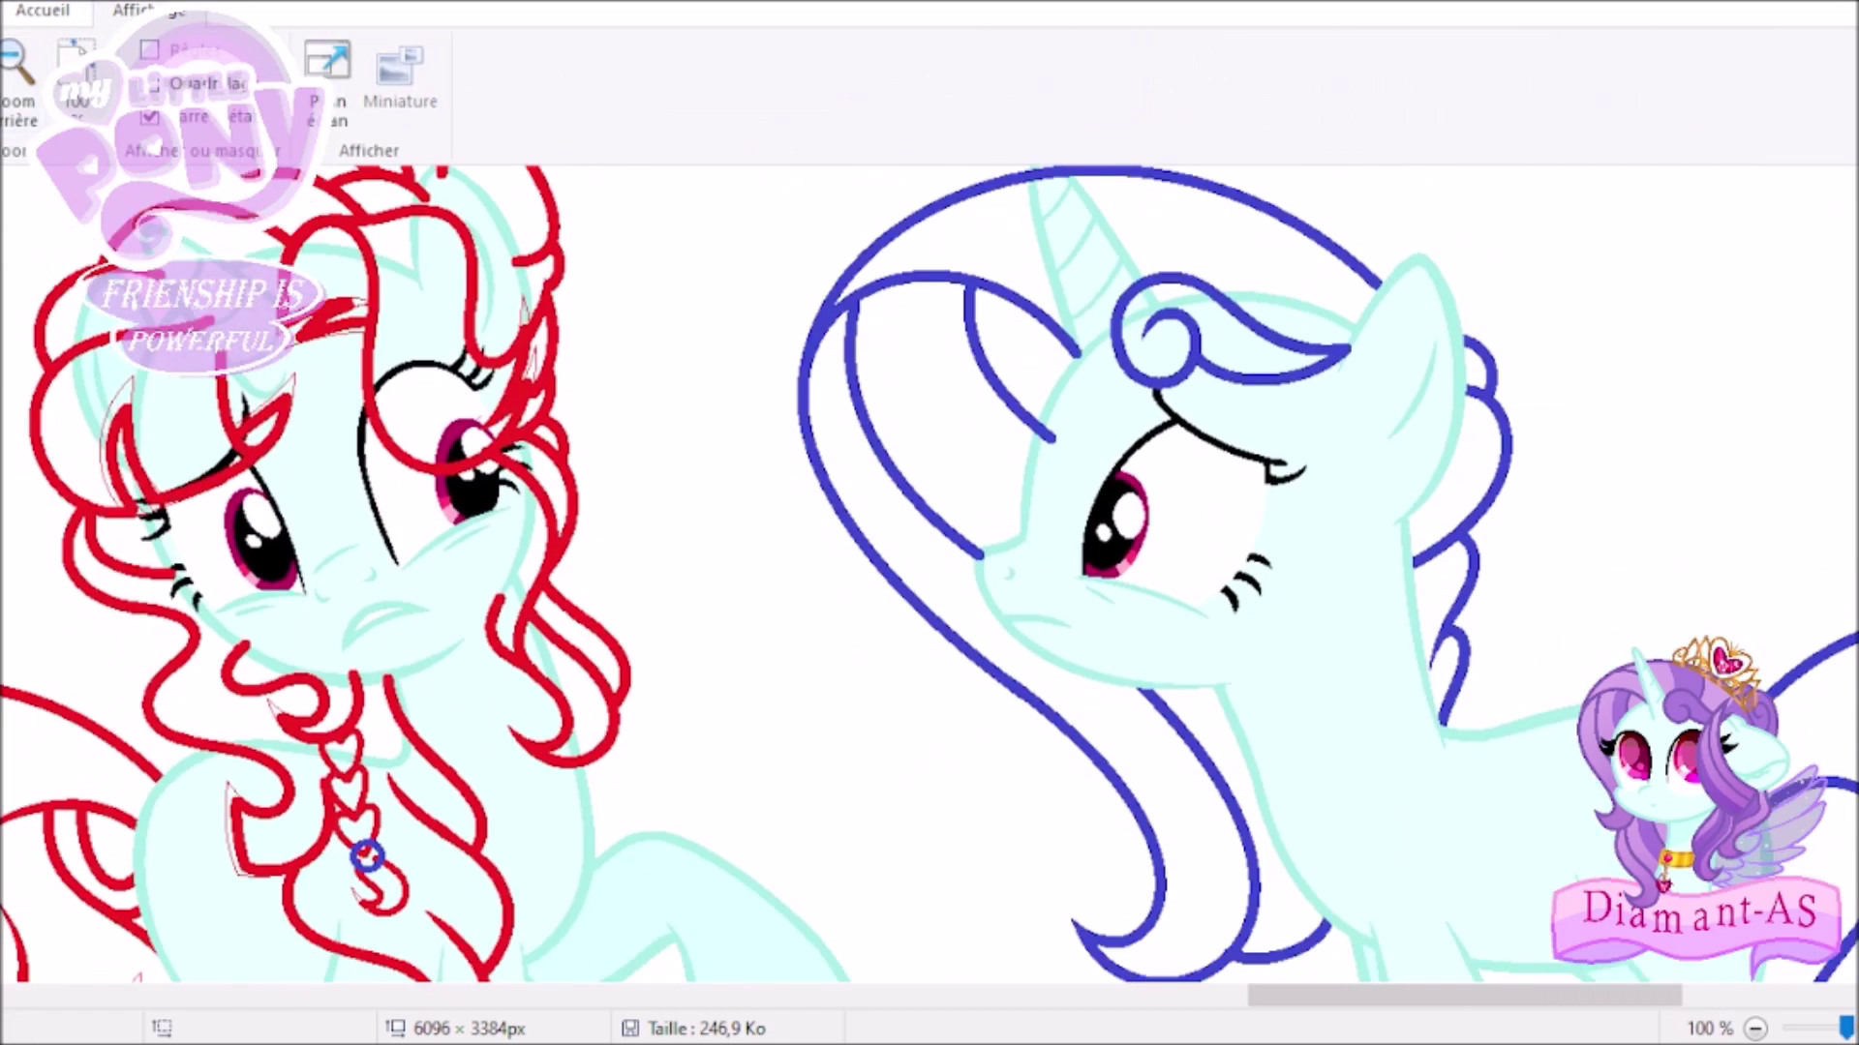
pyautogui.click(48, 18)
pyautogui.hotkey('ctrl', 'pagedown')
pyautogui.hotkey('ctrl', 'pagedown')
pyautogui.click(466, 105)
pyautogui.click(300, 498)
pyautogui.click(131, 10)
pyautogui.click(19, 60)
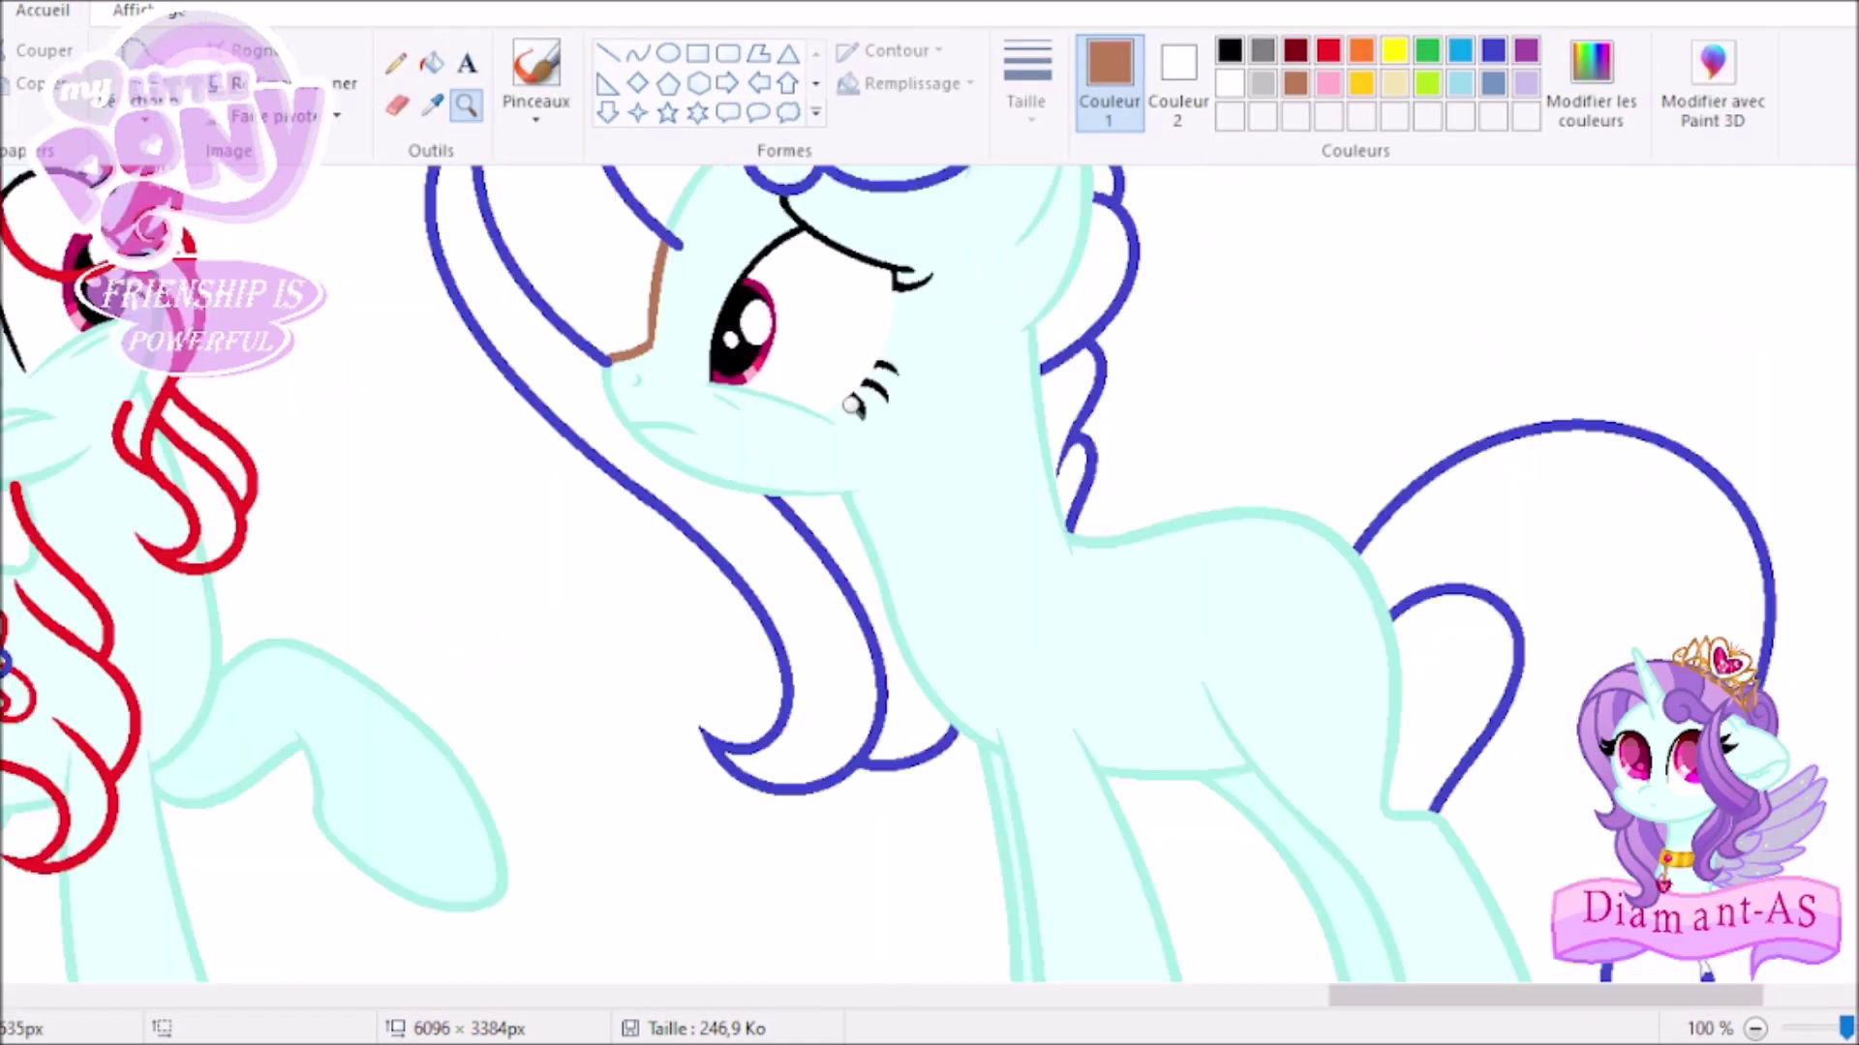
pyautogui.click(684, 419)
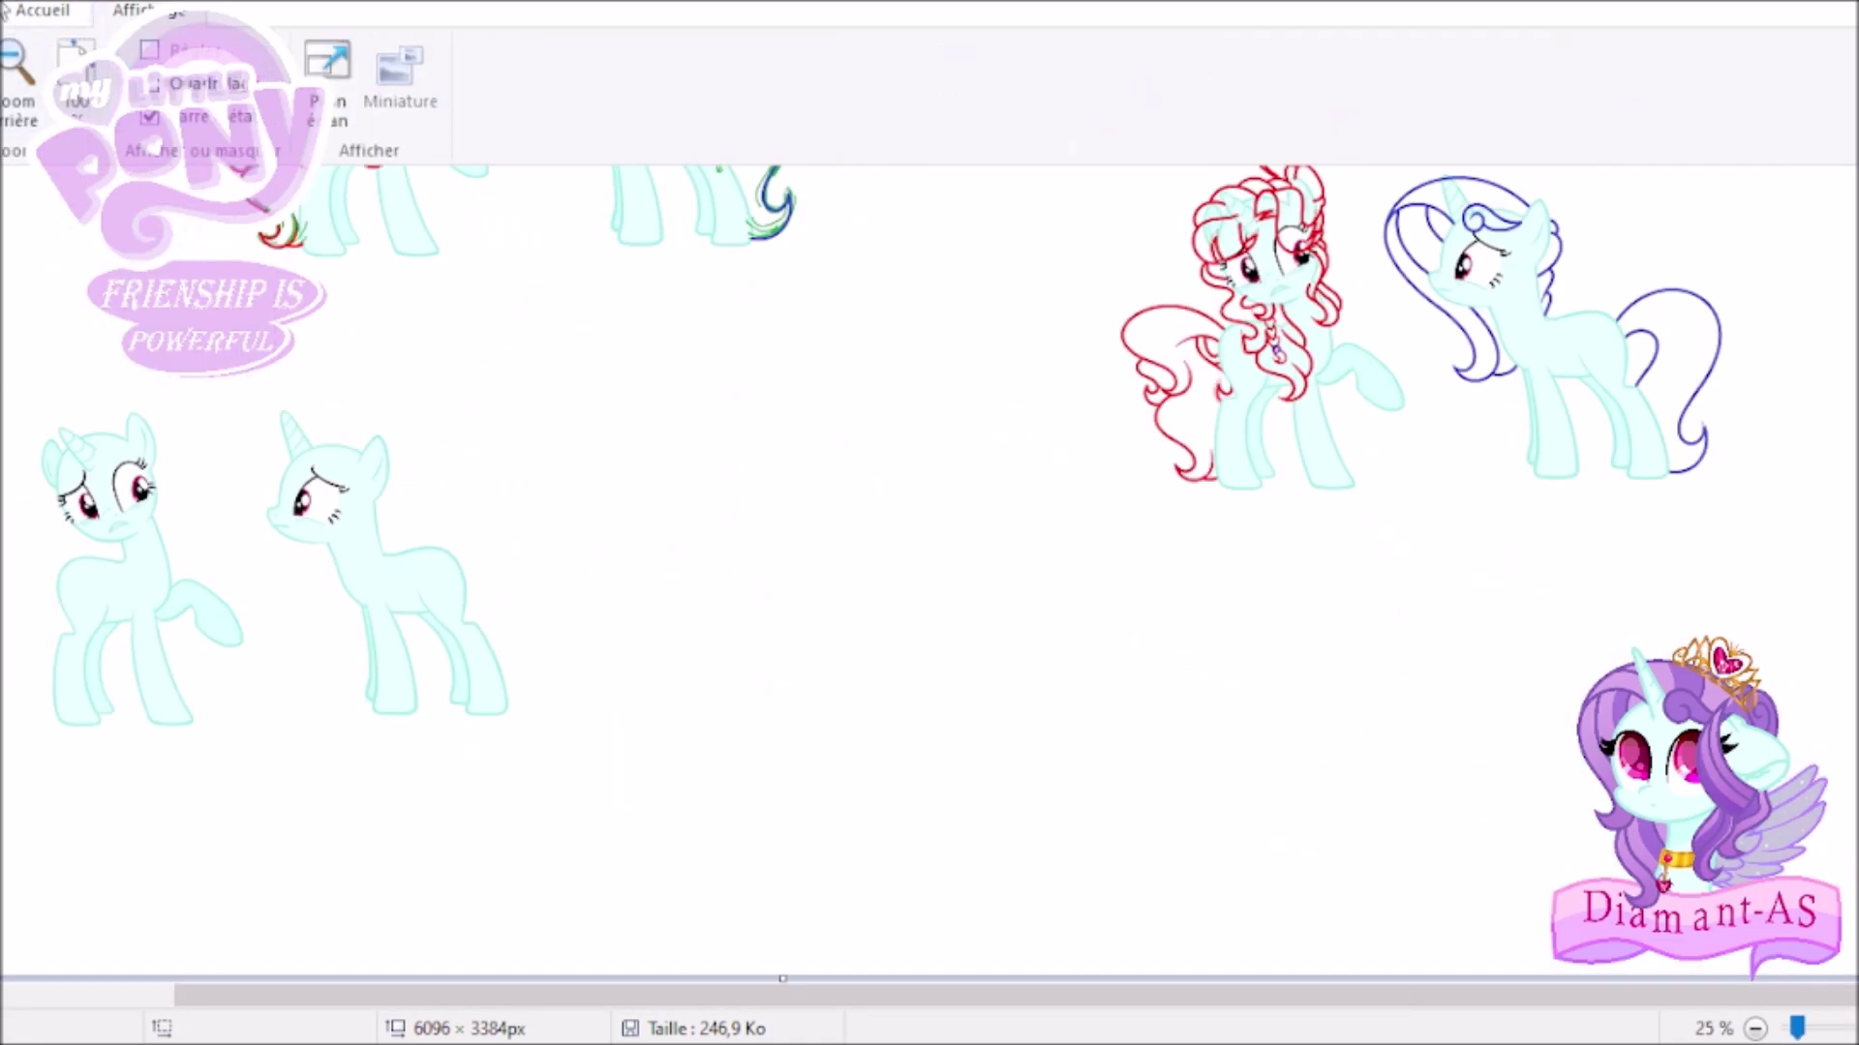
# Sharpen the small hooked lock on the first pony's tail with a thin red curve and fill its tip red.
pyautogui.click(49, 15)
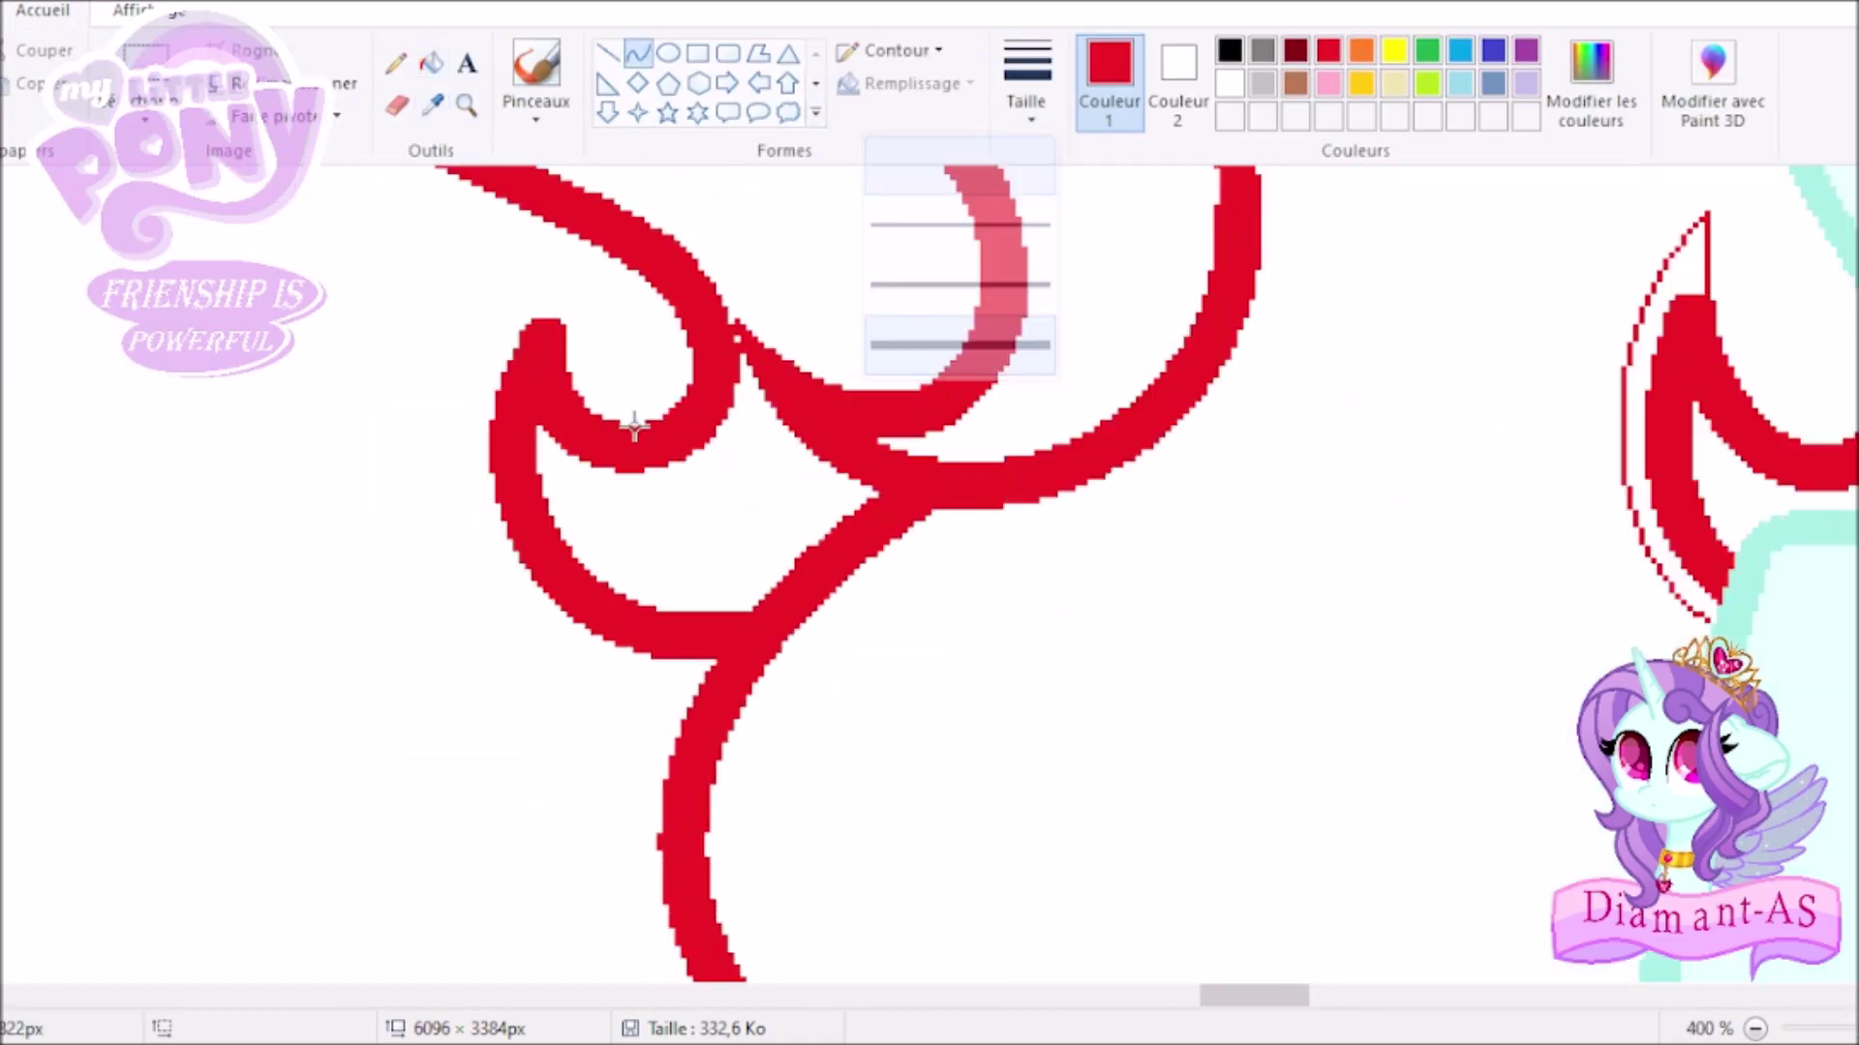
pyautogui.moveTo(571, 261); pyautogui.dragTo(706, 678)
pyautogui.moveTo(630, 464); pyautogui.dragTo(455, 678)
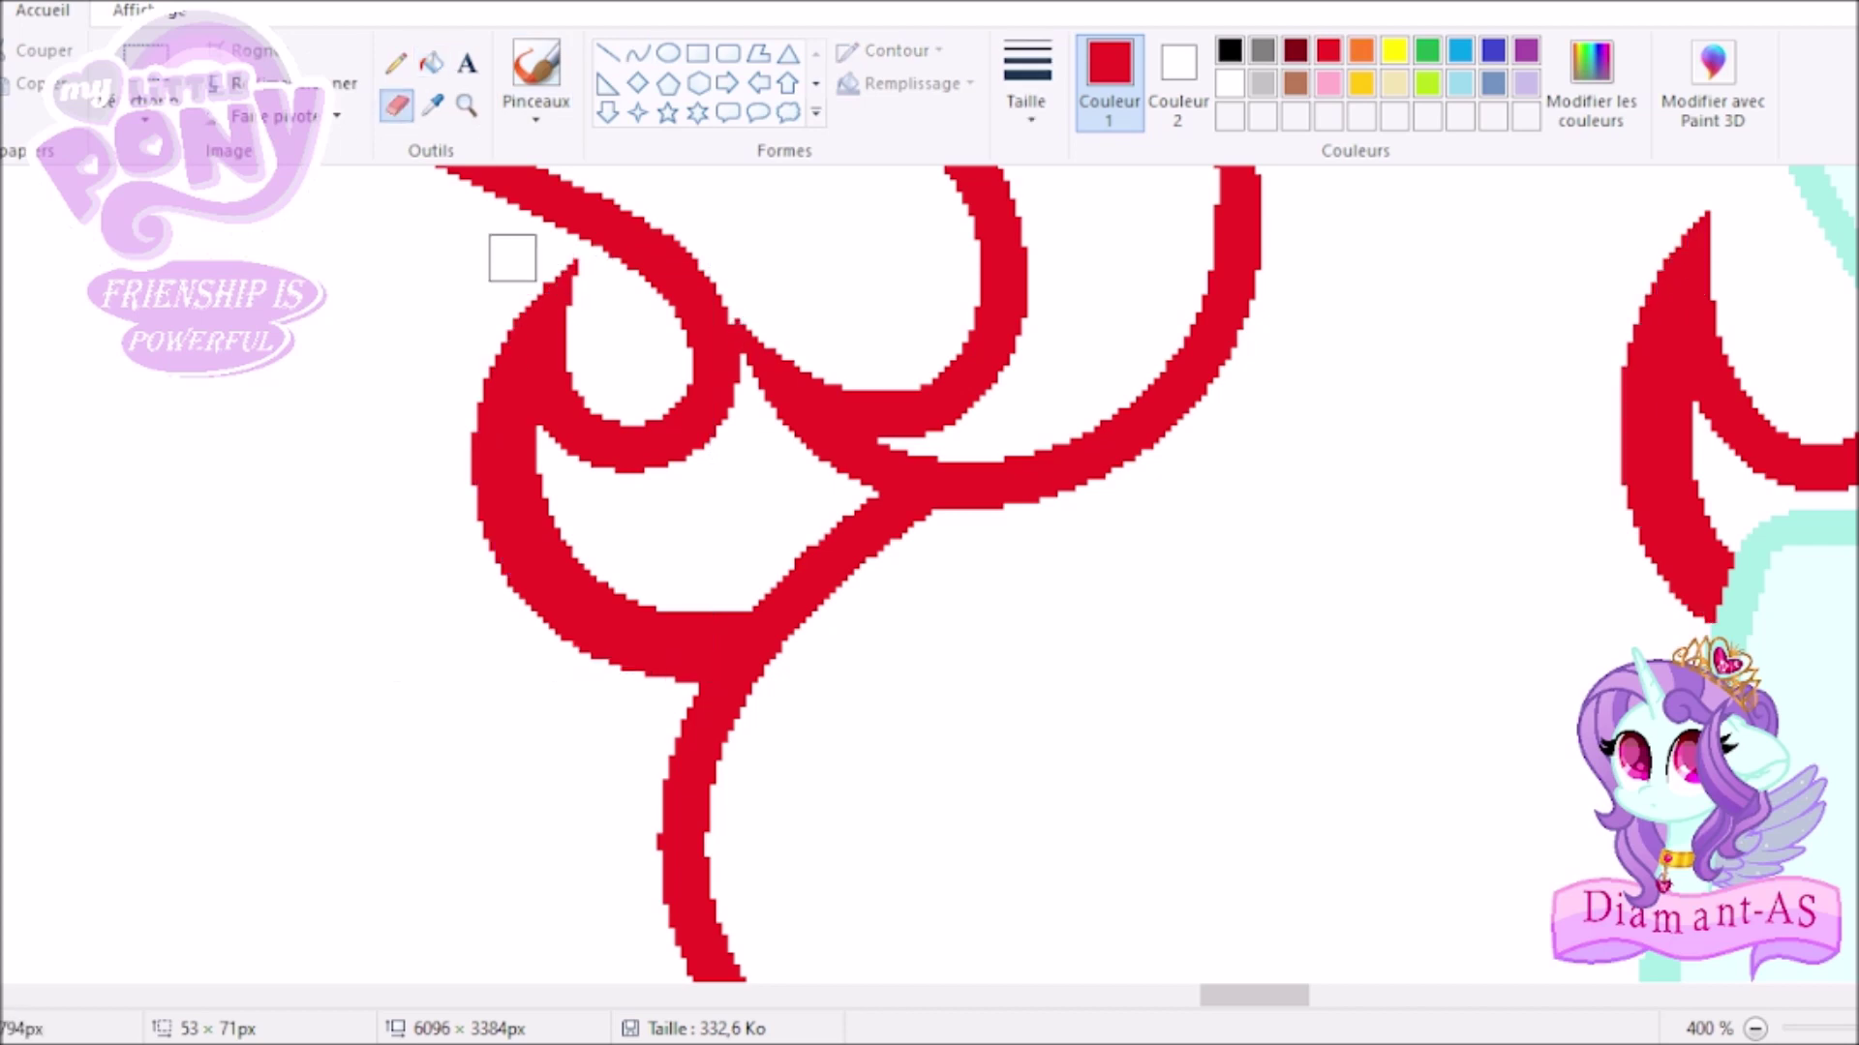
# Trim the blunt tip of the curled tail lock with a white curve in the thickest line size.
pyautogui.click(1026, 82)
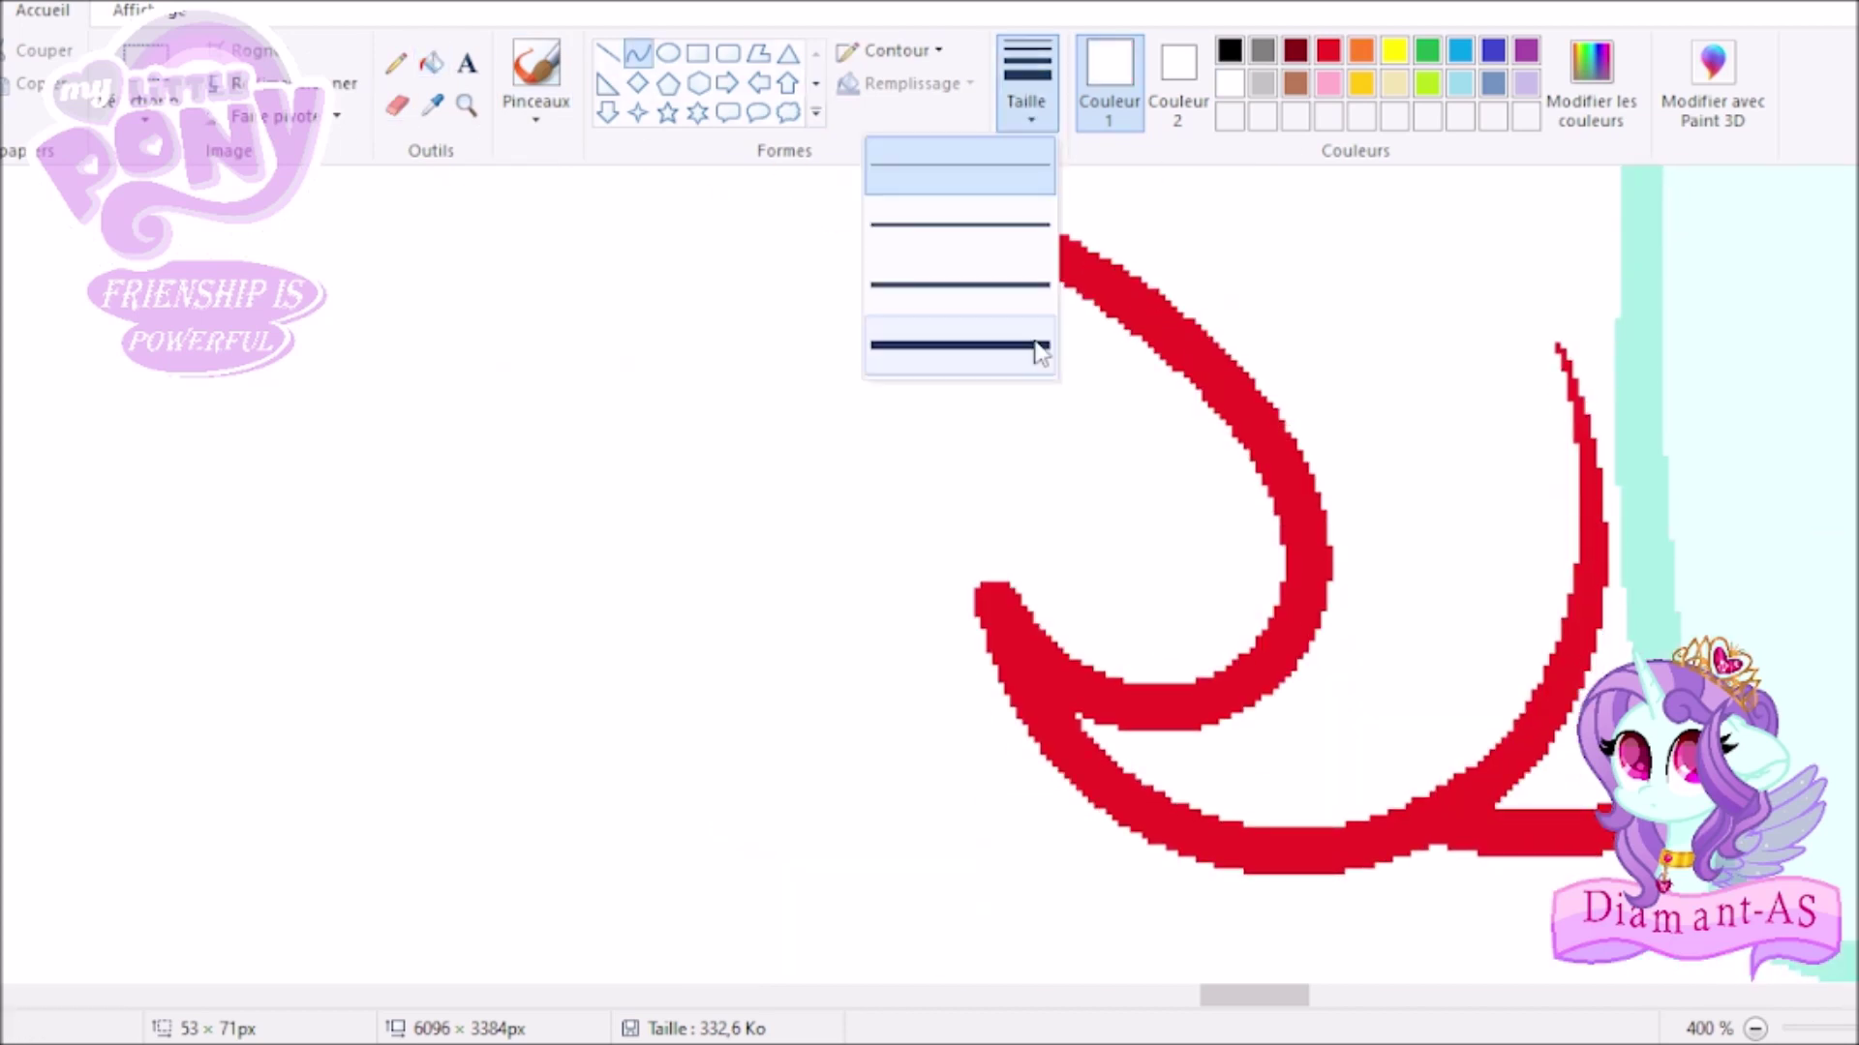
pyautogui.click(1041, 345)
pyautogui.moveTo(987, 600); pyautogui.dragTo(1177, 677)
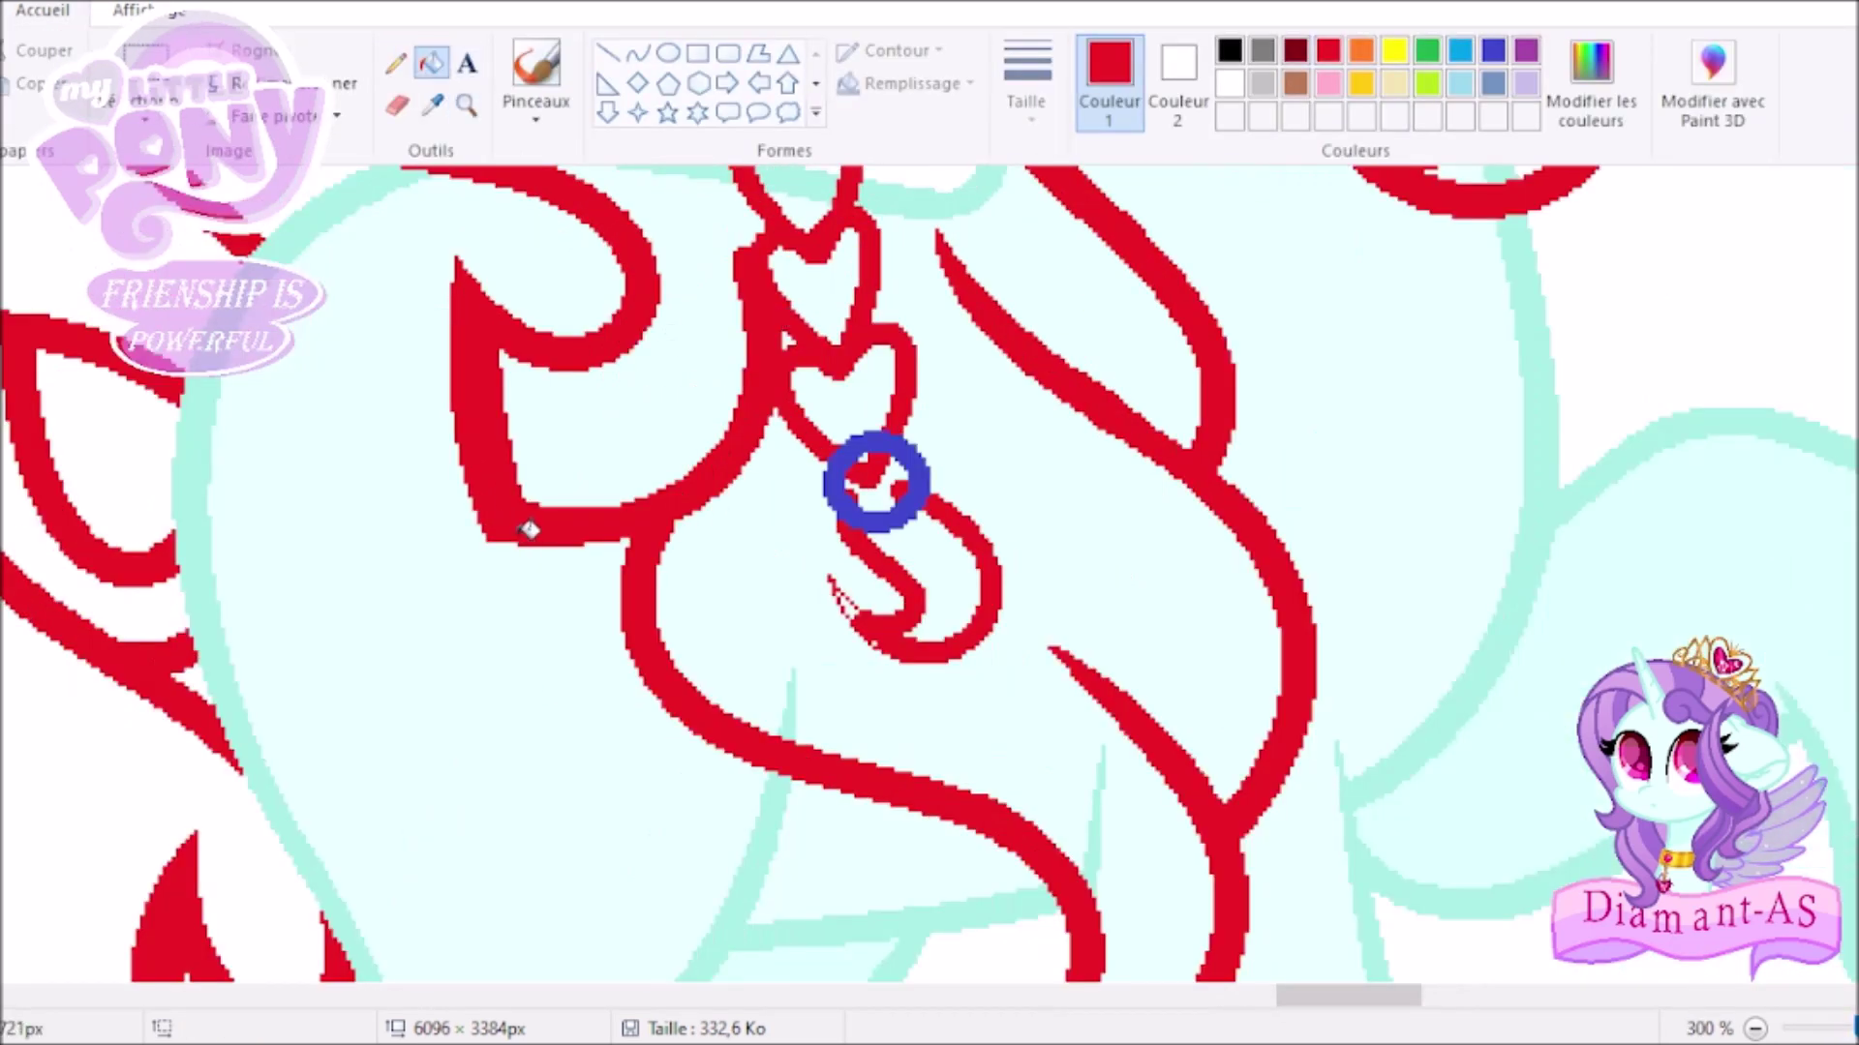
# Fill the hair sections over the chest, the braid's hearts and the inside of the blue ring with white.
pyautogui.click(432, 105)
pyautogui.click(722, 216)
pyautogui.click(741, 254)
pyautogui.click(432, 105)
pyautogui.click(864, 607)
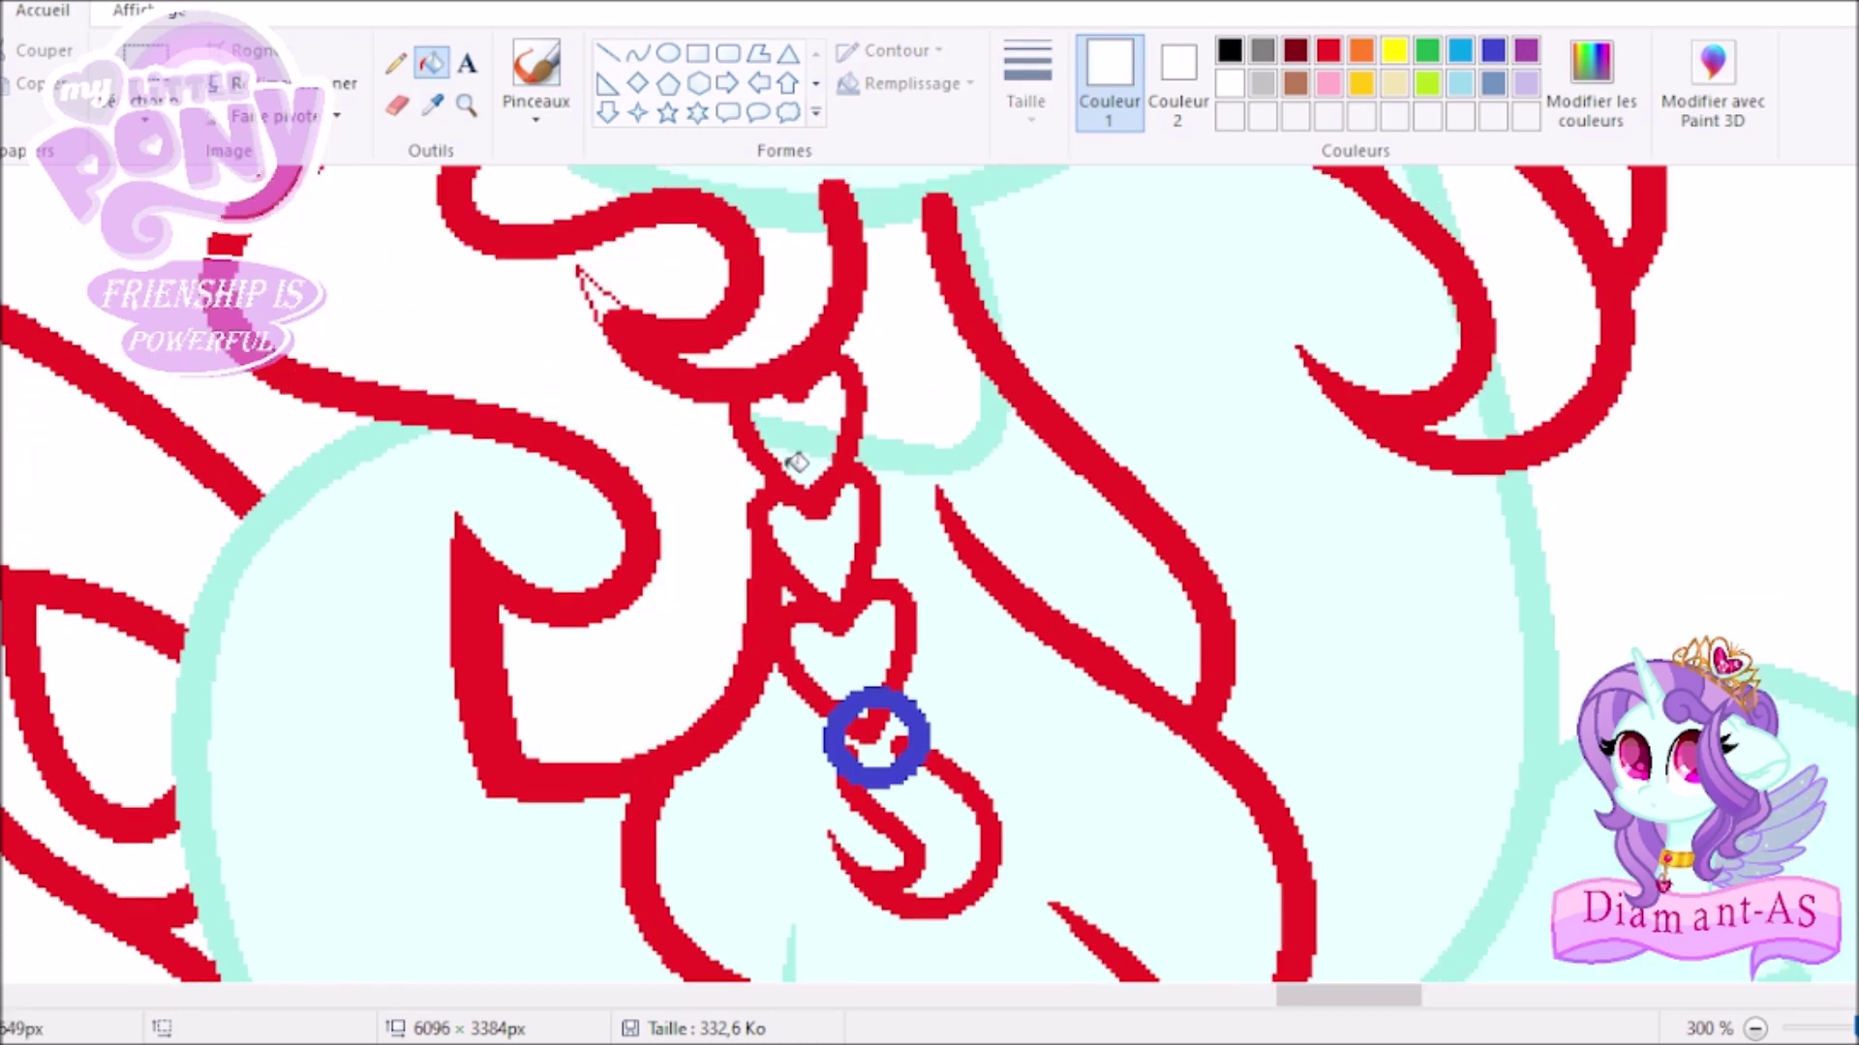
pyautogui.click(865, 726)
pyautogui.click(898, 747)
pyautogui.click(992, 416)
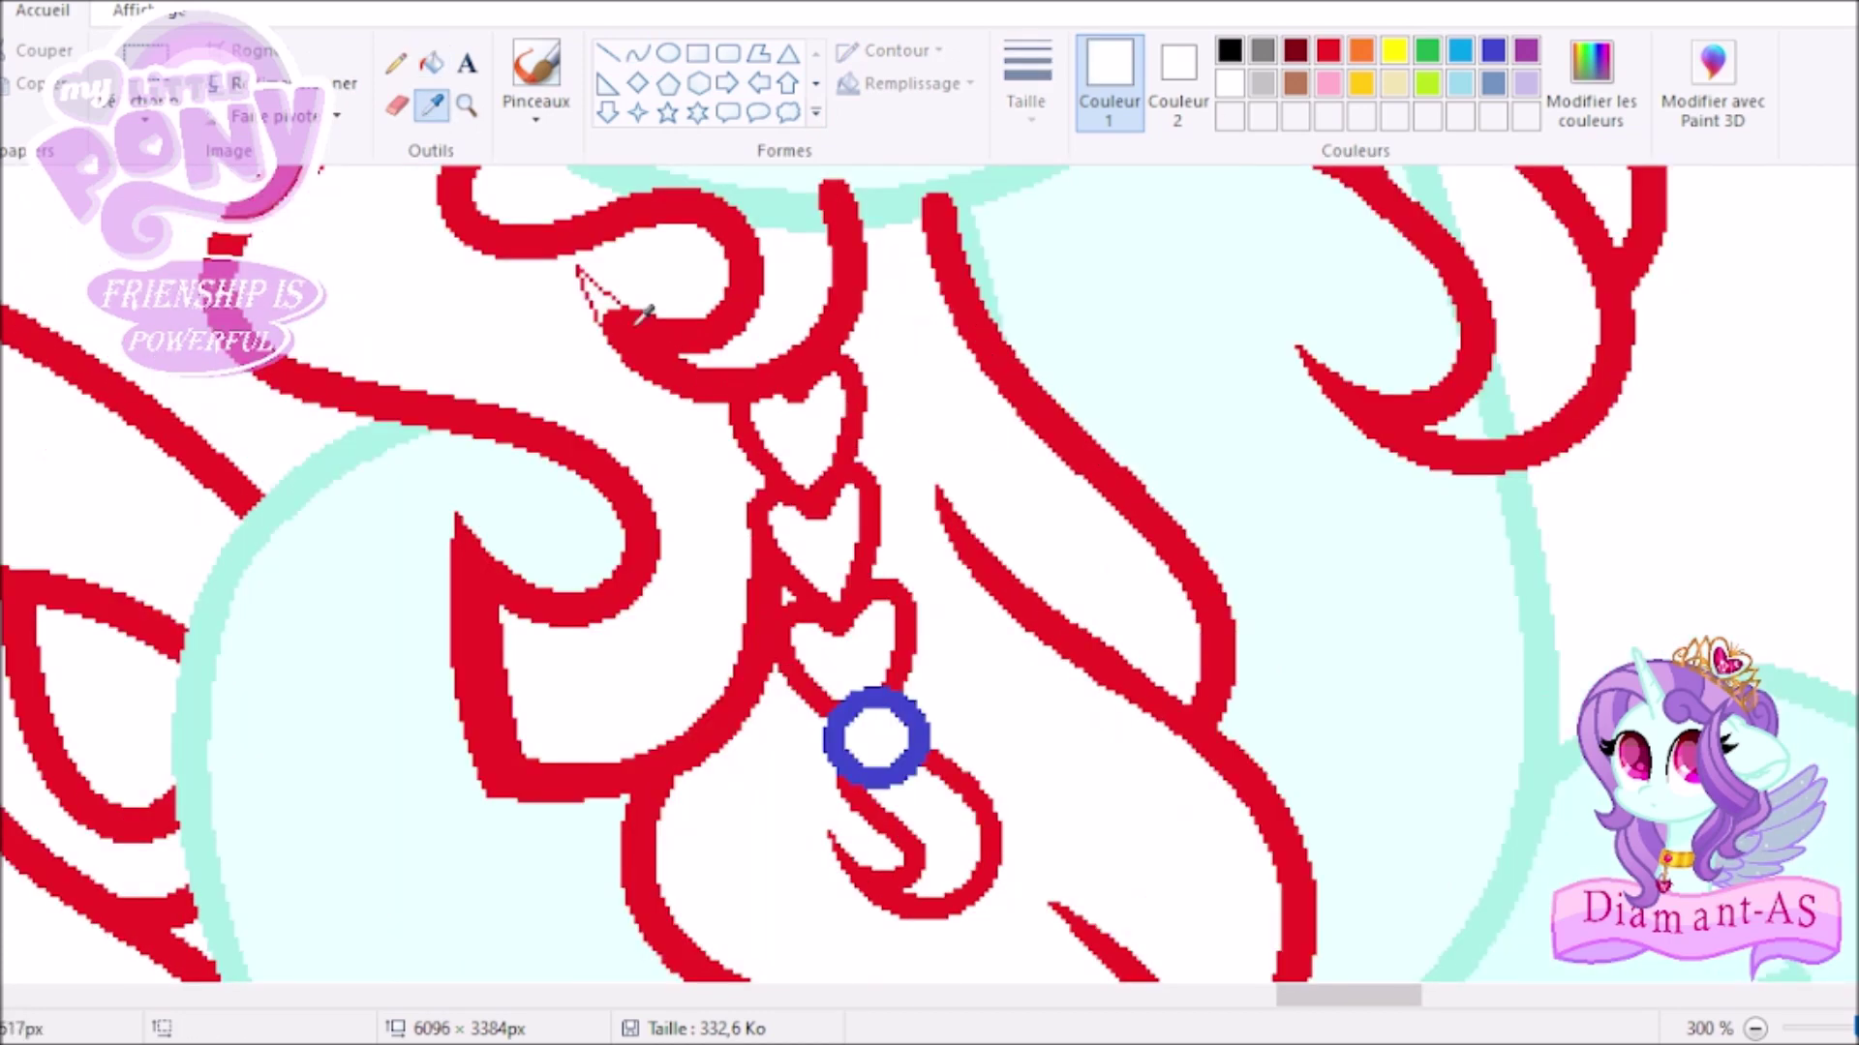
# Fill the pointed lock tip under the chin in red and taper the cheek's pale turquoise outline beside the long lock.
pyautogui.click(1328, 50)
pyautogui.click(395, 62)
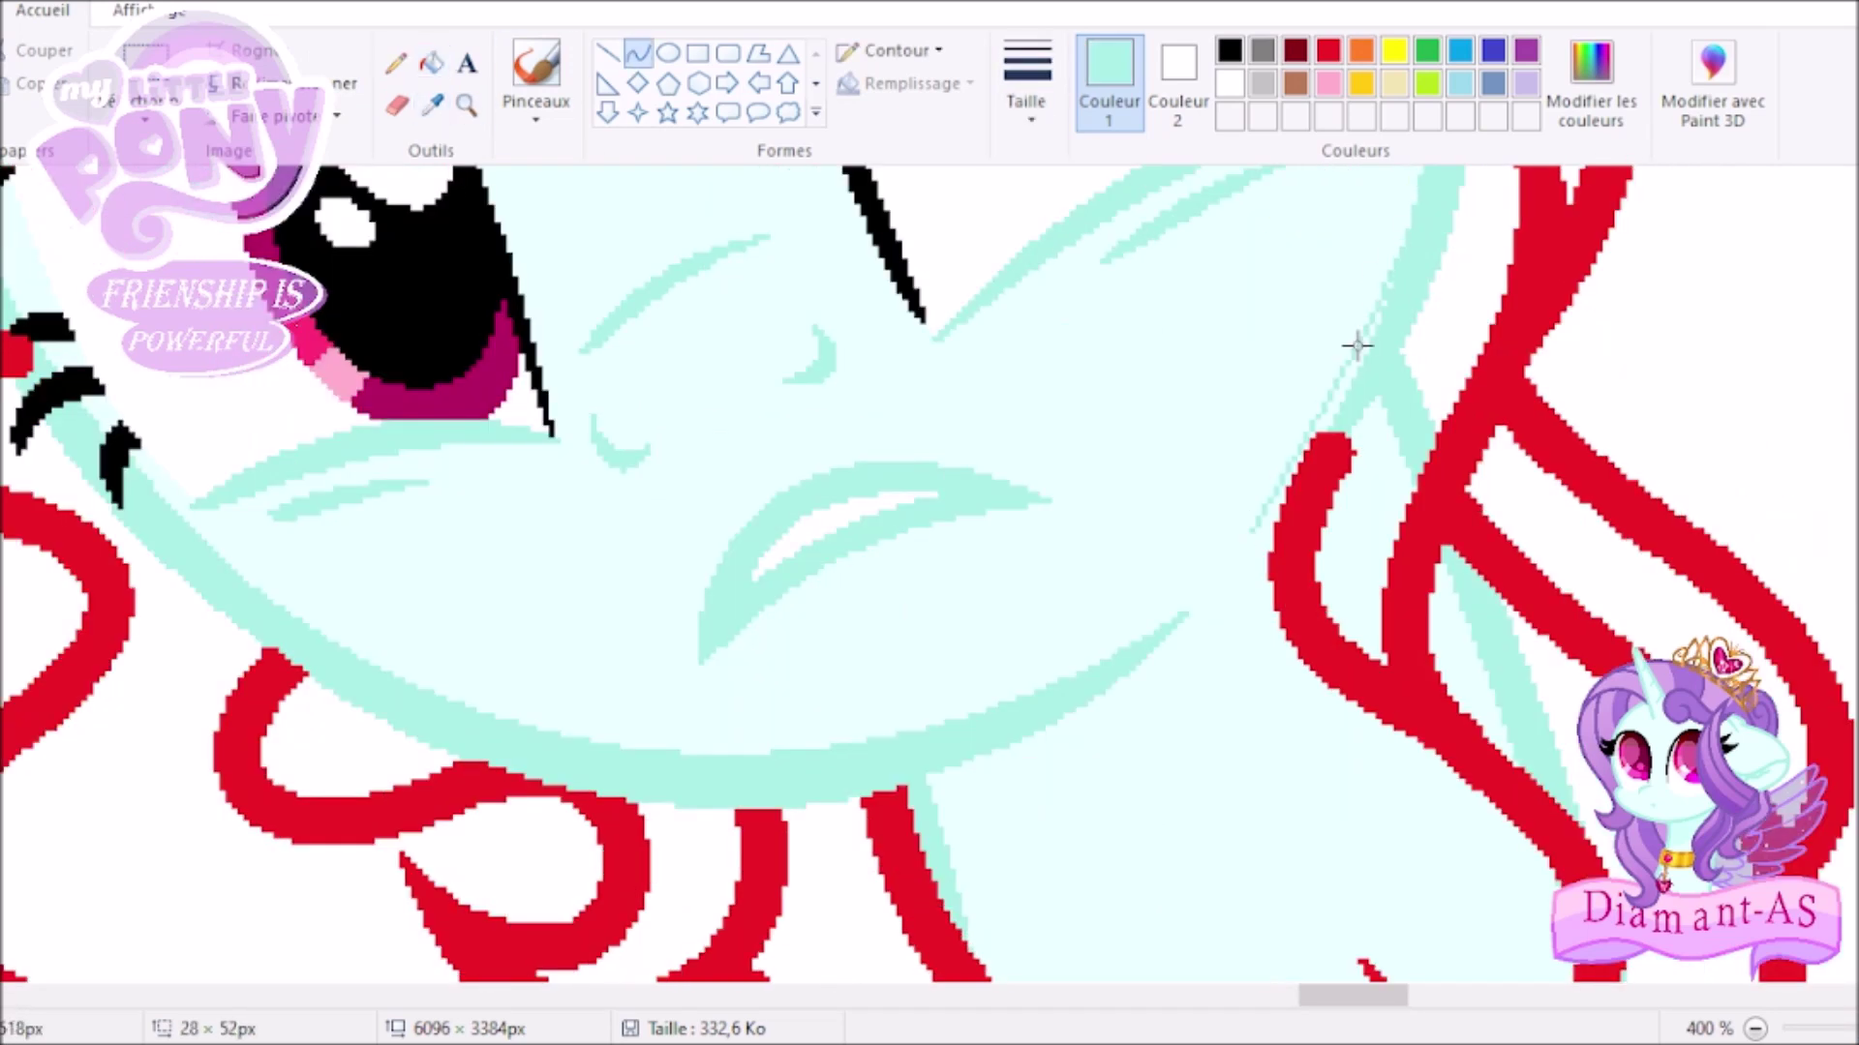
pyautogui.click(432, 62)
pyautogui.click(1283, 494)
pyautogui.click(1328, 50)
pyautogui.click(638, 52)
pyautogui.click(1442, 373)
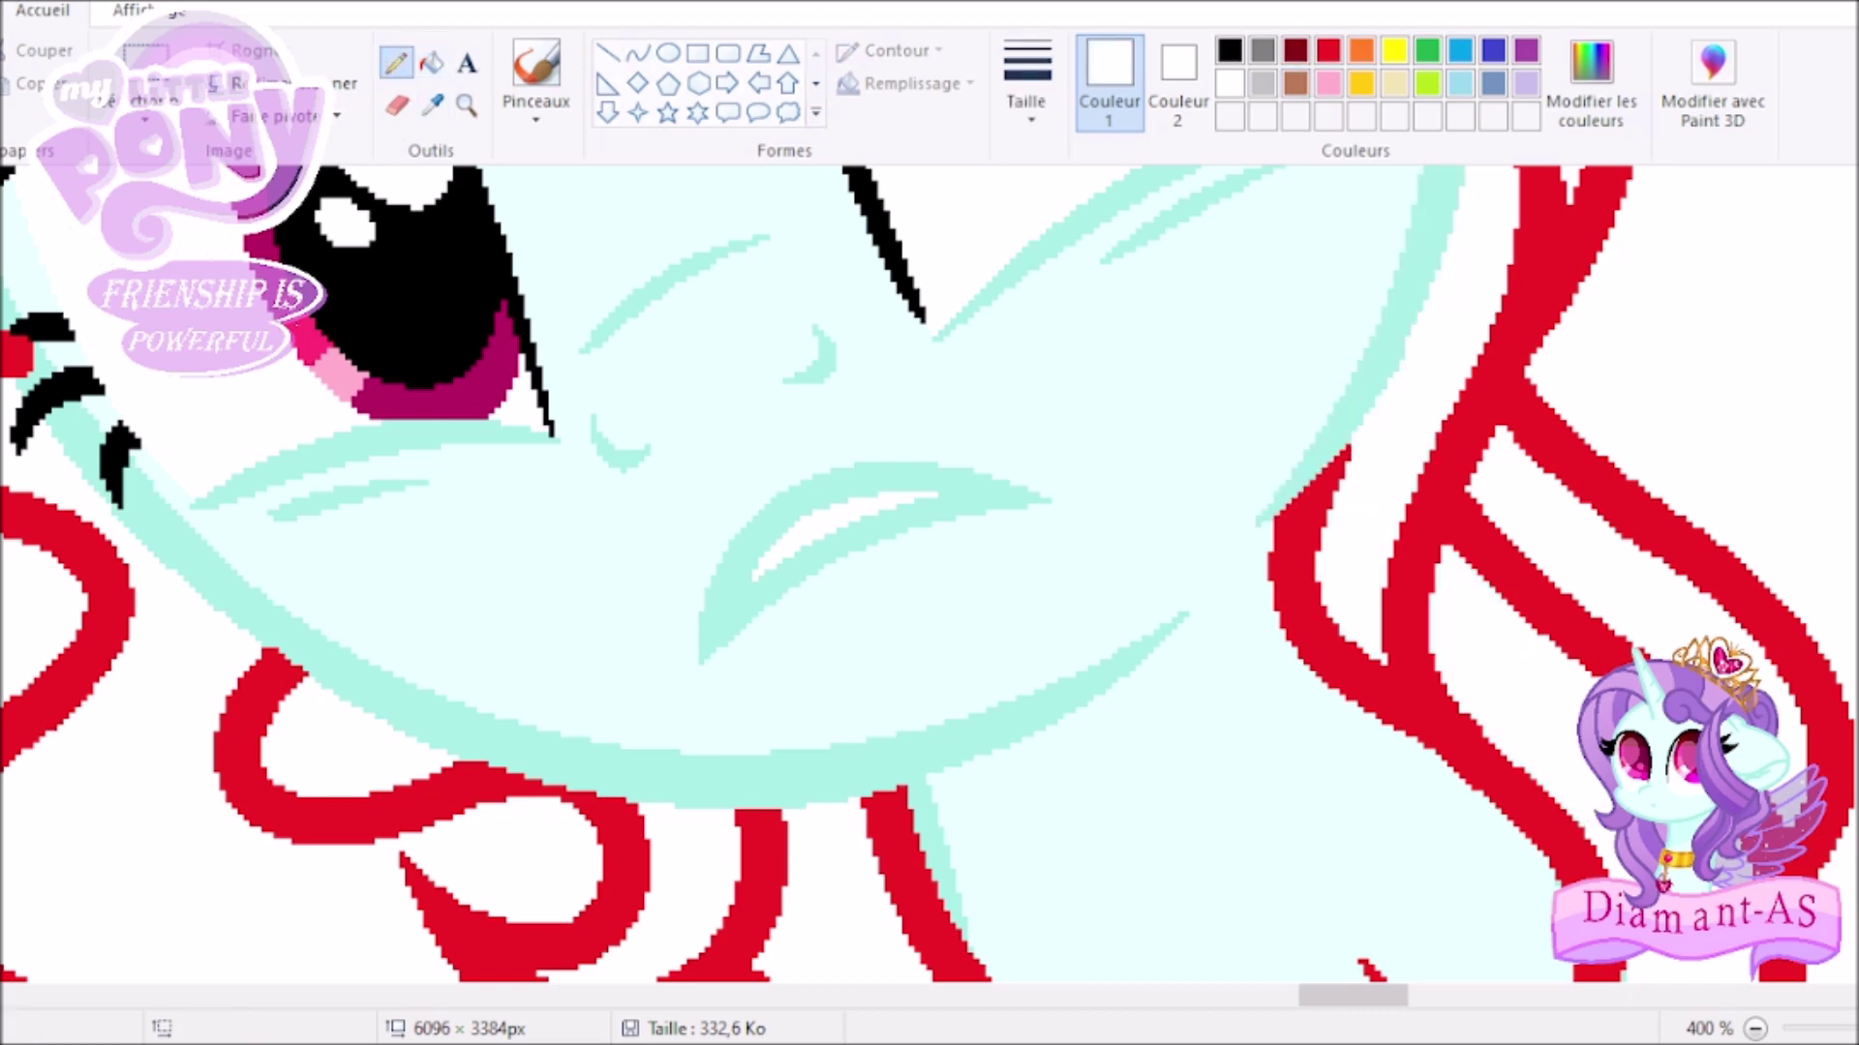
# Fill the pointed fringe lock beside the first pony's eye in red and patch the black eyelid line there.
pyautogui.scroll(5, 930, 571)
pyautogui.click(432, 62)
pyautogui.click(466, 105)
pyautogui.click(747, 394)
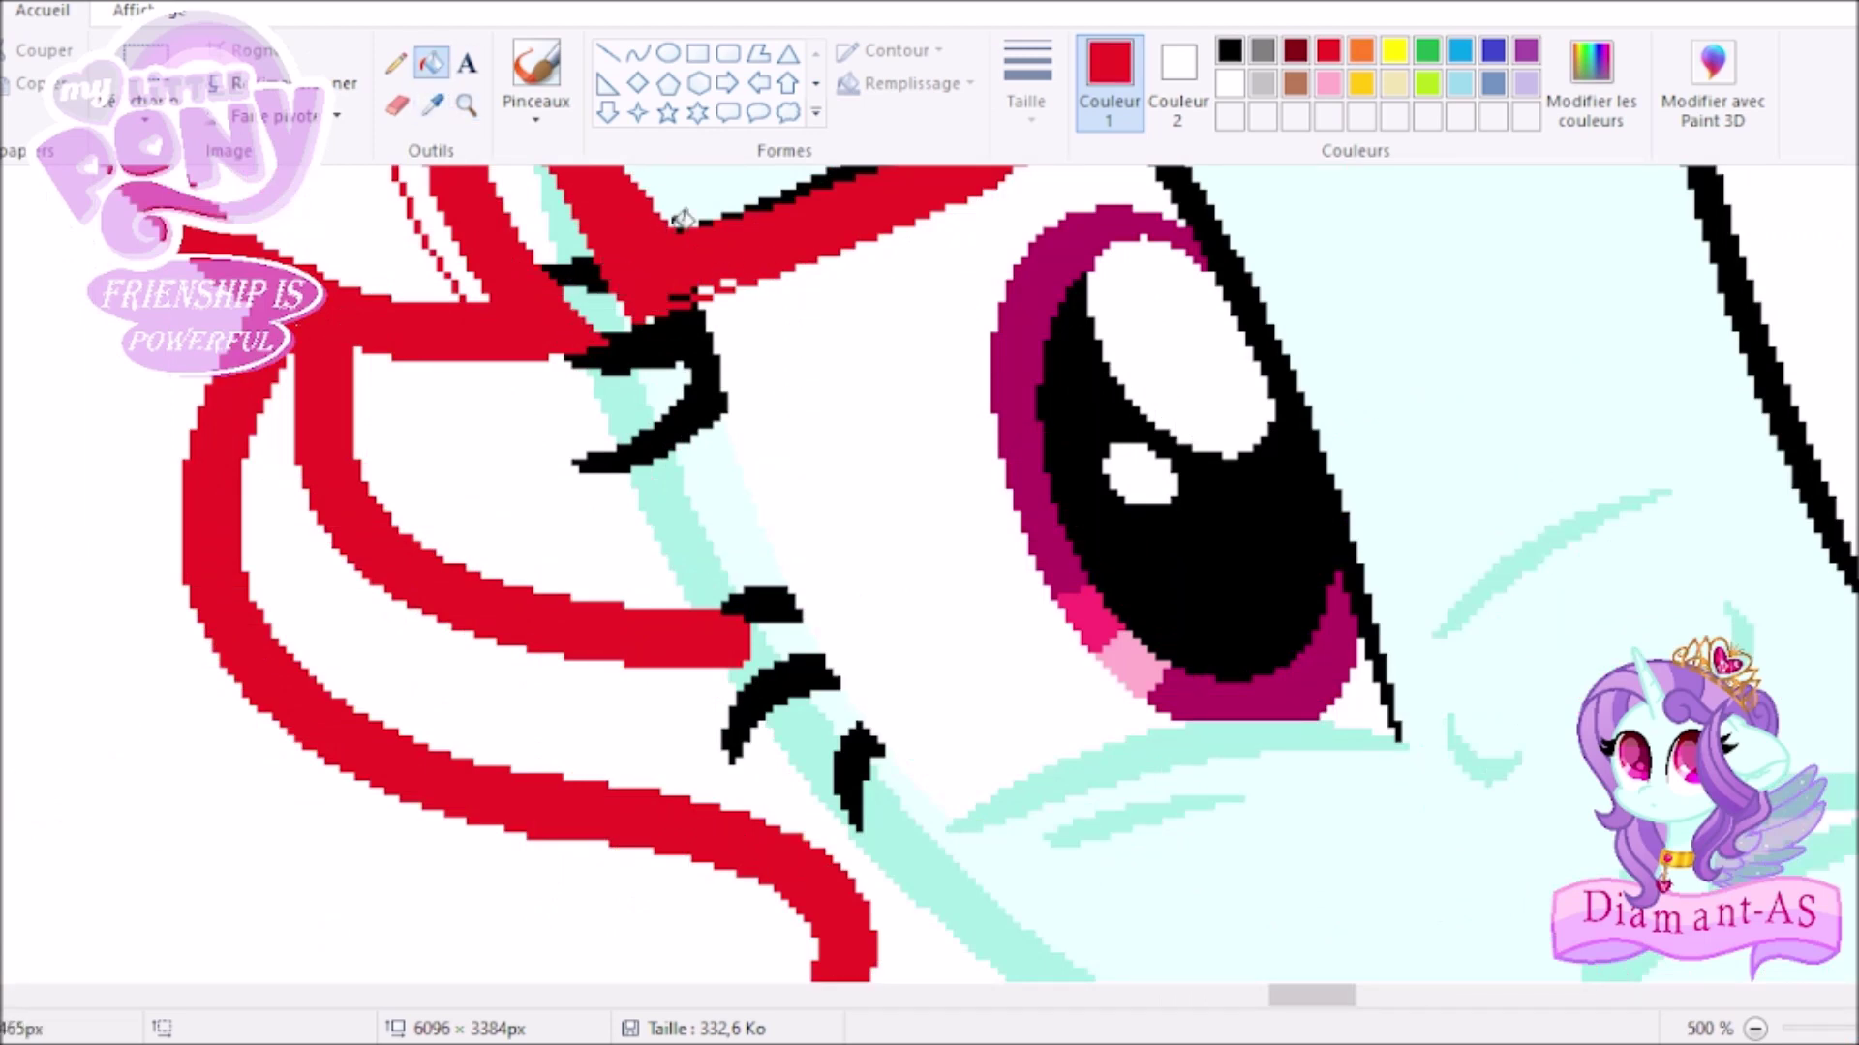
pyautogui.click(637, 53)
pyautogui.click(1229, 50)
pyautogui.moveTo(684, 635); pyautogui.dragTo(713, 593)
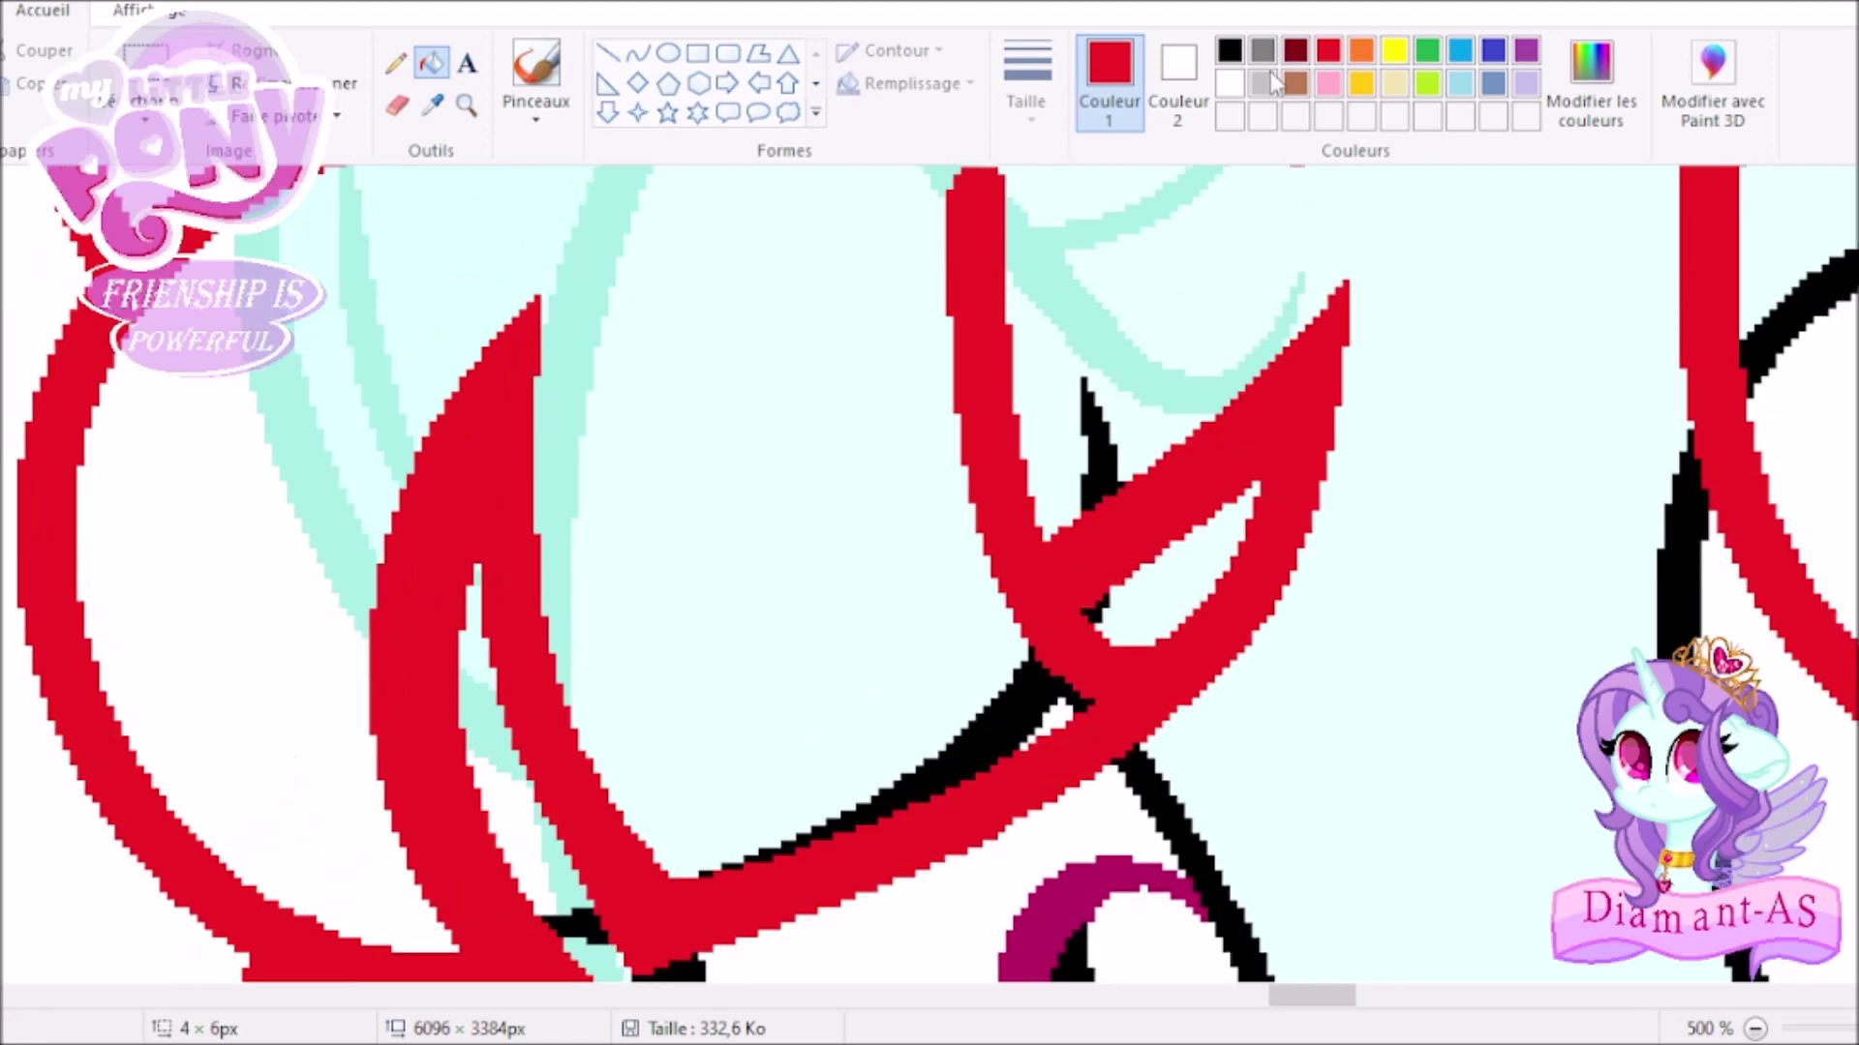
# Redraw the first pony's horn edge in pale turquoise across the overlapping red strand ends and fill its gaps.
pyautogui.scroll(5, 929, 571)
pyautogui.click(433, 104)
pyautogui.click(900, 426)
pyautogui.click(608, 52)
pyautogui.moveTo(1002, 556); pyautogui.dragTo(847, 308)
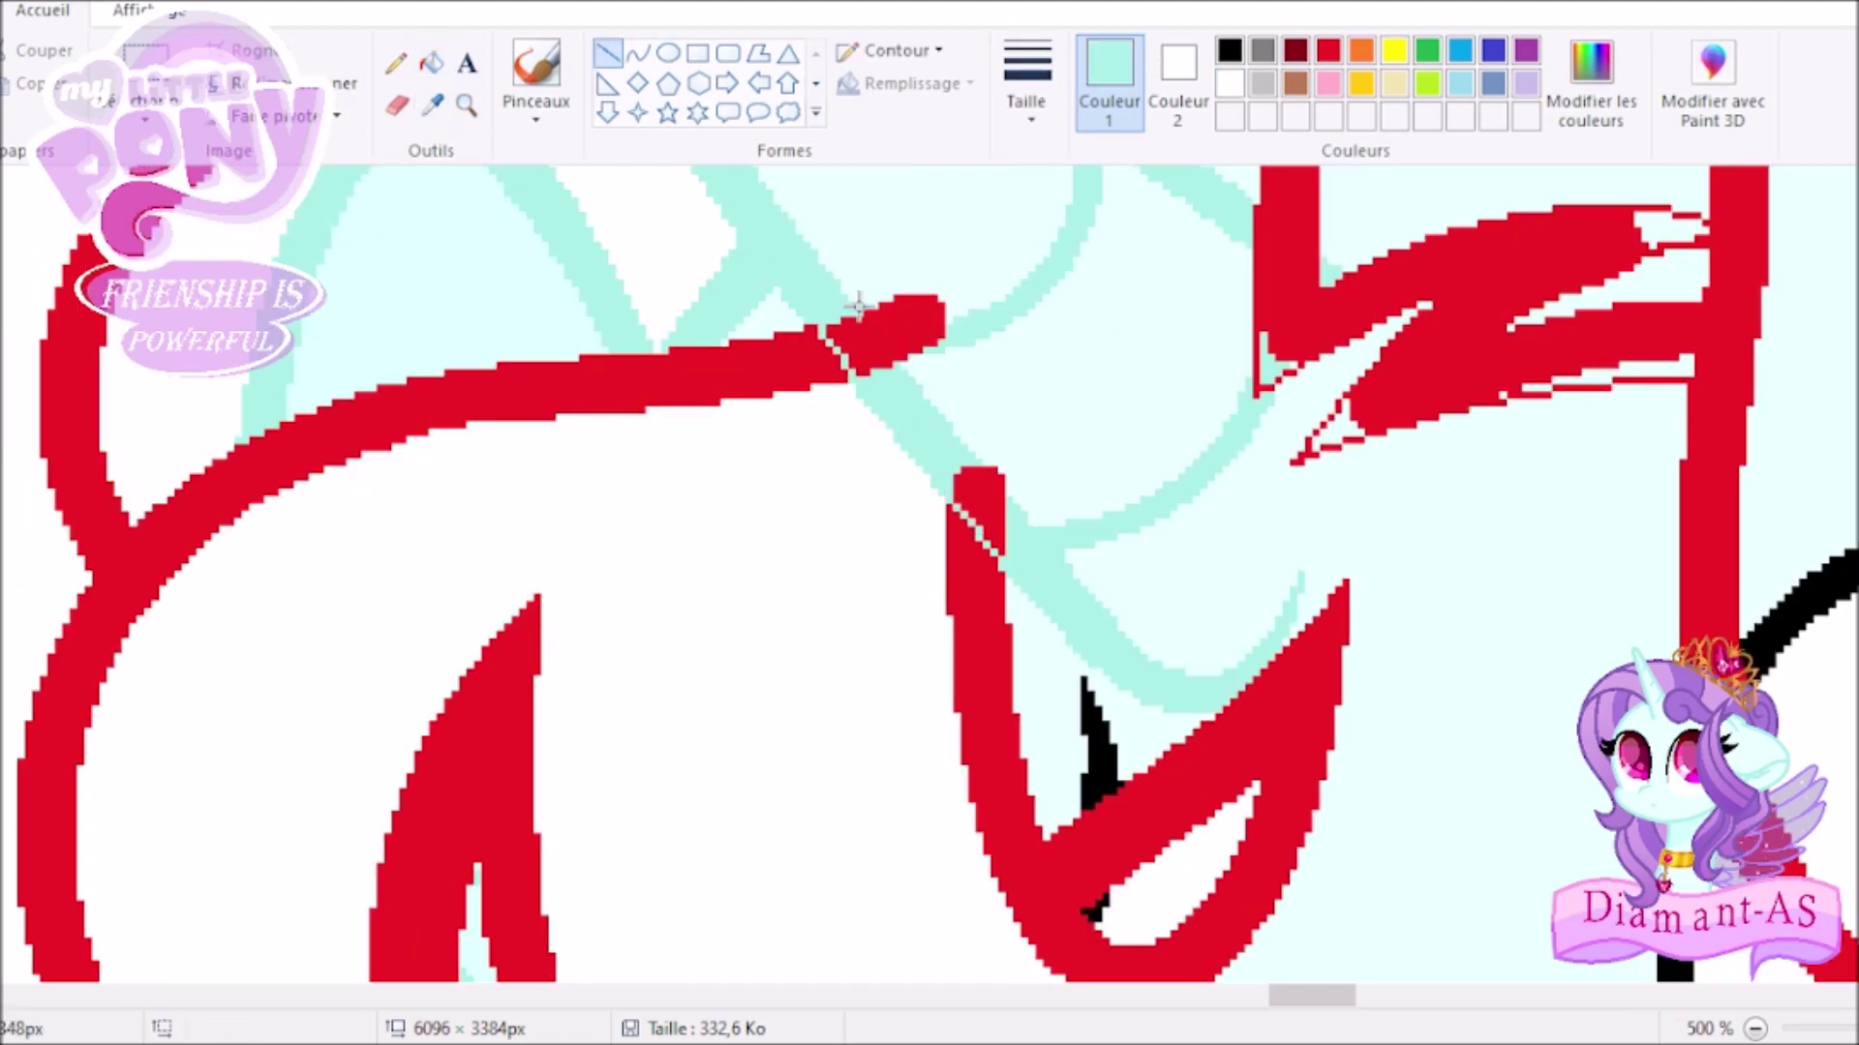
pyautogui.click(433, 64)
pyautogui.click(857, 353)
pyautogui.click(980, 489)
# Fill the red strand stubs left inside the first pony's horn with the pale body colour.
pyautogui.click(637, 52)
pyautogui.click(432, 63)
pyautogui.click(432, 104)
pyautogui.click(968, 242)
pyautogui.click(902, 314)
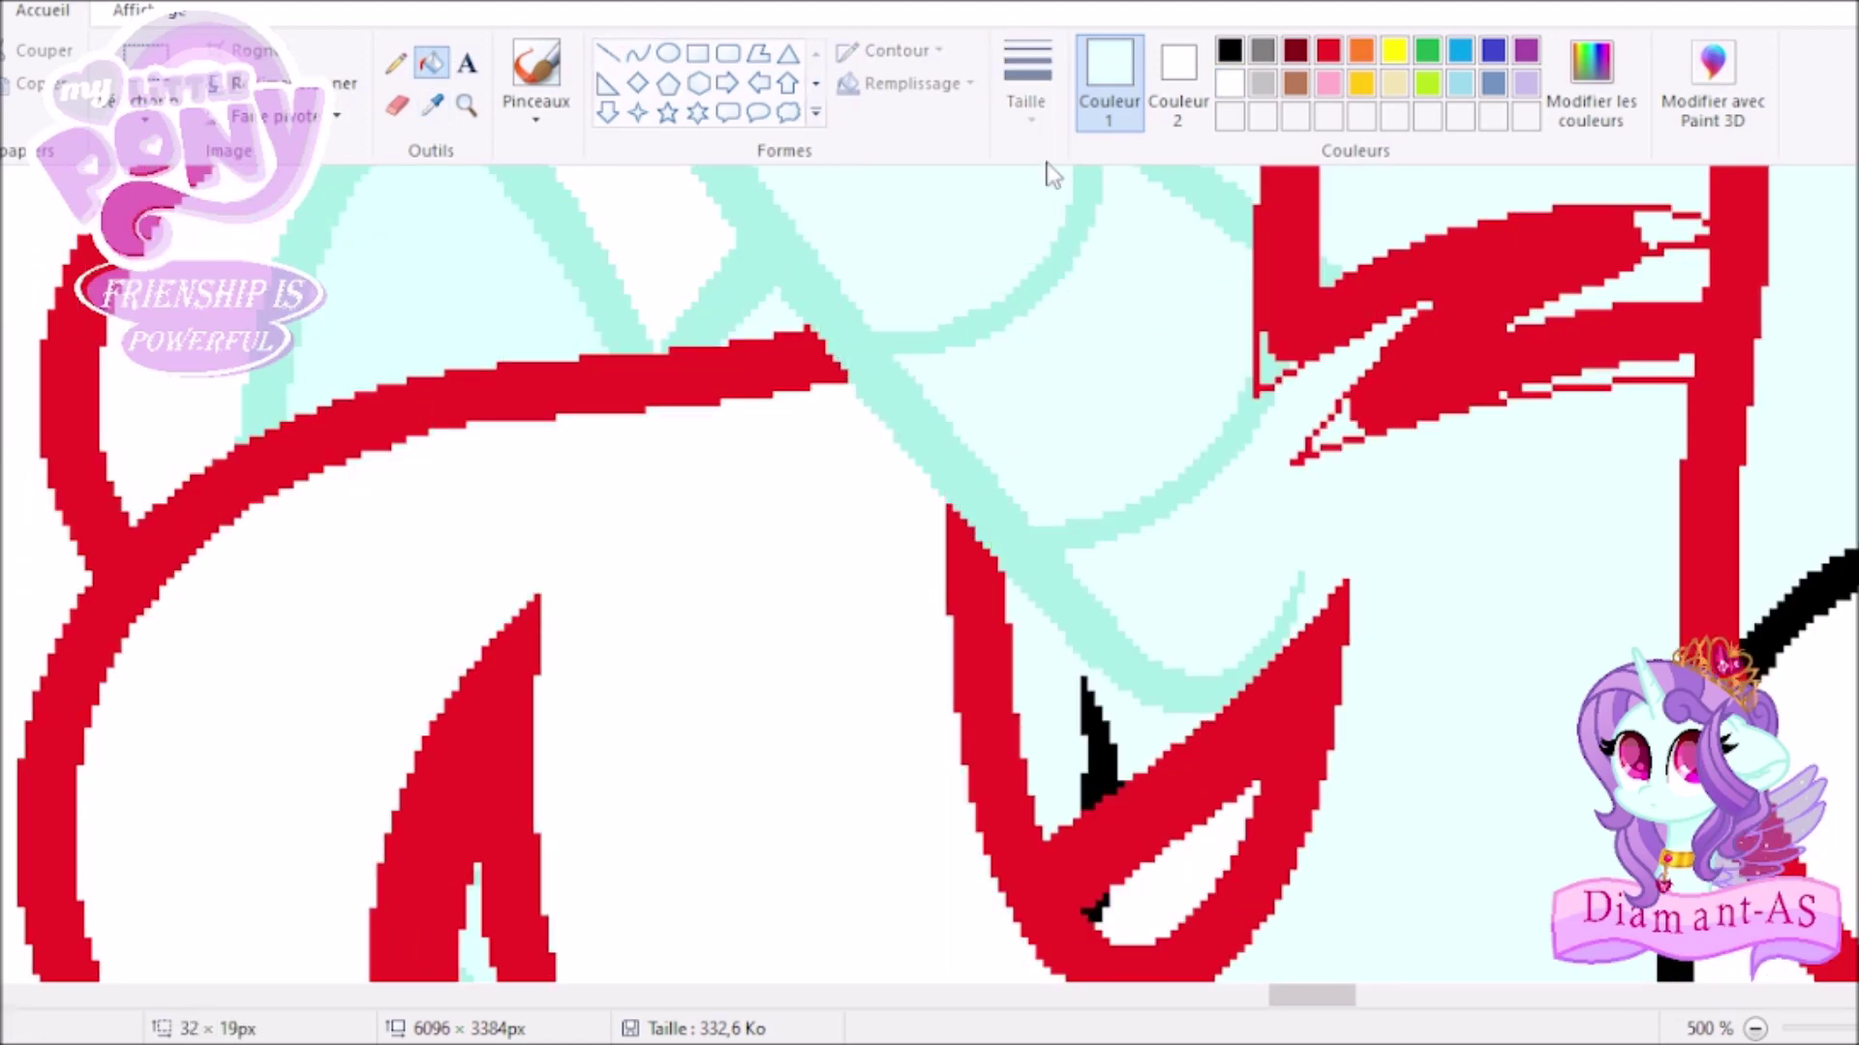
# Cover the ear and forehead parts inside the fringe locks with white and fill the pointed lock's slivers in red.
pyautogui.click(1230, 83)
pyautogui.scroll(3, 929, 571)
pyautogui.click(637, 52)
pyautogui.click(668, 373)
pyautogui.click(1229, 83)
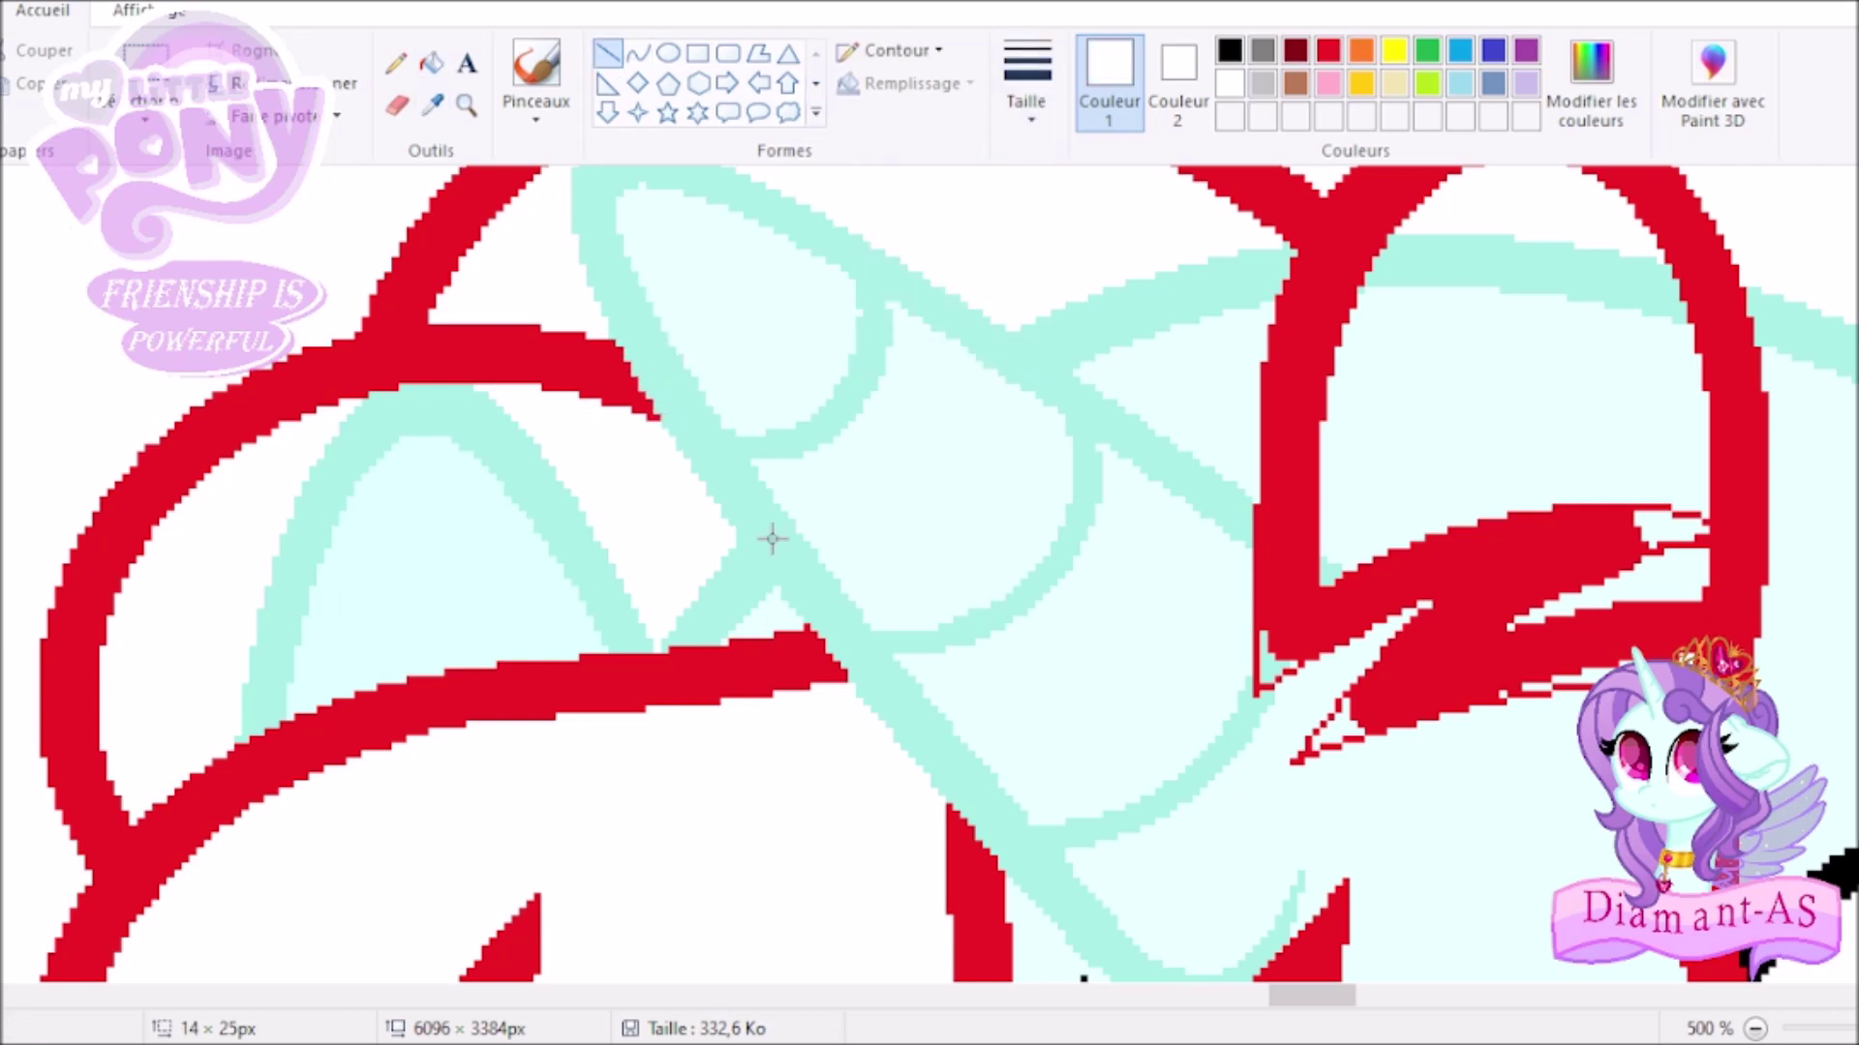
pyautogui.click(772, 598)
pyautogui.click(433, 64)
pyautogui.click(1072, 369)
pyautogui.click(1530, 280)
pyautogui.scroll(2, 872, 484)
pyautogui.click(395, 62)
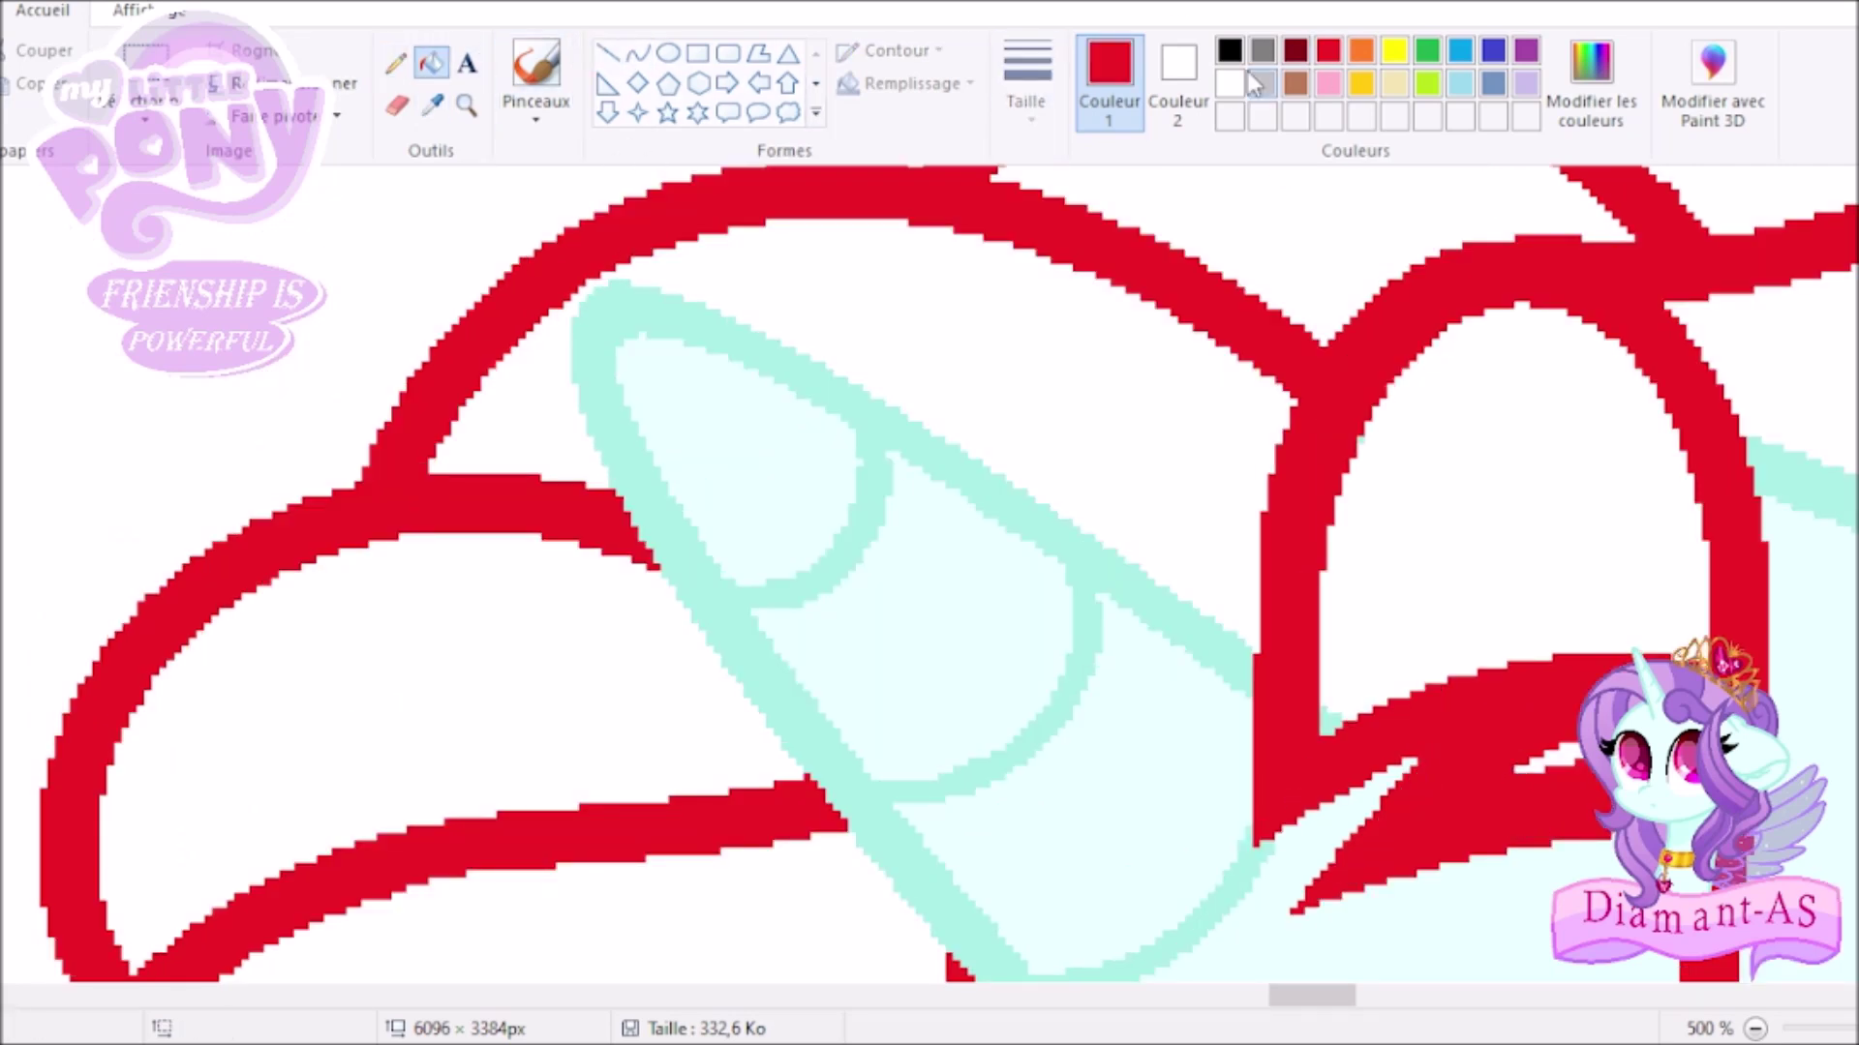
# Cover the eye and eyelash parts inside the large fringe lock with white and fill the pointed tip beside it in red.
pyautogui.scroll(-3, 693, 443)
pyautogui.click(637, 52)
pyautogui.scroll(2, 627, 411)
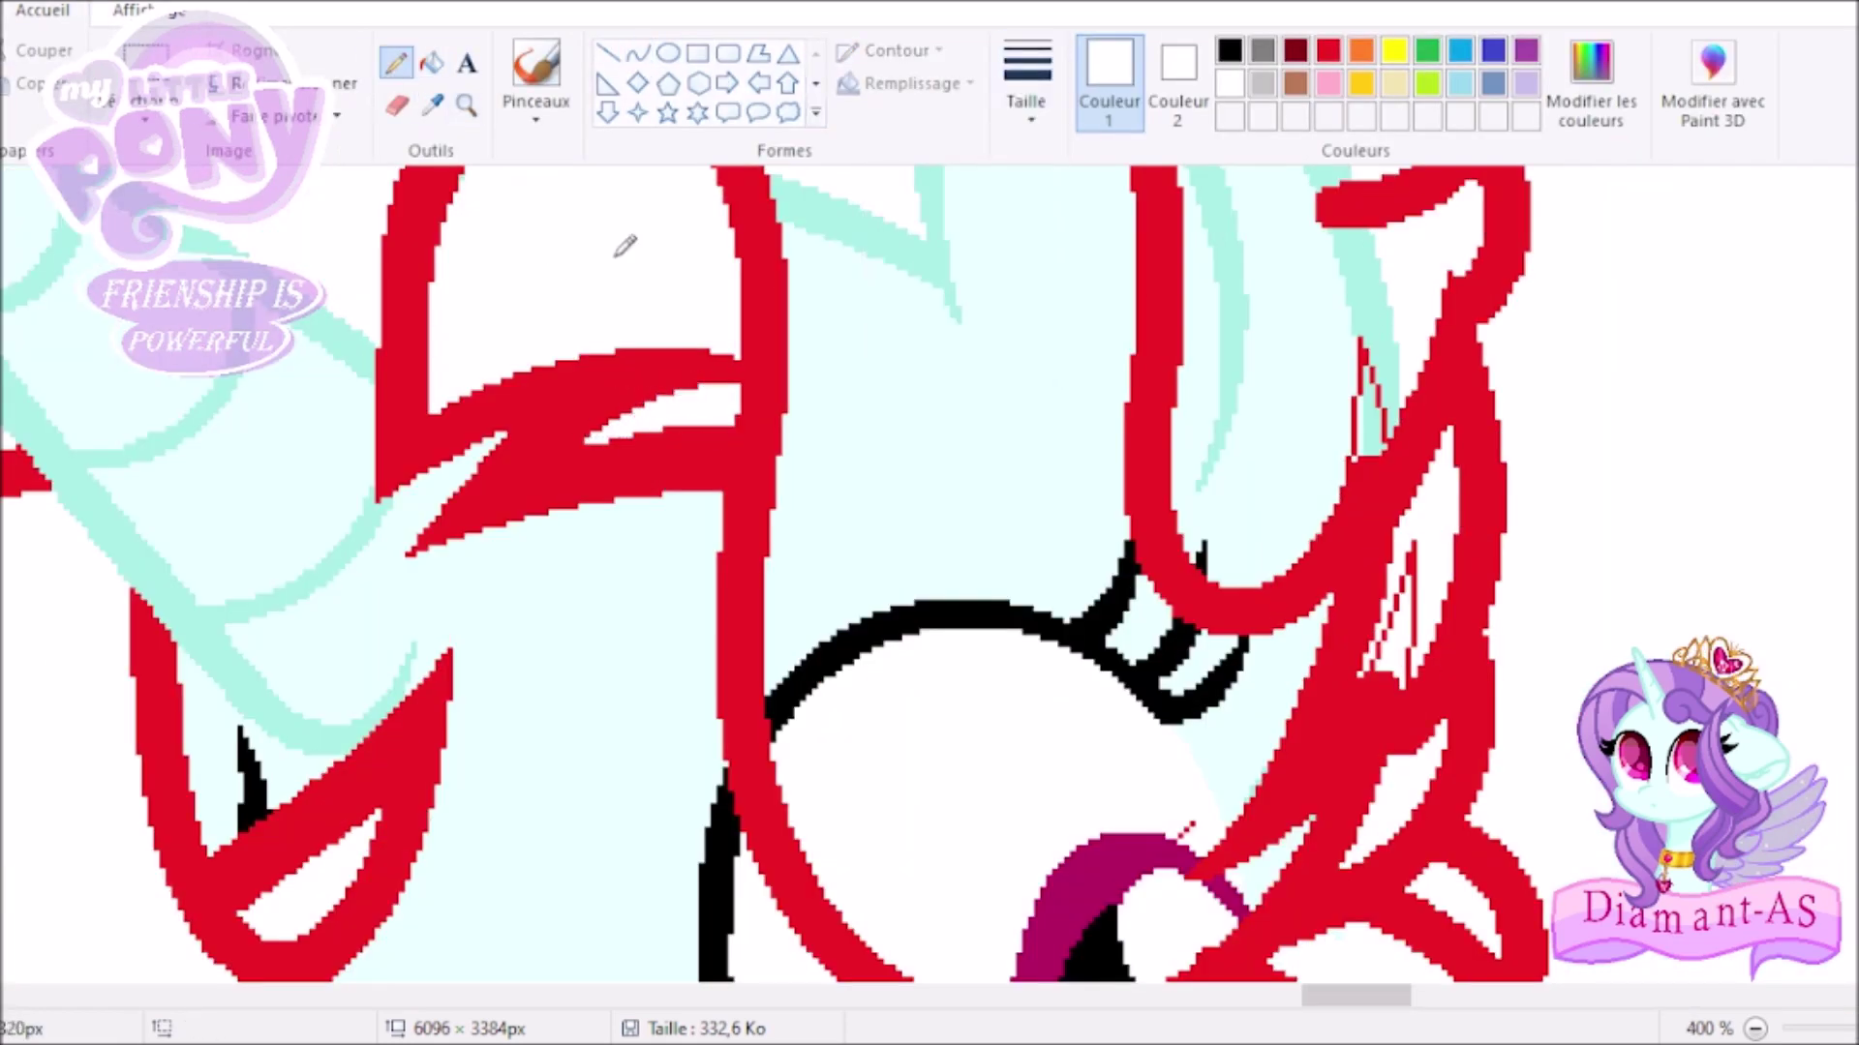
pyautogui.click(432, 62)
pyautogui.scroll(-3, 736, 370)
pyautogui.click(1123, 561)
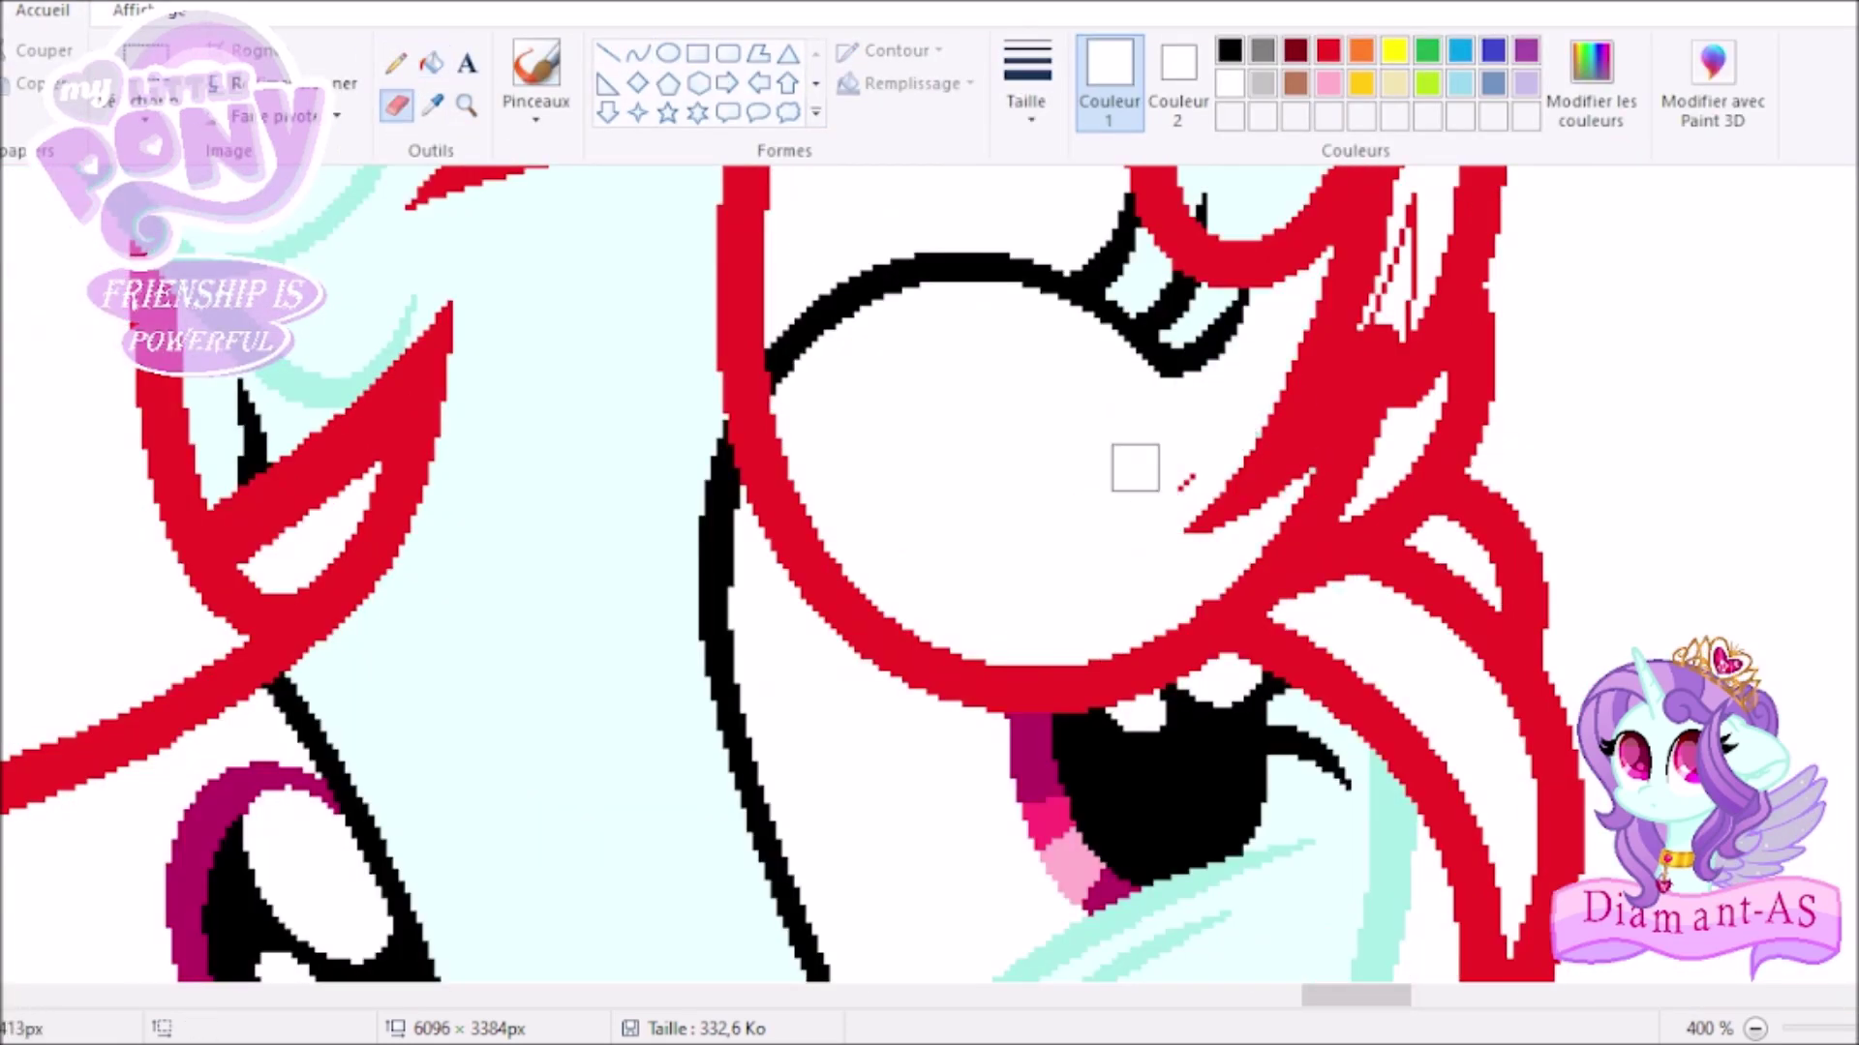
pyautogui.click(432, 62)
pyautogui.click(1166, 374)
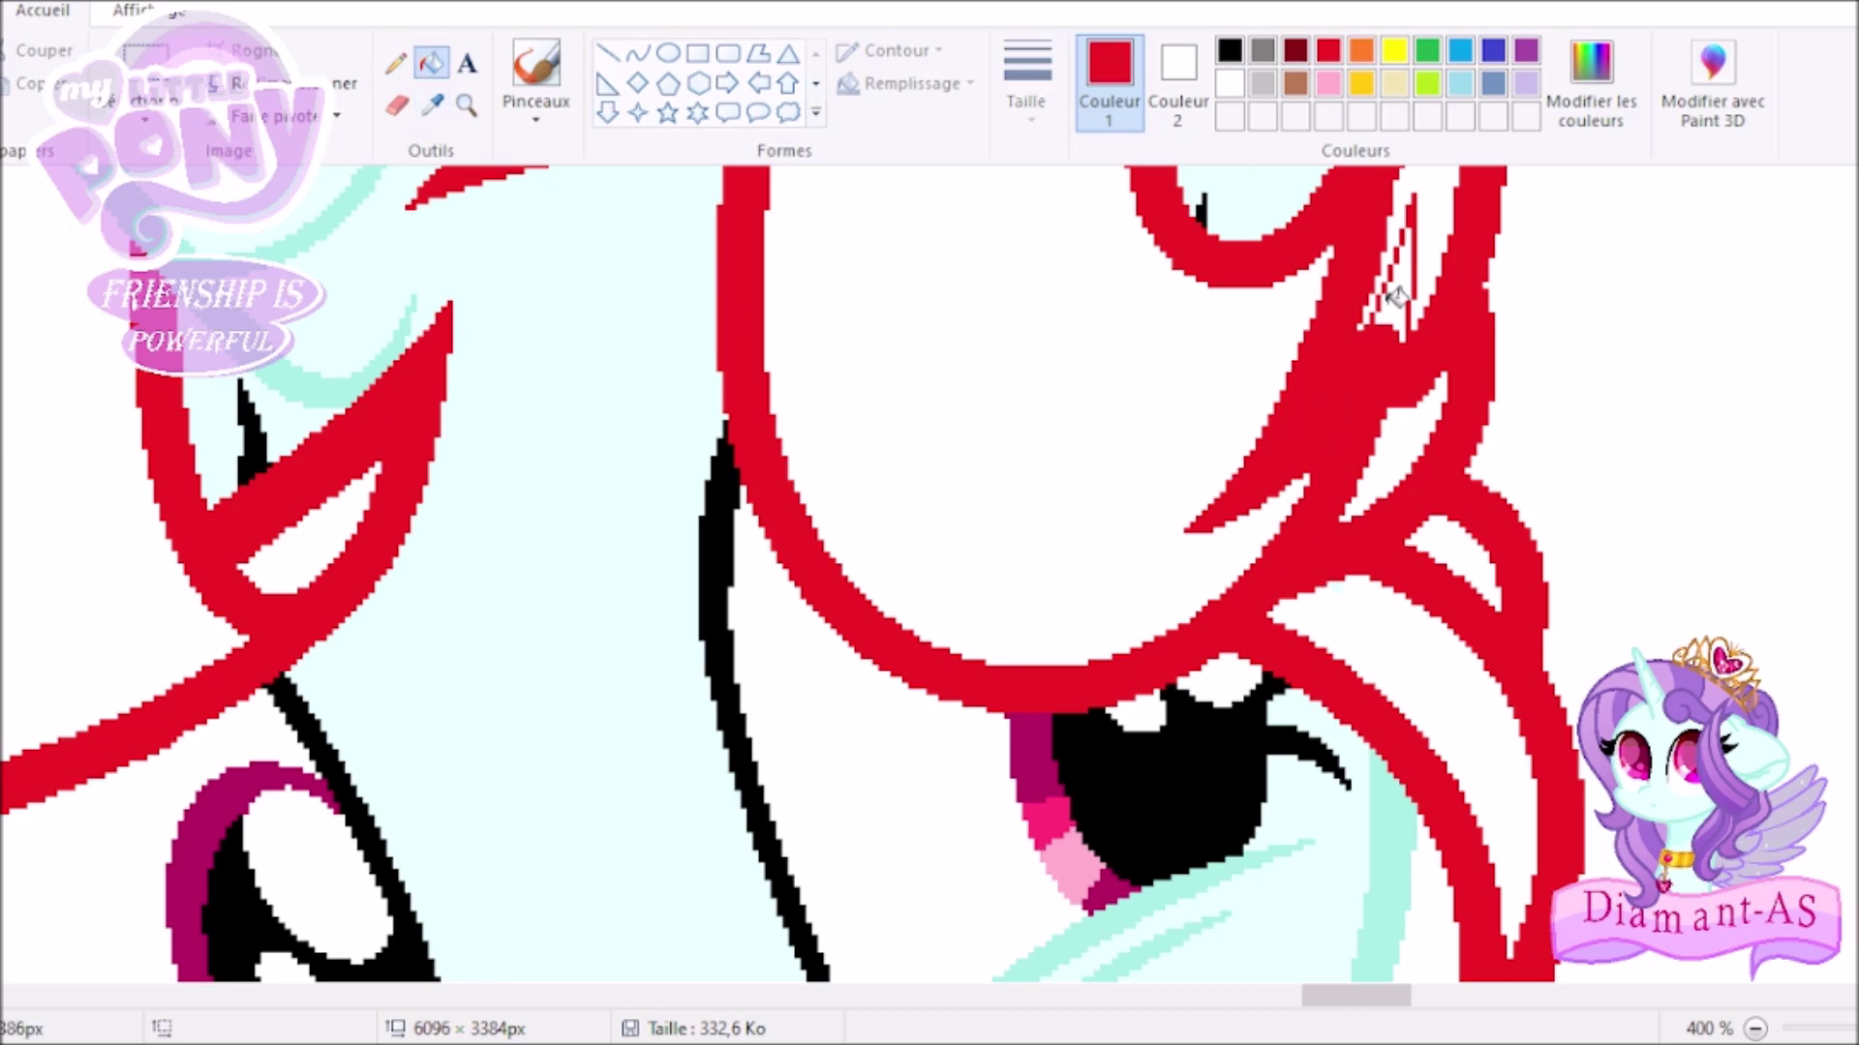
pyautogui.click(1395, 295)
# Redraw the ear's outline in pale turquoise over the overlapping red hair ends and remove the stubs inside the ear.
pyautogui.scroll(4, 1395, 295)
pyautogui.click(431, 105)
pyautogui.click(921, 315)
pyautogui.click(637, 52)
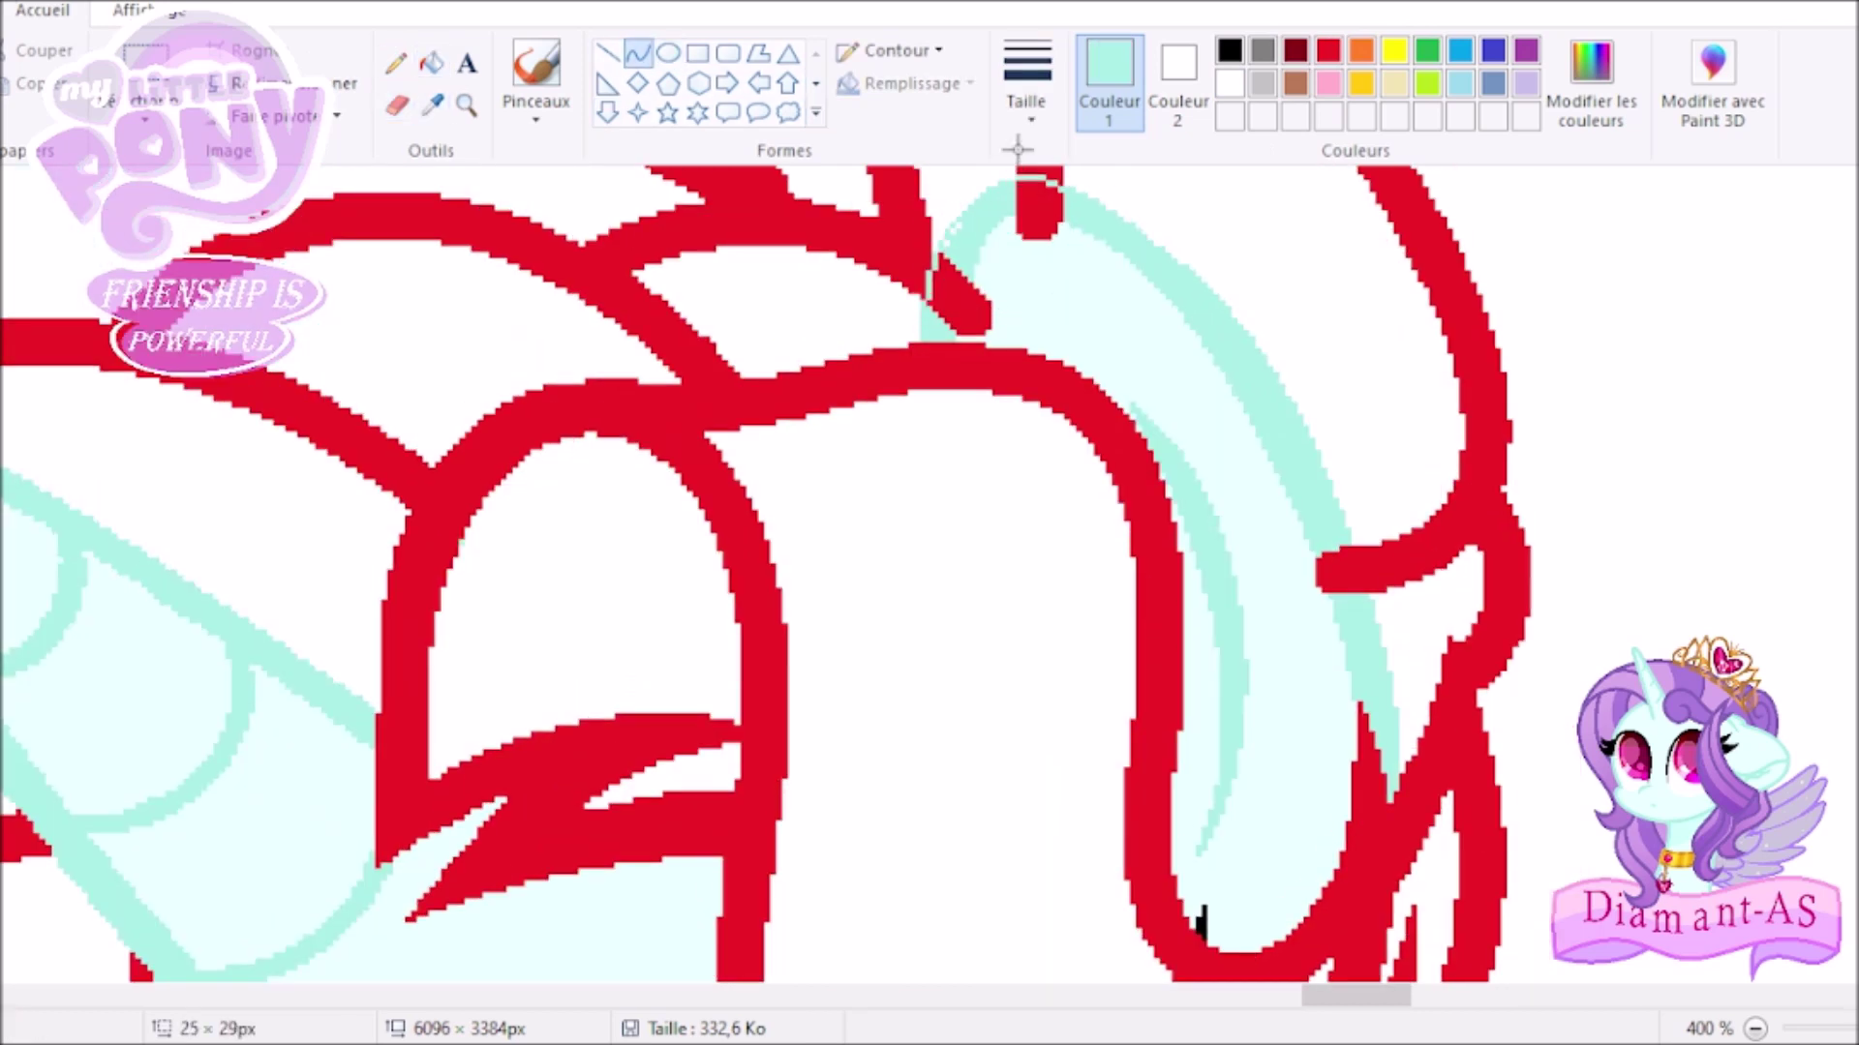
pyautogui.click(431, 105)
pyautogui.click(1287, 581)
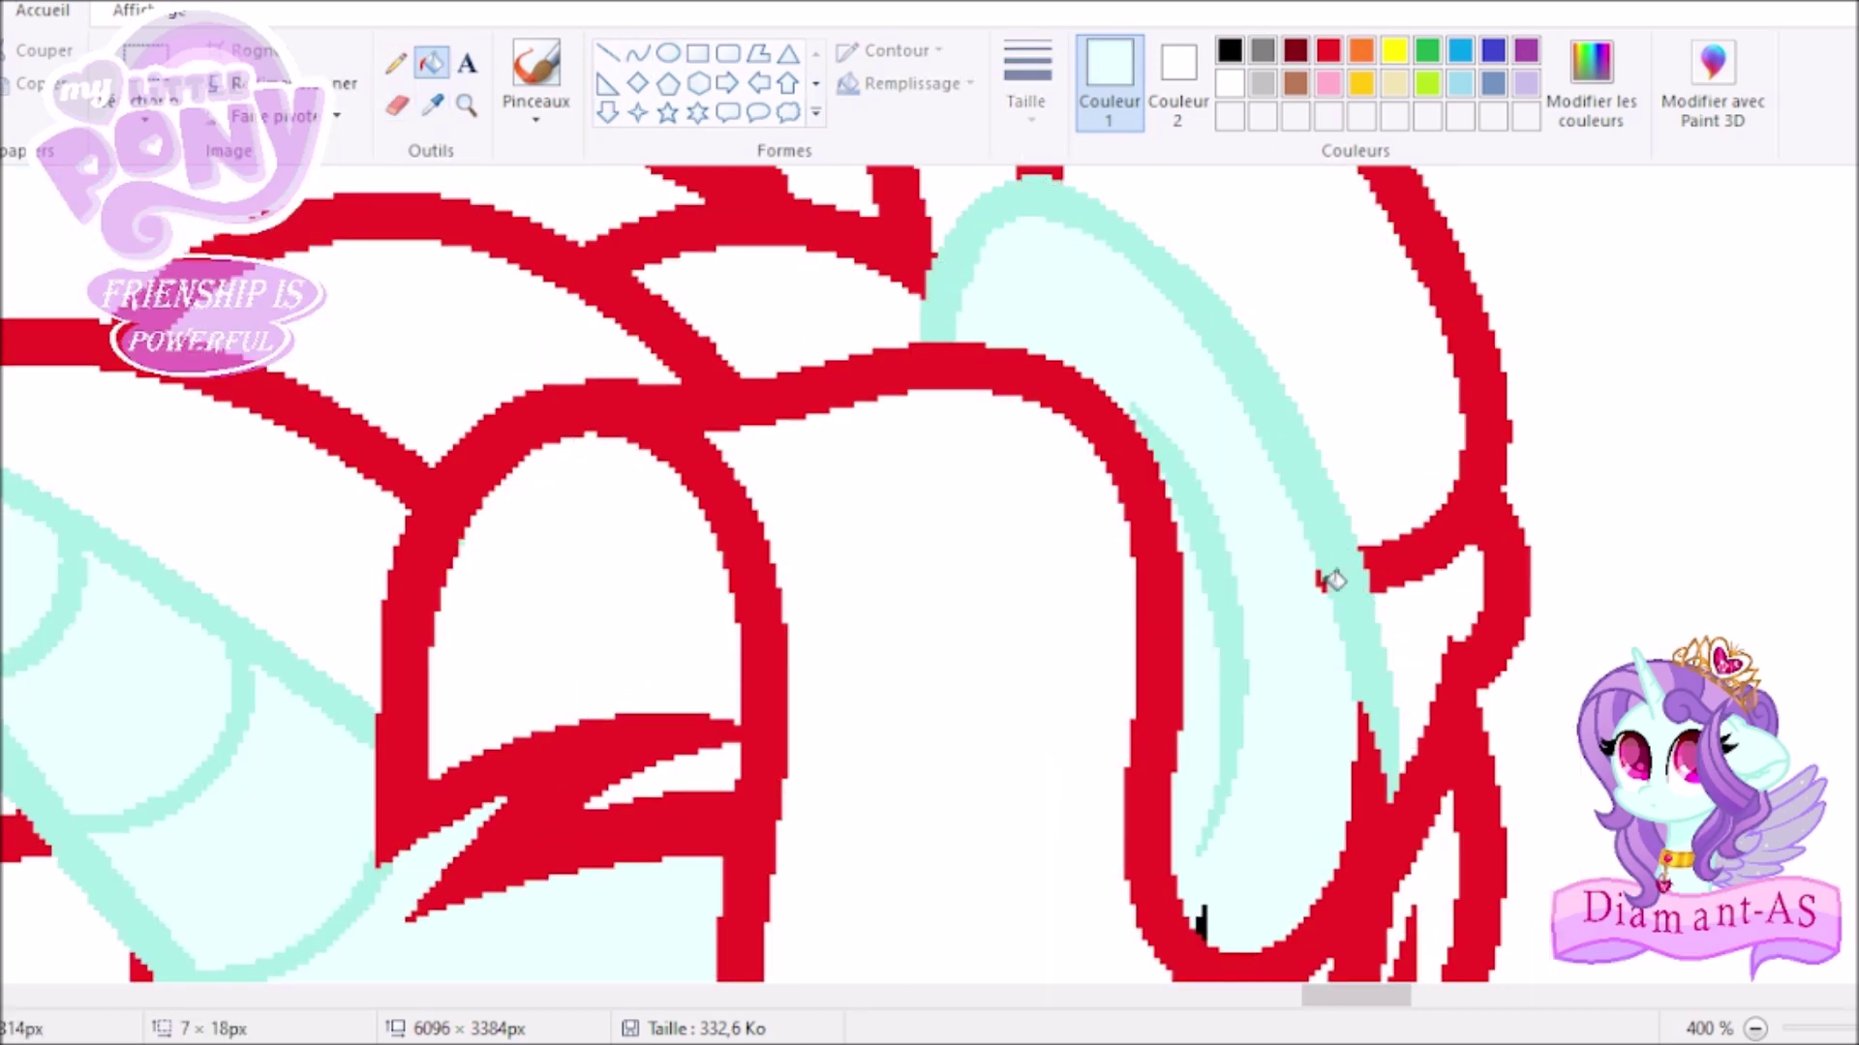
pyautogui.click(397, 105)
# Fill the inside of the curled mane lock beside the neck with white.
pyautogui.scroll(4, 841, 523)
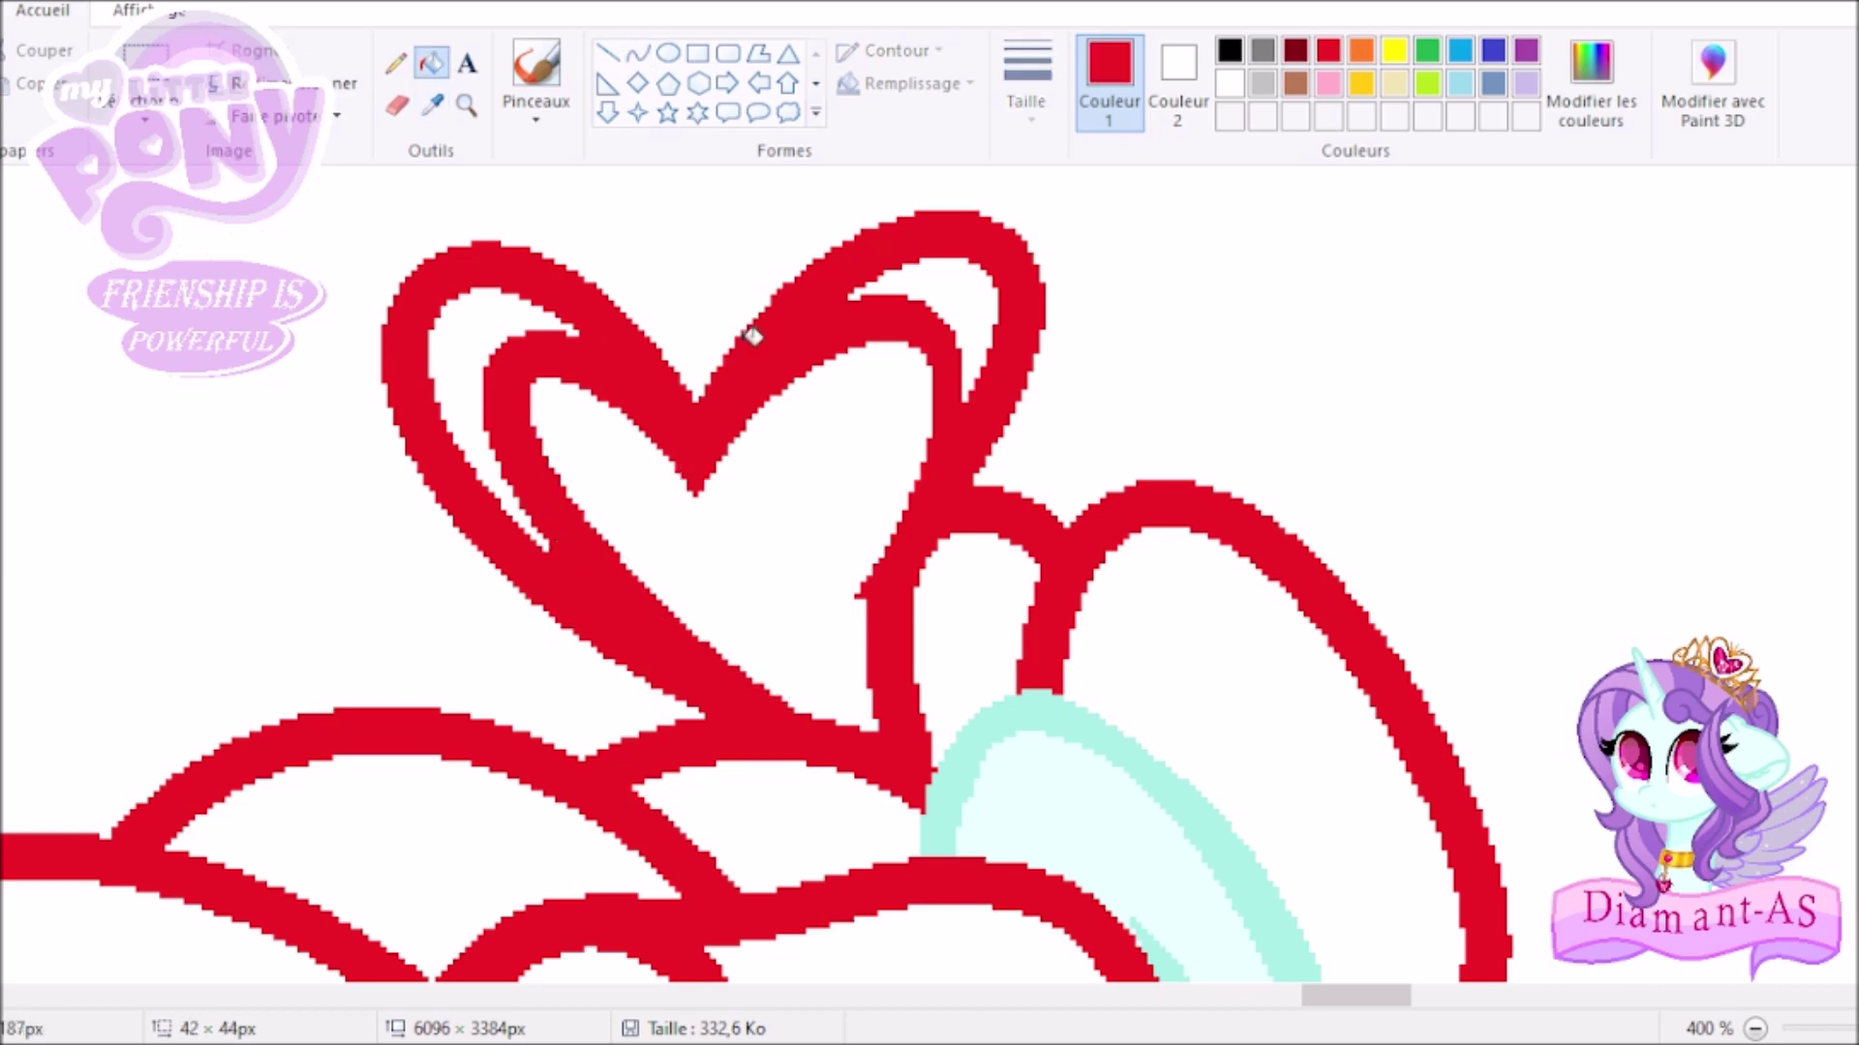
pyautogui.scroll(-5, 753, 336)
pyautogui.scroll(3, 1000, 361)
pyautogui.scroll(-2, 1000, 361)
pyautogui.scroll(2, 1142, 771)
pyautogui.click(432, 105)
pyautogui.click(803, 290)
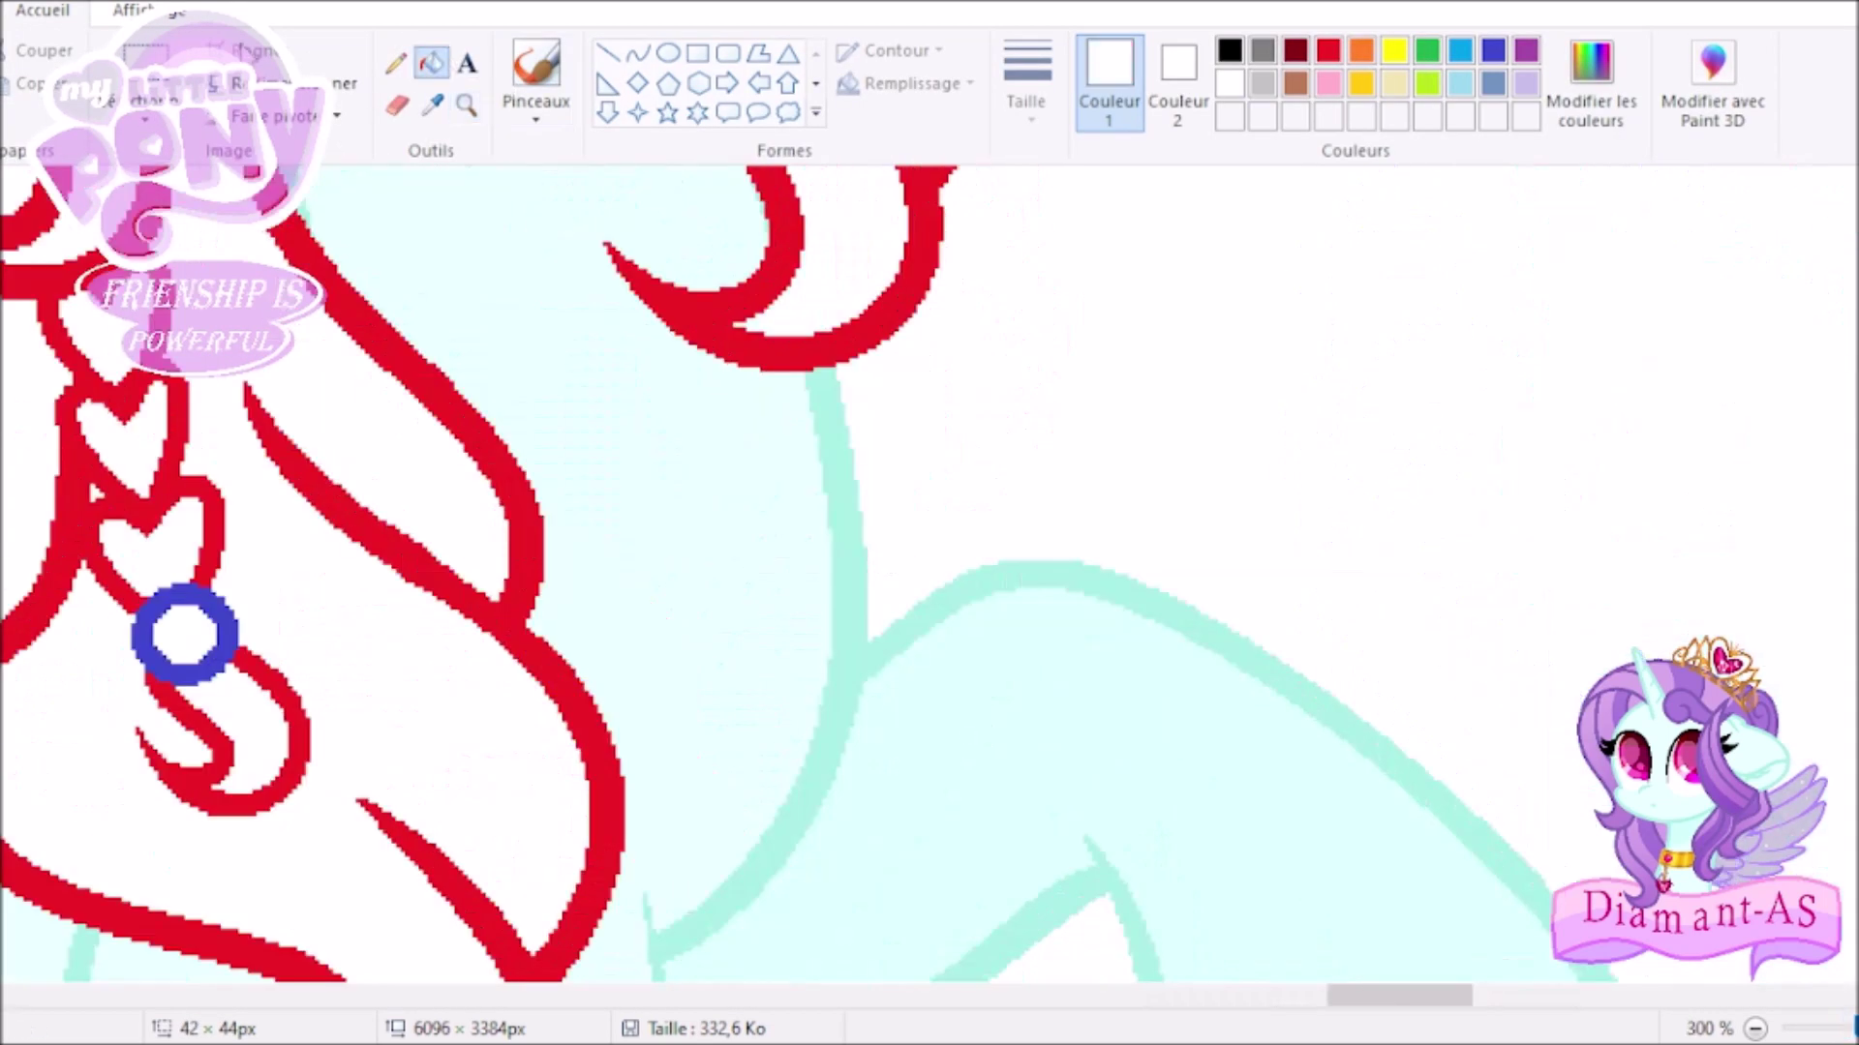
# Recolour the braid's blue ring beige and shade its inside with yellow using the reference pony's colours.
pyautogui.scroll(-5, 184, 634)
pyautogui.doubleClick(1784, 519)
pyautogui.doubleClick(1792, 519)
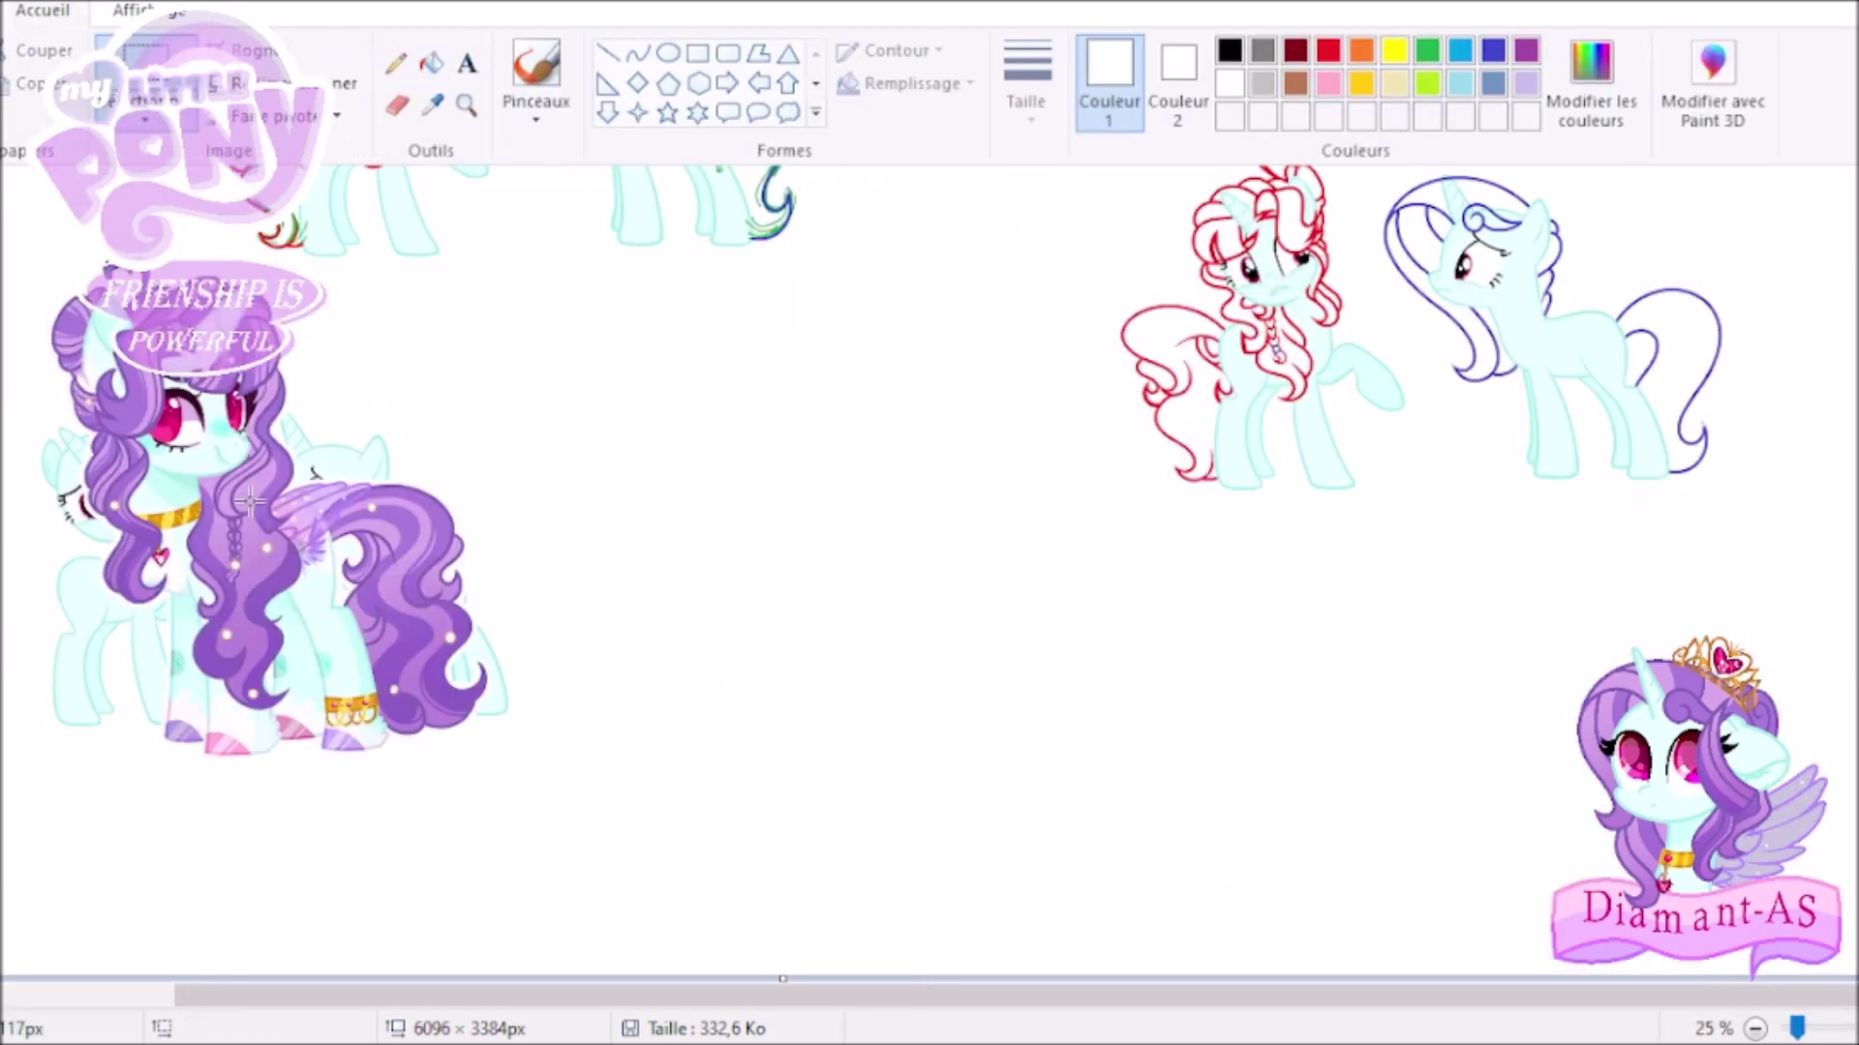
pyautogui.scroll(2, 1278, 358)
pyautogui.click(432, 104)
pyautogui.click(477, 523)
pyautogui.scroll(1, 968, 764)
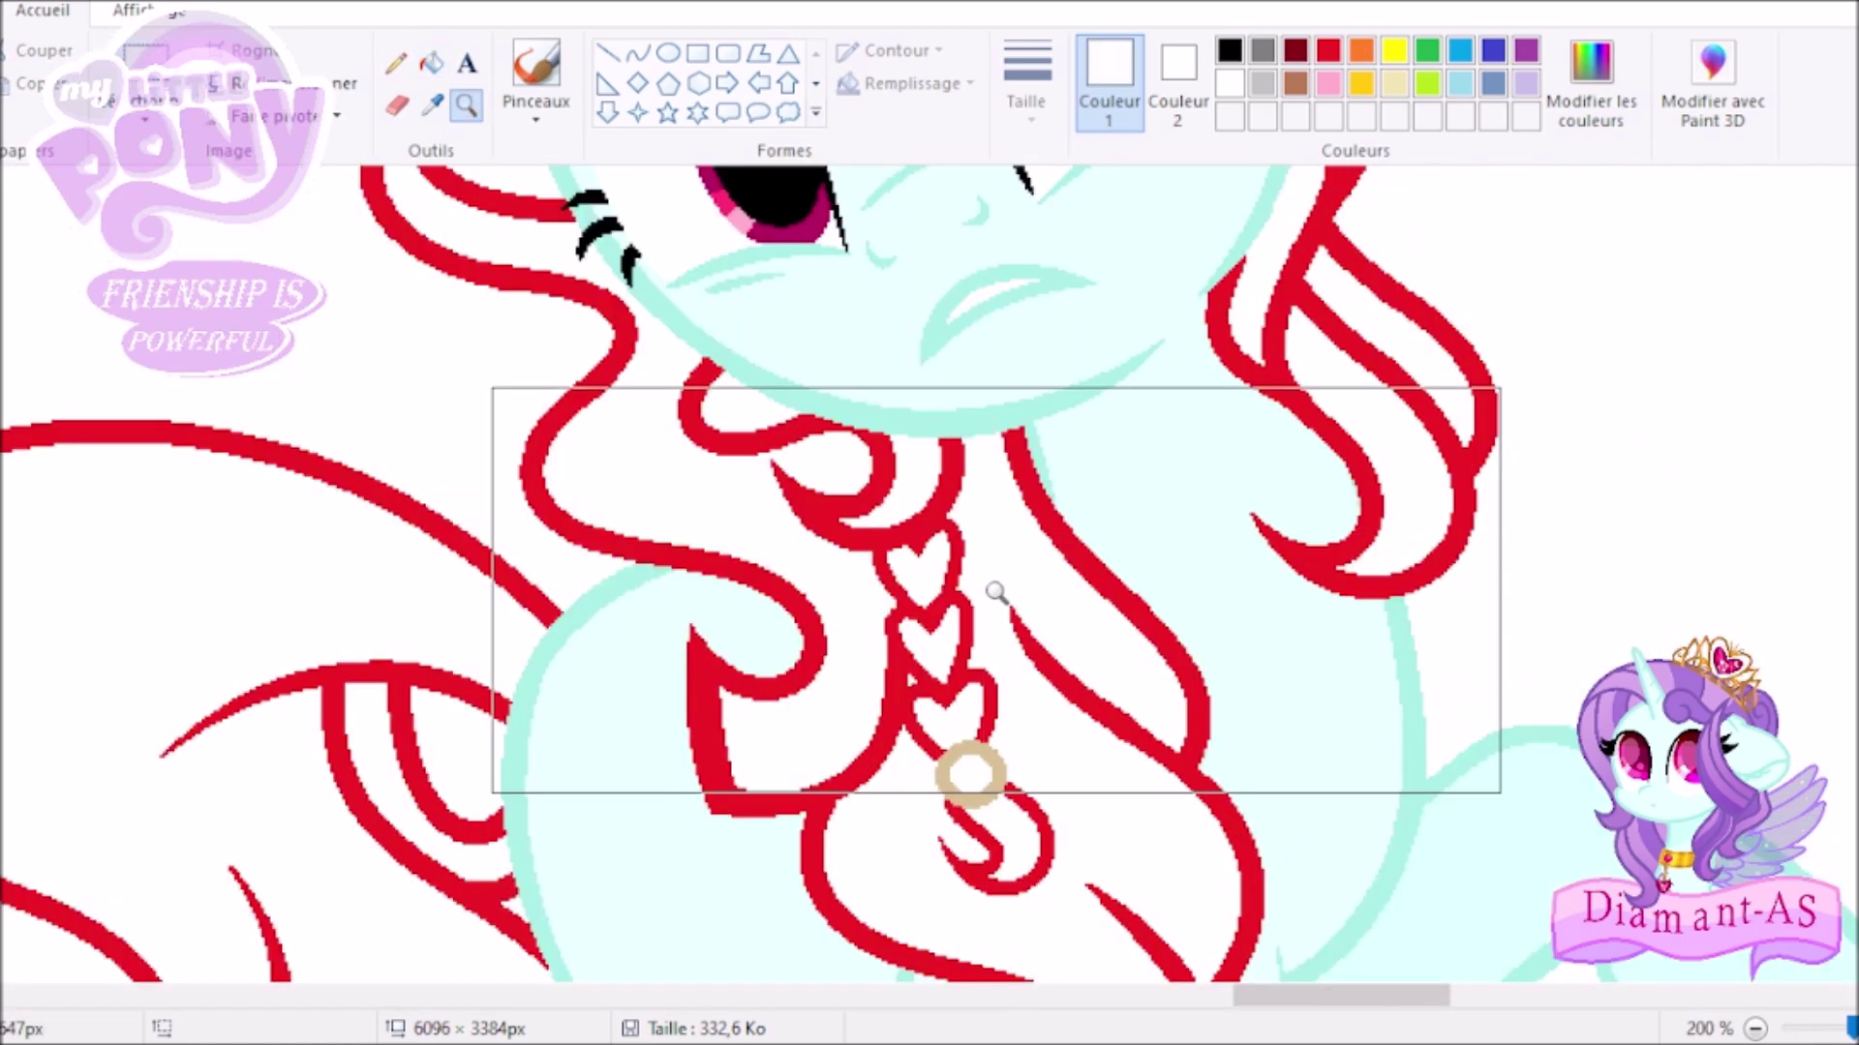
pyautogui.scroll(4, 593, 474)
pyautogui.click(433, 104)
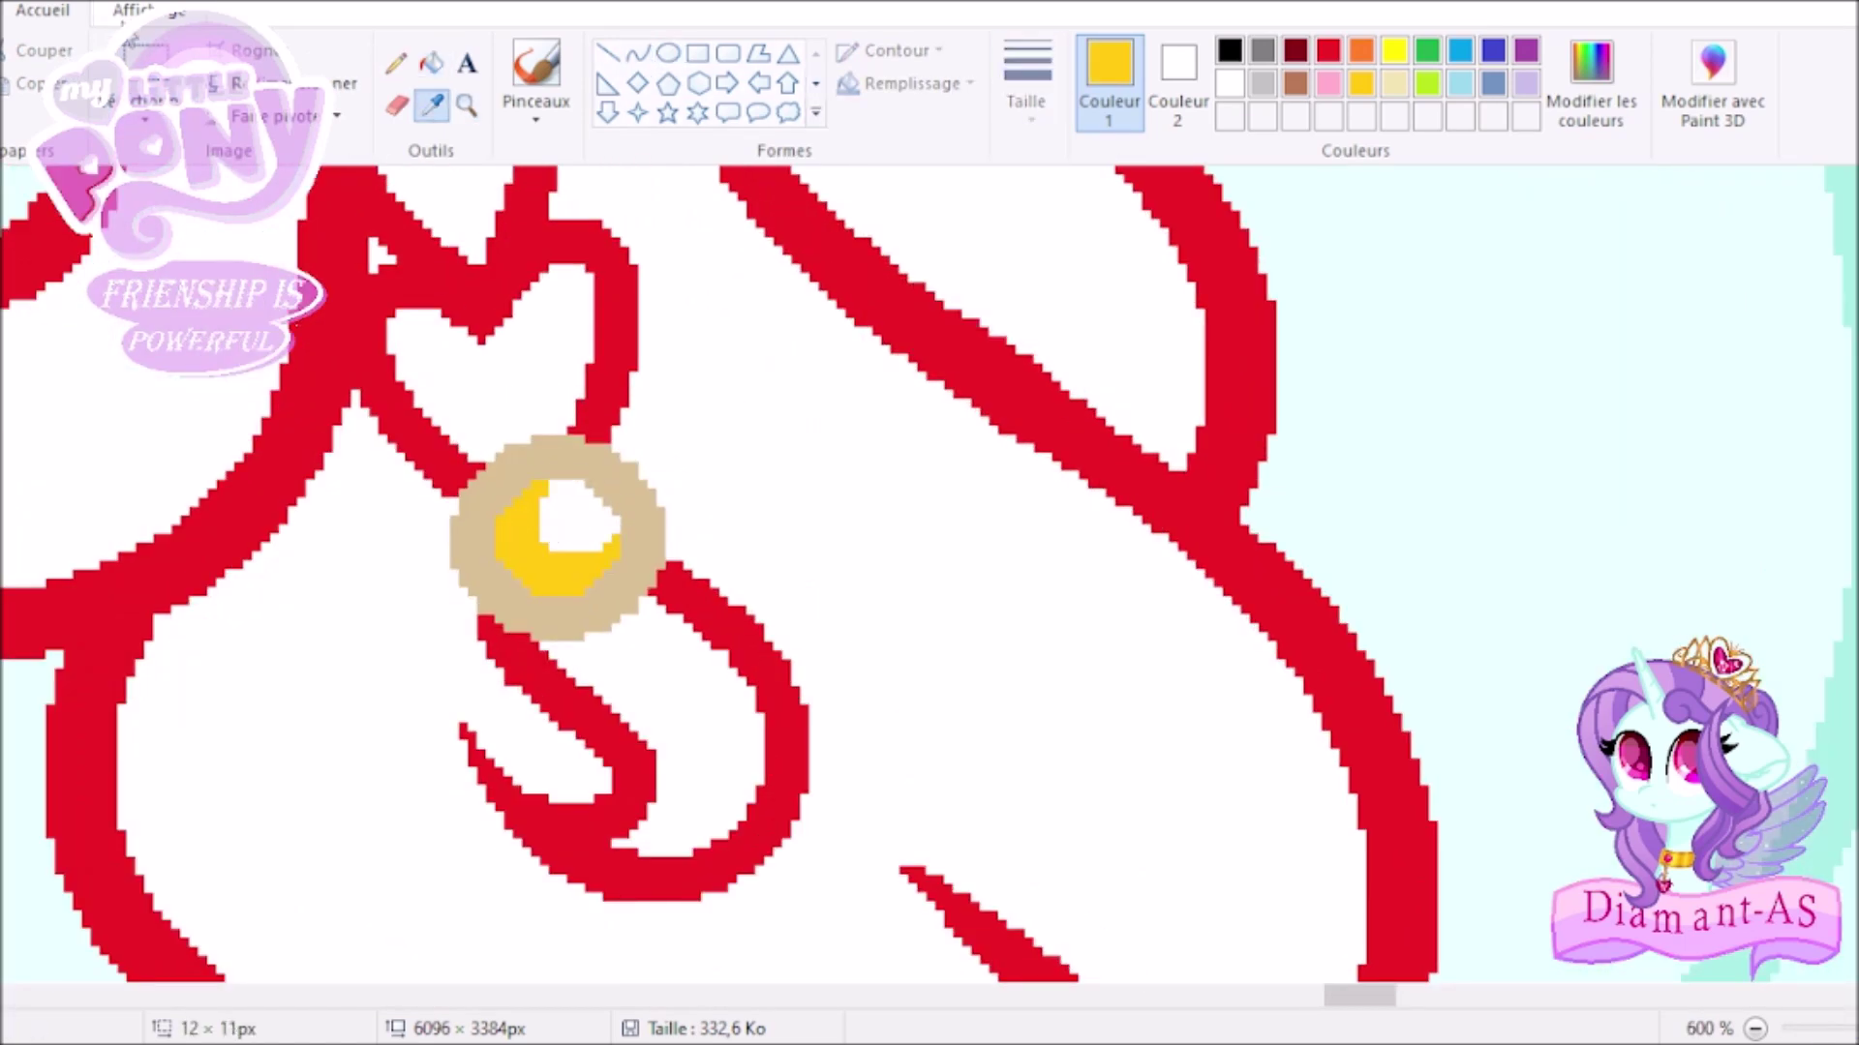
# Undo the last two changes and fill the gap between the pointed locks near the eyelashes with white.
pyautogui.scroll(-5, 561, 522)
pyautogui.scroll(3, 296, 581)
pyautogui.hscroll(3, 295, 581)
pyautogui.hotkey('ctrl', 'z')
pyautogui.hotkey('ctrl', 'z')
pyautogui.scroll(3, 678, 573)
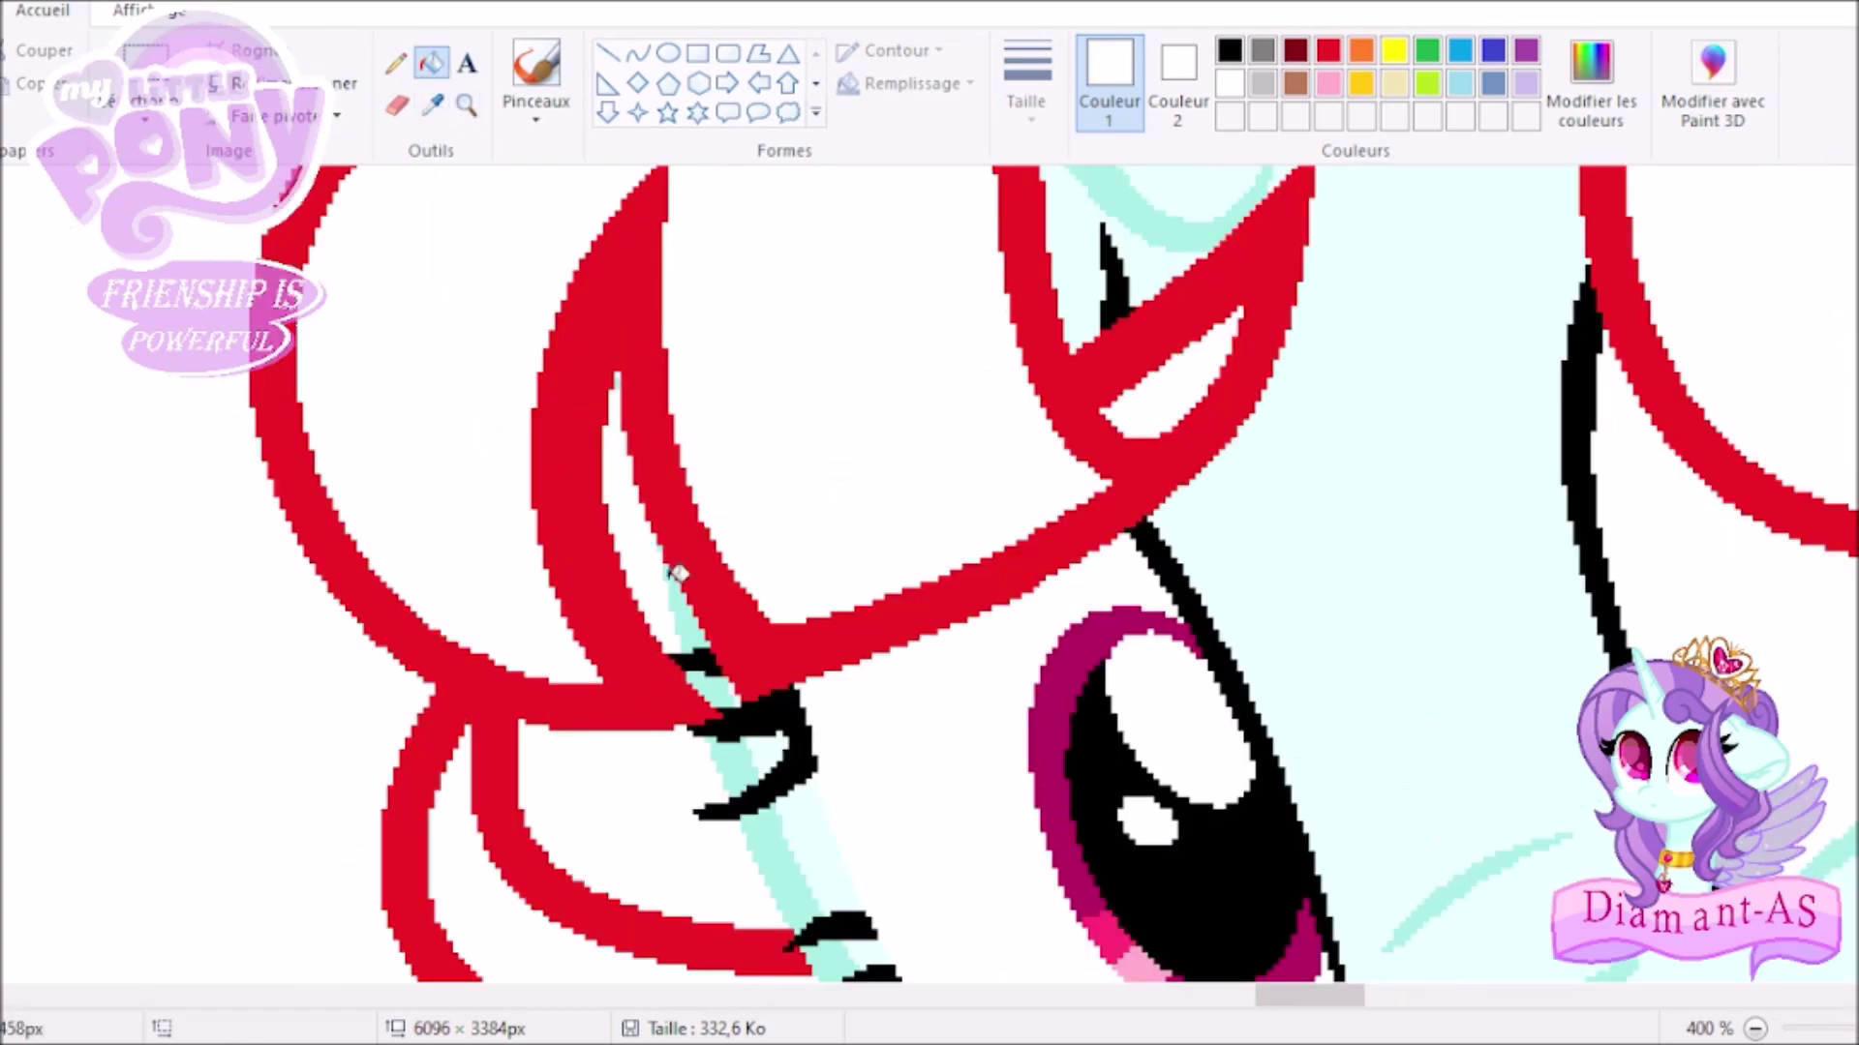
# Recolour the first pony's red mane, tail and heart outlines with purple sampled from the reference pony.
pyautogui.click(433, 105)
pyautogui.scroll(-5, 929, 571)
pyautogui.scroll(1, 929, 571)
pyautogui.hscroll(10, 930, 571)
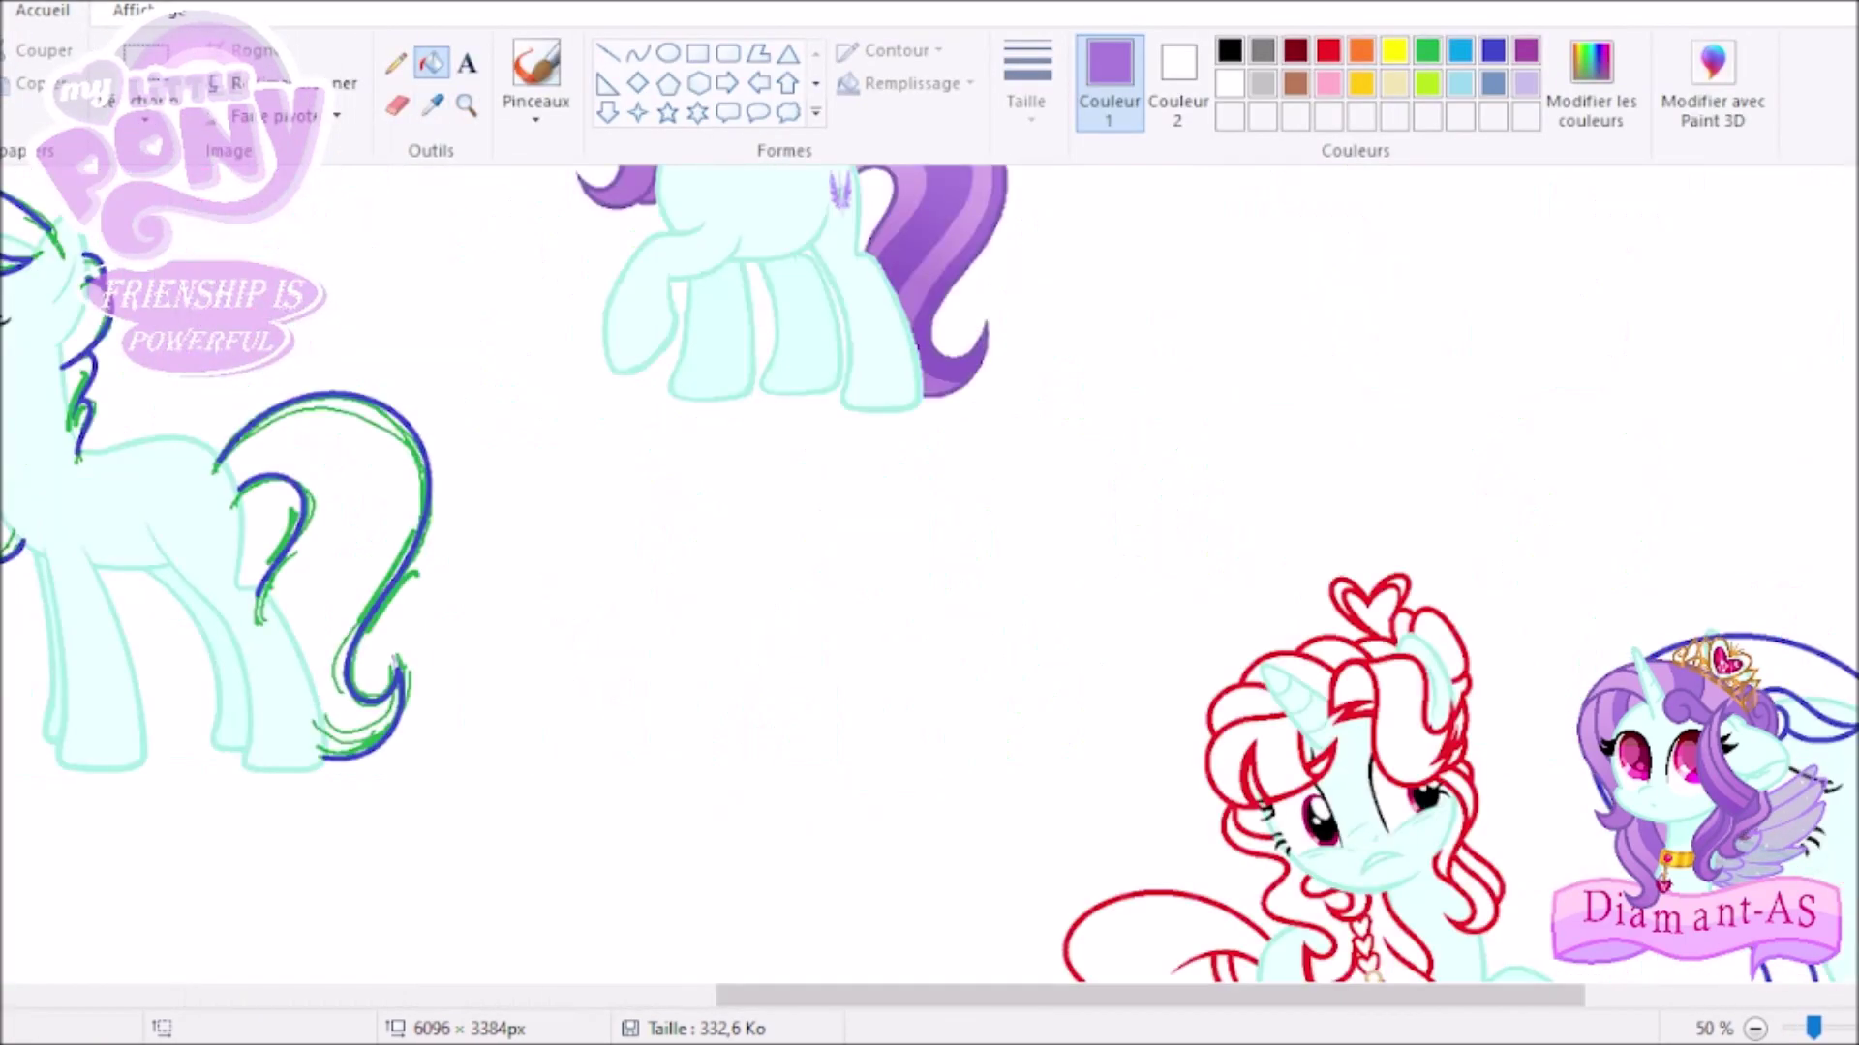
pyautogui.click(1287, 387)
pyautogui.hscroll(5, 1287, 387)
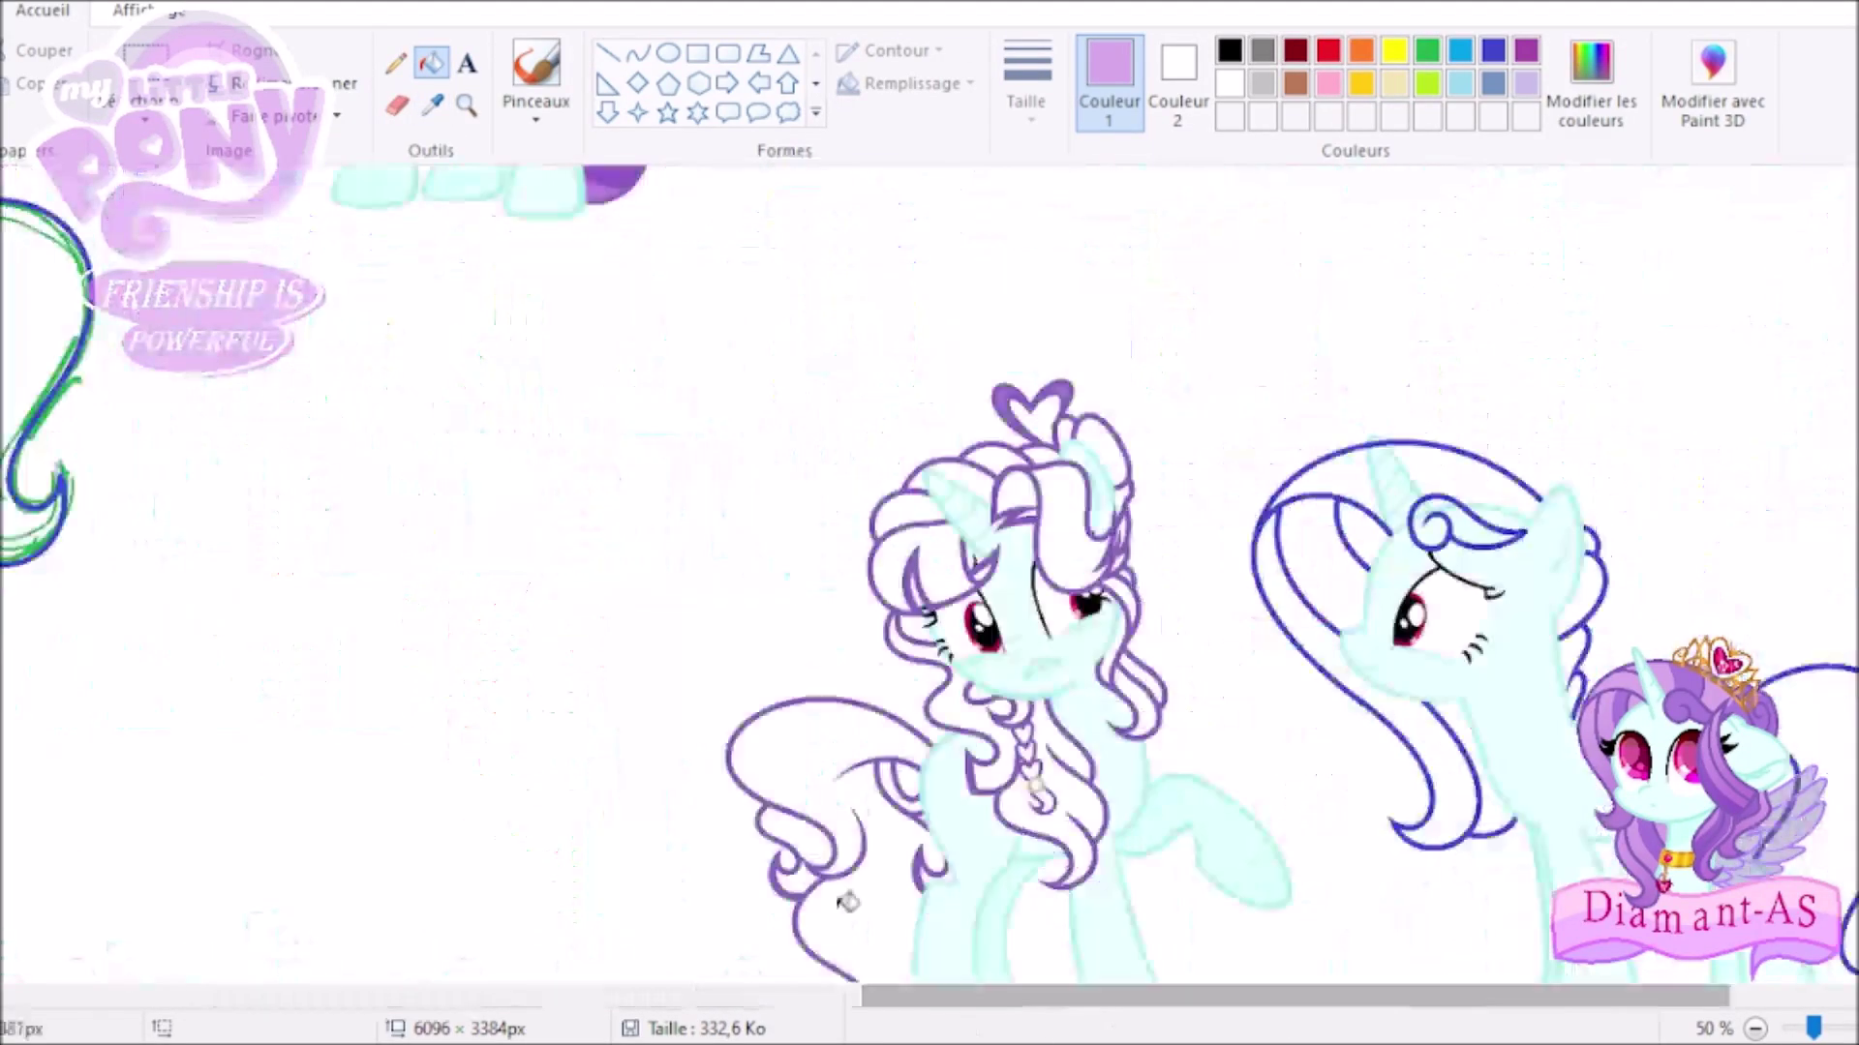
# Redraw the second pony's horn in pale turquoise over the mane line and fill the forelock with white.
pyautogui.click(466, 105)
pyautogui.click(638, 54)
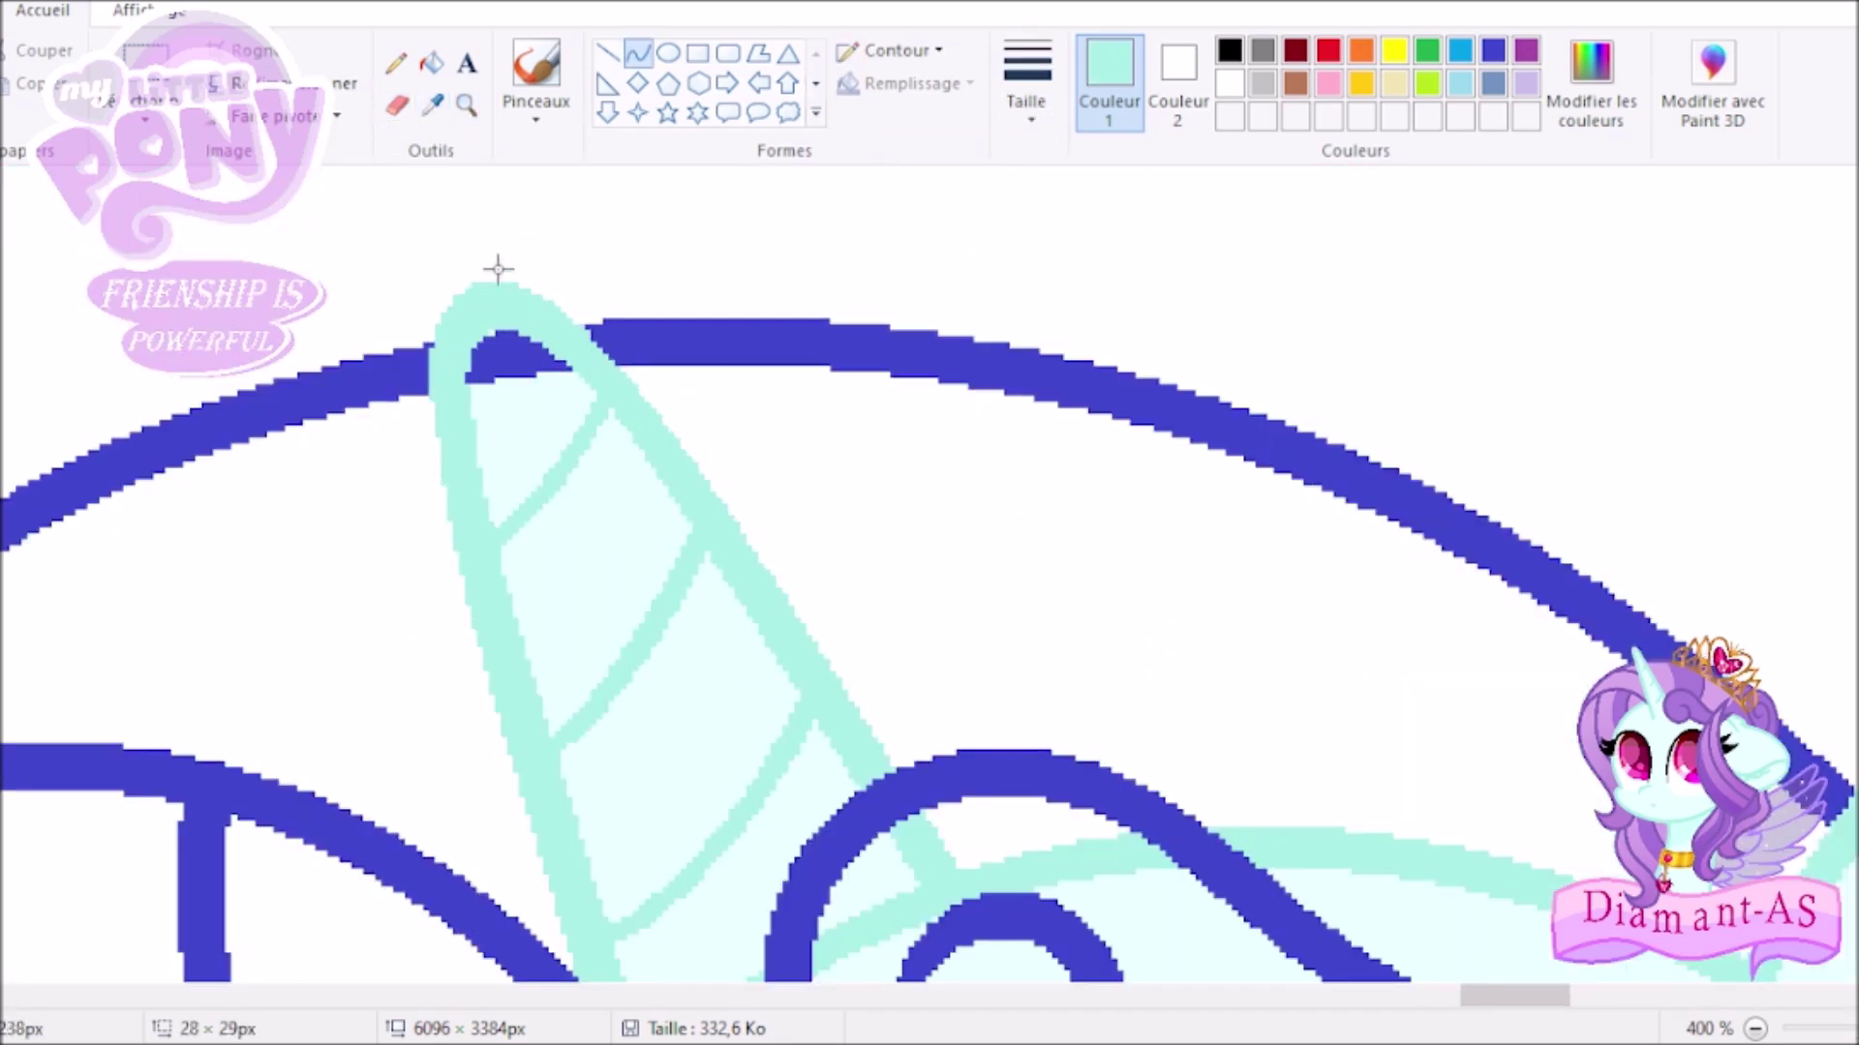
pyautogui.click(432, 63)
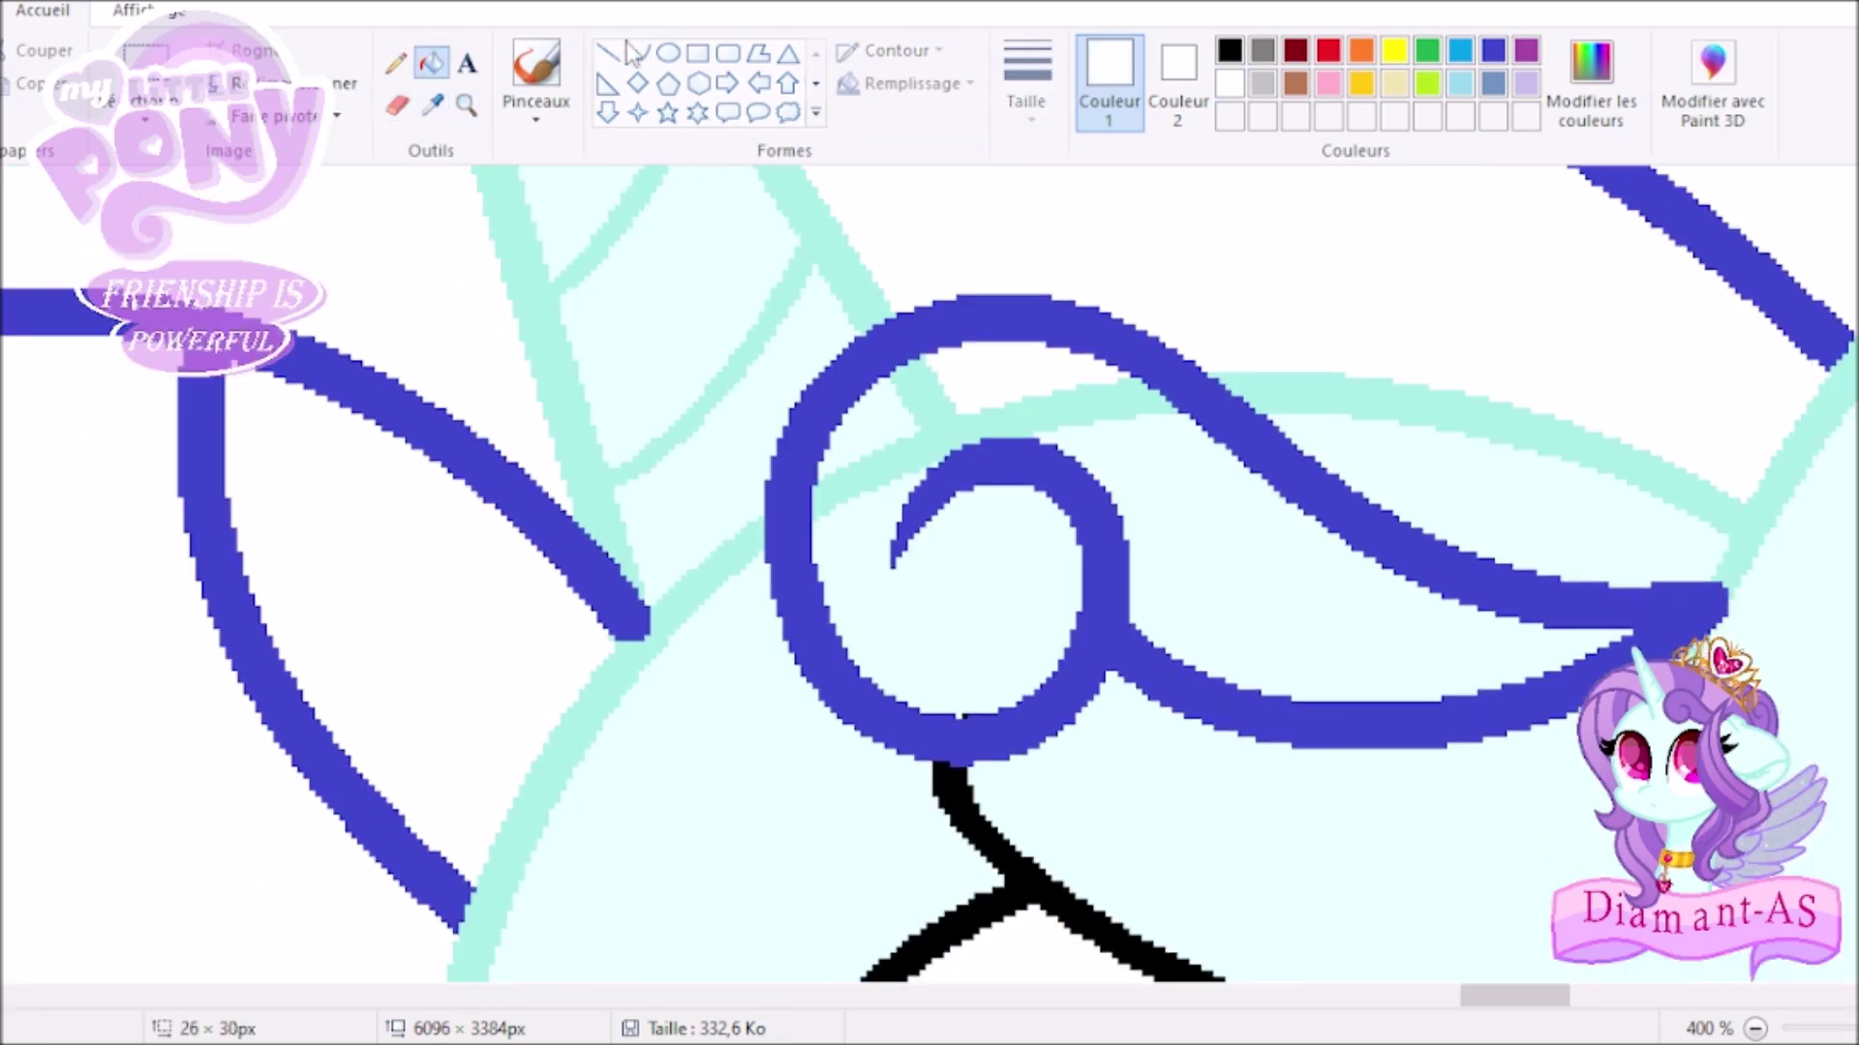
pyautogui.click(435, 73)
pyautogui.click(931, 428)
# Recolour the second pony's blue mane and tail outlines in dark purple.
pyautogui.click(431, 63)
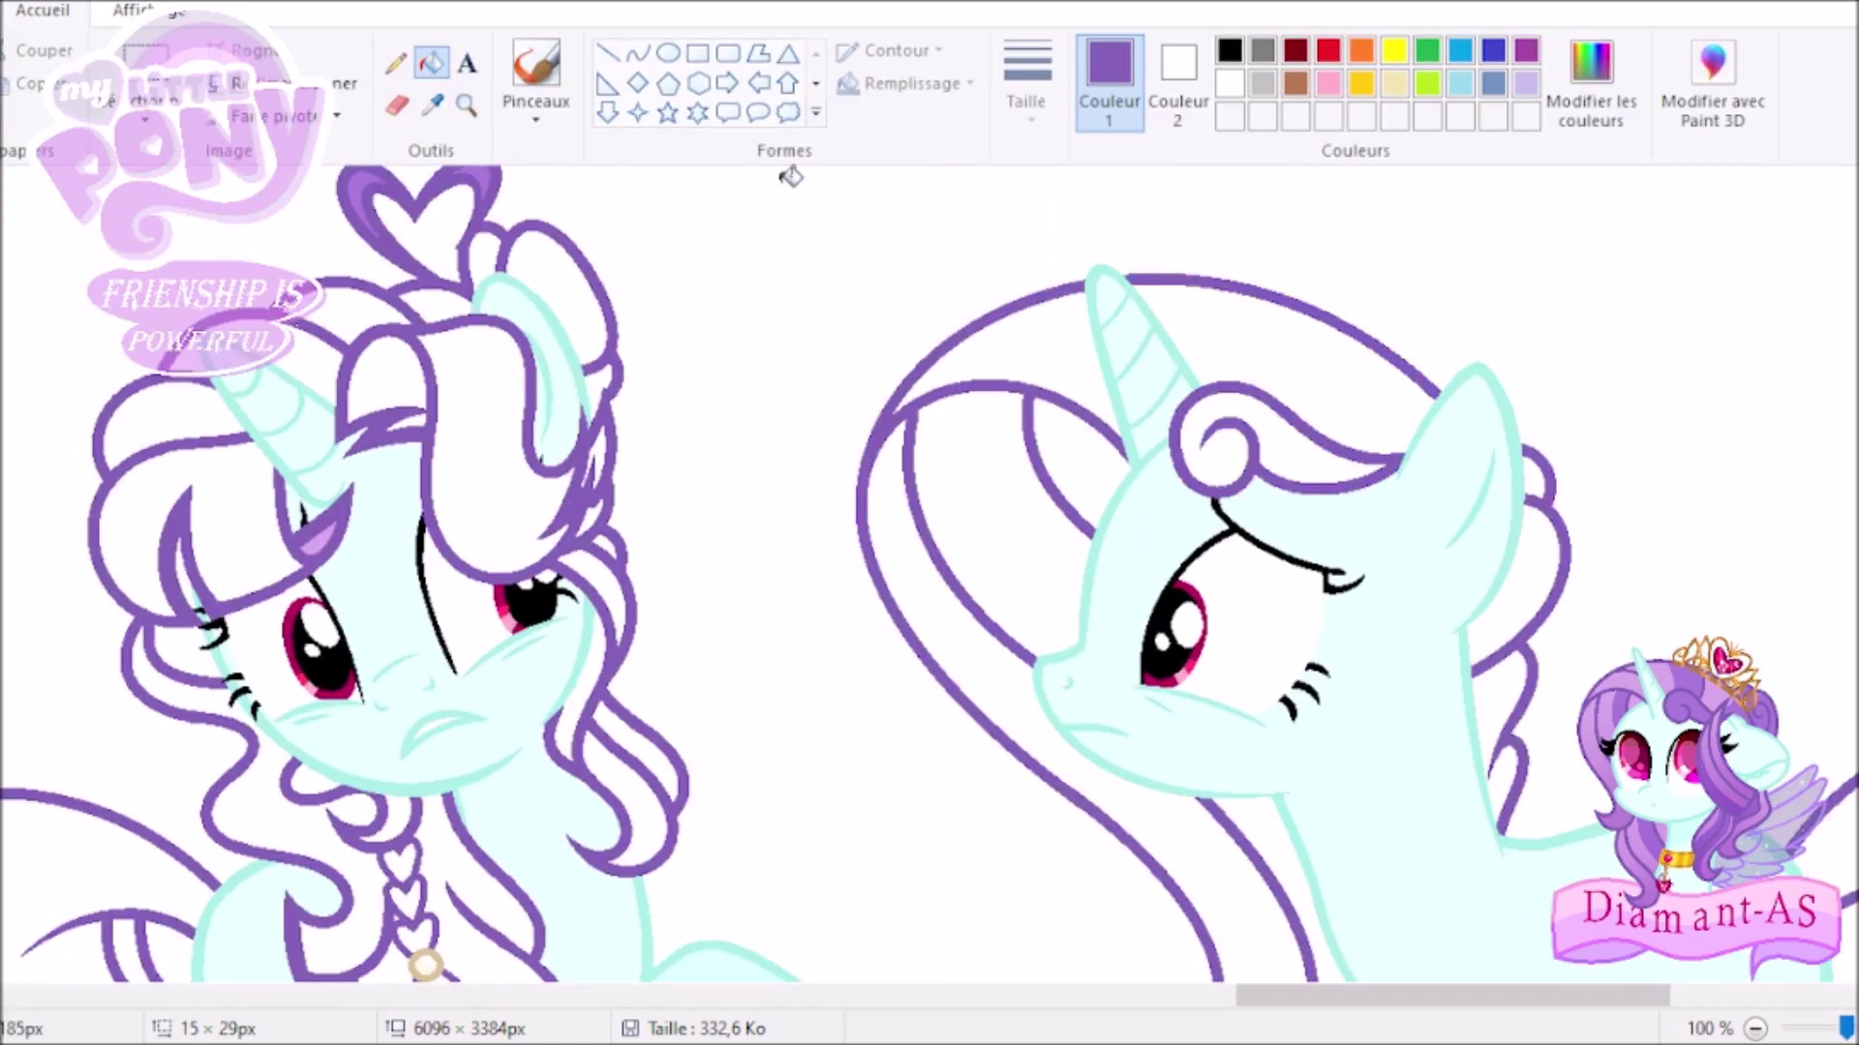
pyautogui.click(30, 63)
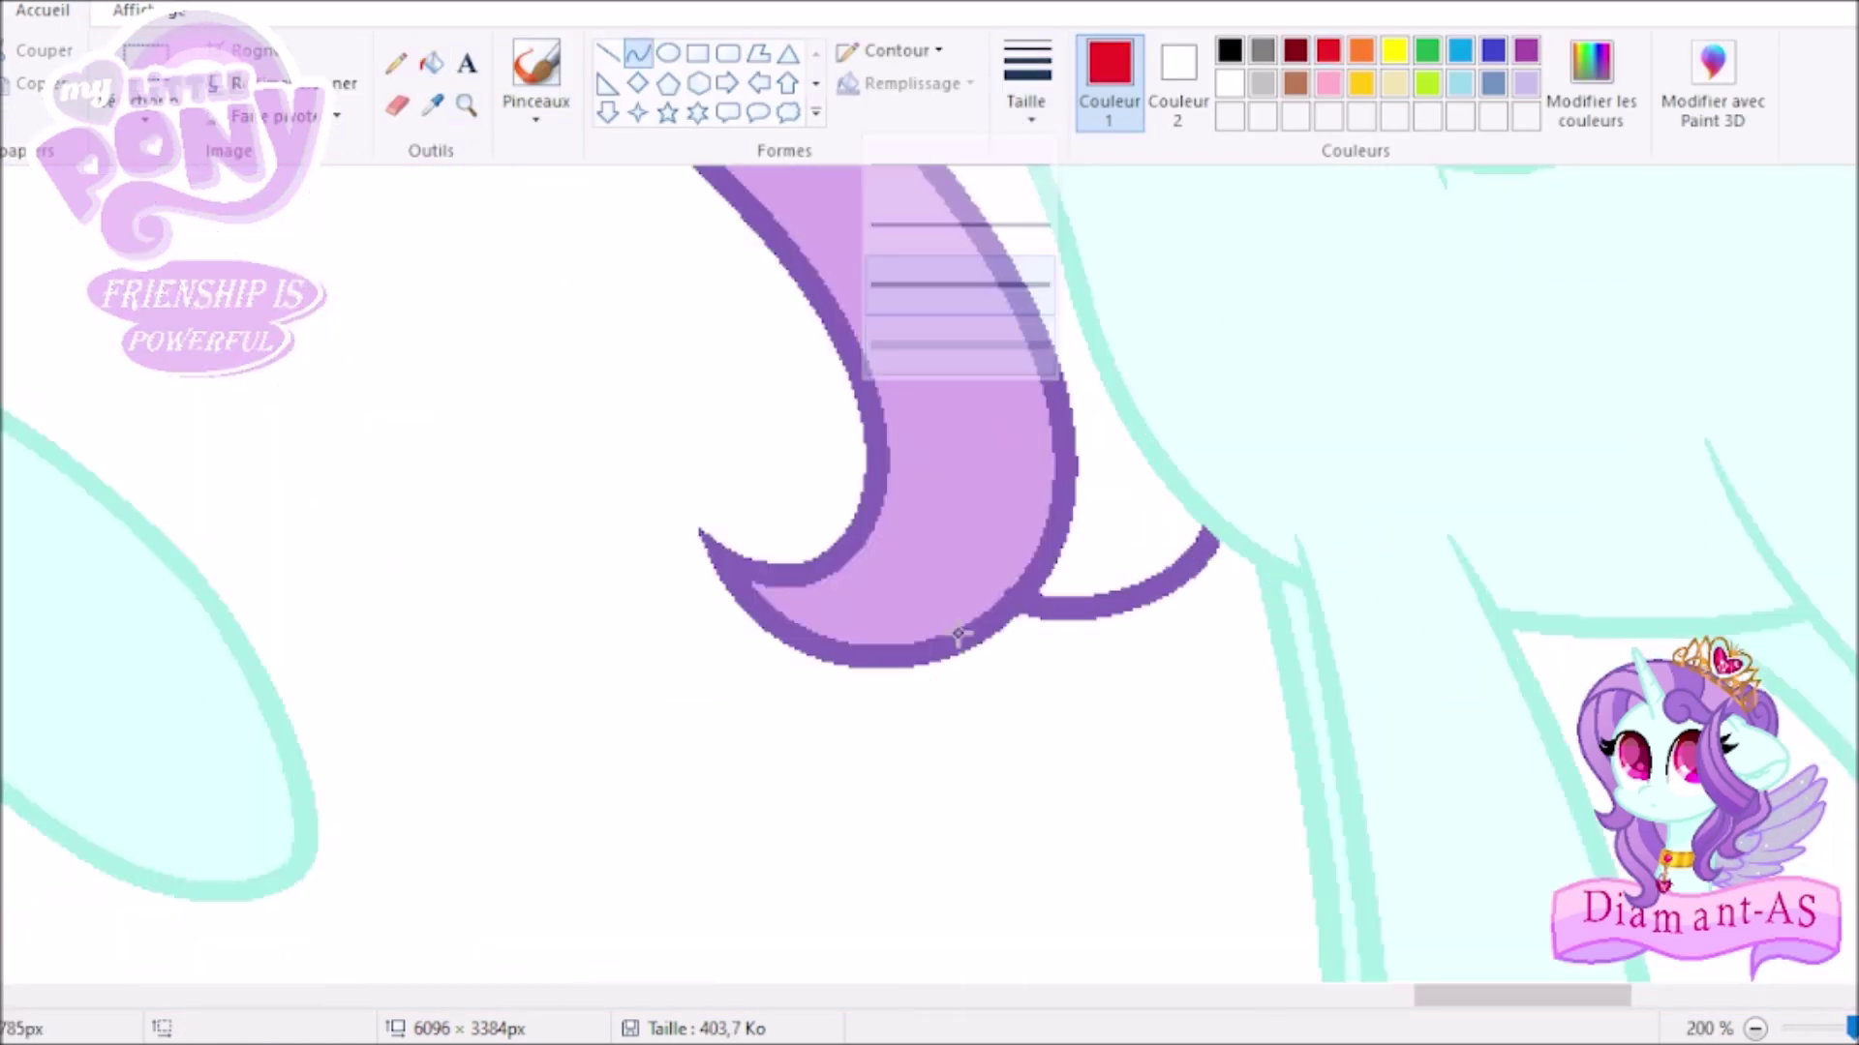
# Try a red curve from the lower edge of the second pony's long mane lock up to the chest.
pyautogui.moveTo(972, 636); pyautogui.dragTo(1249, 534)
pyautogui.moveTo(1113, 590); pyautogui.dragTo(1209, 645)
pyautogui.click(937, 50)
pyautogui.click(871, 184)
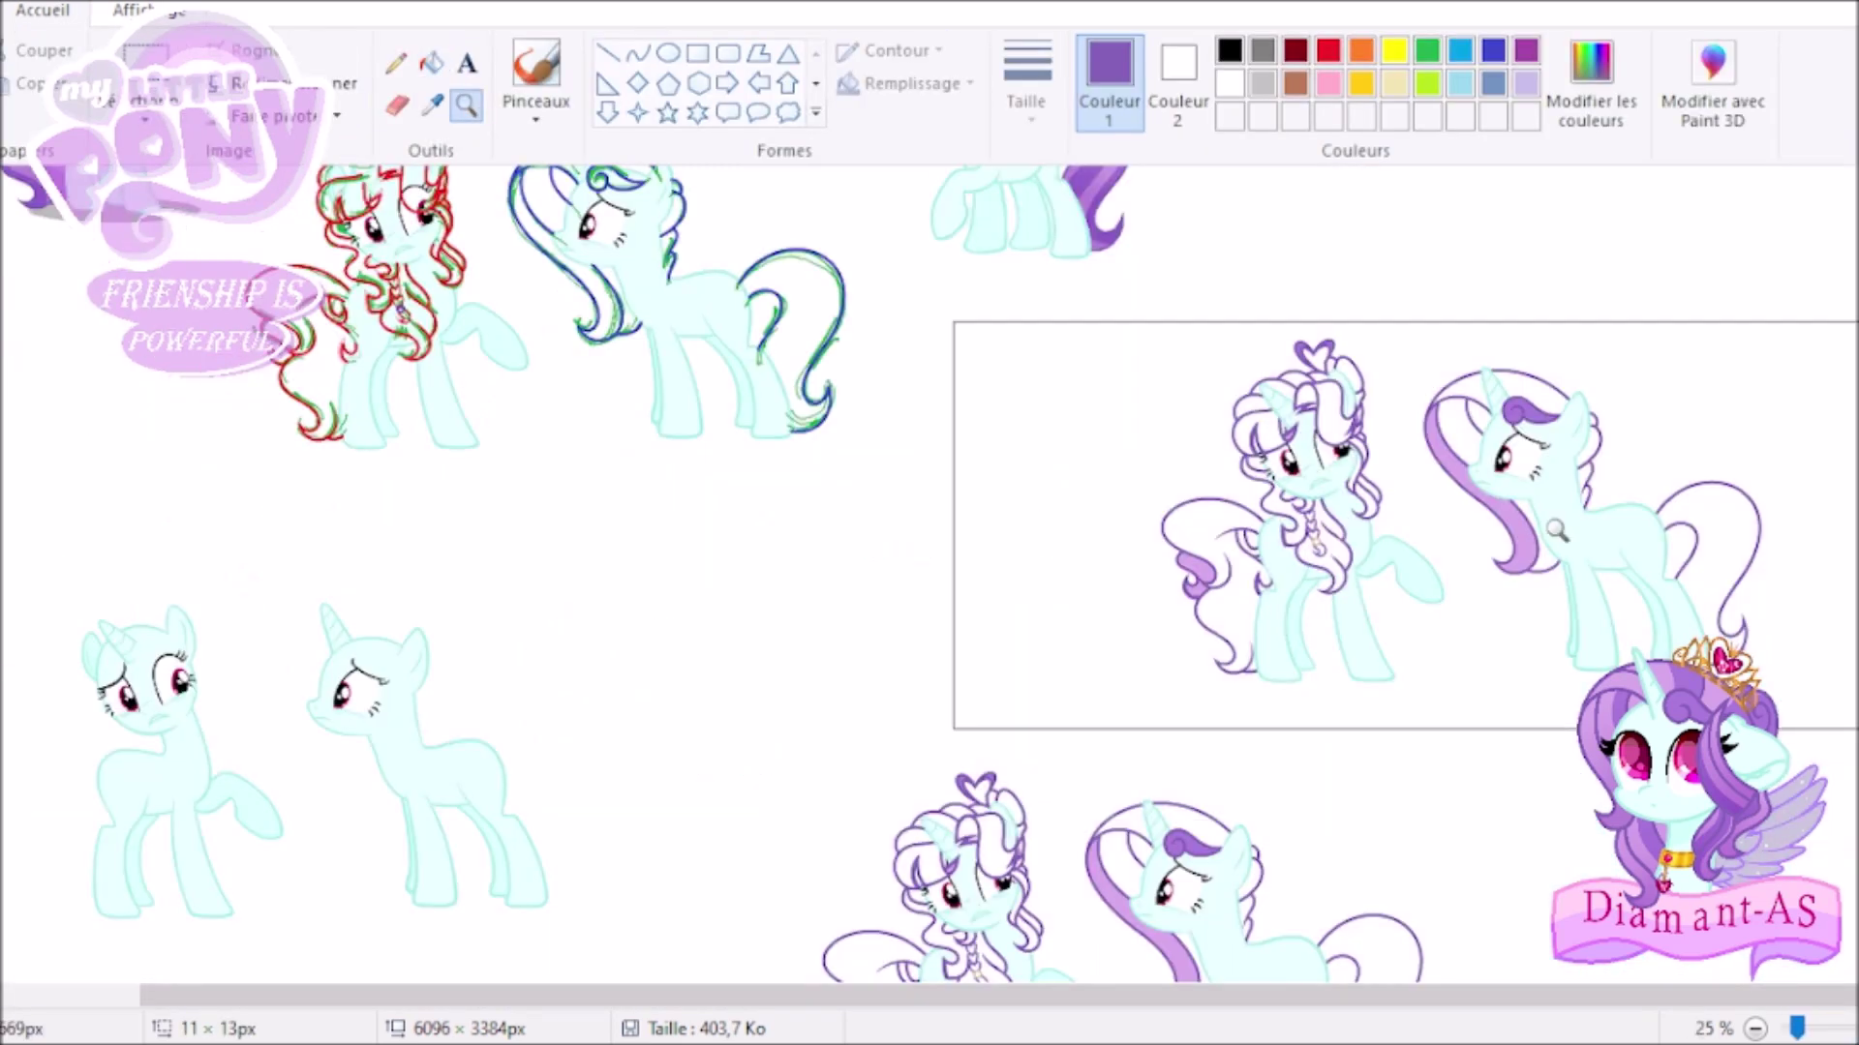
# Draw a short dark purple curve beside the second pony's chest, at the top of the foreleg, in the thickest line size.
pyautogui.click(1419, 539)
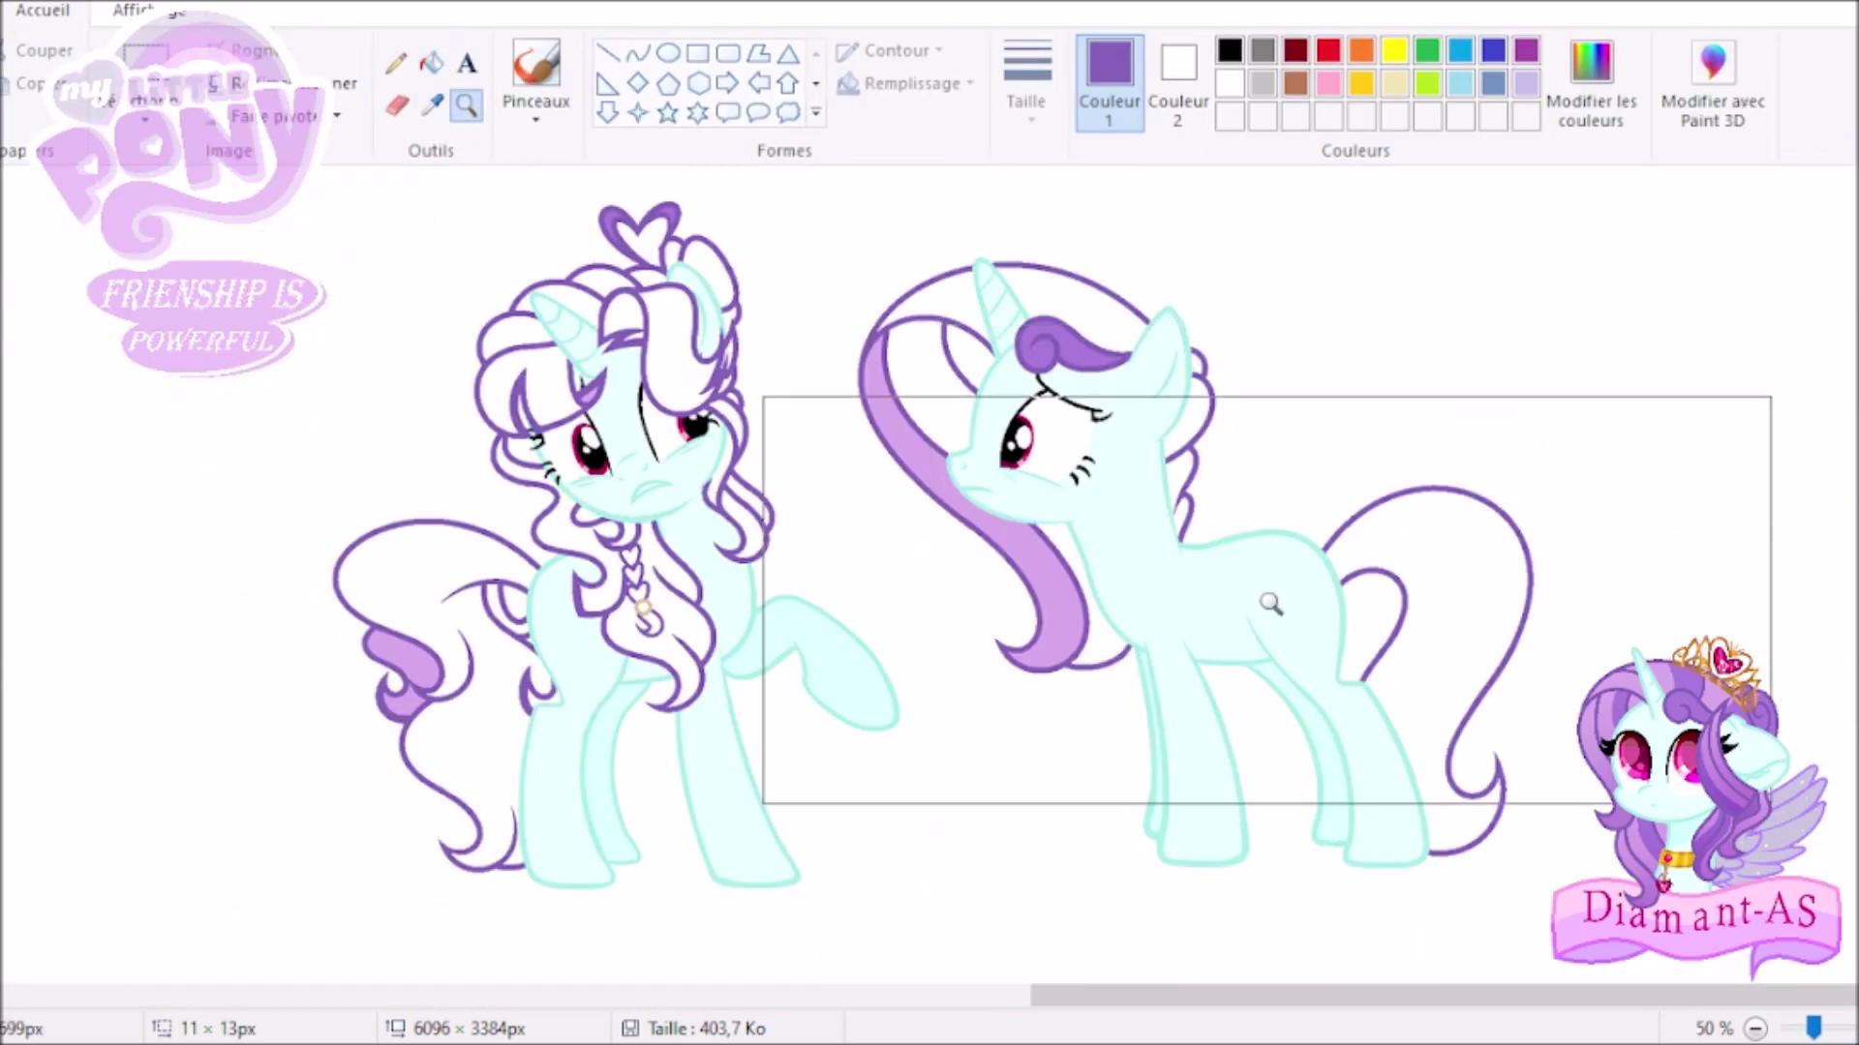
pyautogui.click(1556, 531)
pyautogui.click(1026, 77)
pyautogui.click(1016, 340)
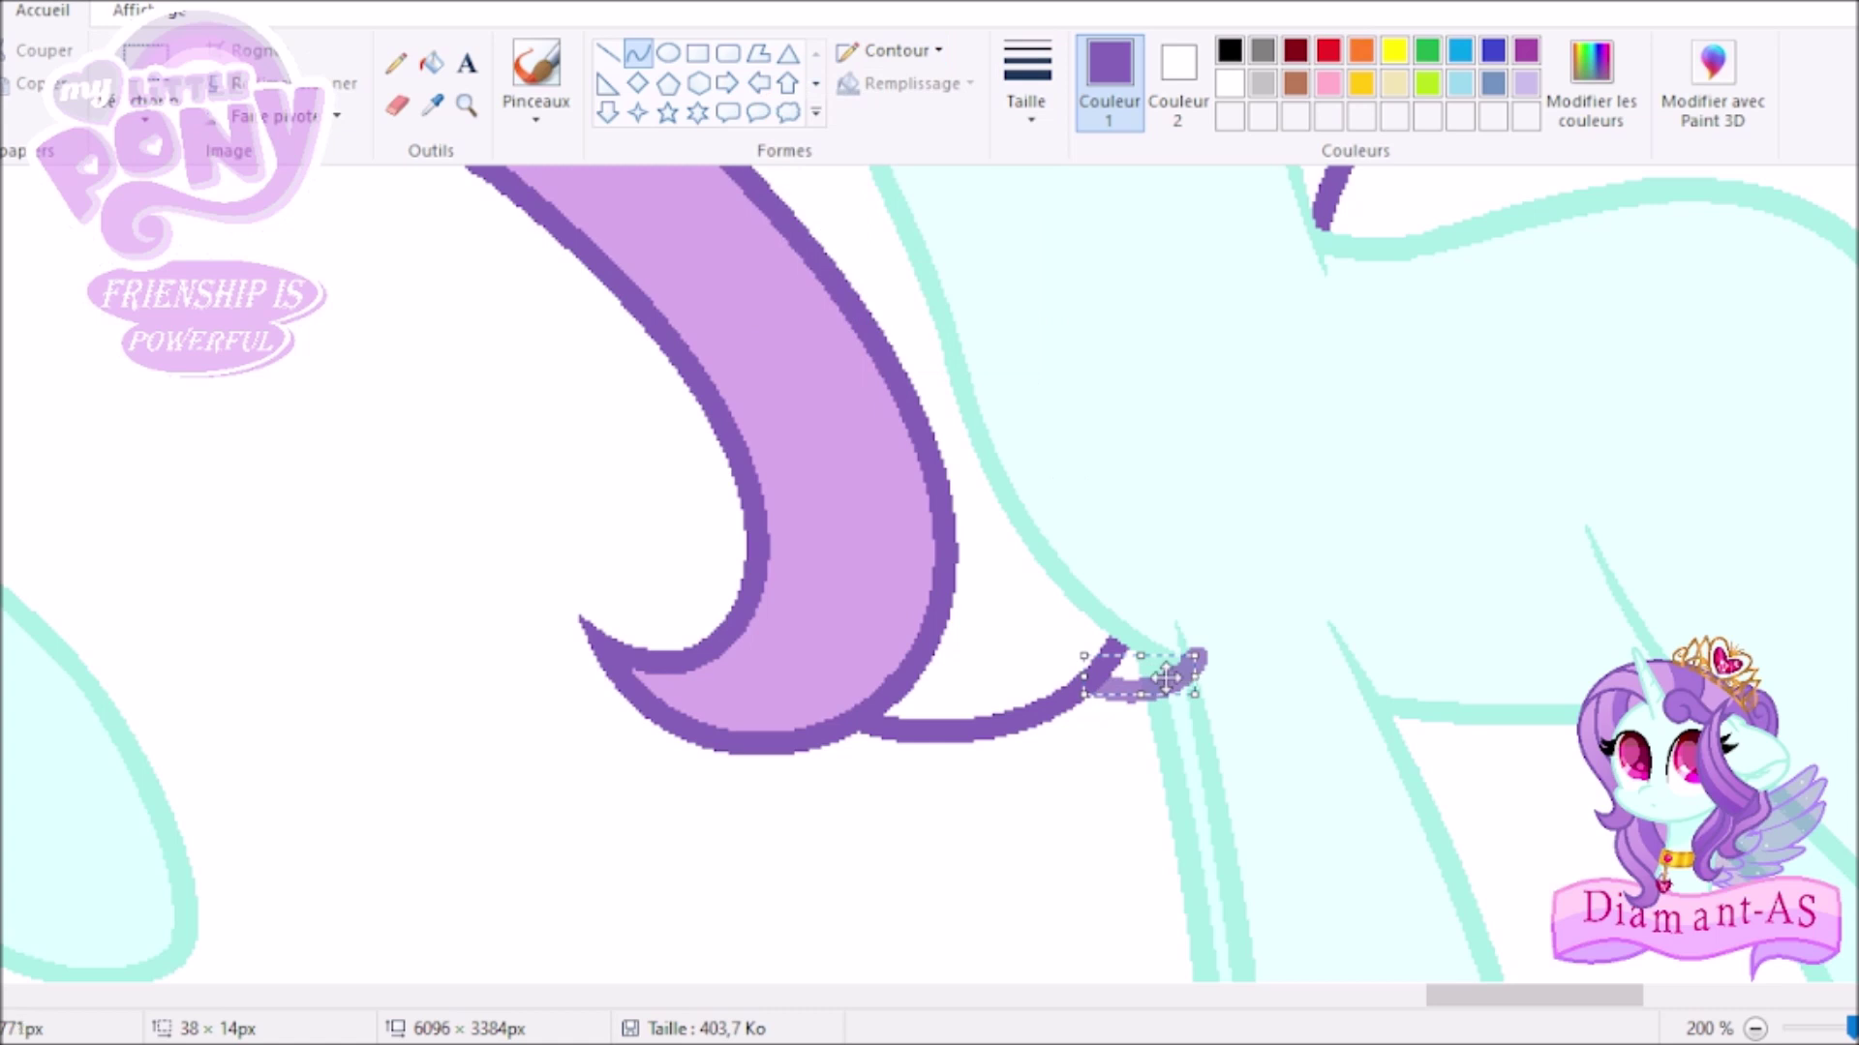
# Pick up the mane lock's light purple and make a freeform selection around the lower copy of both ponies.
pyautogui.click(655, 216)
pyautogui.click(432, 104)
pyautogui.click(872, 291)
pyautogui.click(432, 63)
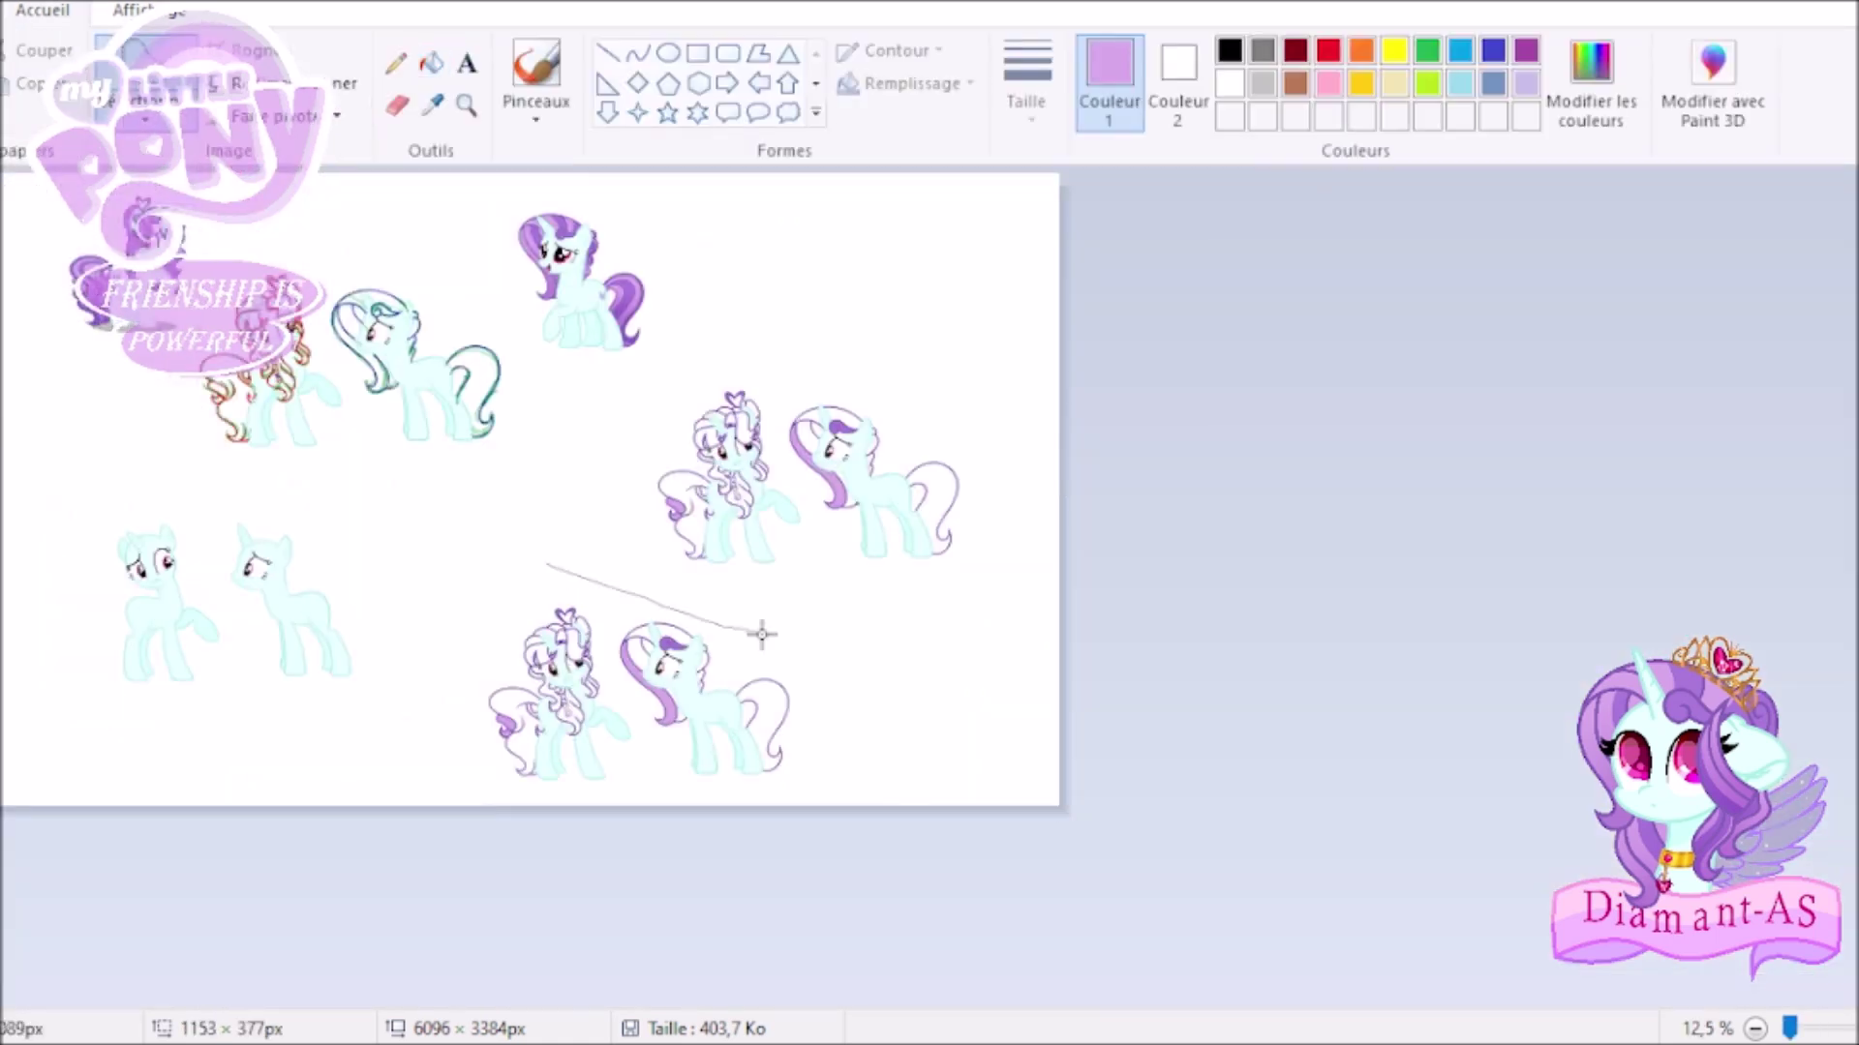
pyautogui.moveTo(760, 631); pyautogui.dragTo(614, 539)
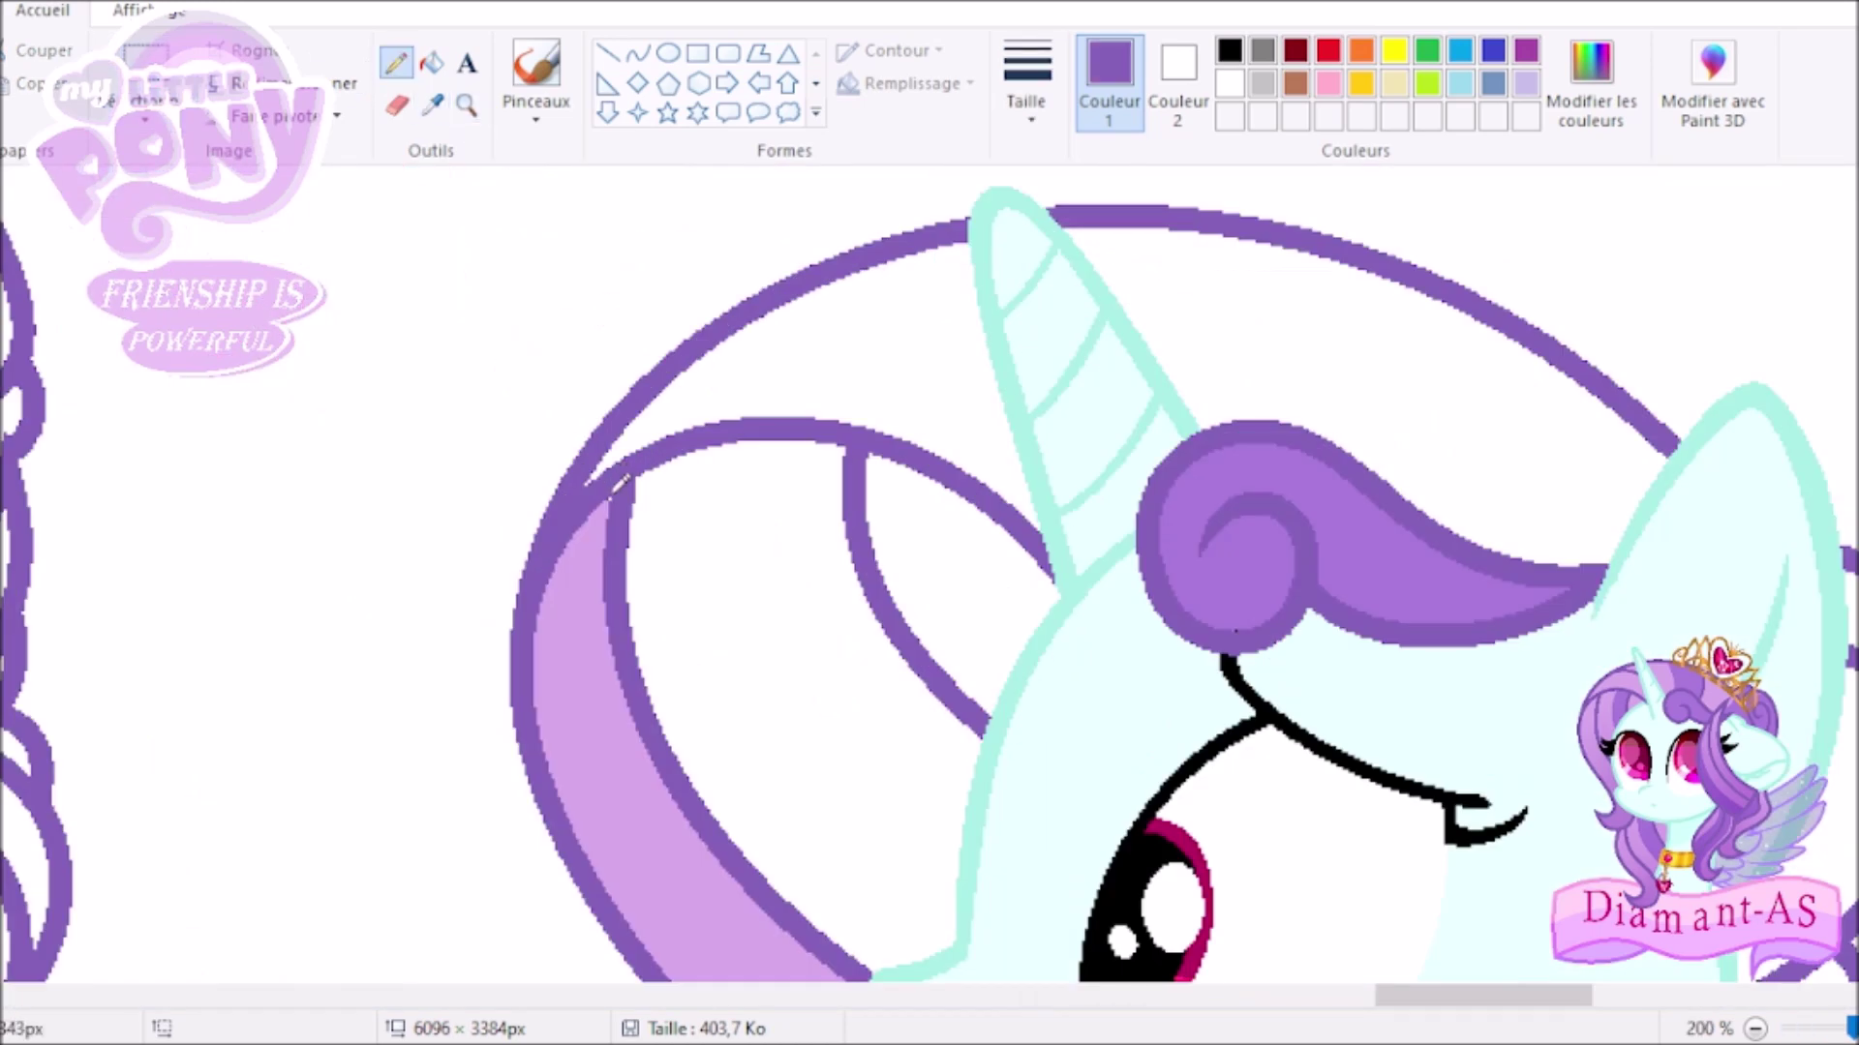
# Draw dark purple strand curves in the second pony's mane in the thickest line size, including the curled lock behind the neck.
pyautogui.click(1026, 83)
pyautogui.click(1007, 344)
pyautogui.moveTo(1065, 260); pyautogui.dragTo(803, 433)
pyautogui.moveTo(929, 291); pyautogui.dragTo(996, 353)
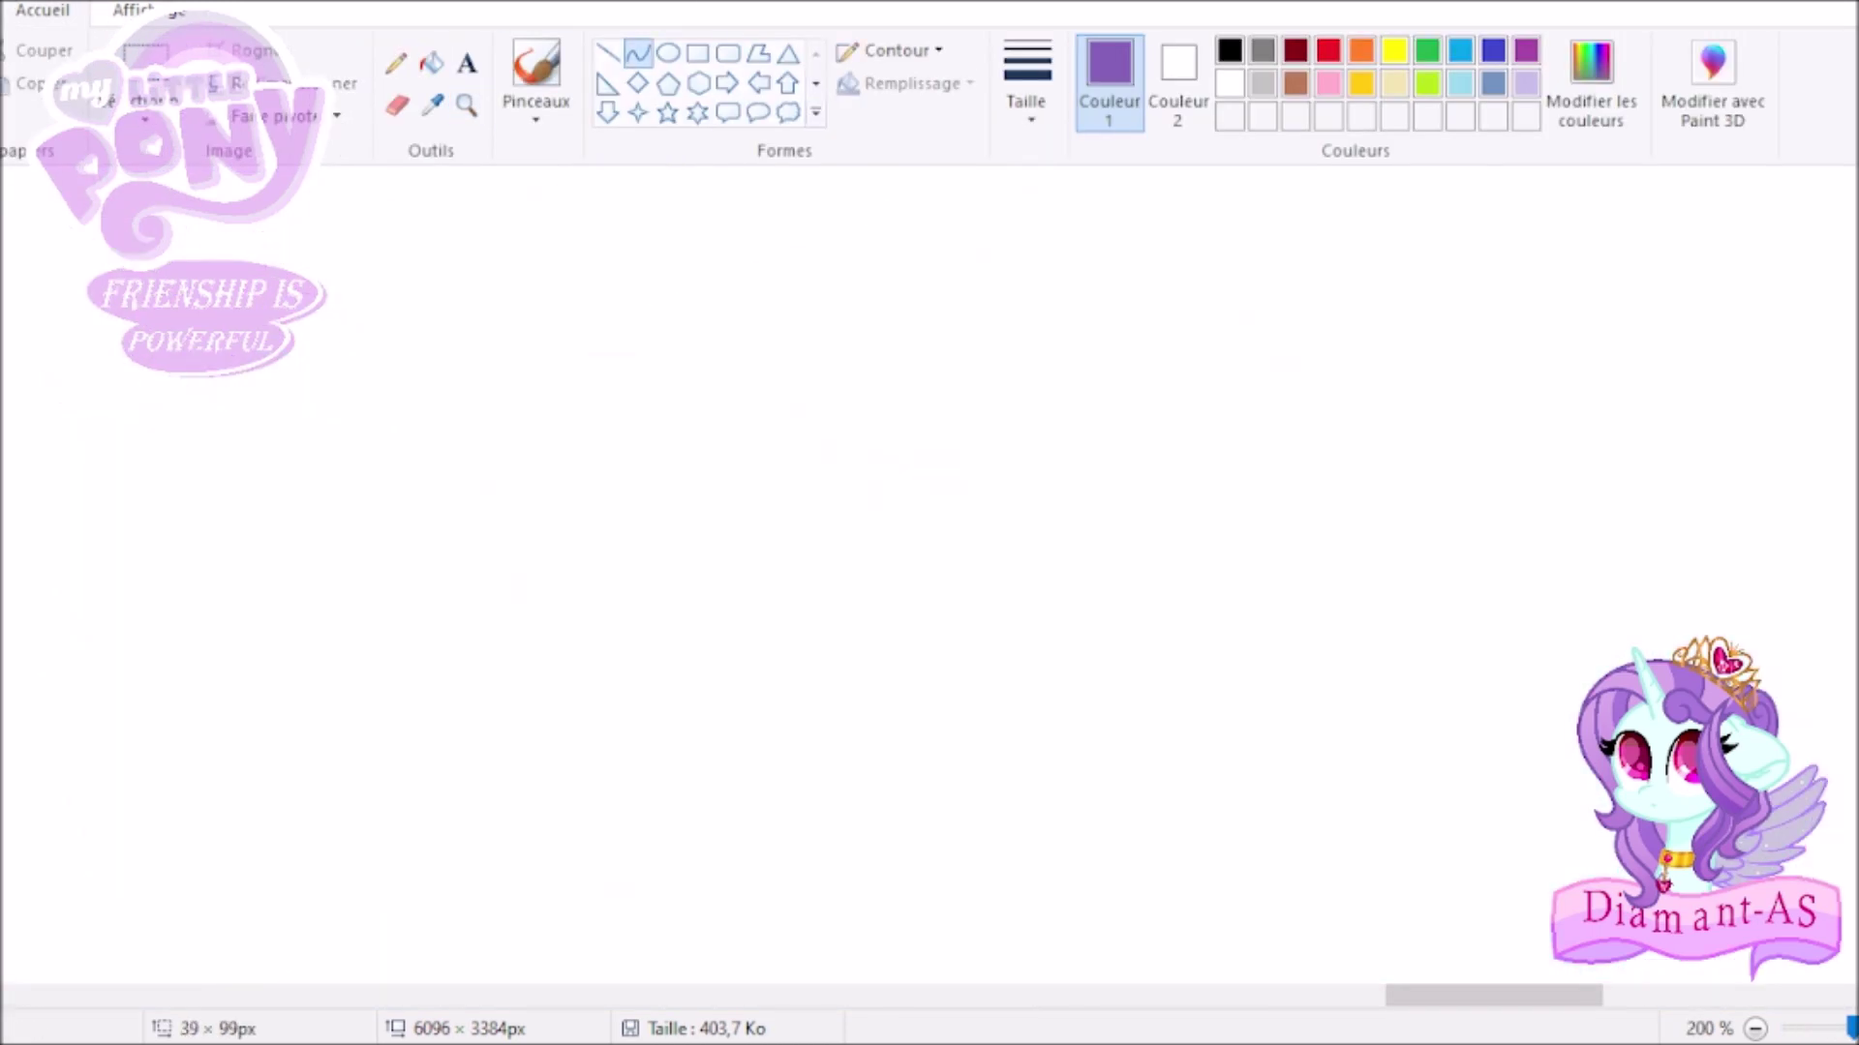
pyautogui.moveTo(1761, 363); pyautogui.dragTo(1626, 634)
pyautogui.moveTo(1791, 416); pyautogui.dragTo(1673, 263)
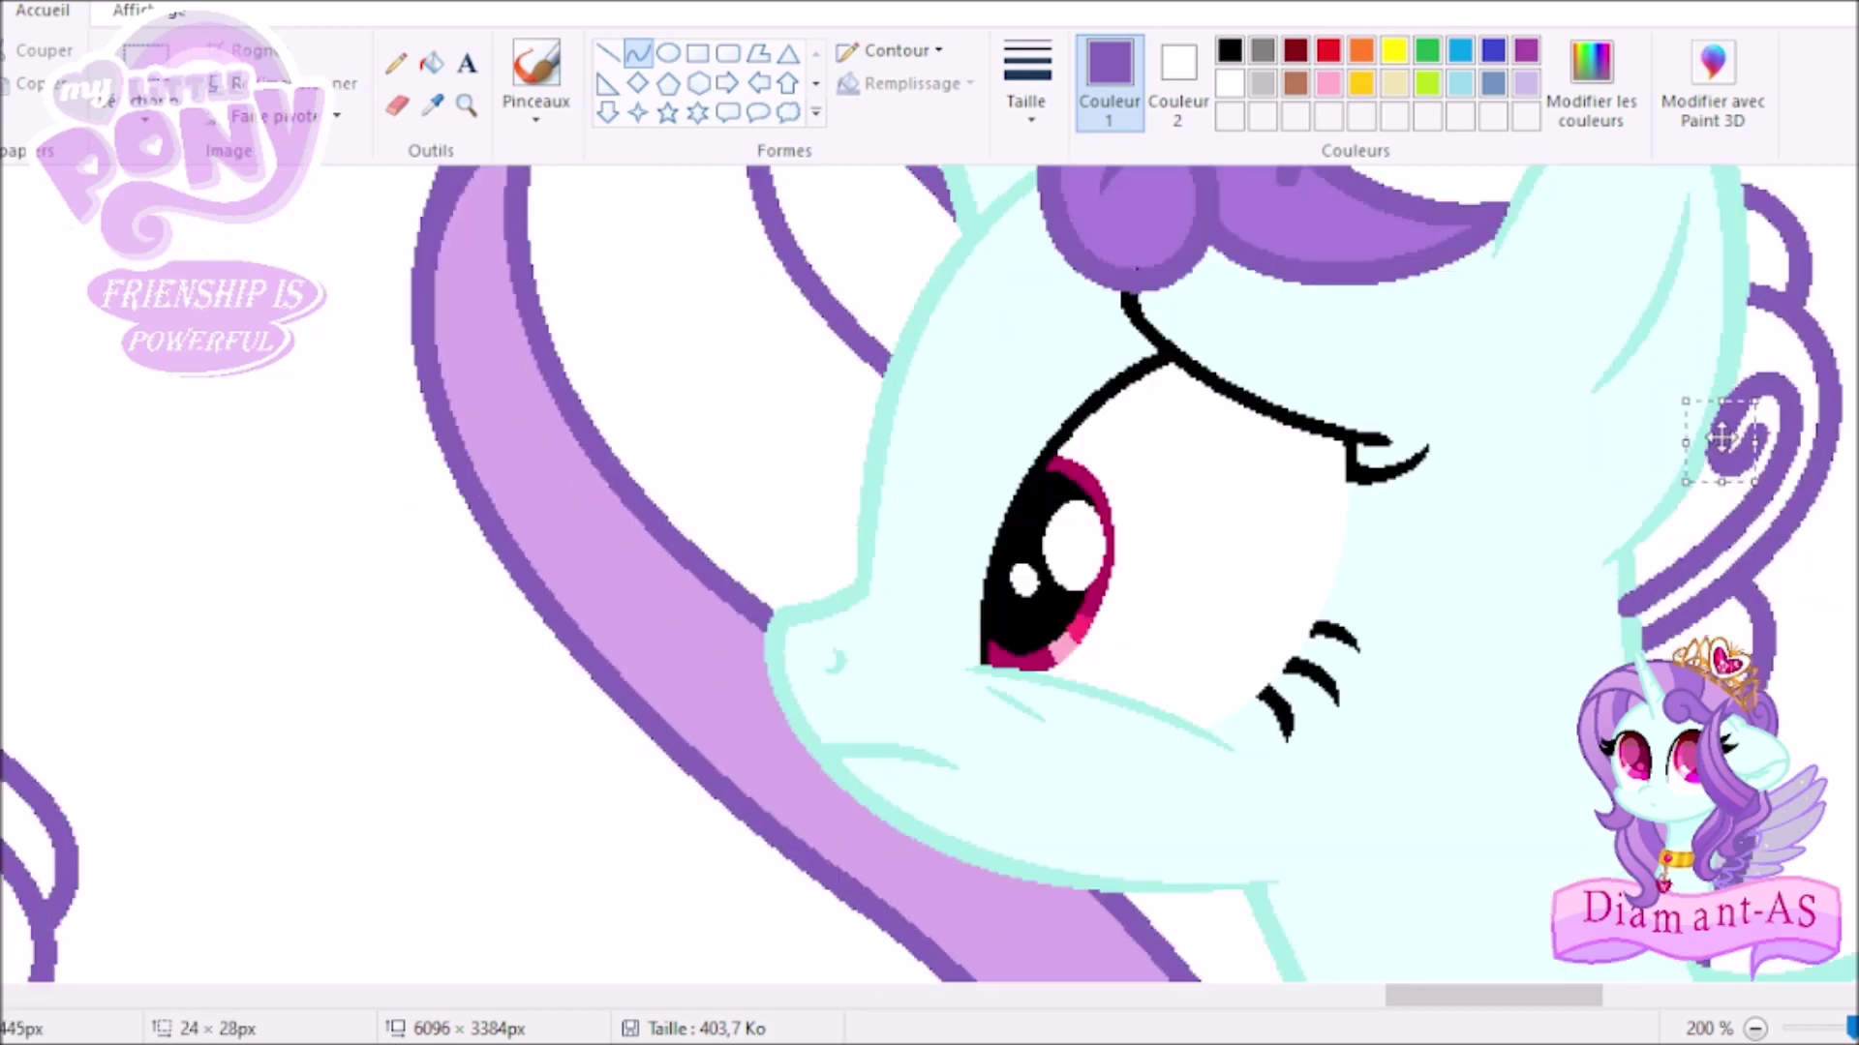
pyautogui.scroll(-3, 1722, 438)
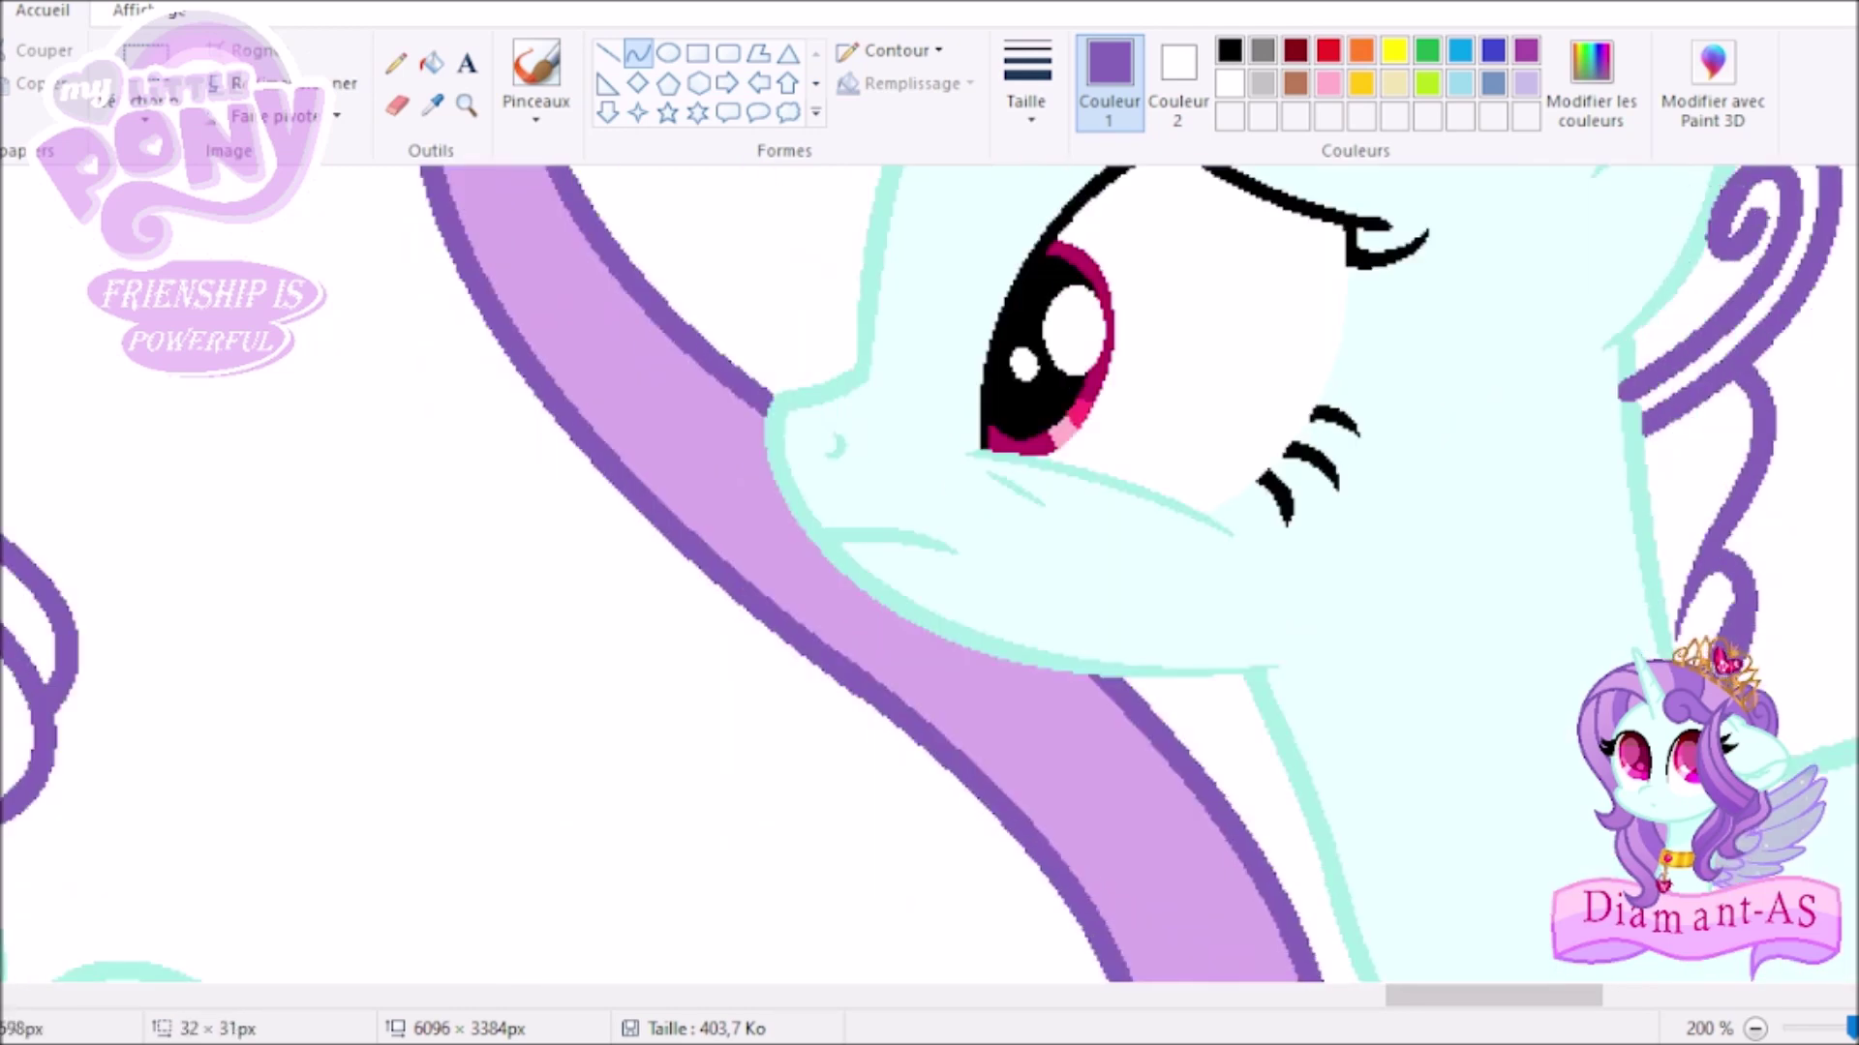
# Draw a long medium purple shading curve down the second pony's front lock and fill the section beside the face in medium purple.
pyautogui.click(467, 105)
pyautogui.click(1406, 352)
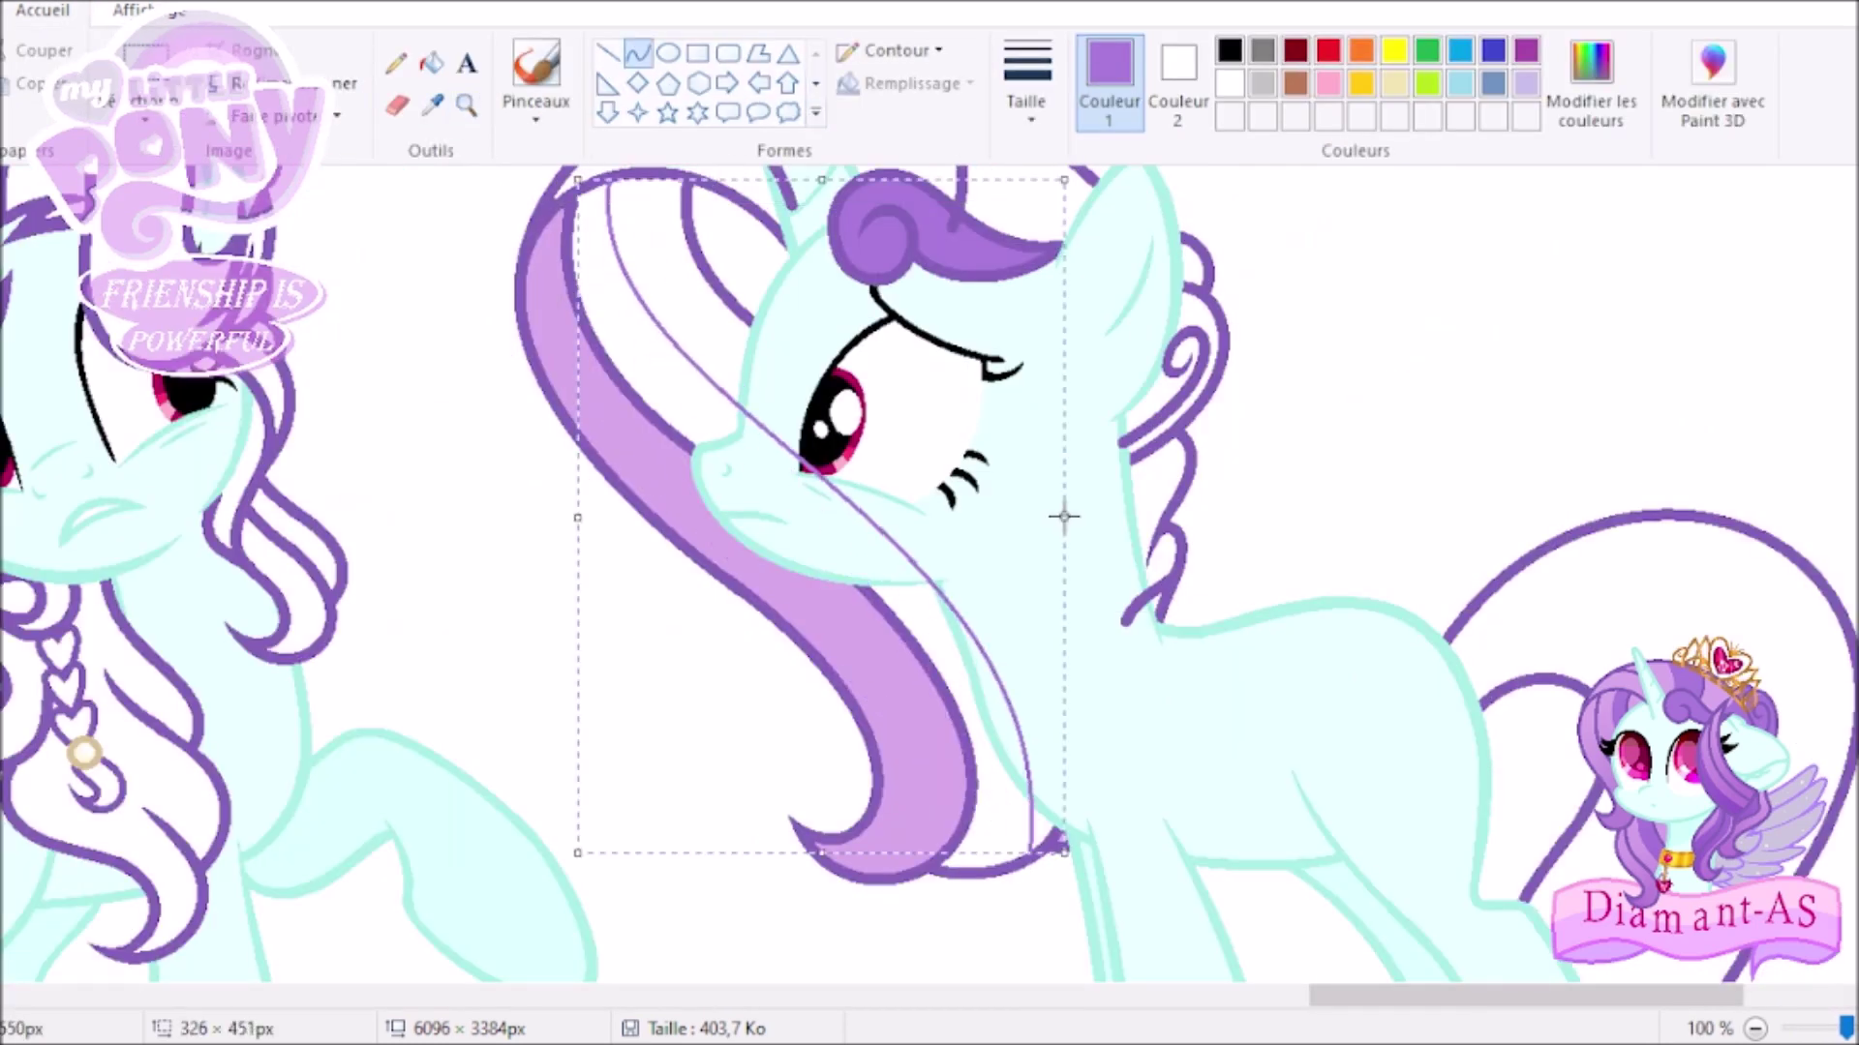
pyautogui.click(432, 63)
pyautogui.click(667, 242)
pyautogui.click(636, 53)
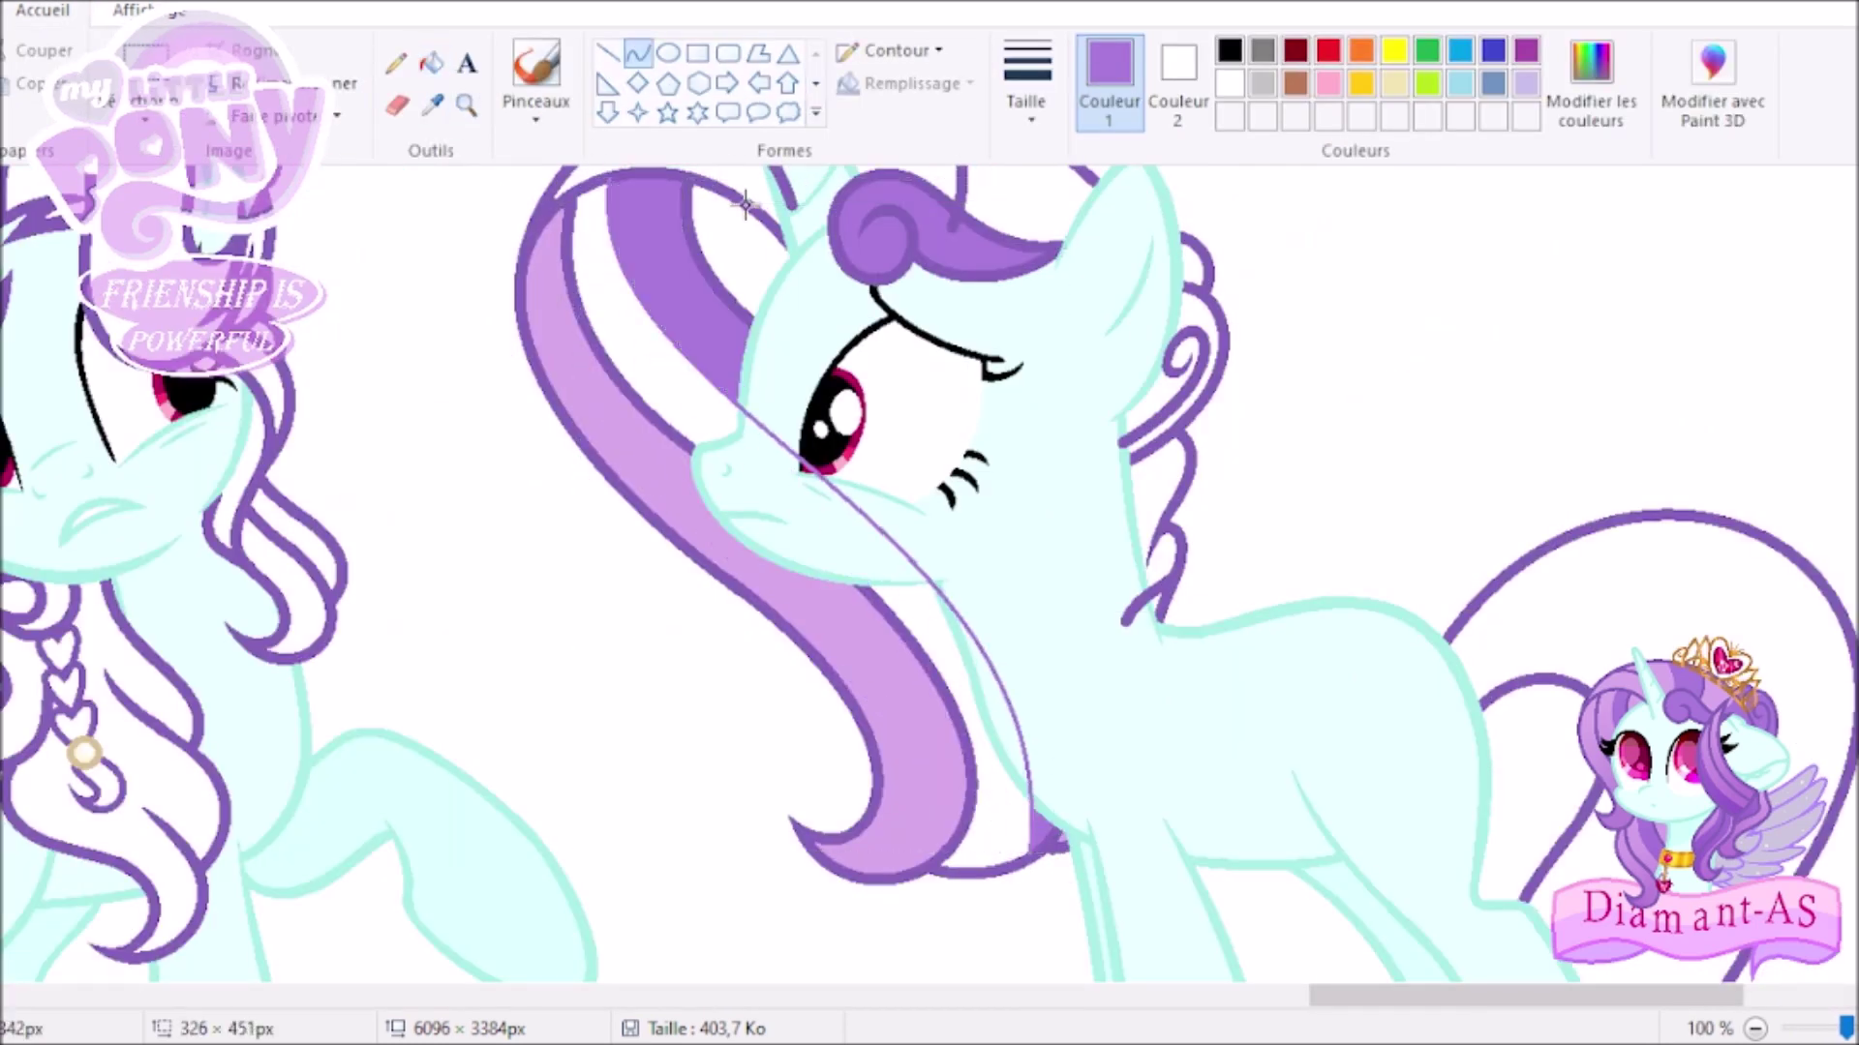
# Fill the front lock's remaining bands with light purple and draw a medium purple shading curve above the forelock.
pyautogui.click(432, 63)
pyautogui.click(658, 319)
pyautogui.click(466, 105)
pyautogui.click(811, 237)
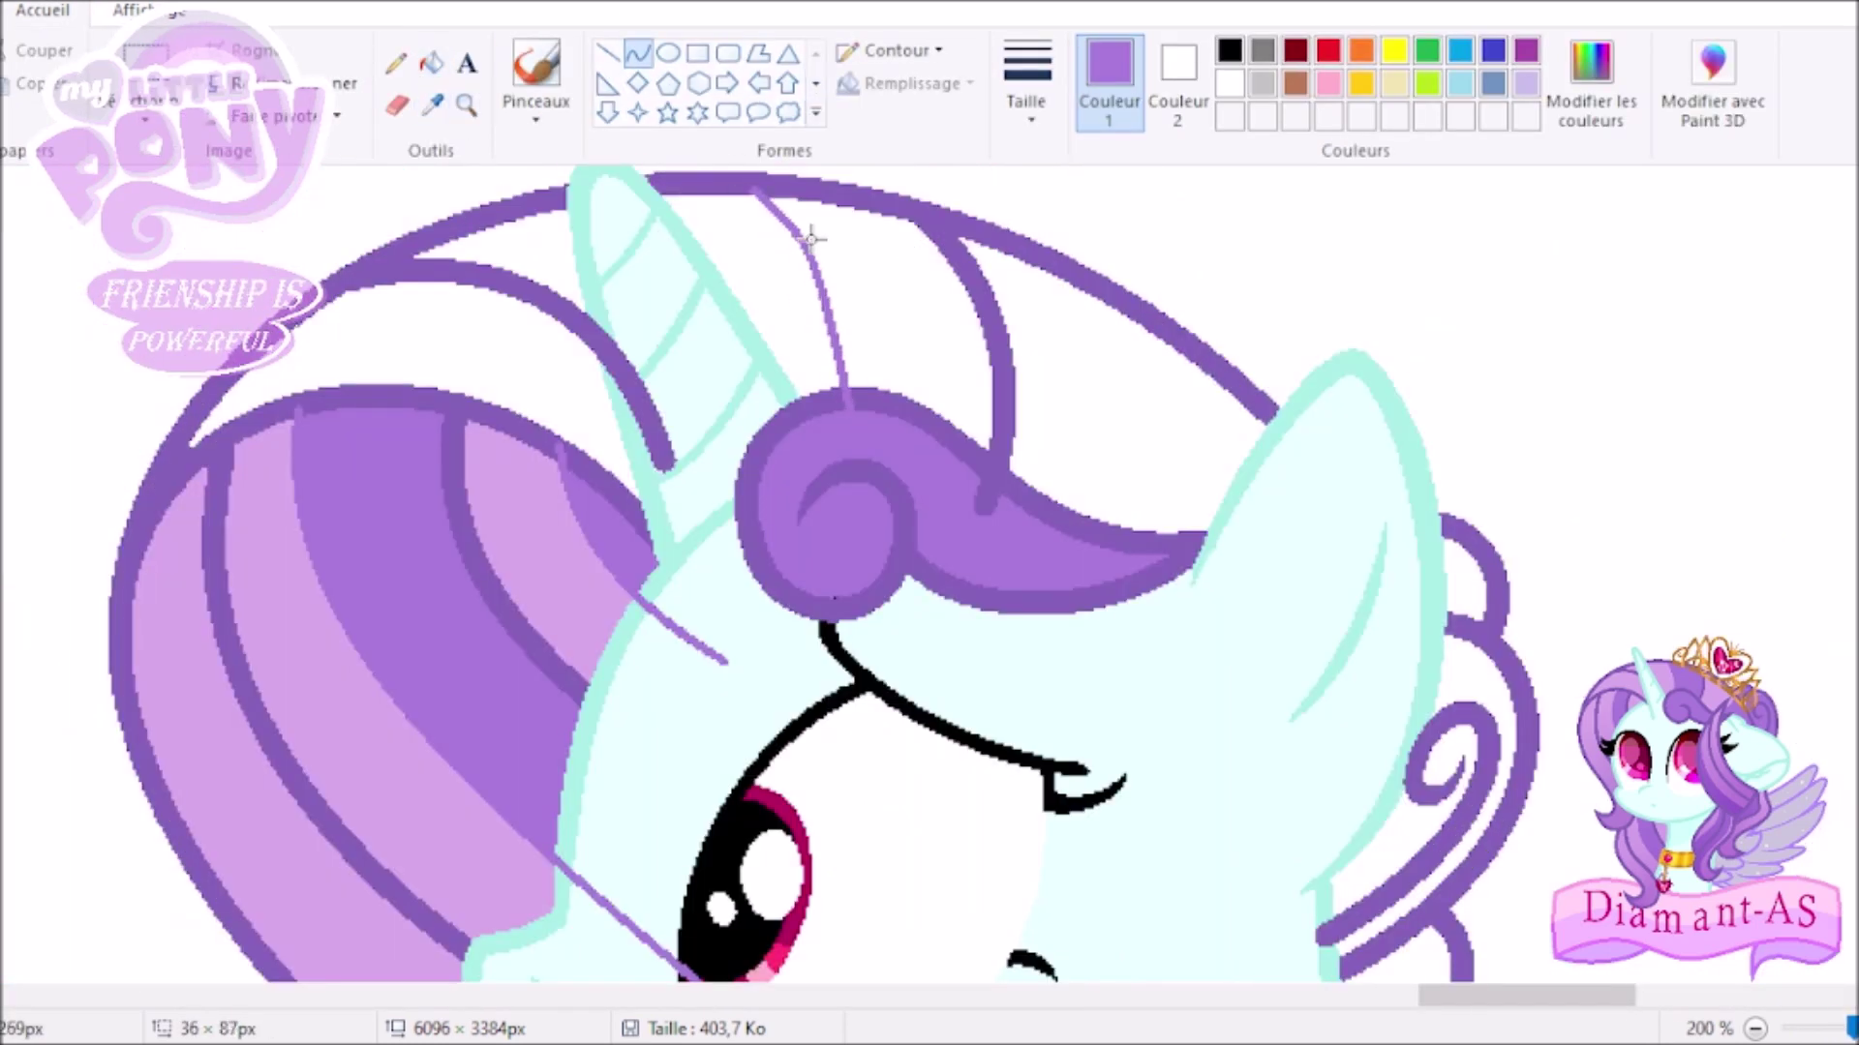
# Draw a medium purple shading curve across the second pony's nape locks and fill the nape sections in medium purple.
pyautogui.scroll(-10, 1462, 581)
pyautogui.scroll(5, 1355, 562)
pyautogui.moveTo(1457, 520); pyautogui.dragTo(1288, 619)
pyautogui.moveTo(1355, 572); pyautogui.dragTo(1328, 542)
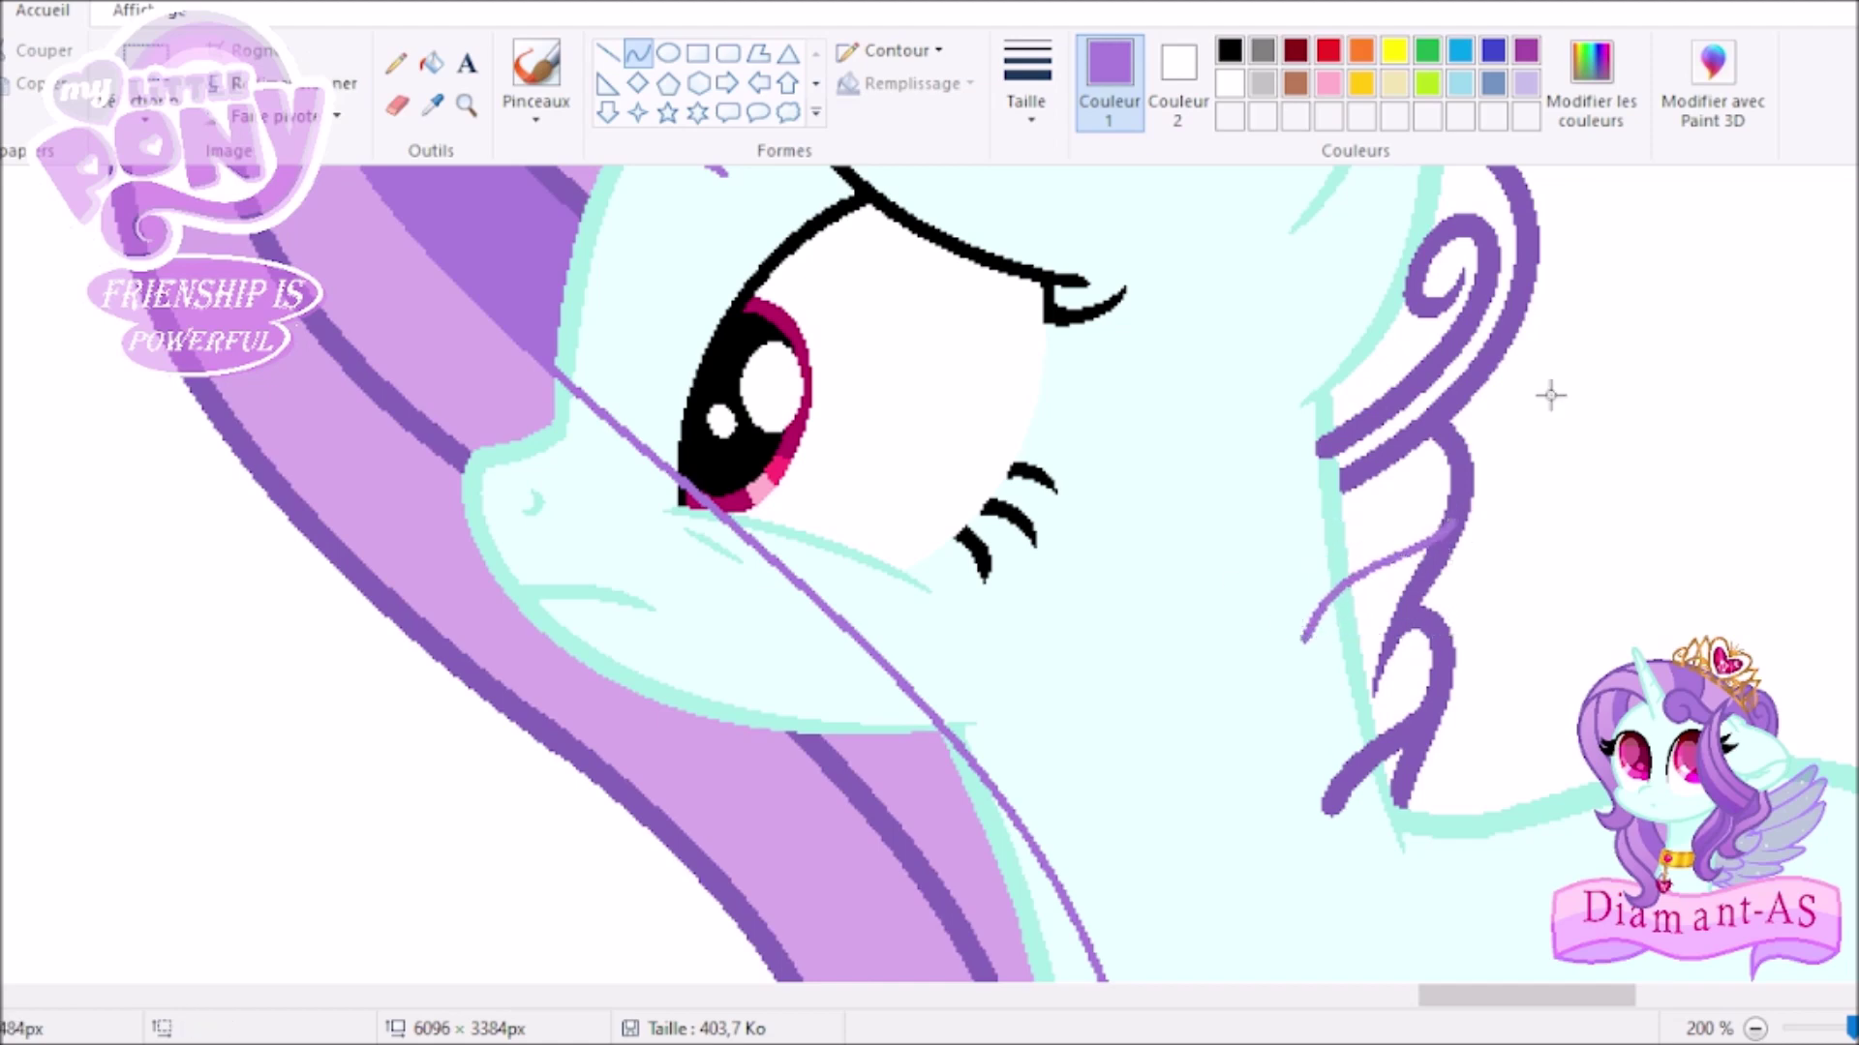
pyautogui.scroll(2, 1550, 395)
pyautogui.click(431, 63)
pyautogui.click(1394, 619)
pyautogui.click(1413, 455)
pyautogui.click(1394, 765)
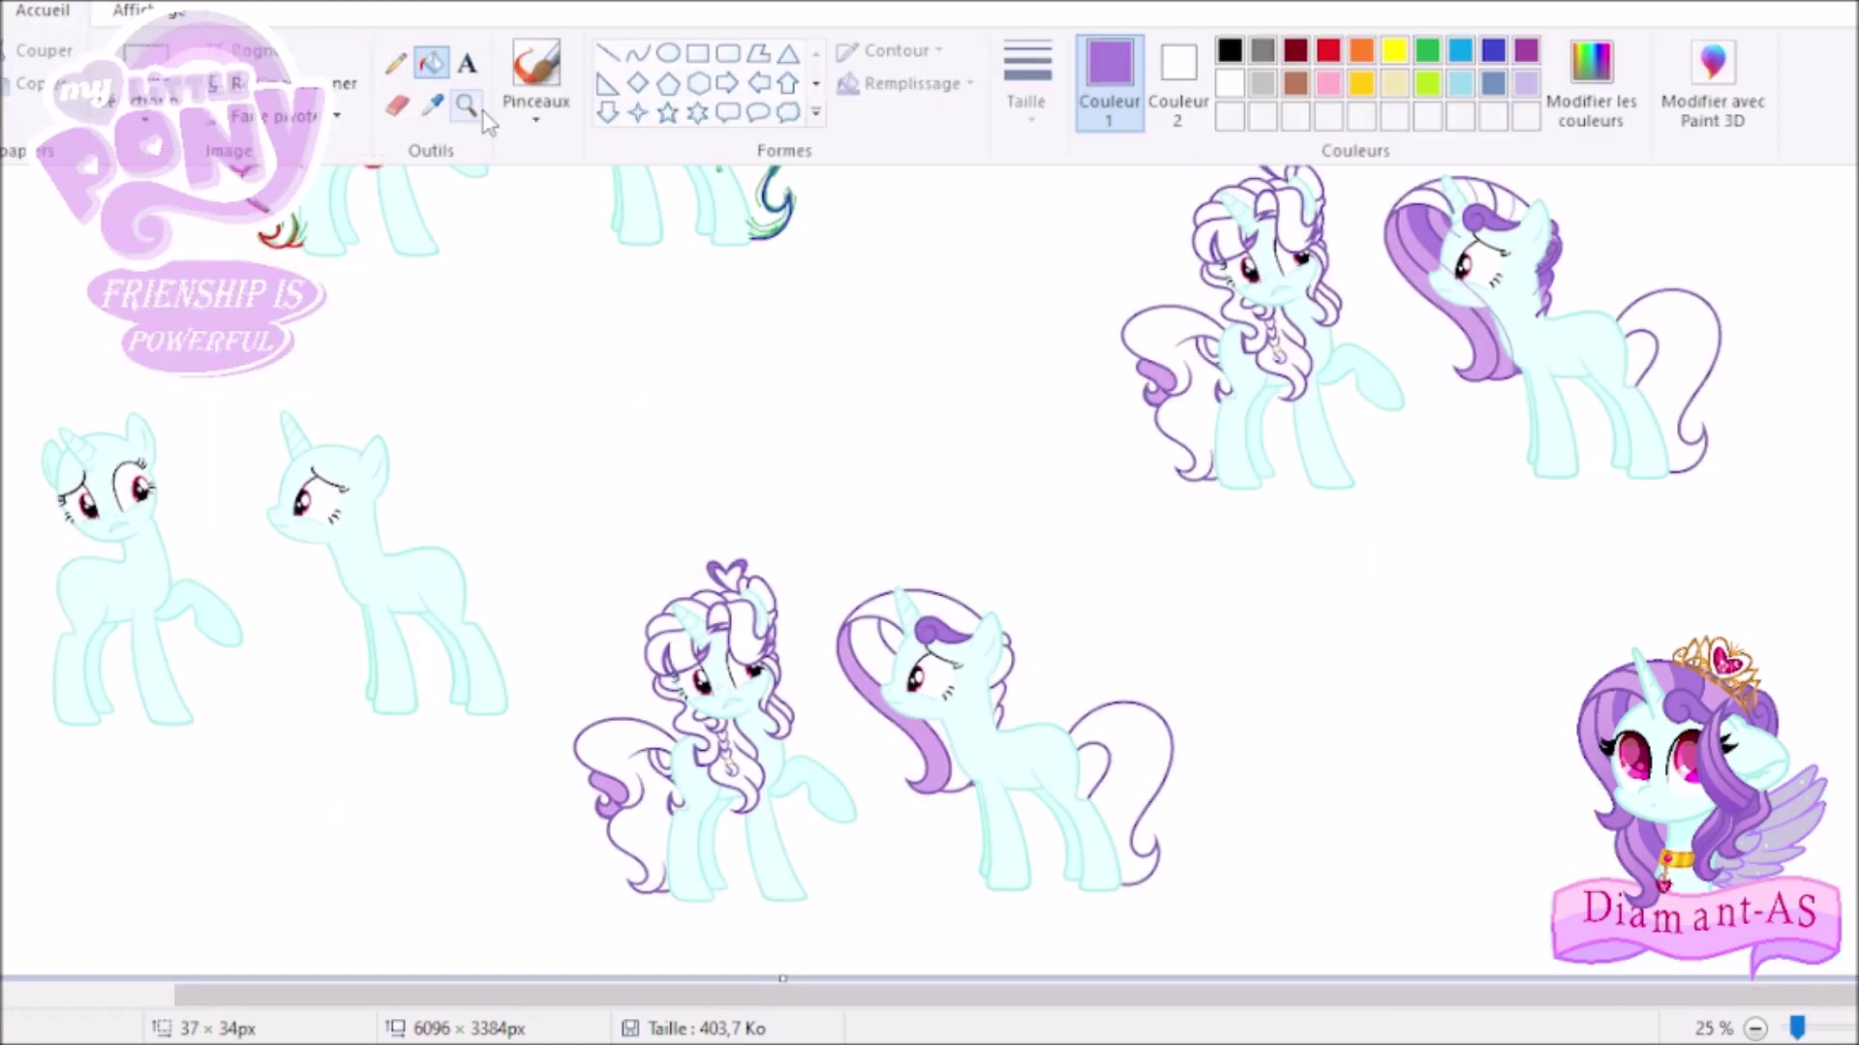
# Draw a medium purple shading curve along the inside of the second pony's outer tail outline and fill the outer band.
pyautogui.scroll(1, 1089, 183)
pyautogui.click(891, 327)
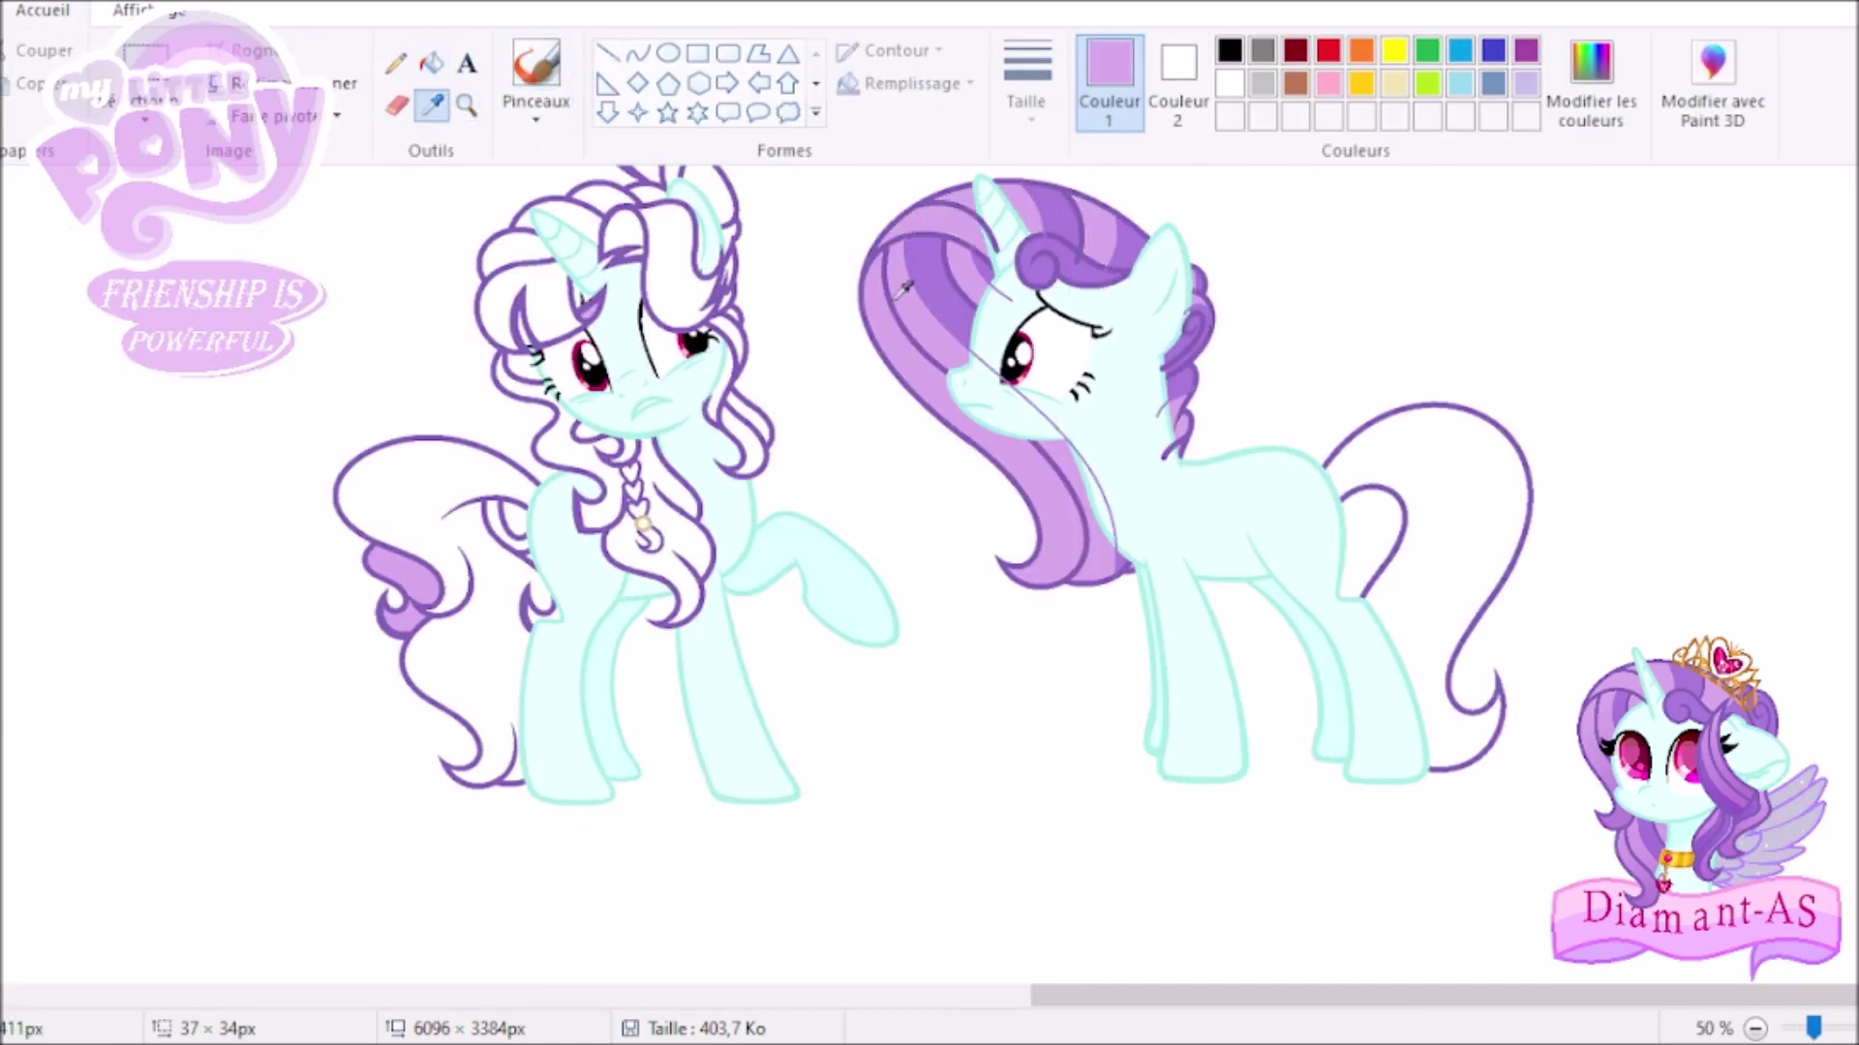
pyautogui.scroll(1, 1093, 232)
pyautogui.click(638, 52)
pyautogui.moveTo(995, 704)
pyautogui.mouseDown()
pyautogui.moveTo(880, 207)
pyautogui.moveTo(711, 202)
pyautogui.mouseUp()
pyautogui.hotkey('ctrl', 'z')
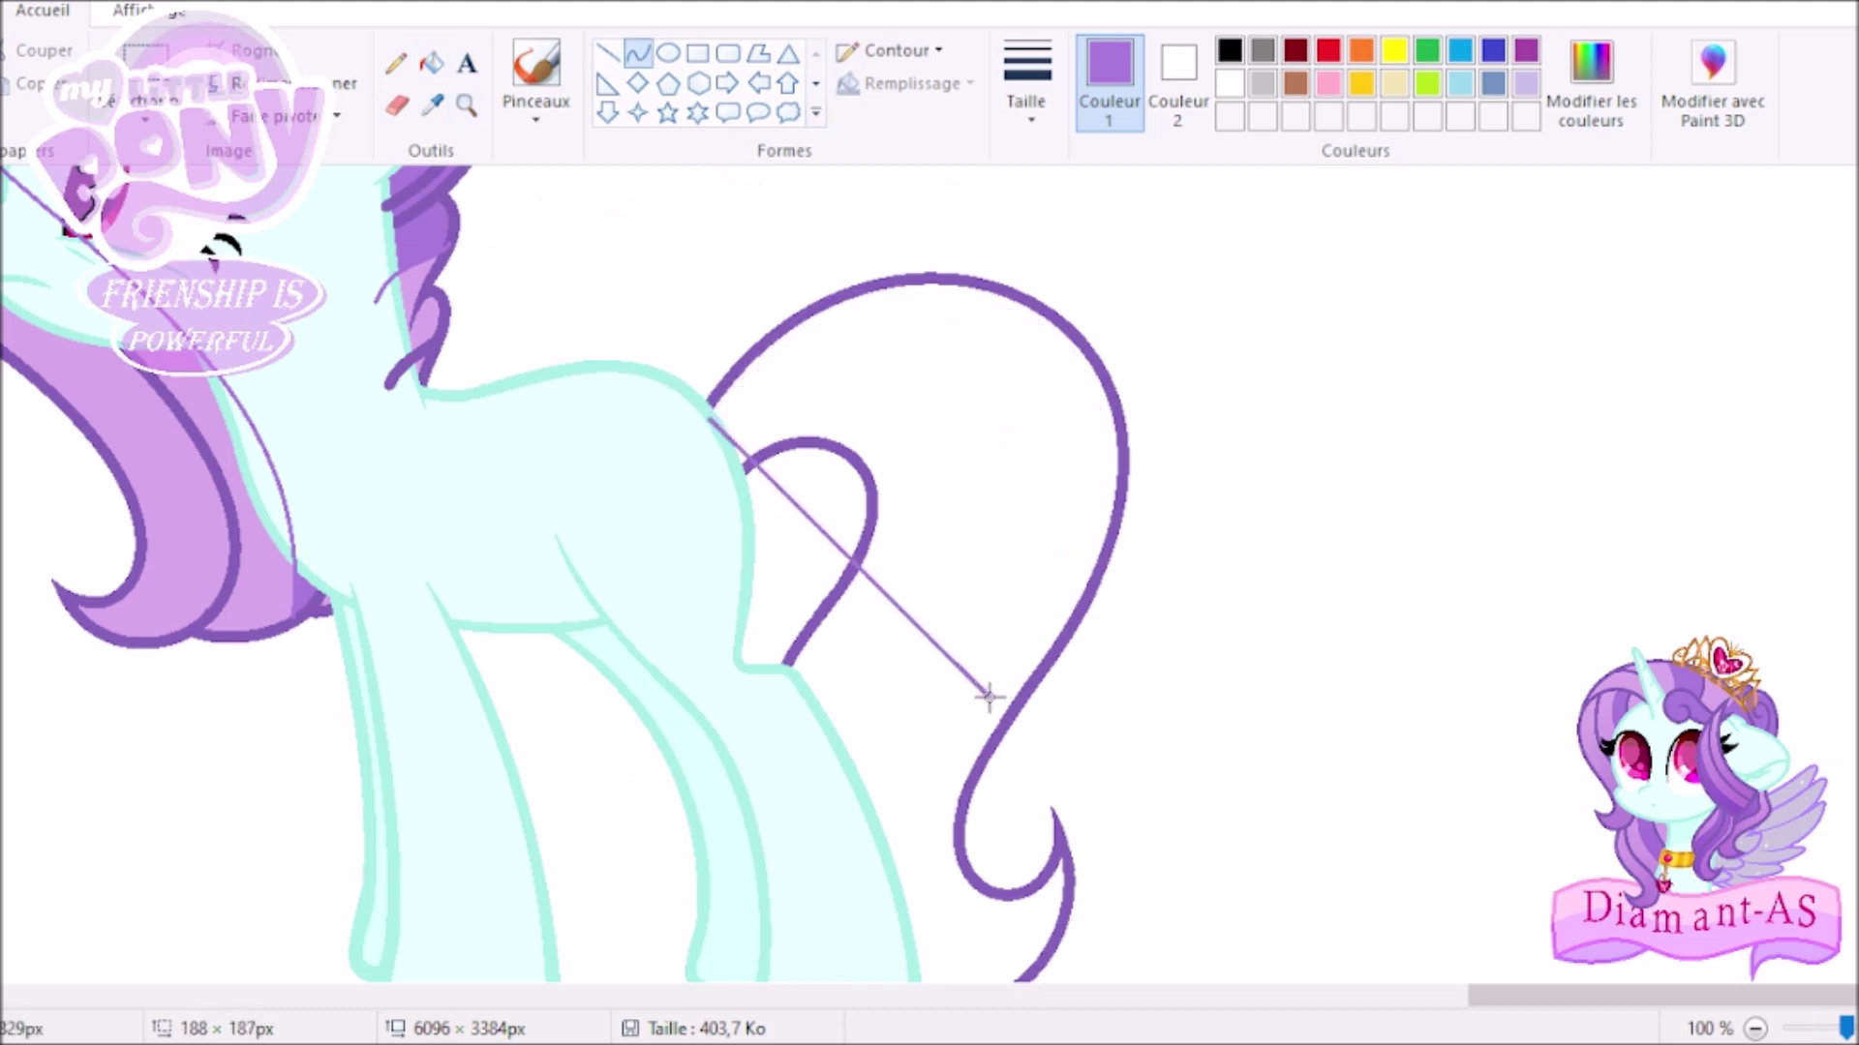
pyautogui.moveTo(984, 685); pyautogui.dragTo(712, 201)
pyautogui.moveTo(871, 291); pyautogui.dragTo(900, 216)
pyautogui.hotkey('ctrl', 'z')
pyautogui.moveTo(821, 869); pyautogui.dragTo(900, 427)
pyautogui.click(136, 10)
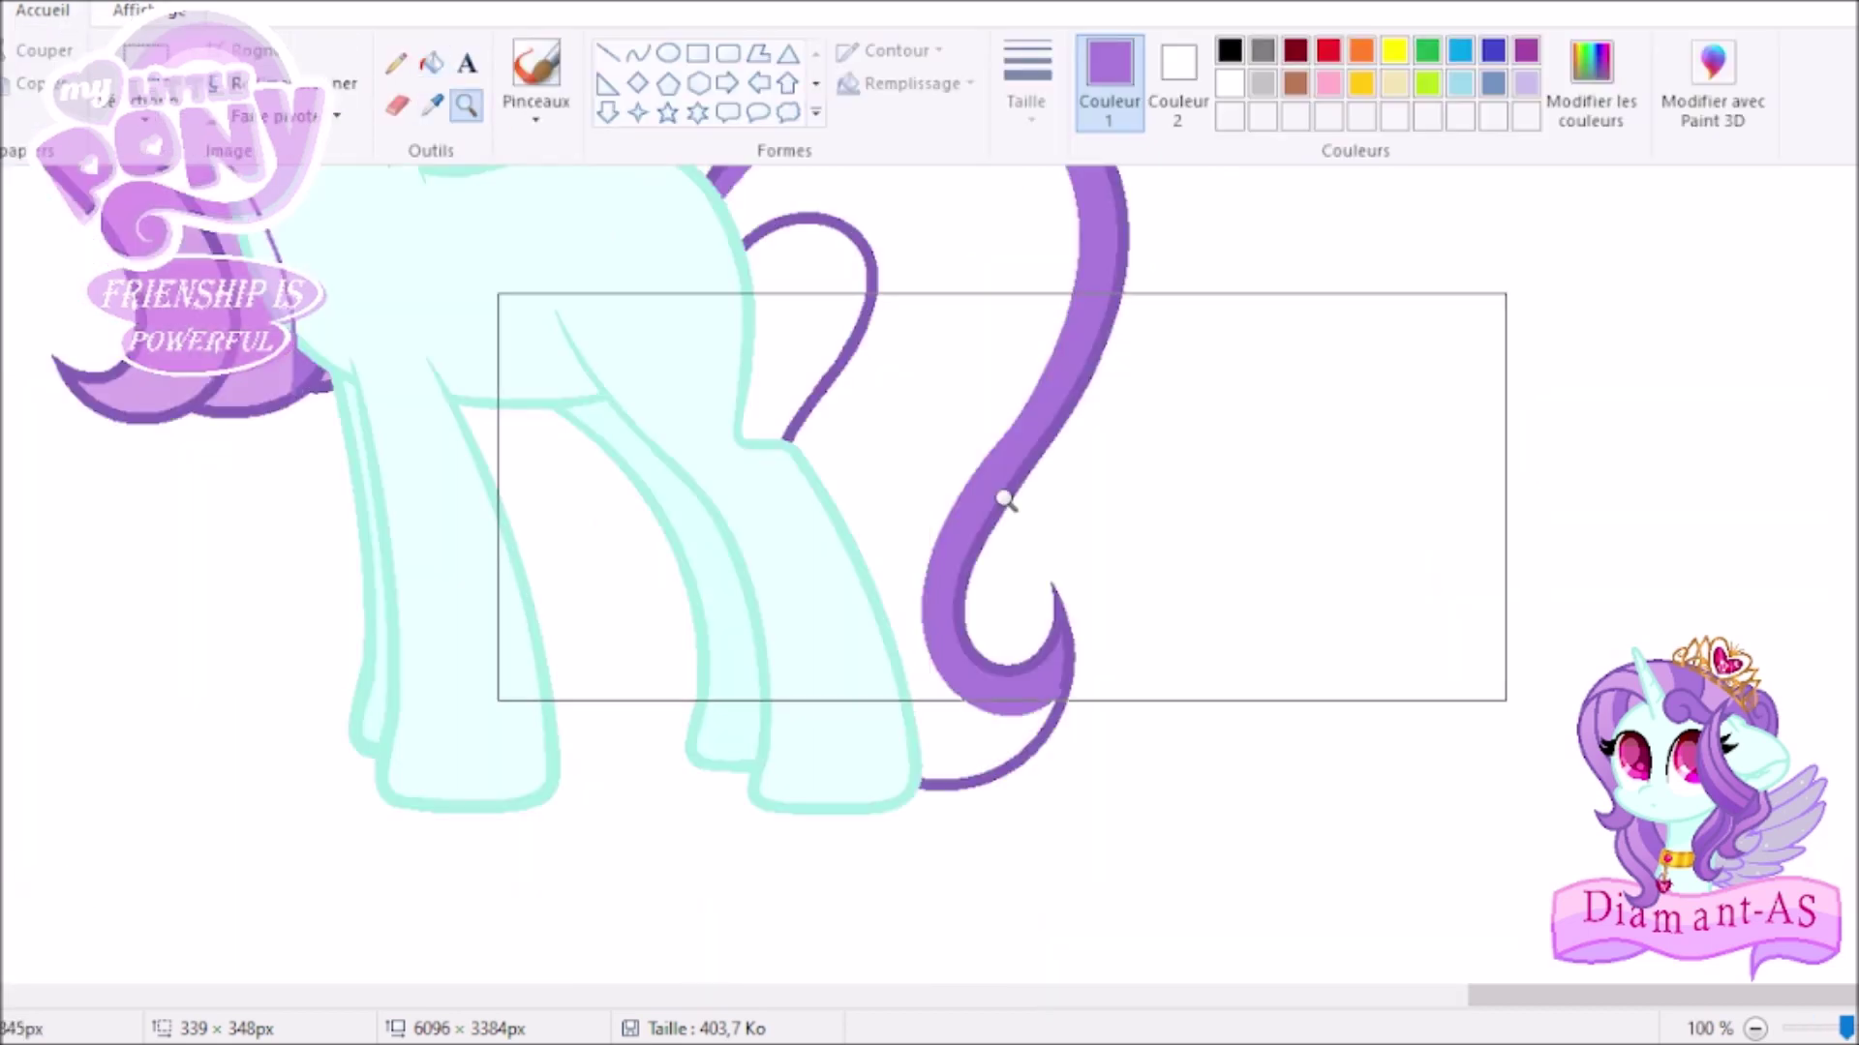
# Trim the inner edge of the tail's outer band near its base with a white curve.
pyautogui.click(638, 52)
pyautogui.scroll(1, 1432, 532)
pyautogui.moveTo(716, 319); pyautogui.dragTo(1080, 387)
pyautogui.moveTo(929, 330); pyautogui.dragTo(1011, 208)
pyautogui.hotkey('ctrl', 'z')
pyautogui.moveTo(716, 315); pyautogui.dragTo(1151, 411)
pyautogui.moveTo(1348, 357)
pyautogui.mouseDown()
pyautogui.moveTo(920, 610)
pyautogui.moveTo(929, 208)
pyautogui.mouseUp()
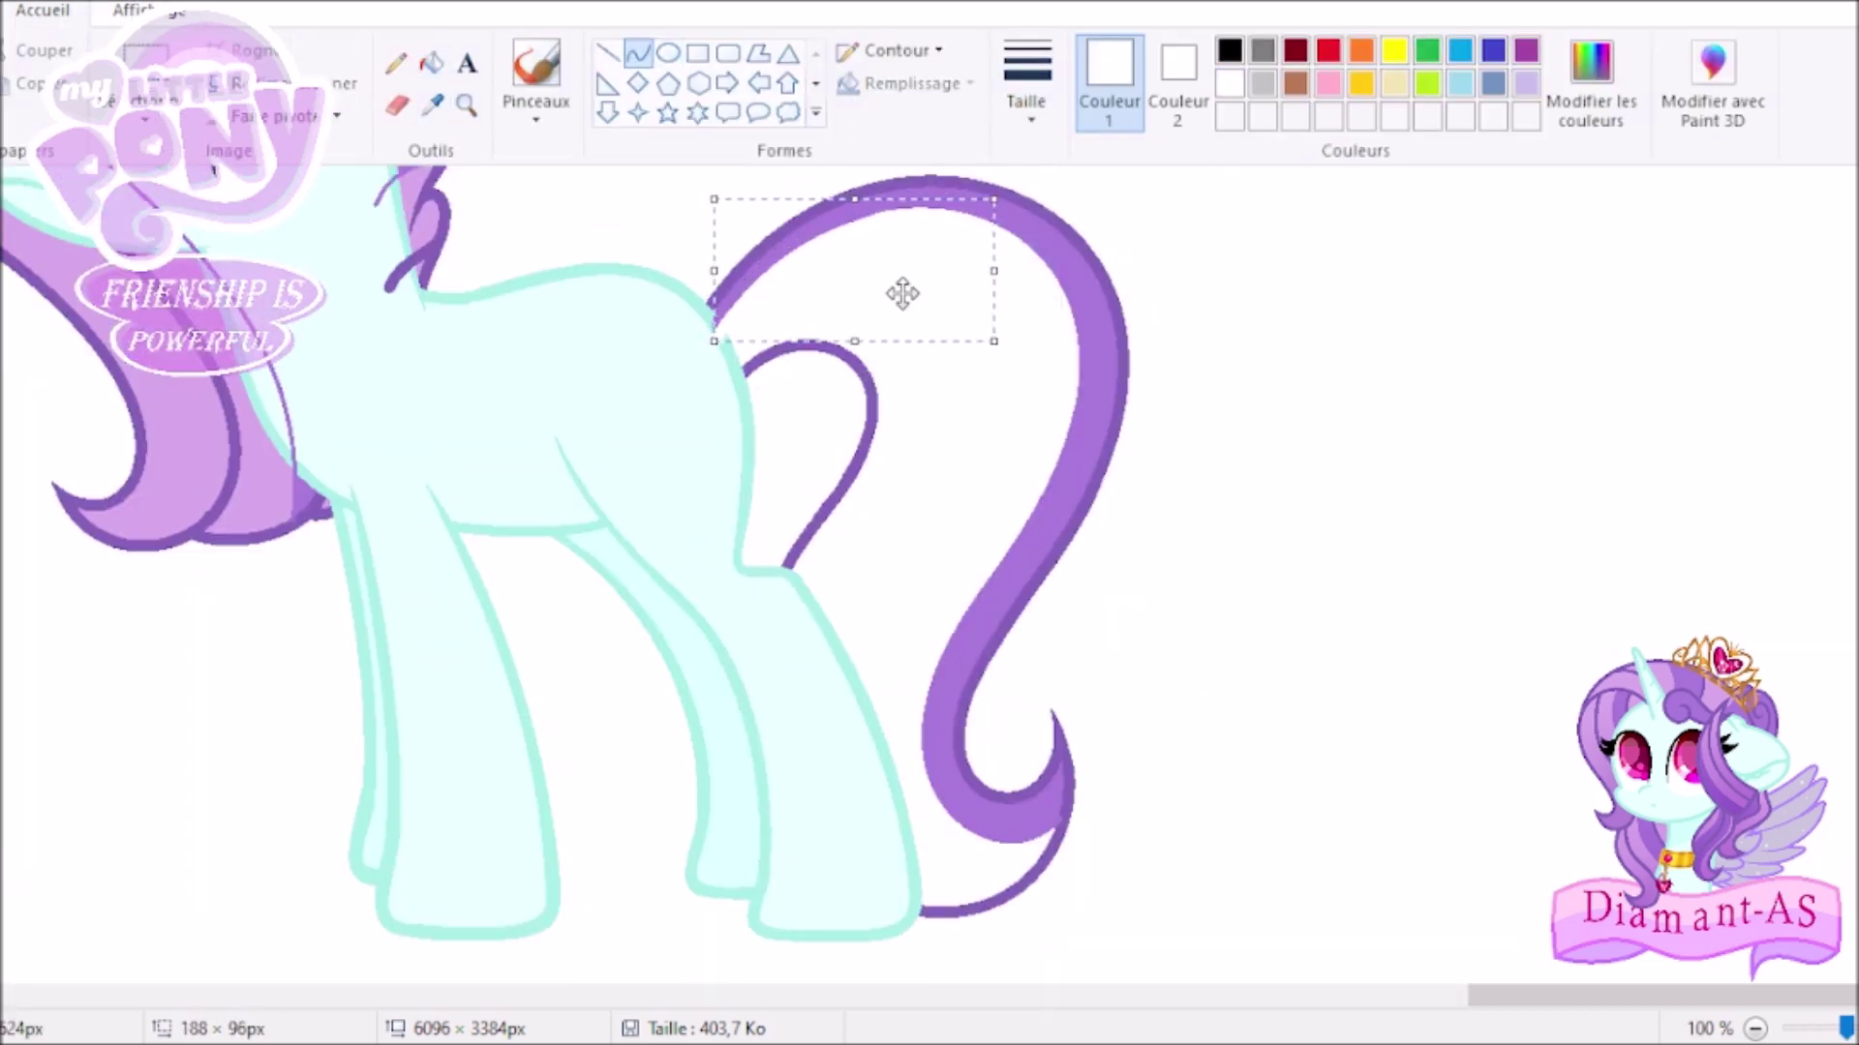
# Draw two long medium purple shading curves down the middle of the second pony's tail.
pyautogui.moveTo(729, 322); pyautogui.dragTo(919, 910)
pyautogui.moveTo(978, 436); pyautogui.dragTo(1178, 228)
pyautogui.moveTo(871, 581); pyautogui.dragTo(833, 736)
pyautogui.moveTo(719, 341); pyautogui.dragTo(881, 513)
pyautogui.moveTo(871, 290); pyautogui.dragTo(892, 393)
pyautogui.moveTo(881, 513); pyautogui.dragTo(808, 666)
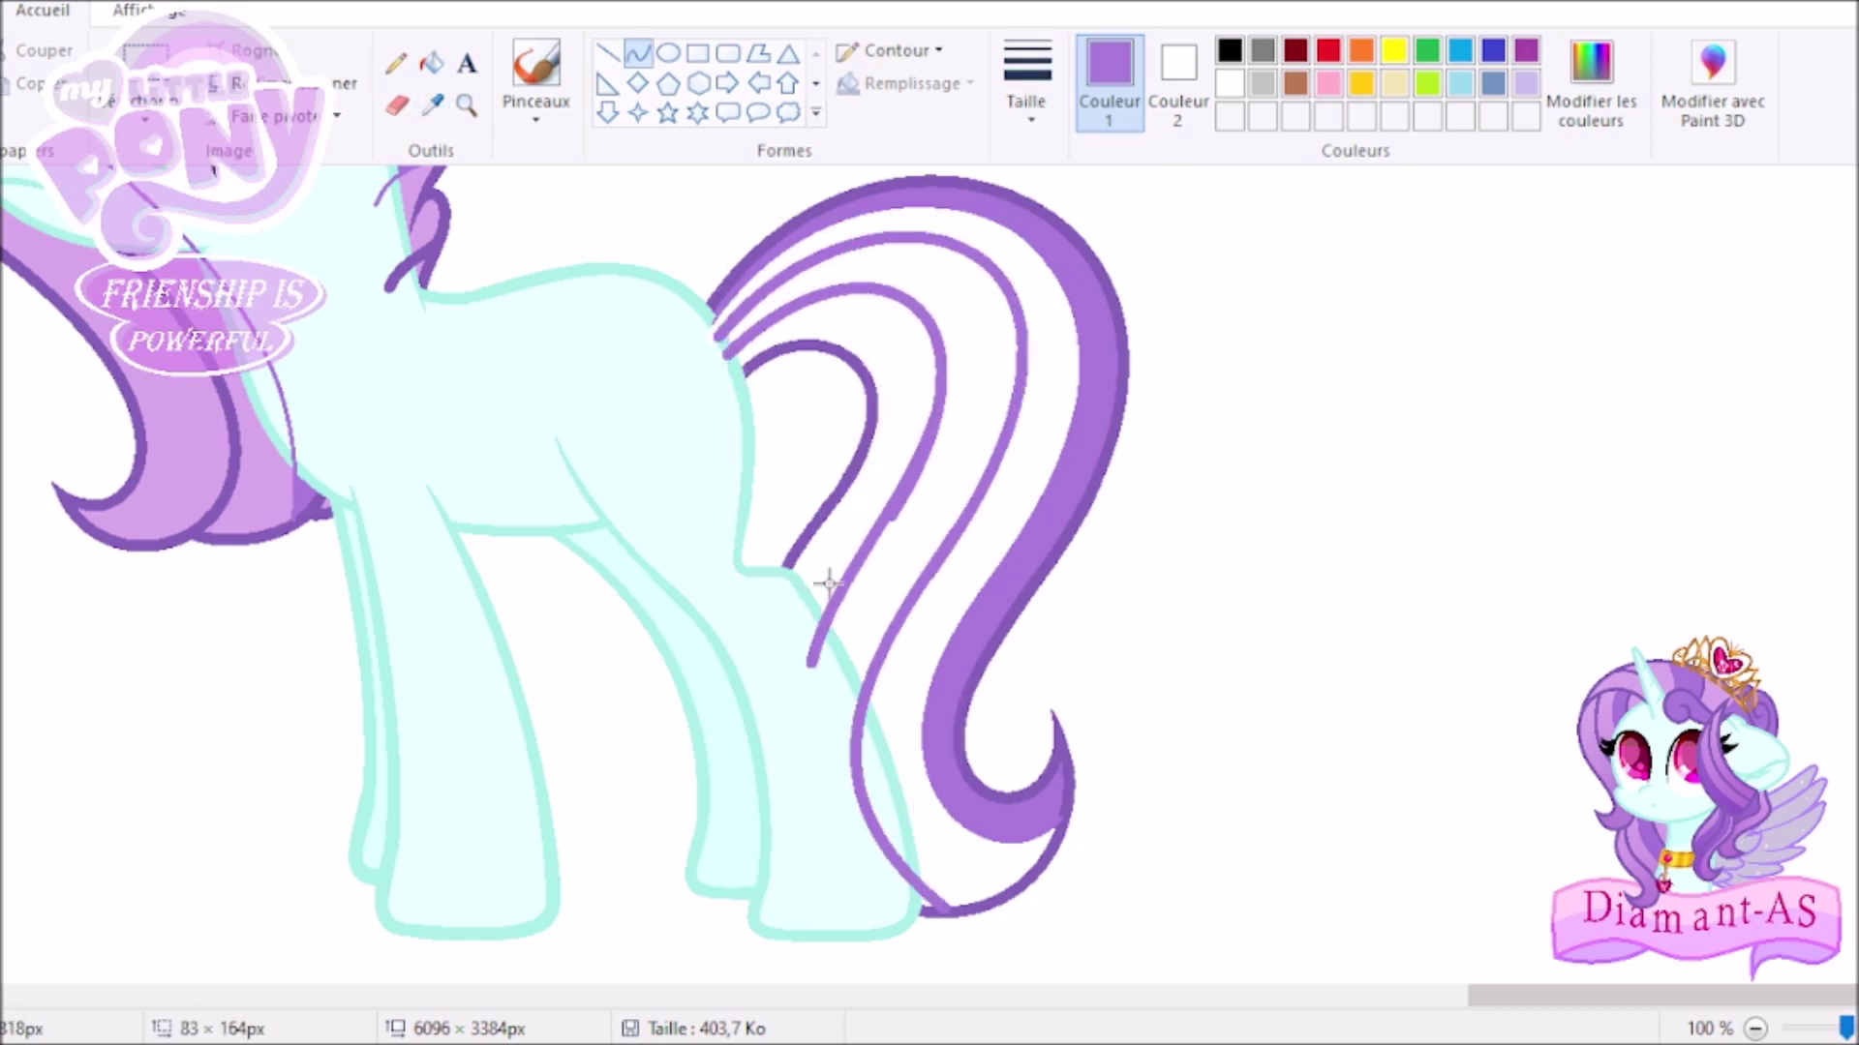
# Fill the band between the tail's two middle shading curves in medium purple.
pyautogui.click(432, 63)
pyautogui.click(968, 367)
pyautogui.click(638, 52)
pyautogui.moveTo(1007, 828); pyautogui.dragTo(871, 532)
pyautogui.moveTo(900, 678); pyautogui.dragTo(751, 732)
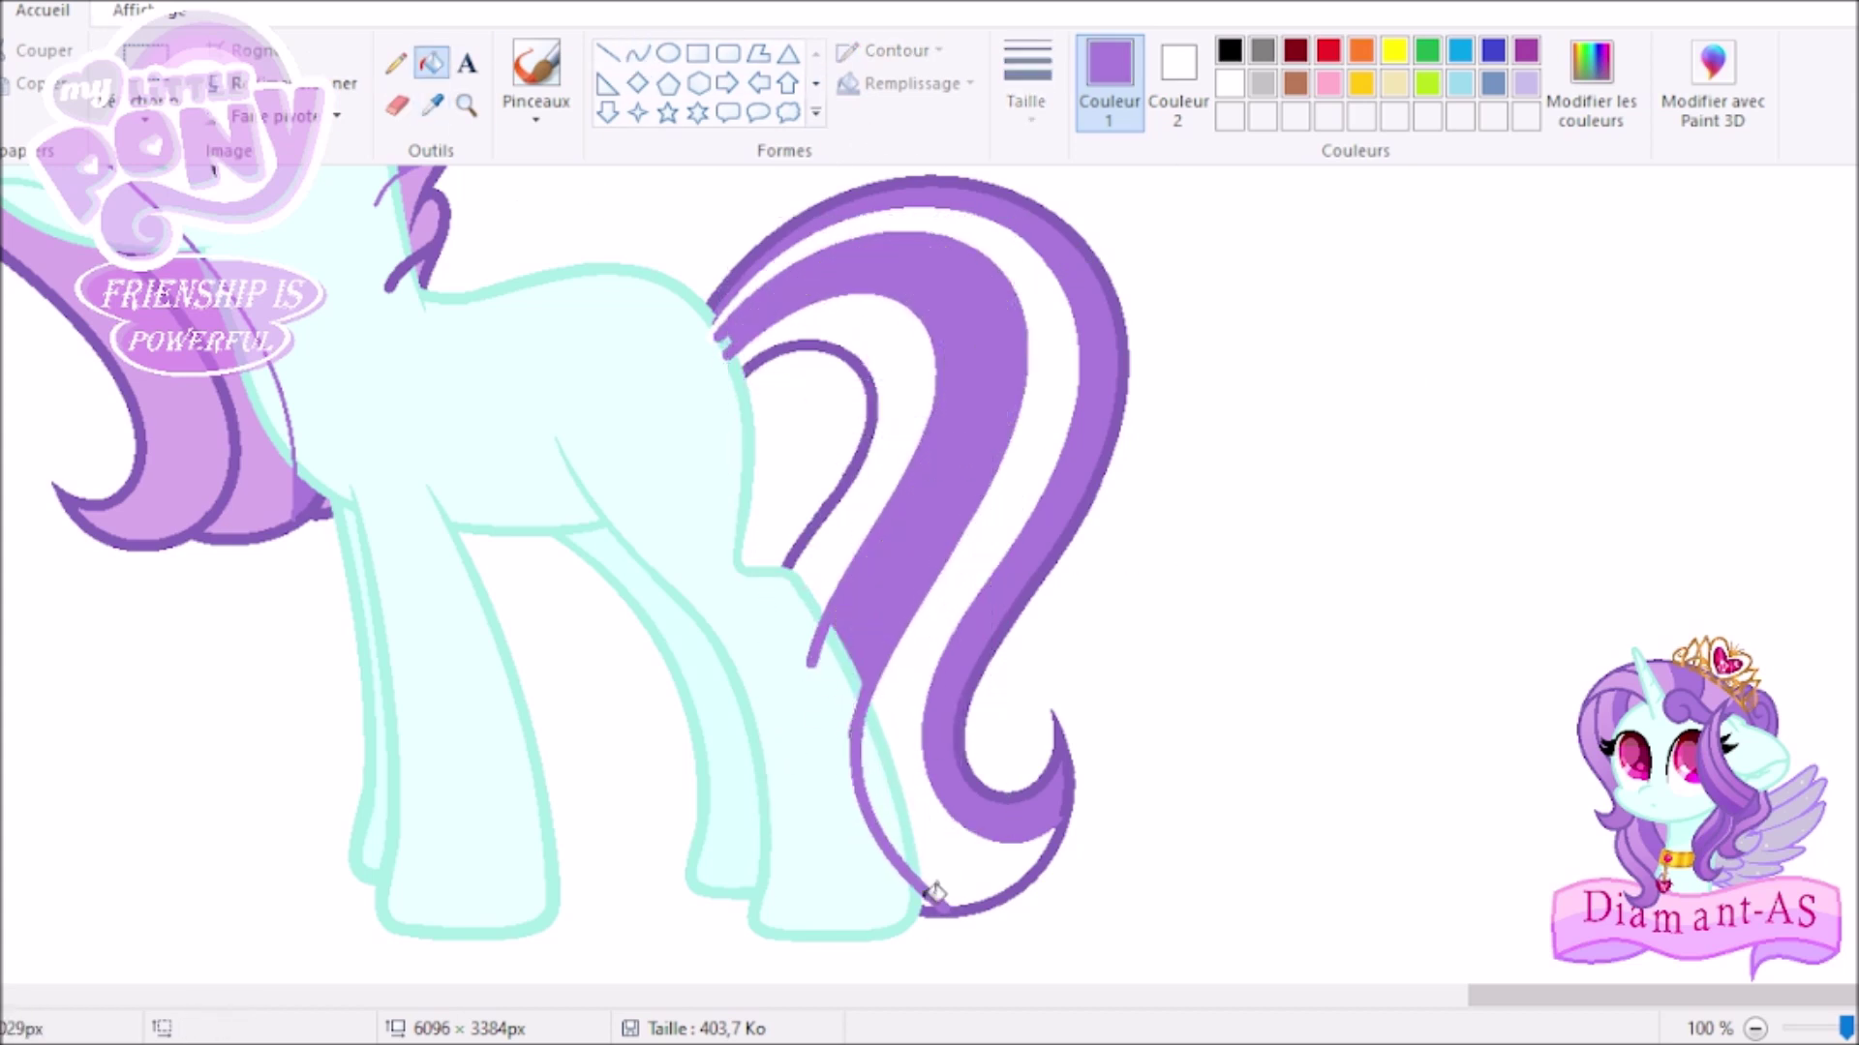
# Draw thin dark purple strand curves in the first pony's lock over the eye and in the bun behind the ear.
pyautogui.click(466, 104)
pyautogui.rightClick(850, 236)
pyautogui.rightClick(849, 236)
pyautogui.rightClick(850, 236)
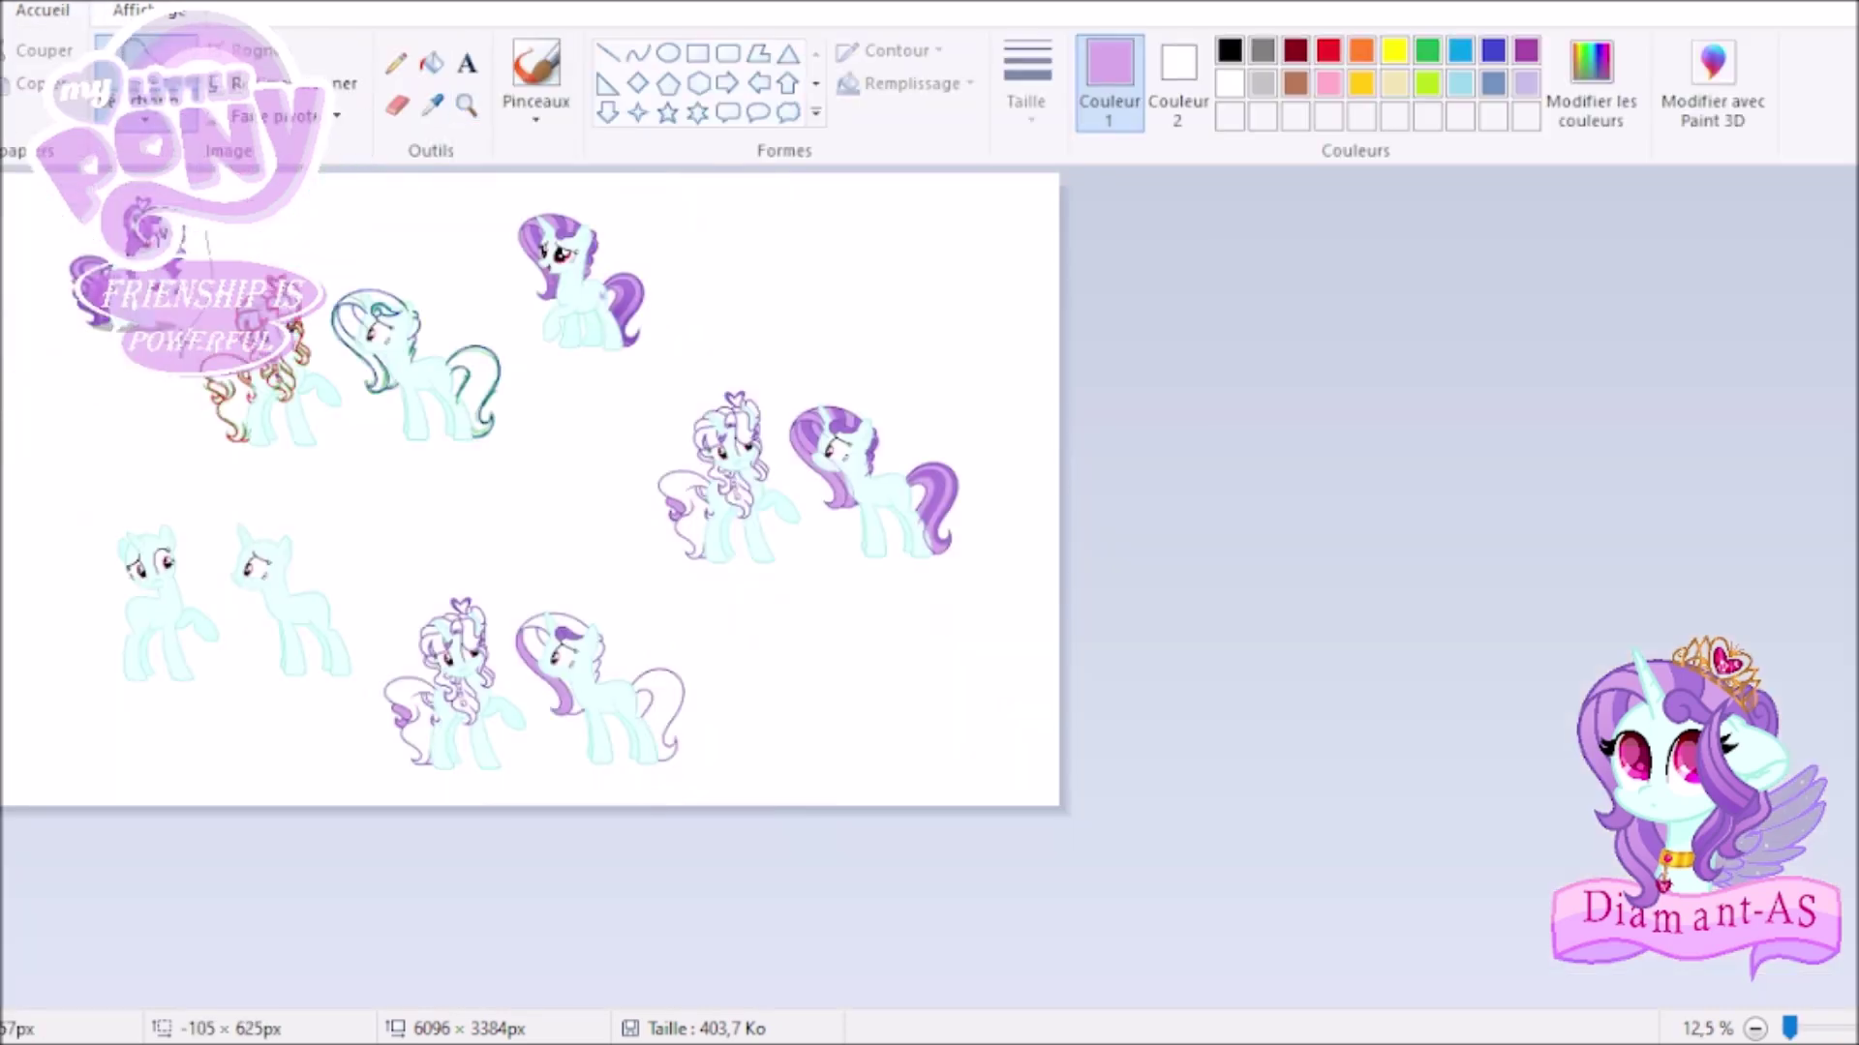
pyautogui.click(581, 368)
pyautogui.click(580, 367)
pyautogui.click(1355, 639)
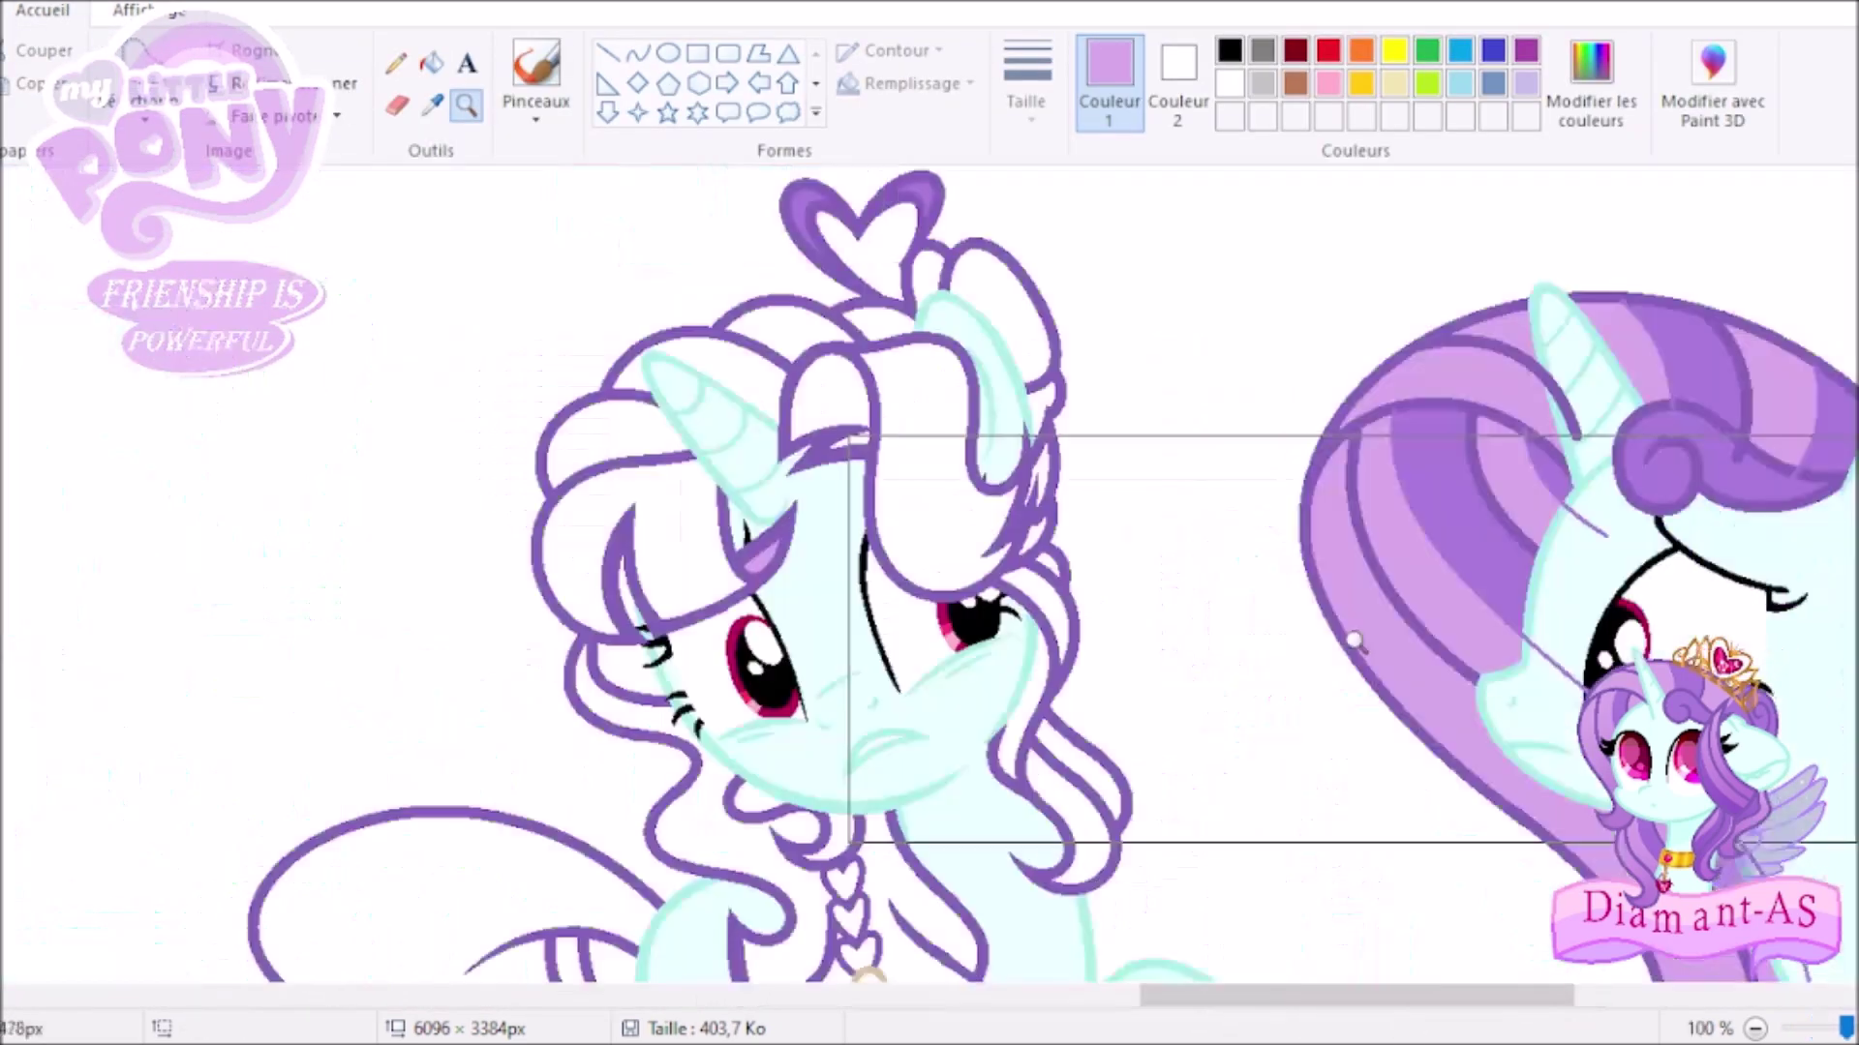
pyautogui.click(920, 470)
pyautogui.click(638, 52)
pyautogui.click(1026, 78)
pyautogui.click(1024, 187)
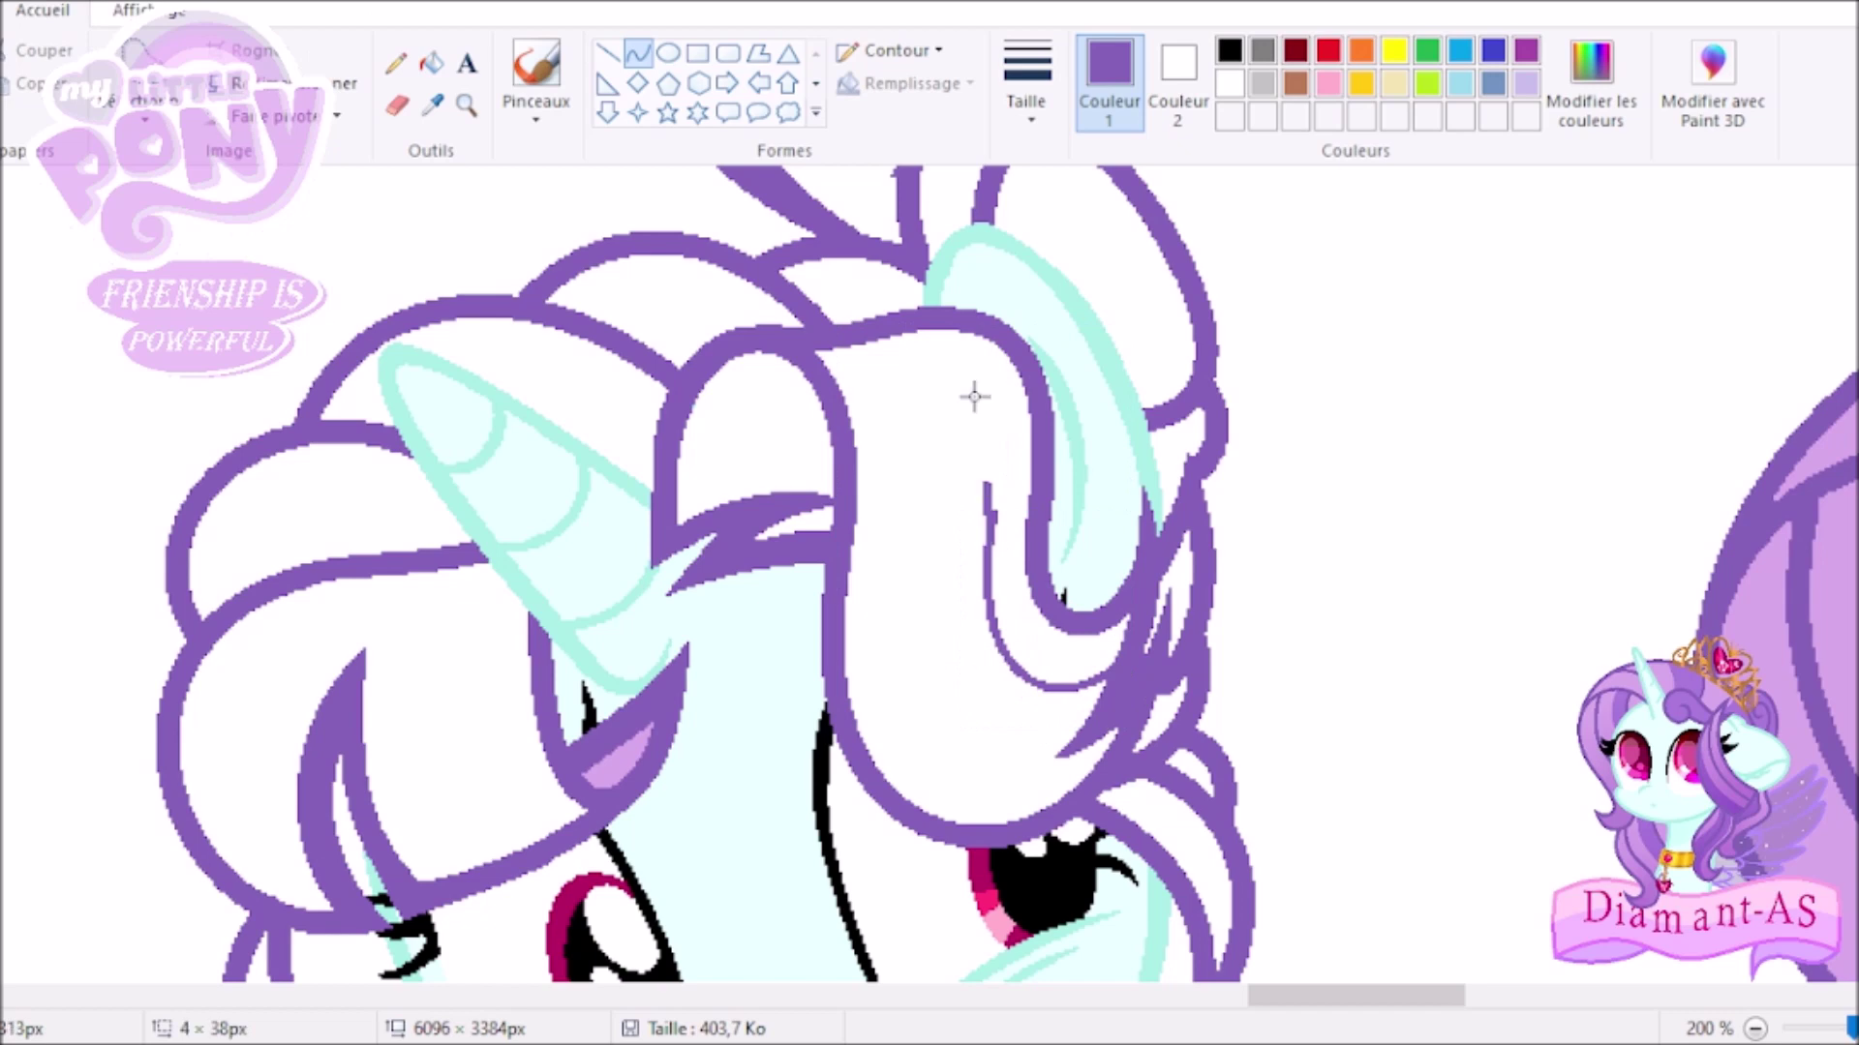
pyautogui.moveTo(1201, 329); pyautogui.dragTo(1112, 388)
# Draw thin dark purple strand curves along both edges of the first pony's fringe beside the horn.
pyautogui.scroll(3, 1064, 281)
pyautogui.click(145, 10)
pyautogui.click(42, 9)
pyautogui.click(466, 104)
pyautogui.click(539, 411)
pyautogui.hscroll(5, 1696, 965)
pyautogui.click(968, 542)
pyautogui.click(638, 52)
pyautogui.moveTo(857, 358); pyautogui.dragTo(881, 647)
pyautogui.moveTo(575, 646); pyautogui.dragTo(511, 495)
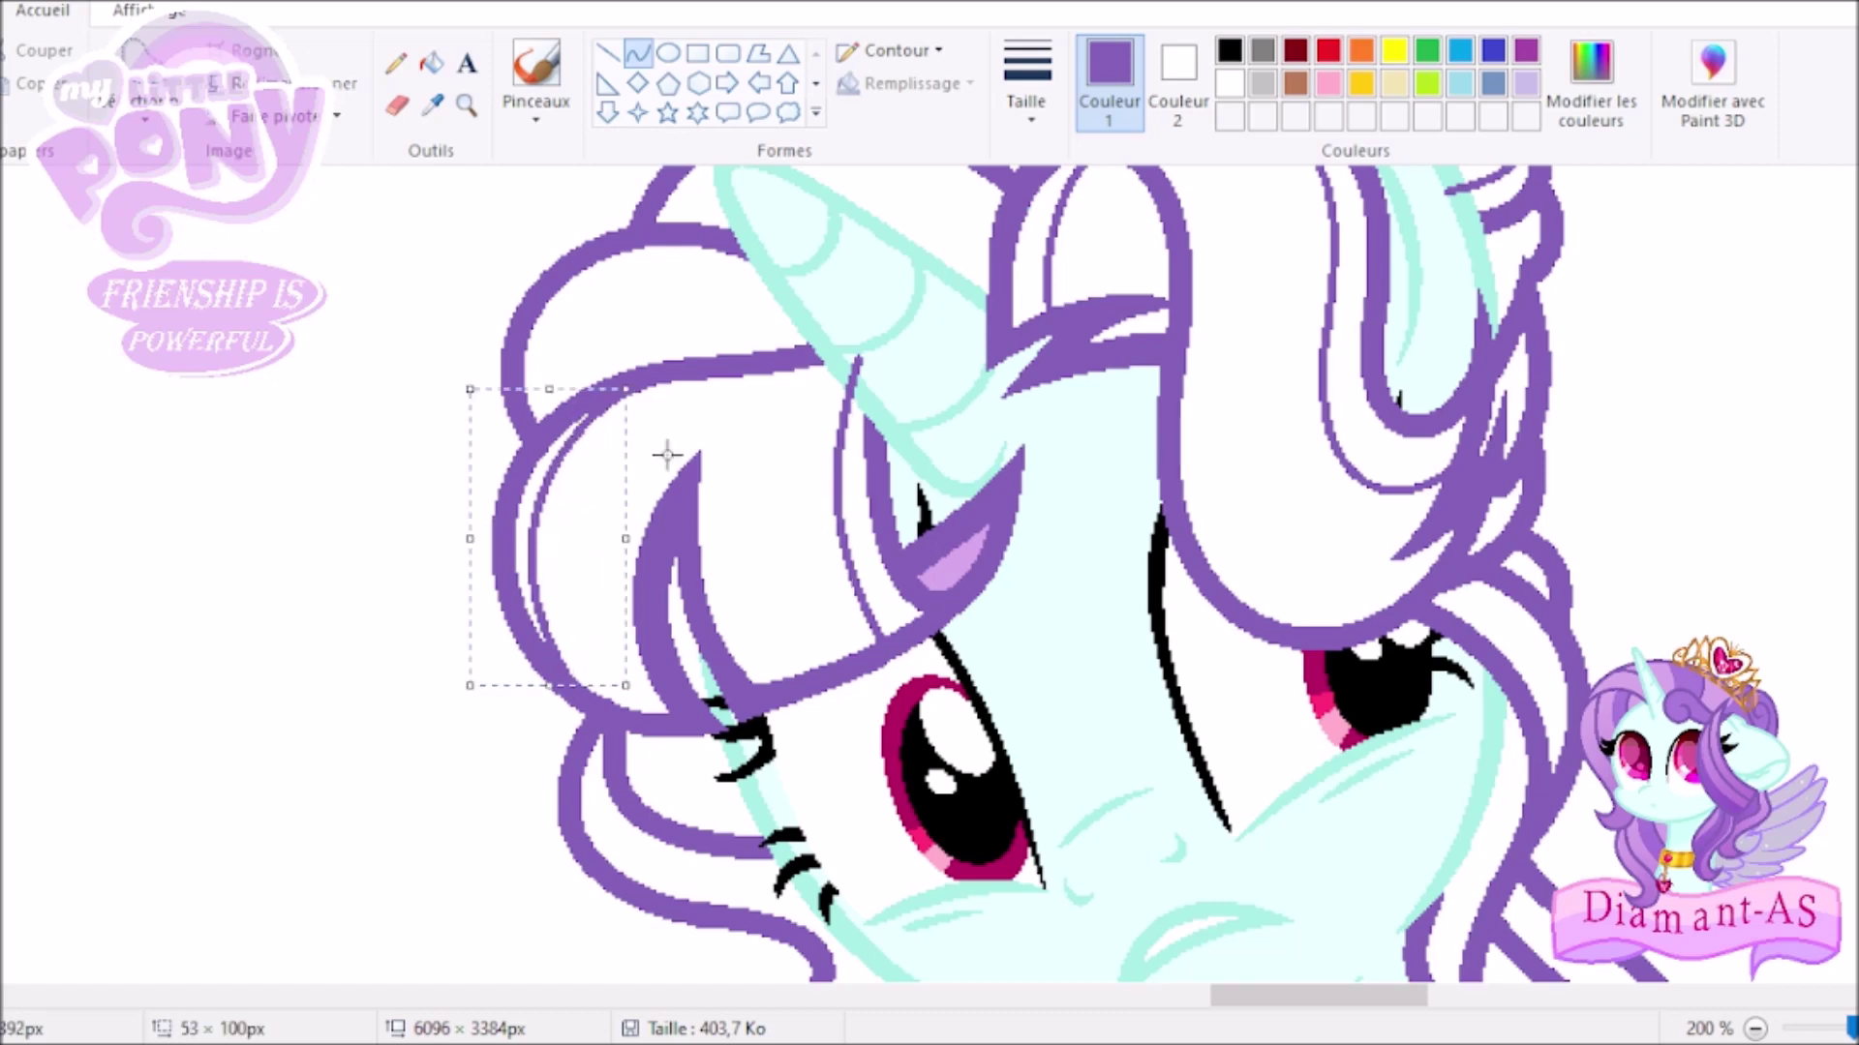
pyautogui.scroll(-3, 593, 407)
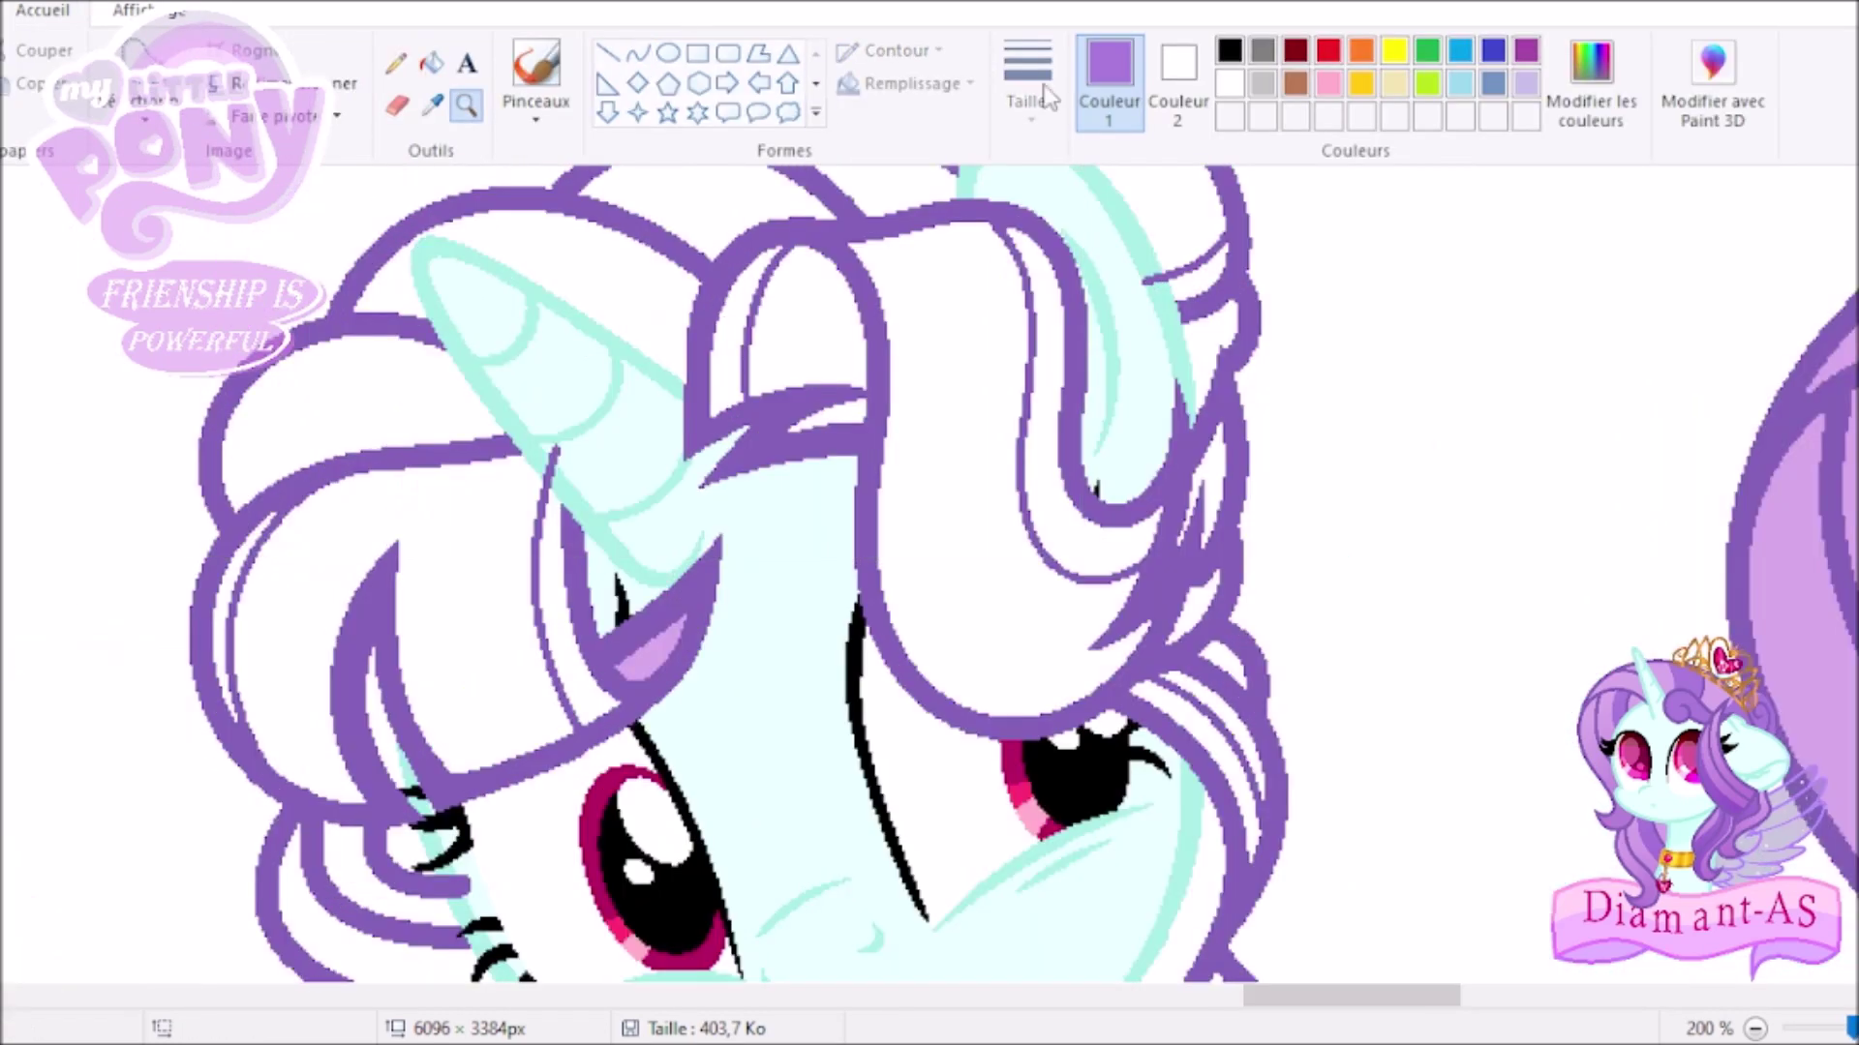
pyautogui.moveTo(947, 222); pyautogui.dragTo(1128, 619)
pyautogui.moveTo(1055, 503); pyautogui.dragTo(978, 464)
pyautogui.moveTo(978, 387); pyautogui.dragTo(1003, 288)
pyautogui.moveTo(883, 232); pyautogui.dragTo(963, 702)
pyautogui.moveTo(930, 465); pyautogui.dragTo(801, 510)
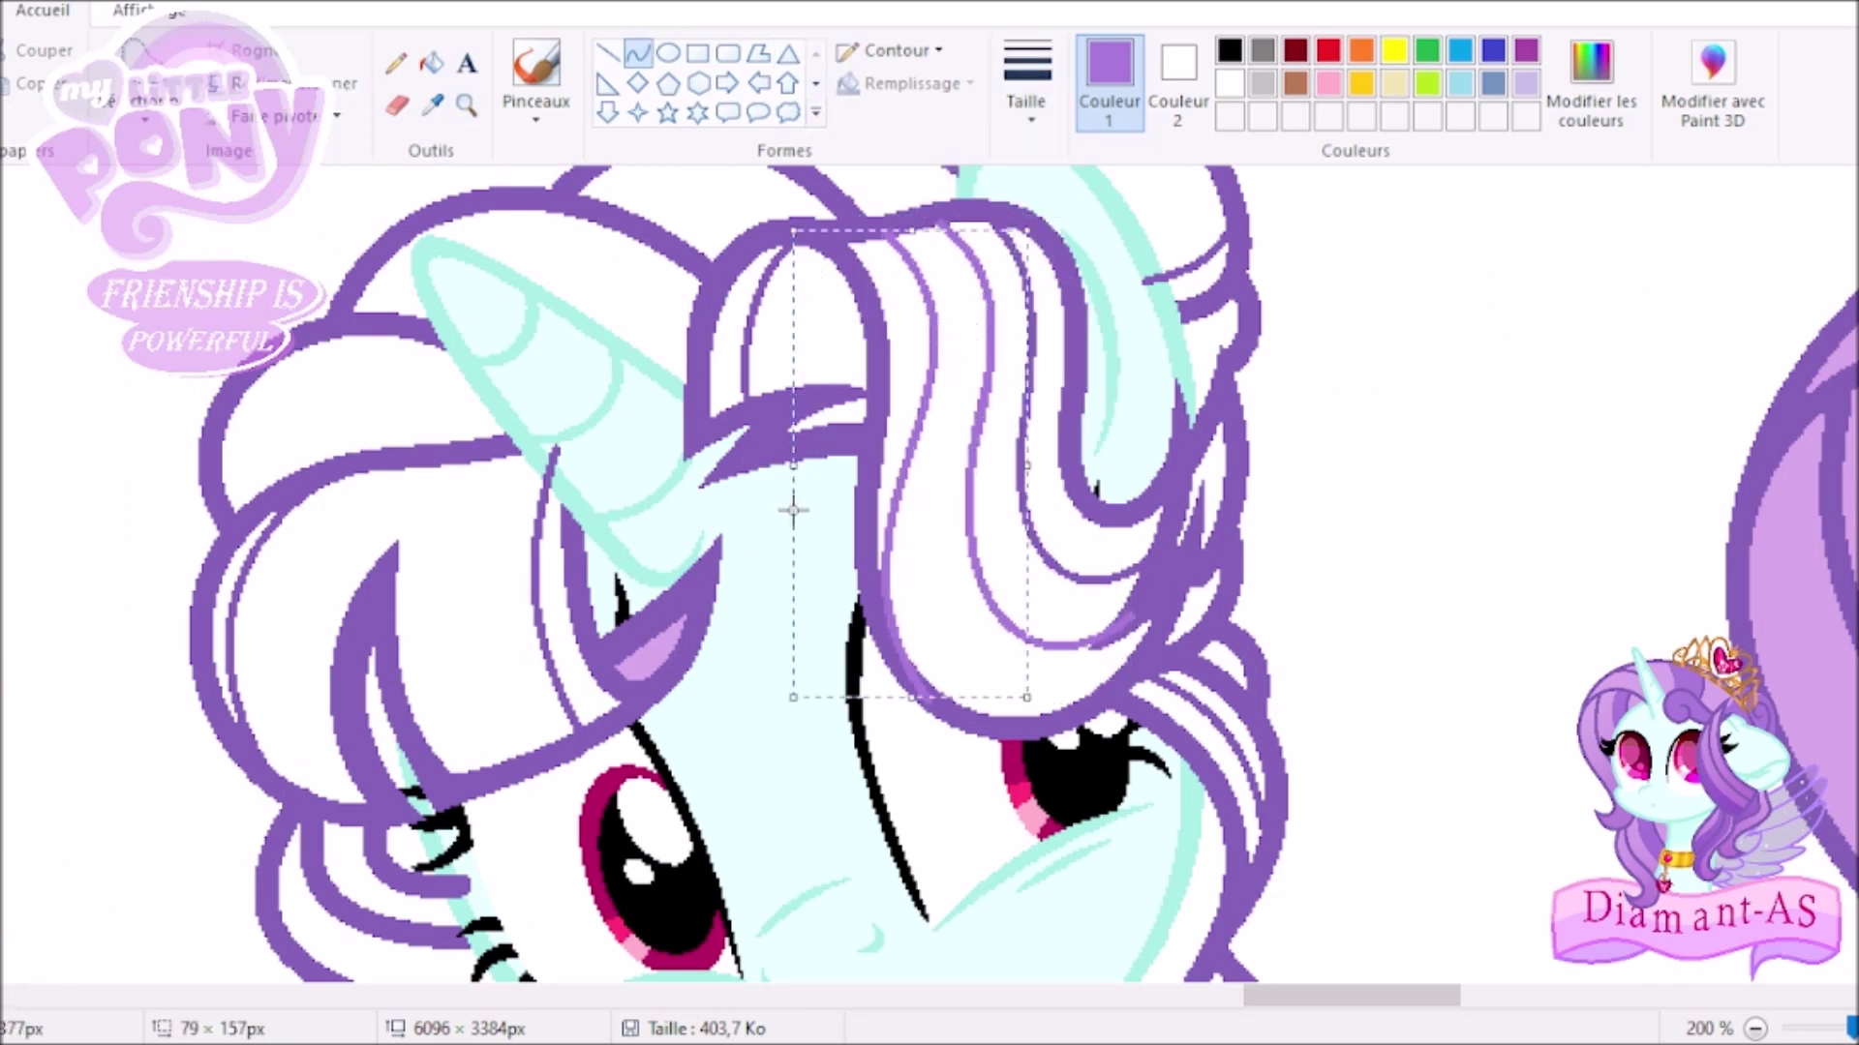
pyautogui.hotkey('ctrl', 'z')
pyautogui.hotkey('ctrl', 'z')
# Draw two medium purple shading curves down the first pony's lock over the eye and fill the band between them in medium purple.
pyautogui.moveTo(891, 232); pyautogui.dragTo(930, 697)
pyautogui.moveTo(914, 465); pyautogui.dragTo(900, 581)
pyautogui.moveTo(930, 225); pyautogui.dragTo(1113, 677)
pyautogui.moveTo(1133, 436); pyautogui.dragTo(1160, 276)
pyautogui.moveTo(863, 644); pyautogui.dragTo(856, 663)
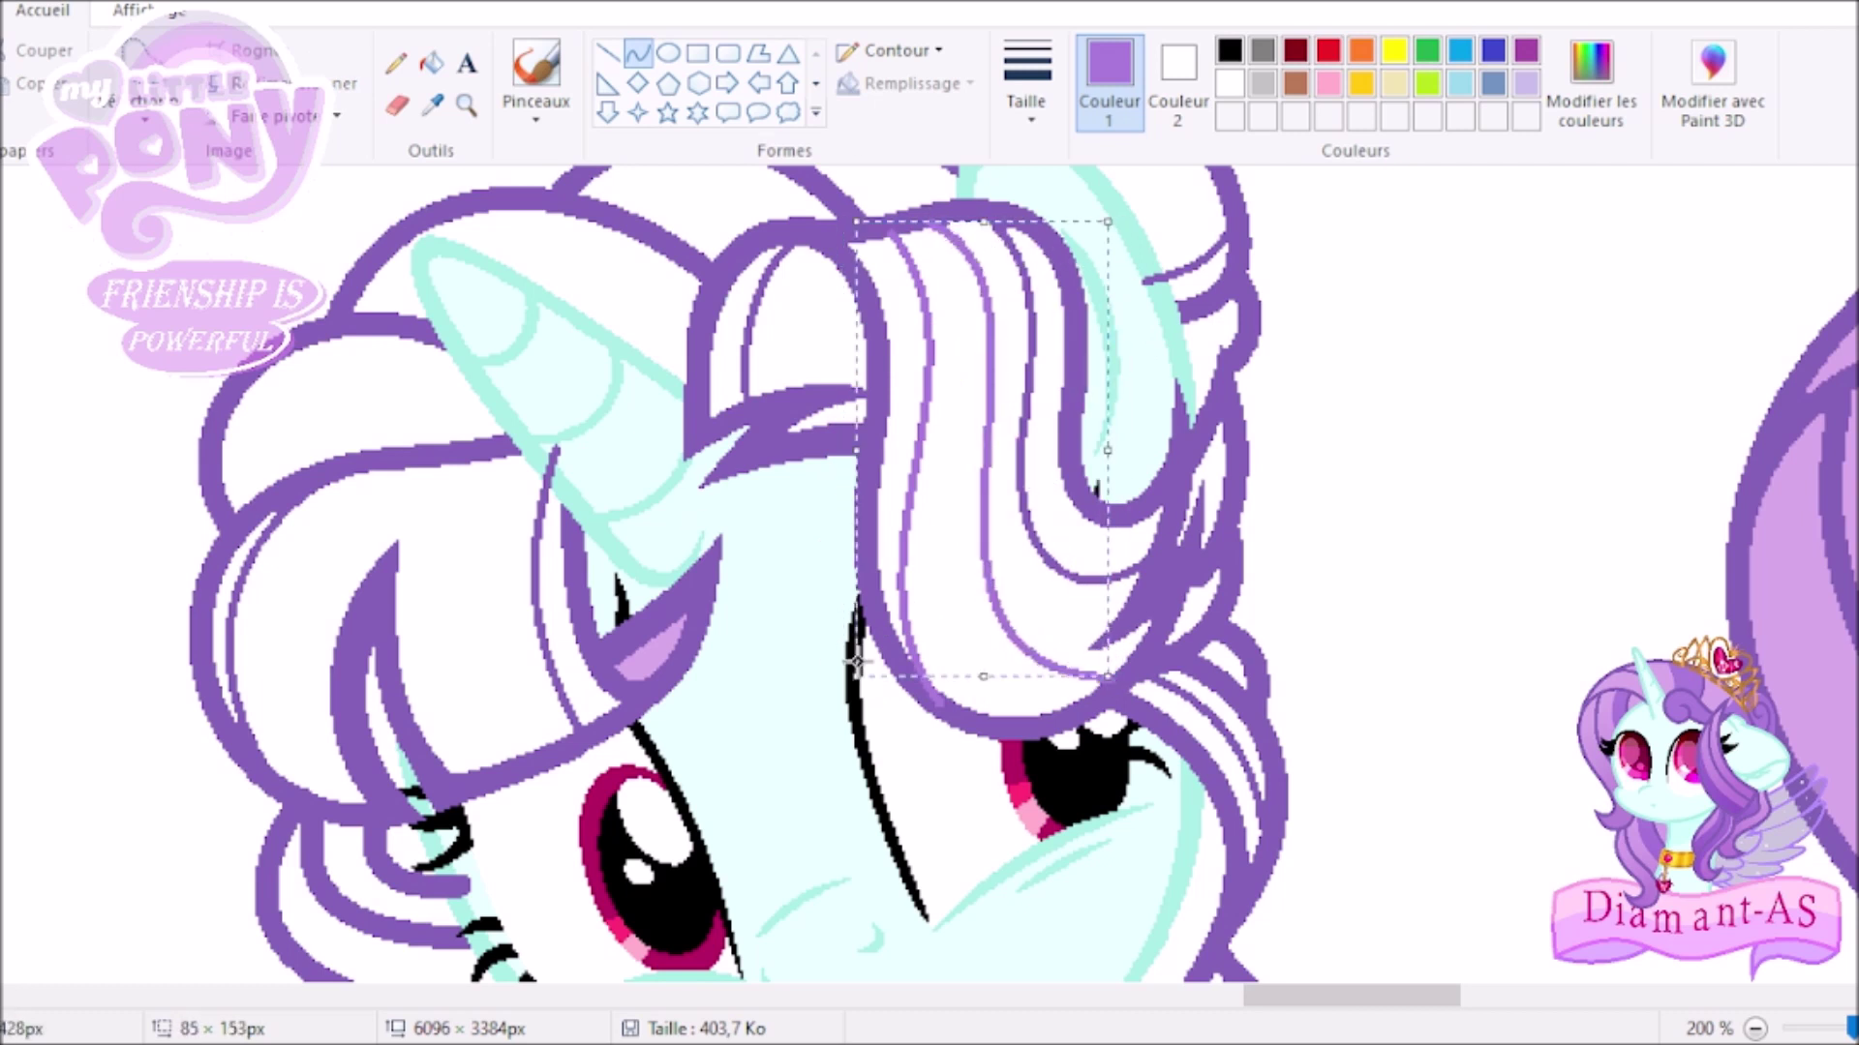
pyautogui.hotkey('ctrl', 'z')
pyautogui.moveTo(1041, 581); pyautogui.dragTo(941, 493)
pyautogui.hotkey('ctrl', 'z')
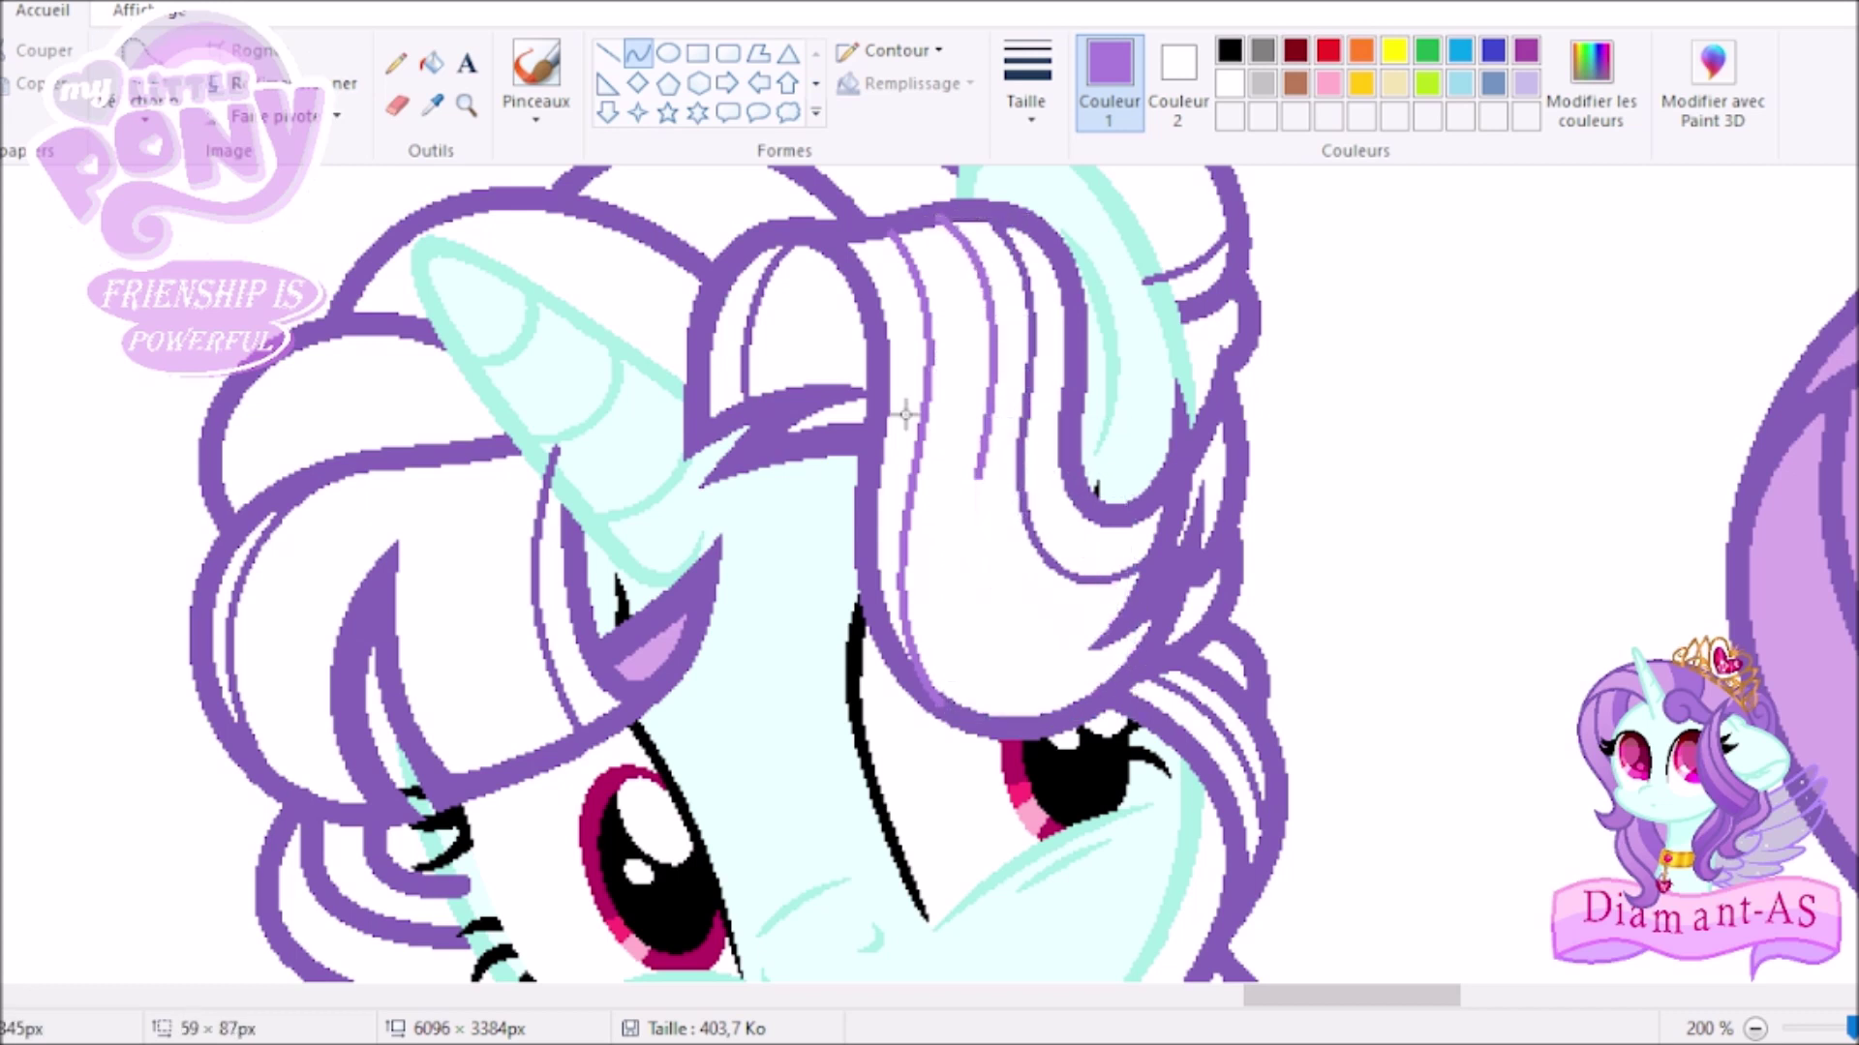
pyautogui.click(432, 62)
pyautogui.click(955, 311)
pyautogui.moveTo(1144, 575); pyautogui.dragTo(929, 687)
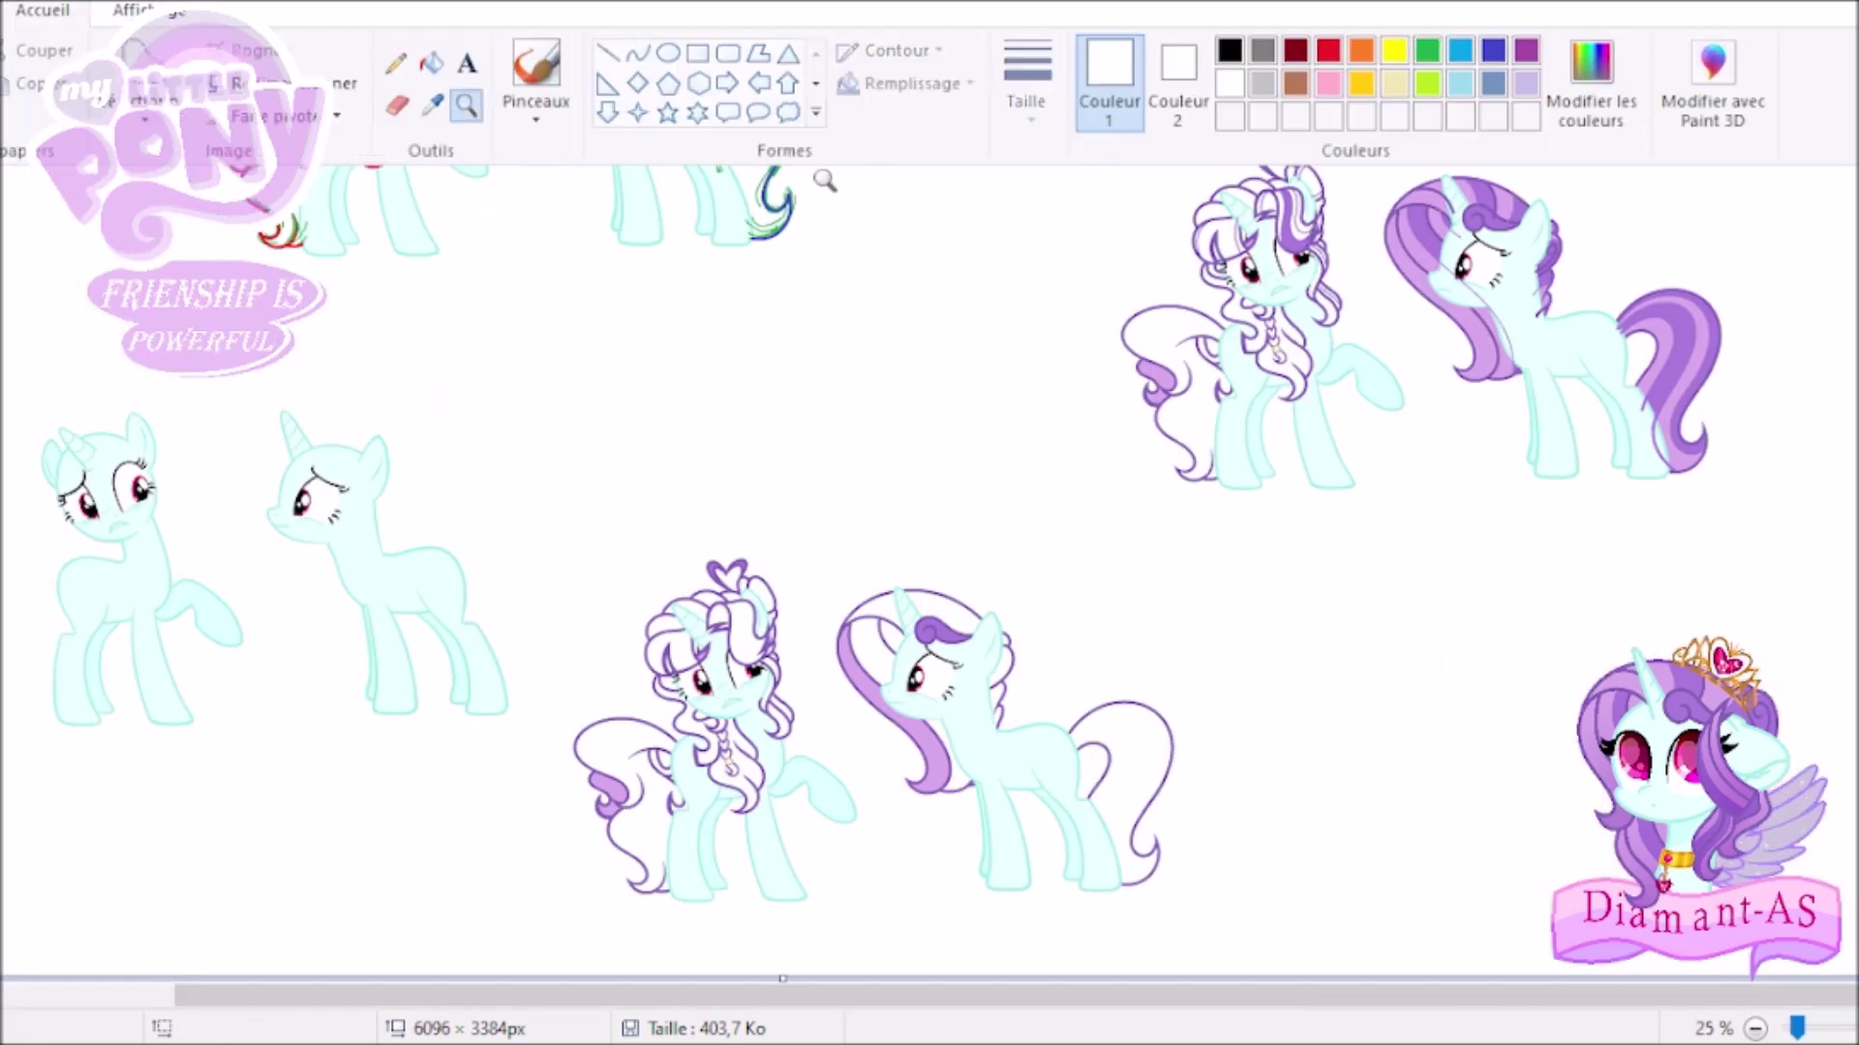
# Fill the inner section of the small looped forelock beside the horn in medium purple.
pyautogui.click(466, 105)
pyautogui.click(975, 387)
pyautogui.click(910, 488)
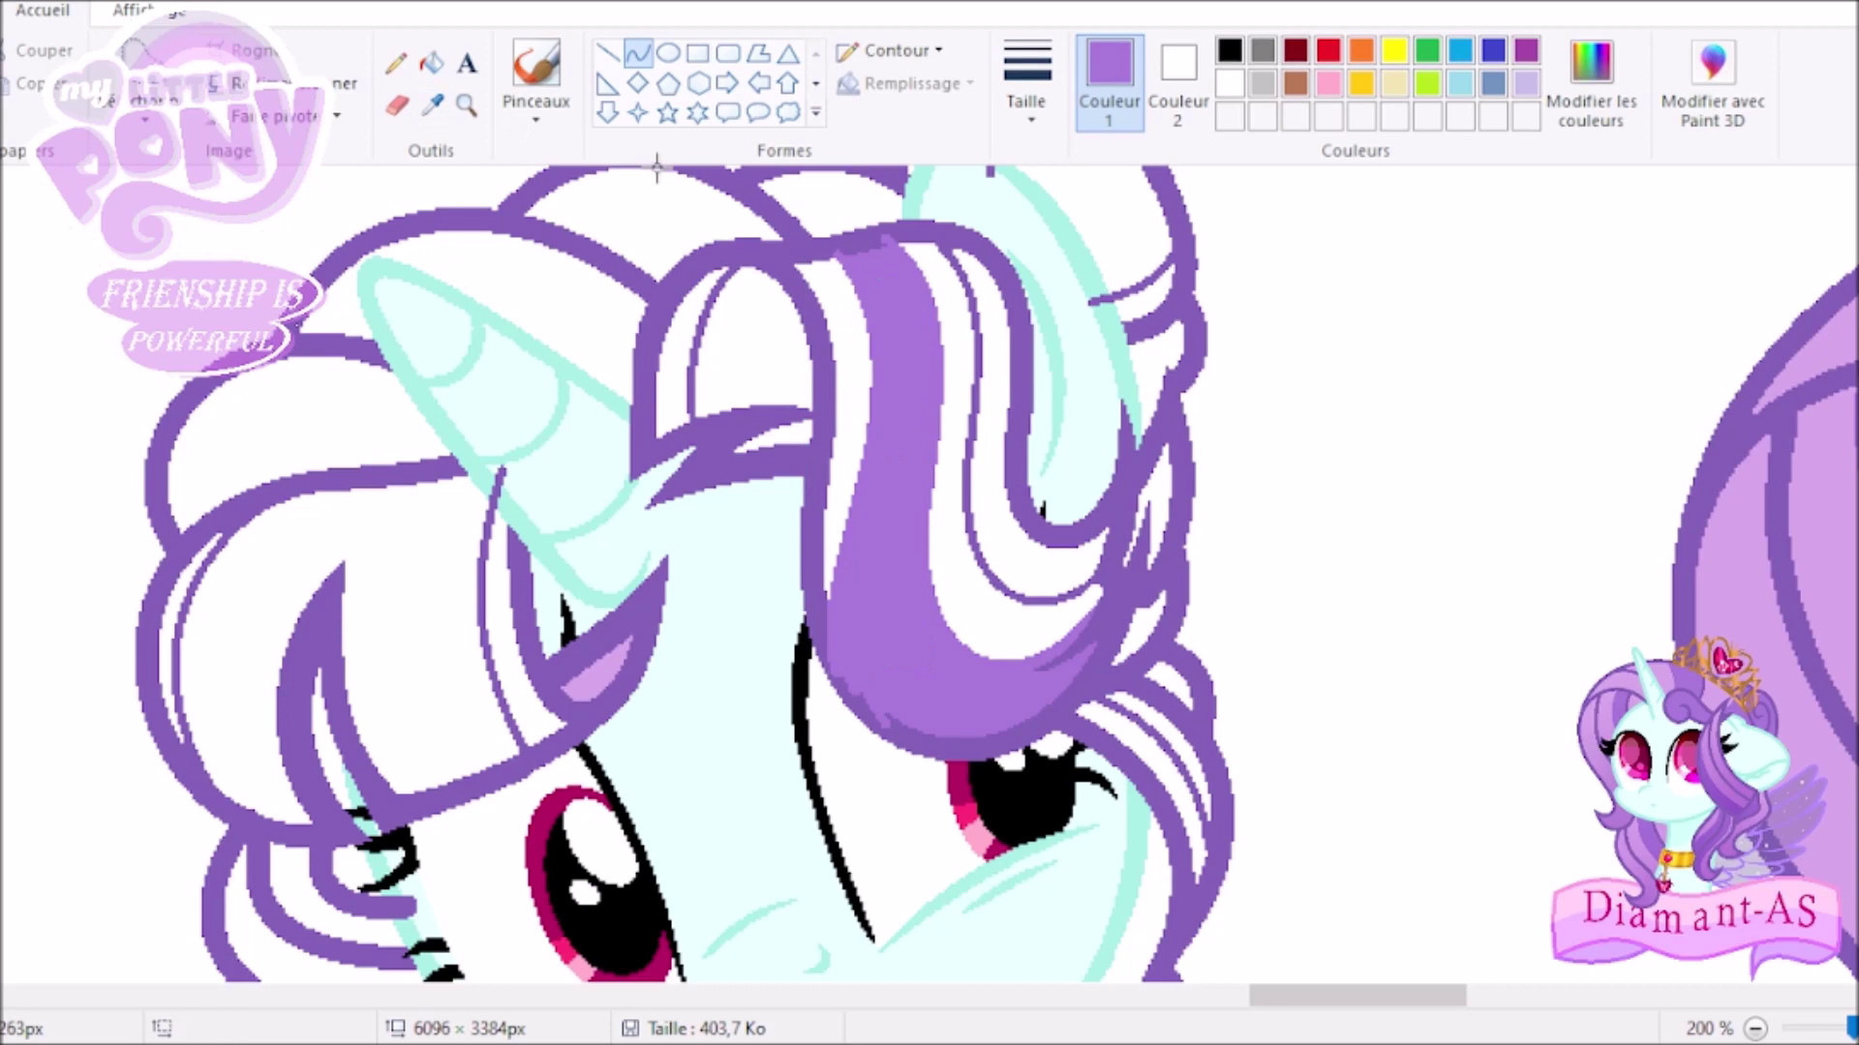
pyautogui.click(432, 63)
pyautogui.click(774, 349)
# Draw two medium purple shading curves down the first pony's fringe and fill the sections between them in medium purple.
pyautogui.click(638, 53)
pyautogui.moveTo(440, 474); pyautogui.dragTo(436, 789)
pyautogui.moveTo(454, 629); pyautogui.dragTo(417, 677)
pyautogui.moveTo(334, 489); pyautogui.dragTo(271, 803)
pyautogui.moveTo(290, 649); pyautogui.dragTo(213, 658)
pyautogui.click(431, 63)
pyautogui.click(271, 677)
pyautogui.click(387, 600)
# Draw medium purple shading curves across the first pony's crown locks and the bun behind the ear.
pyautogui.click(638, 53)
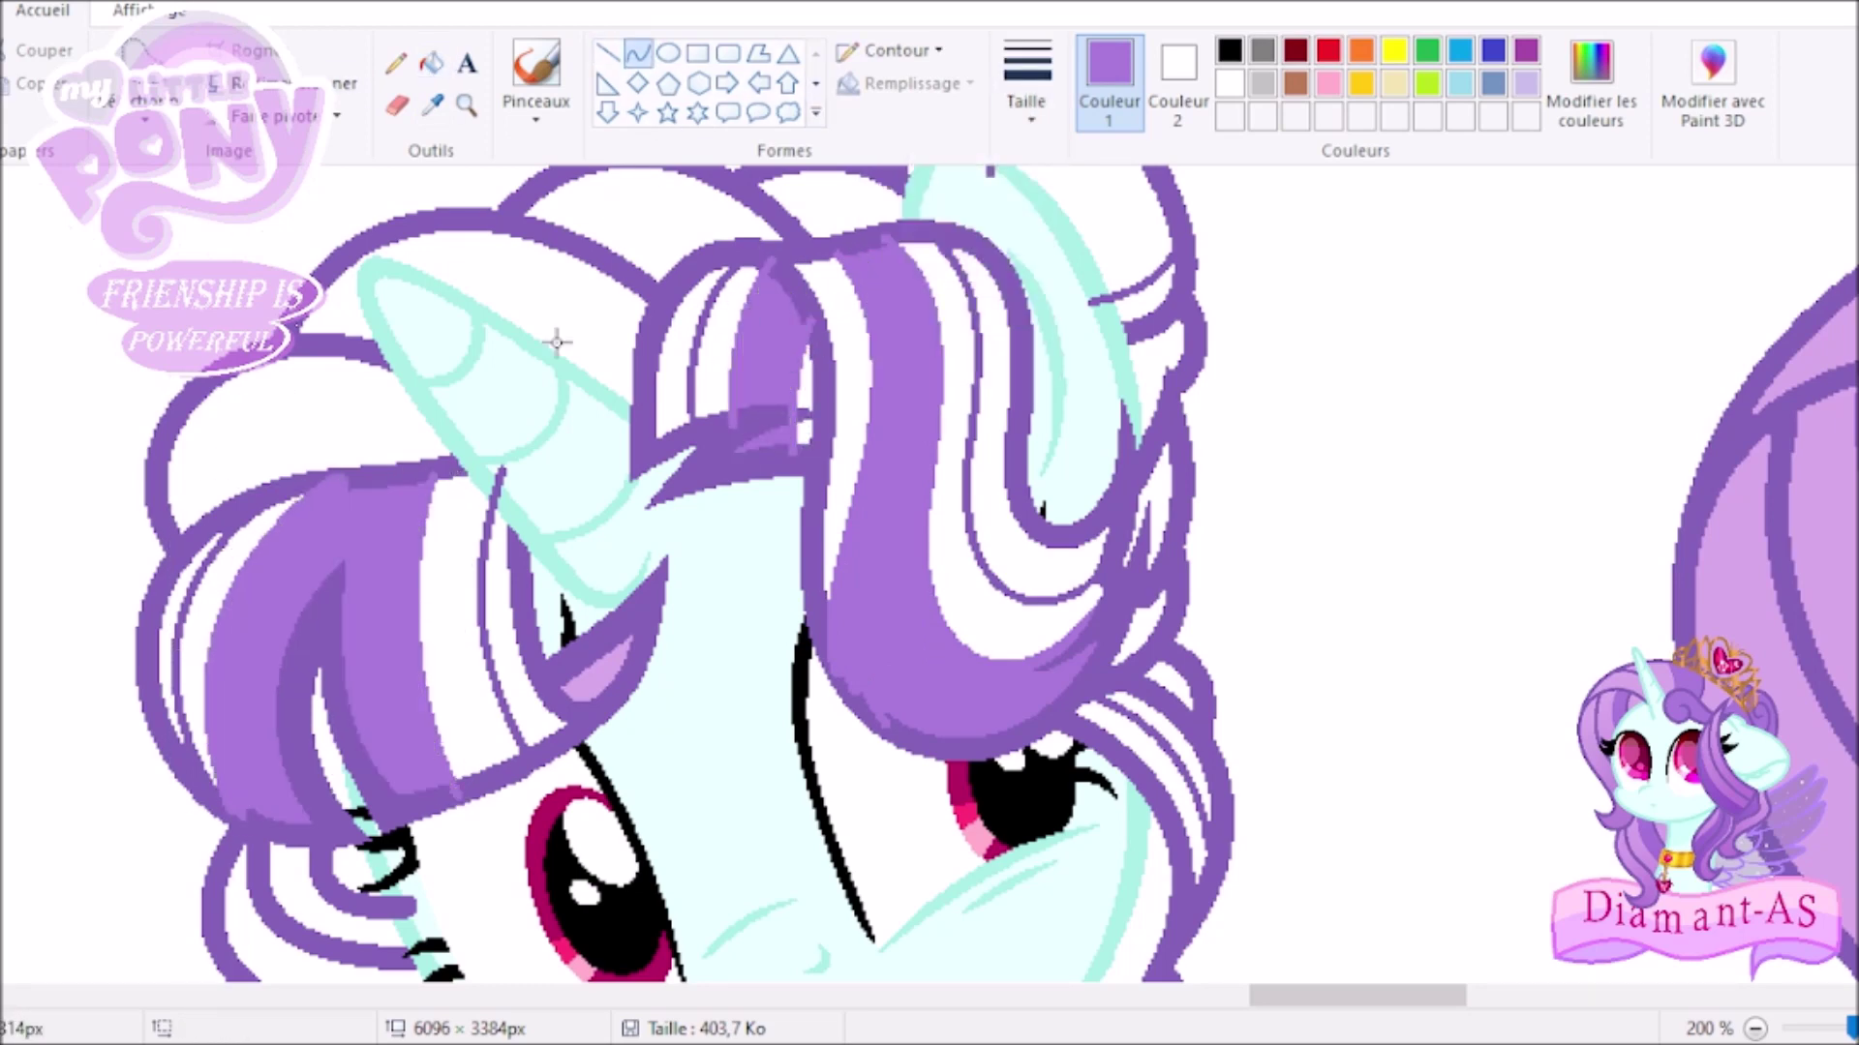
pyautogui.click(133, 10)
pyautogui.click(43, 9)
pyautogui.scroll(3, 1334, 344)
pyautogui.moveTo(1408, 218); pyautogui.dragTo(1334, 343)
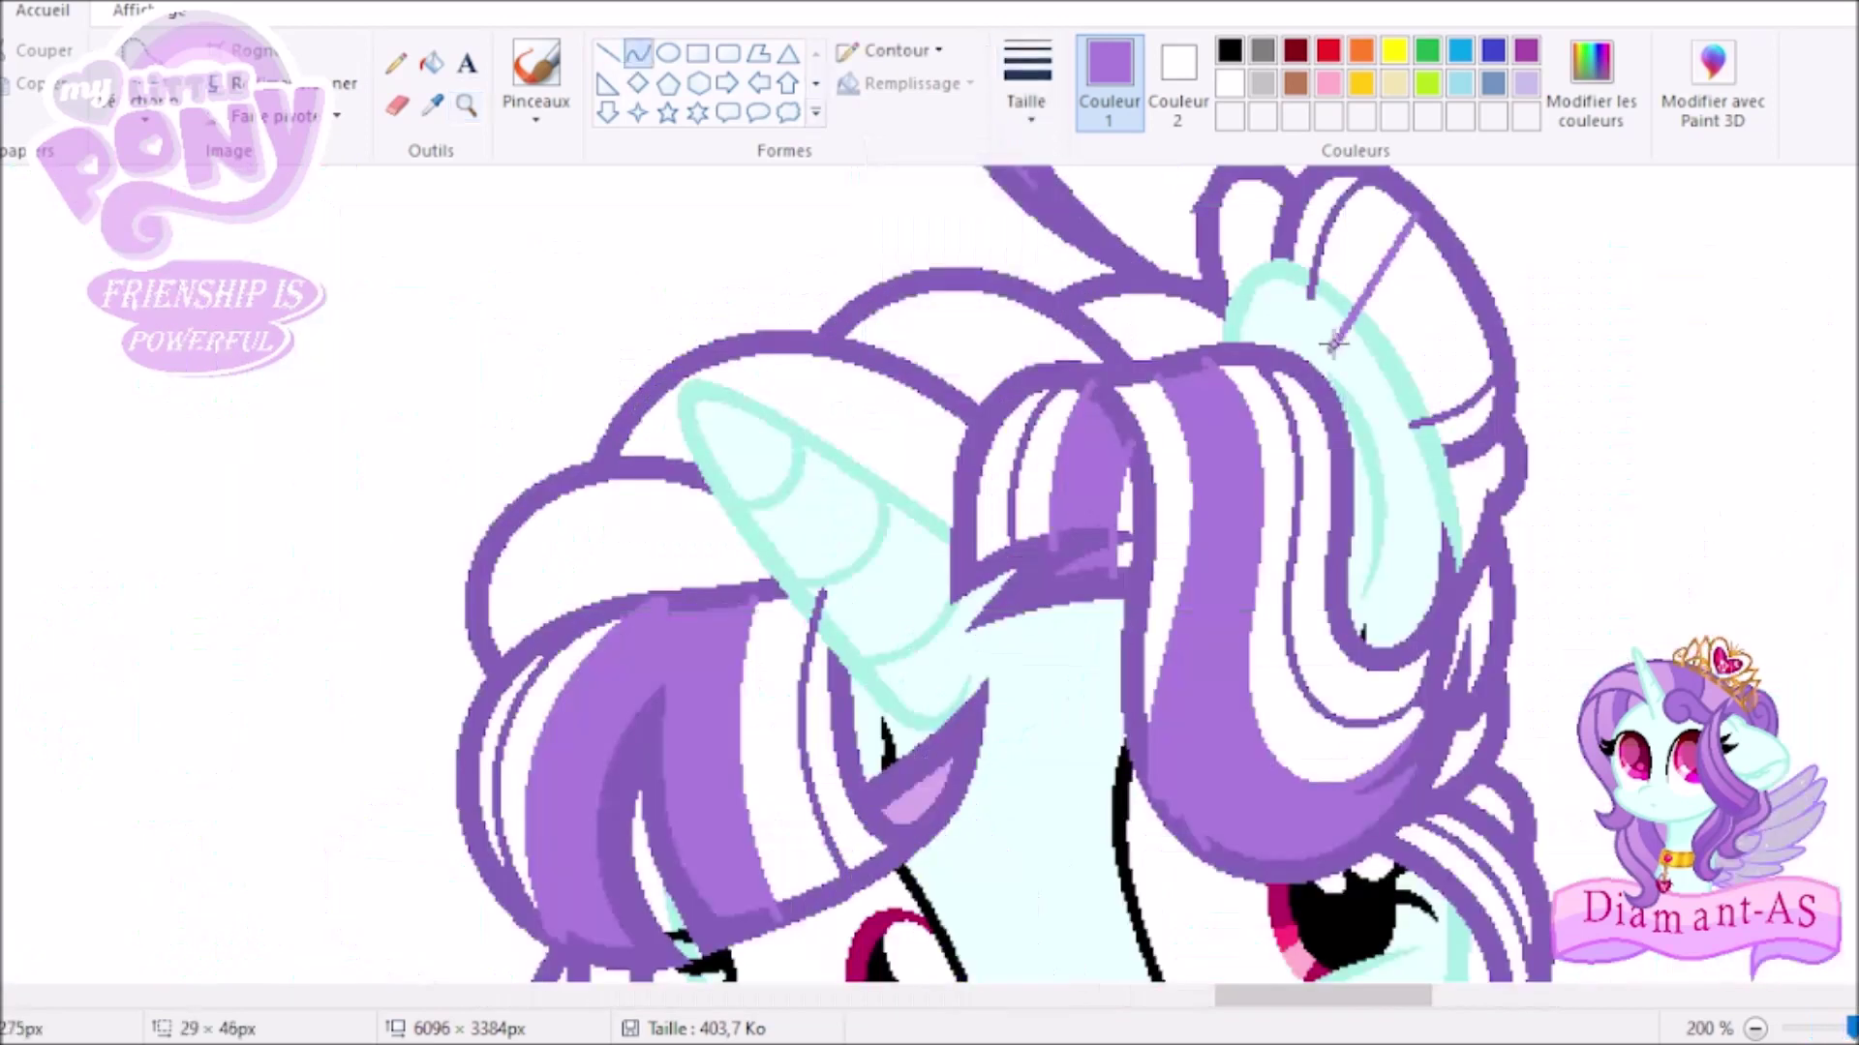
pyautogui.moveTo(491, 561); pyautogui.dragTo(803, 555)
pyautogui.moveTo(644, 558); pyautogui.dragTo(644, 510)
pyautogui.moveTo(697, 426); pyautogui.dragTo(685, 373)
# Fill the shaded sections of the crown locks and the bun in medium purple.
pyautogui.click(431, 63)
pyautogui.click(852, 397)
pyautogui.click(620, 499)
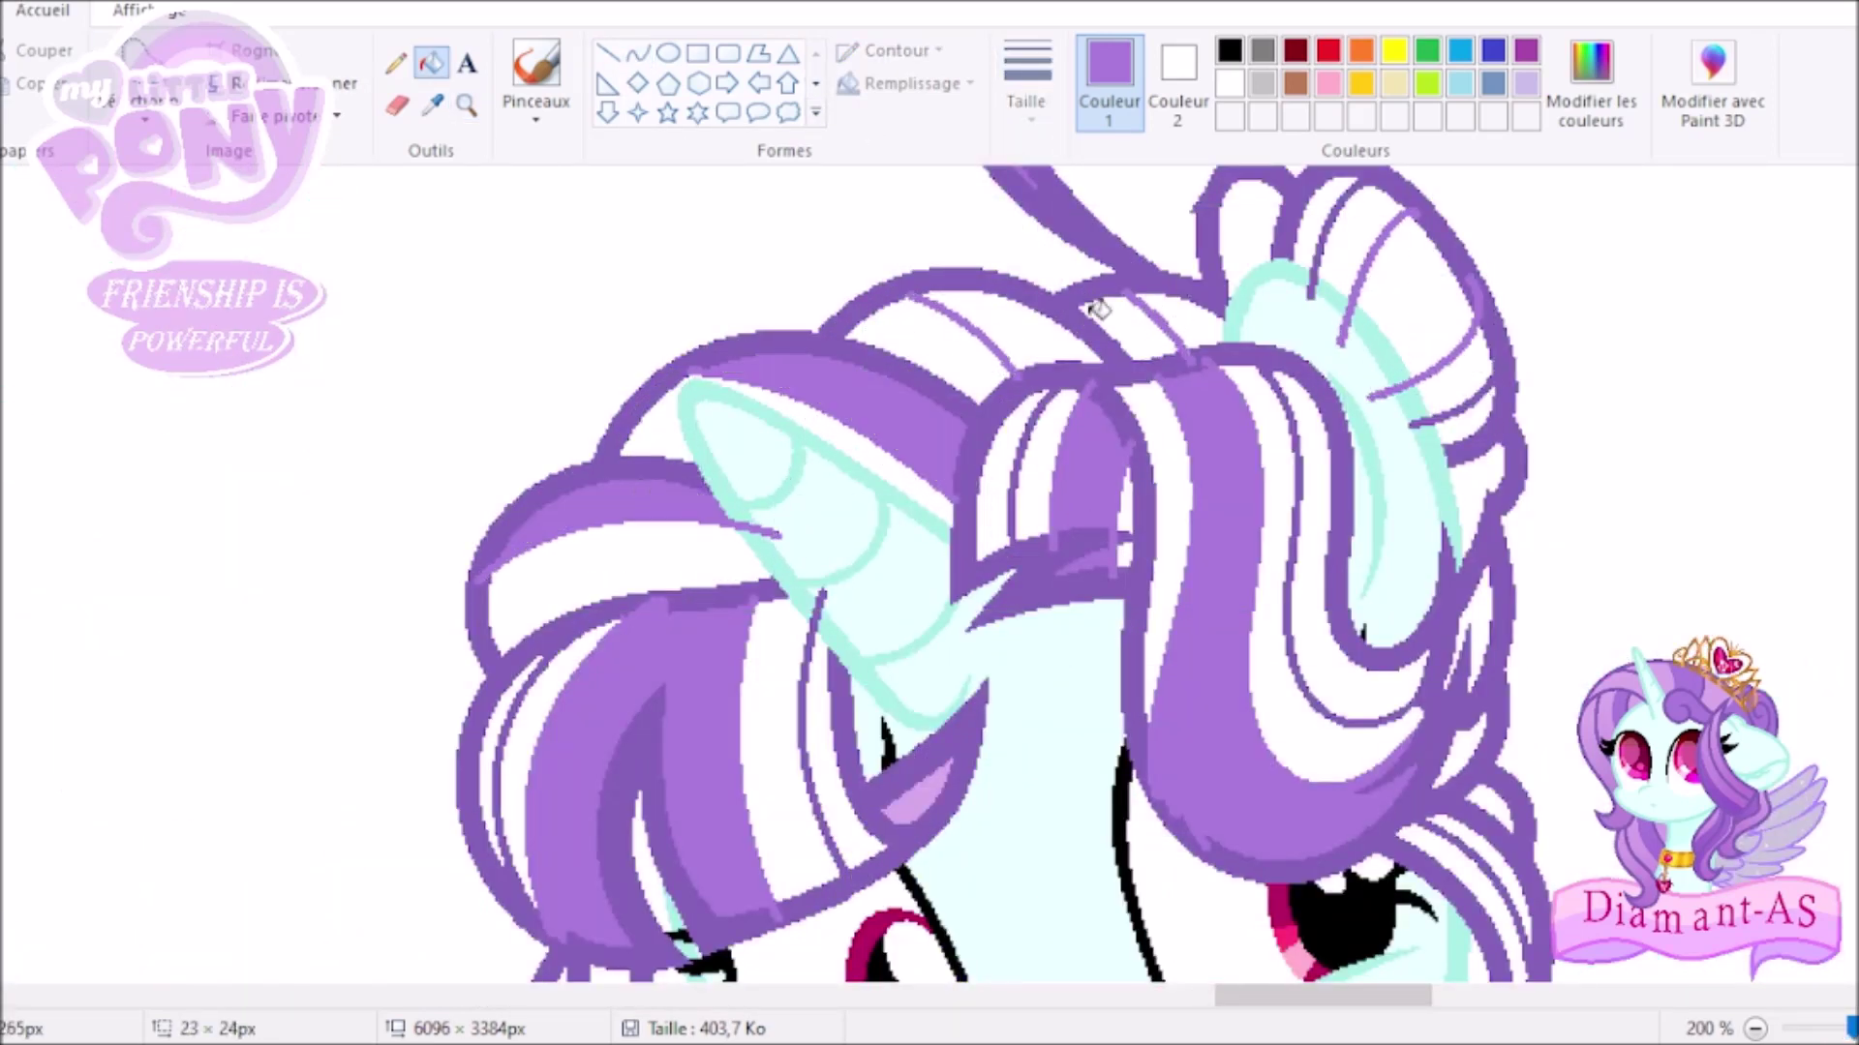
pyautogui.click(1006, 329)
pyautogui.click(1414, 290)
# Draw a medium purple shading curve down the curled side lock below the first pony's cheek.
pyautogui.click(637, 53)
pyautogui.scroll(-2, 1476, 581)
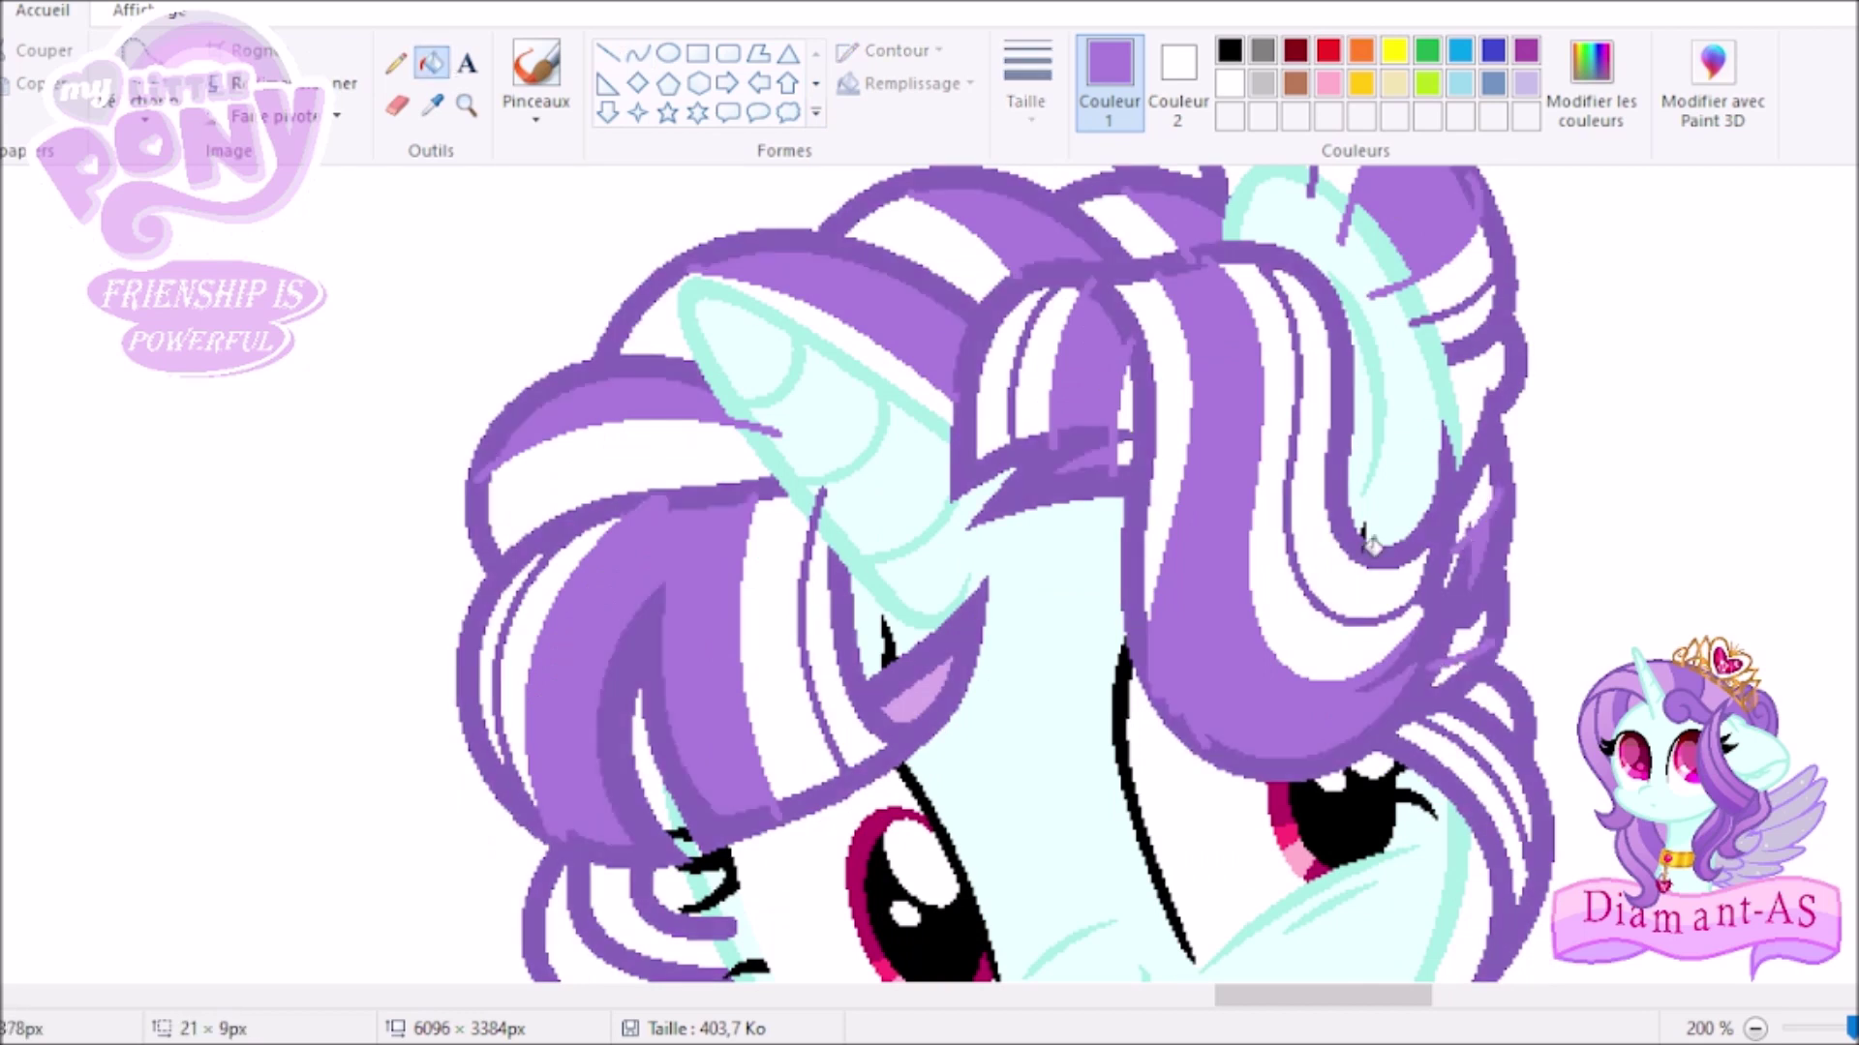
pyautogui.scroll(-5, 1472, 620)
pyautogui.click(466, 104)
pyautogui.scroll(-3, 594, 398)
pyautogui.click(595, 398)
pyautogui.click(1028, 481)
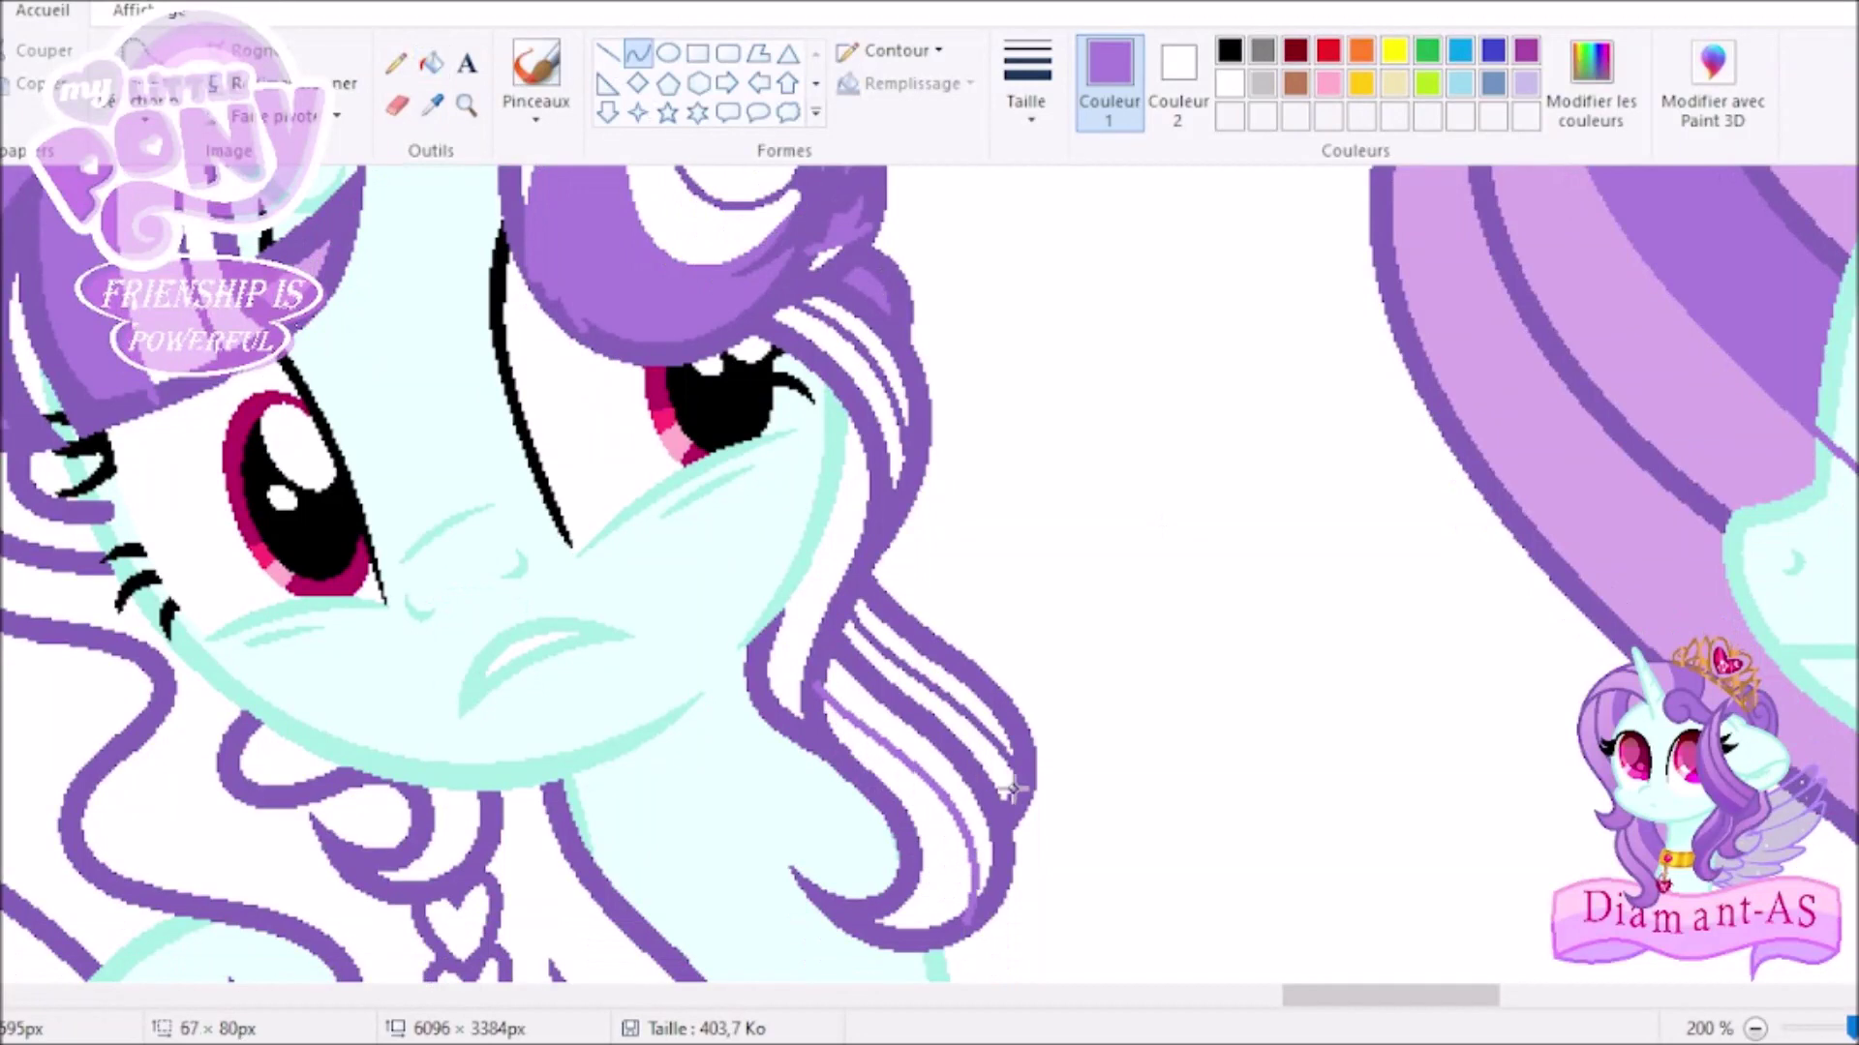
pyautogui.click(1007, 782)
# Draw a medium purple shading curve down the lock along the cheek and fill its section in medium purple.
pyautogui.scroll(-3, 929, 581)
pyautogui.scroll(5, 929, 581)
pyautogui.moveTo(494, 268); pyautogui.dragTo(642, 697)
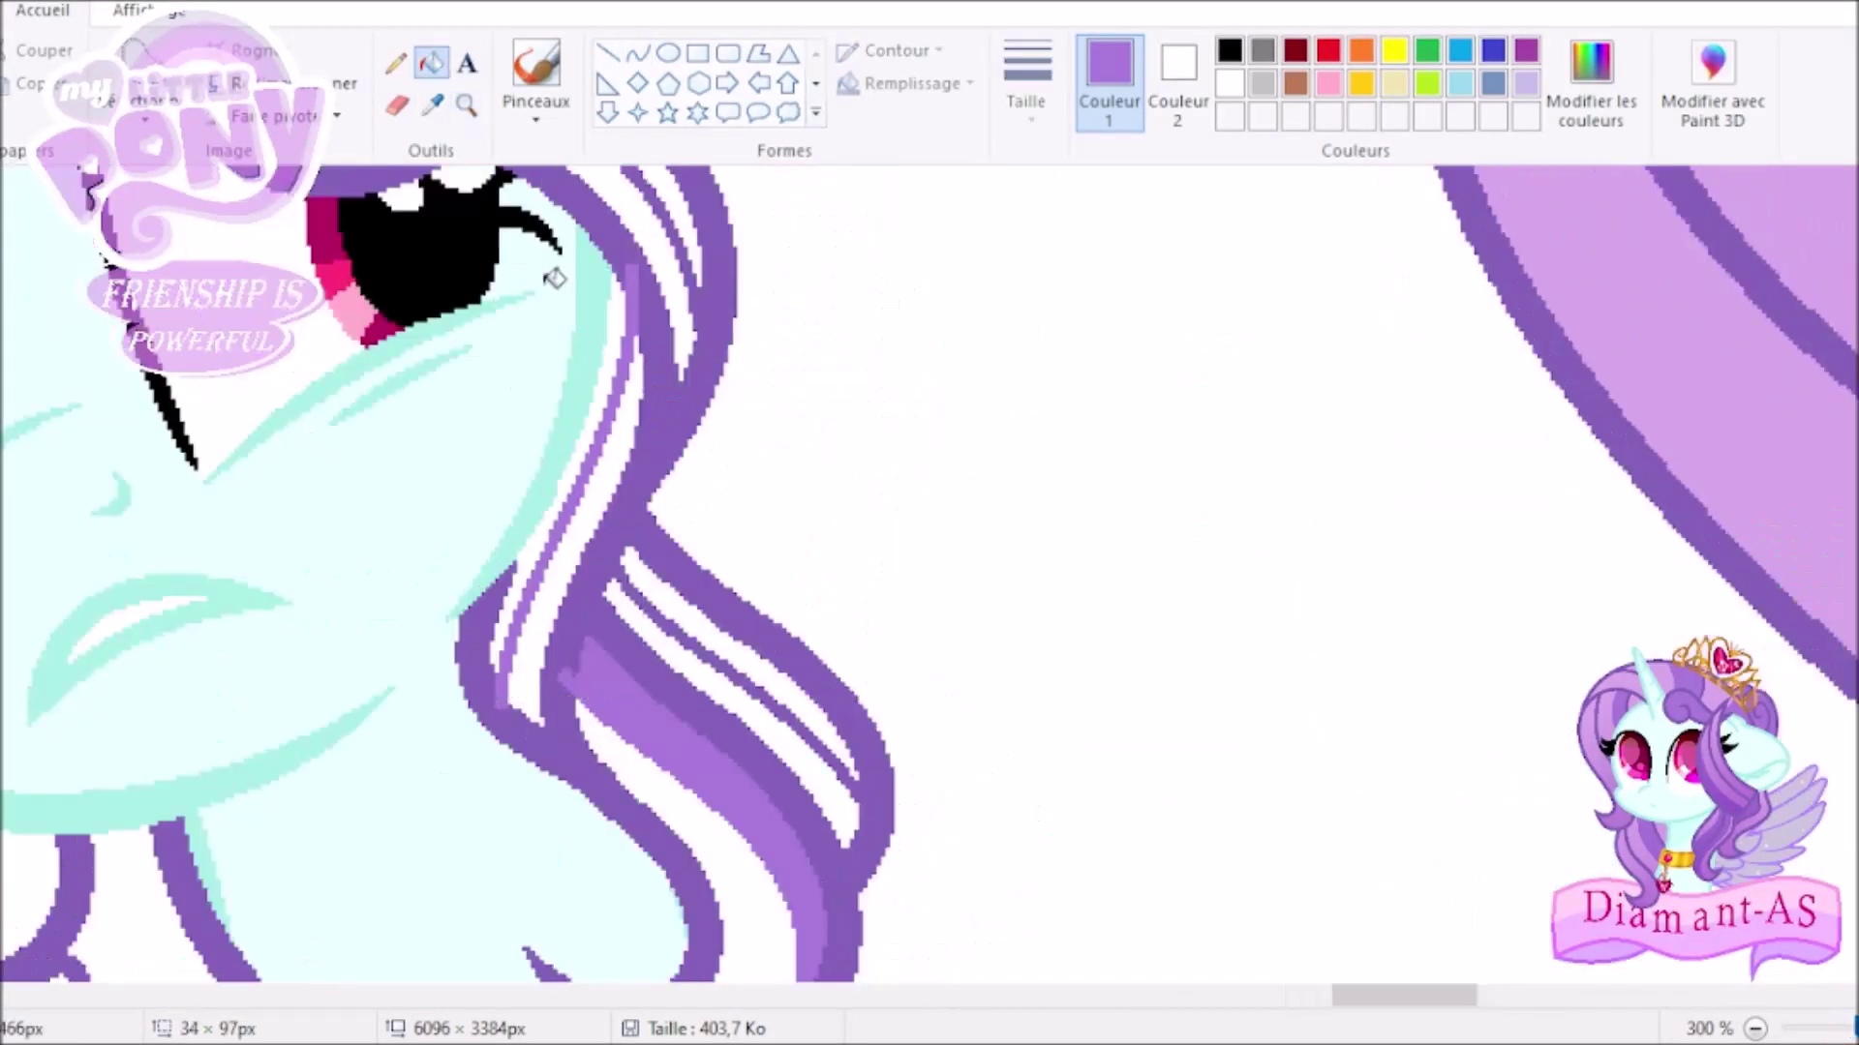
pyautogui.click(433, 66)
pyautogui.click(685, 791)
# Fill the remaining white bands of the first pony's crown locks, fringe, lock over the eye and bun with light purple.
pyautogui.click(1526, 83)
pyautogui.scroll(-3, 542, 408)
pyautogui.scroll(2, 542, 409)
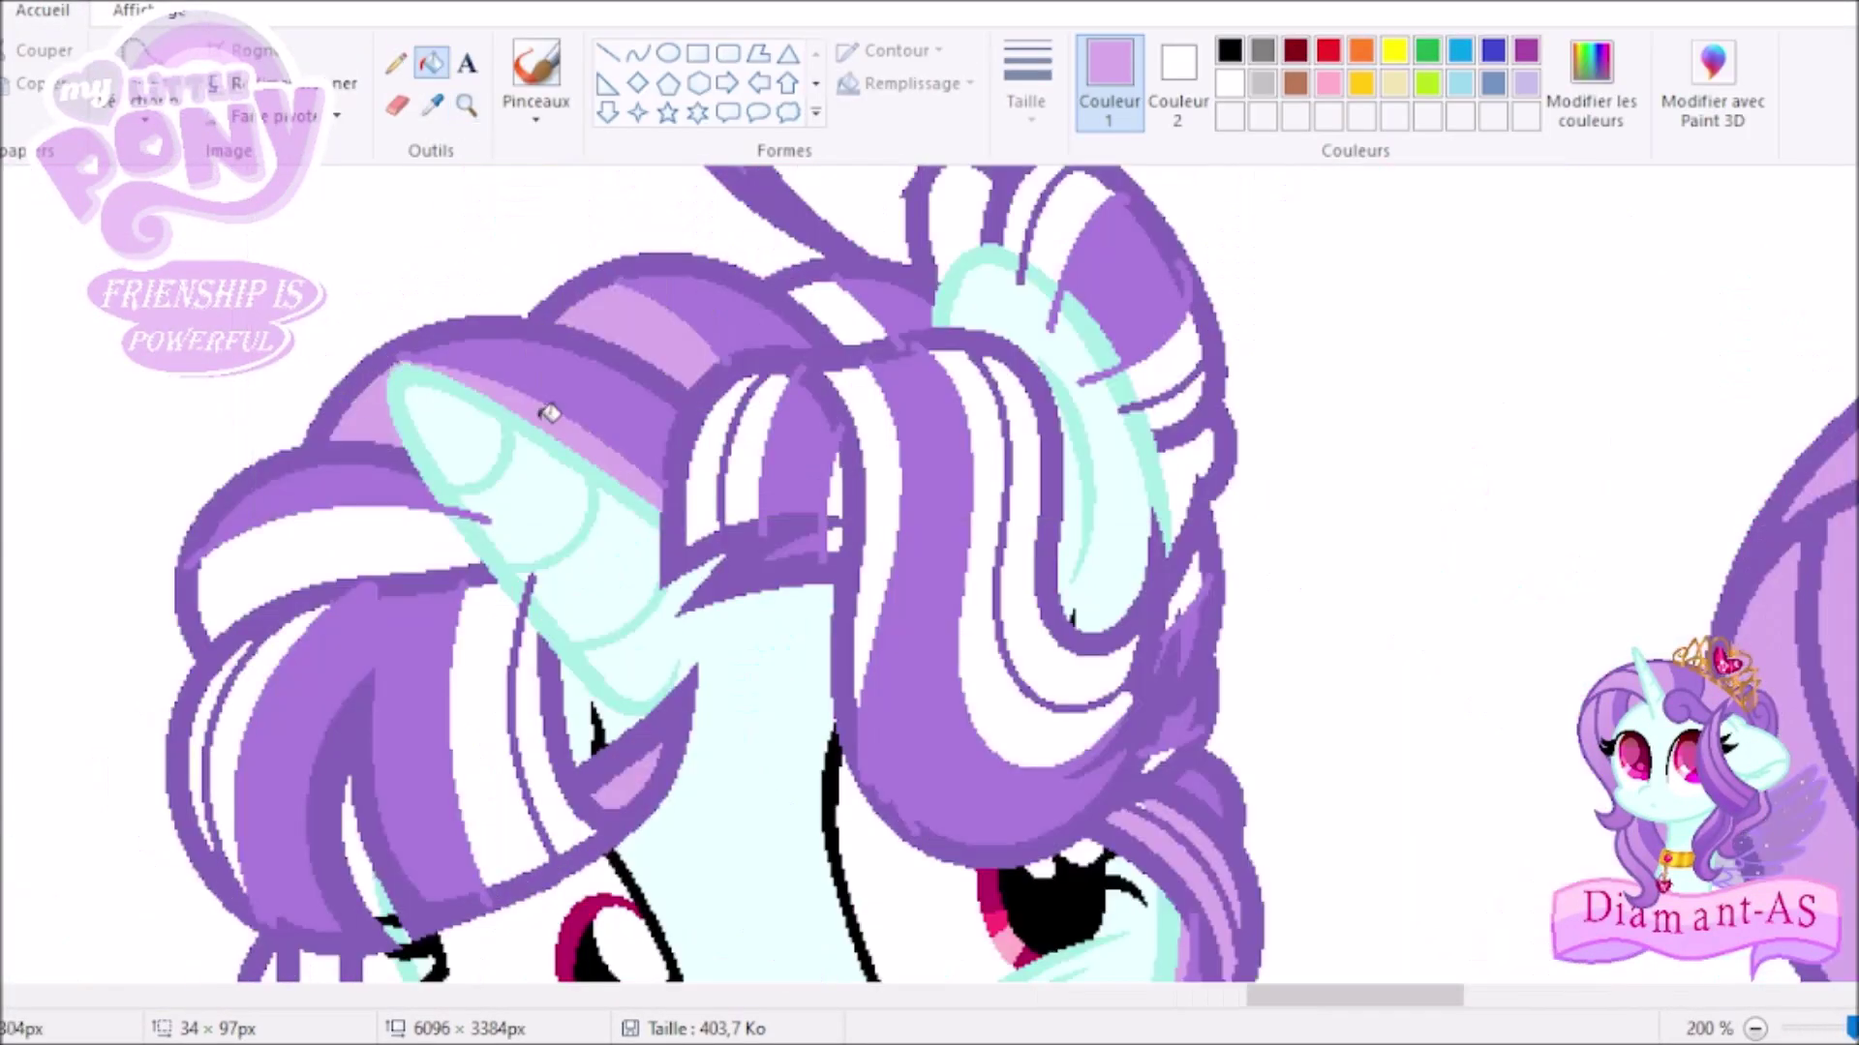
pyautogui.click(291, 571)
pyautogui.click(489, 736)
pyautogui.click(852, 543)
pyautogui.click(1016, 484)
pyautogui.click(1055, 223)
pyautogui.click(1186, 484)
# Fill the first pony's side locks beside the face and the long mane around the braid with light purple.
pyautogui.scroll(-5, 392, 312)
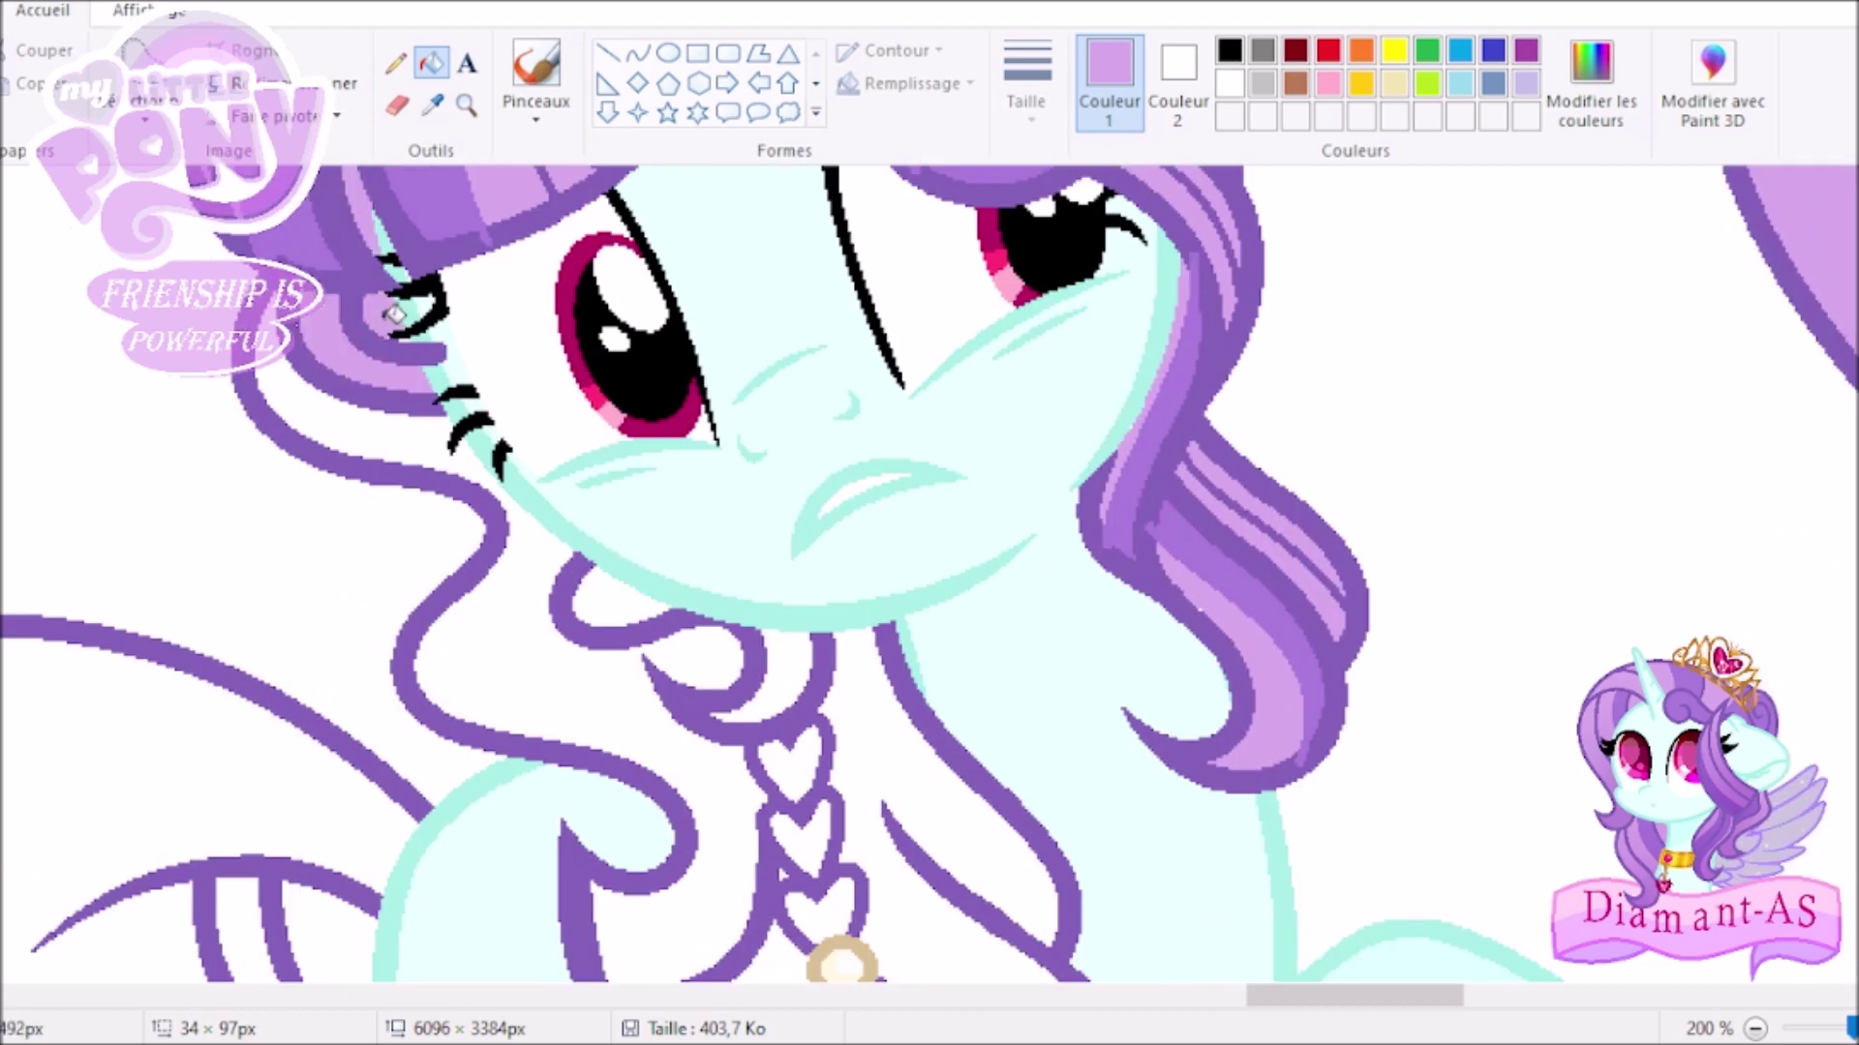
pyautogui.click(391, 314)
pyautogui.scroll(-5, 714, 530)
pyautogui.click(929, 407)
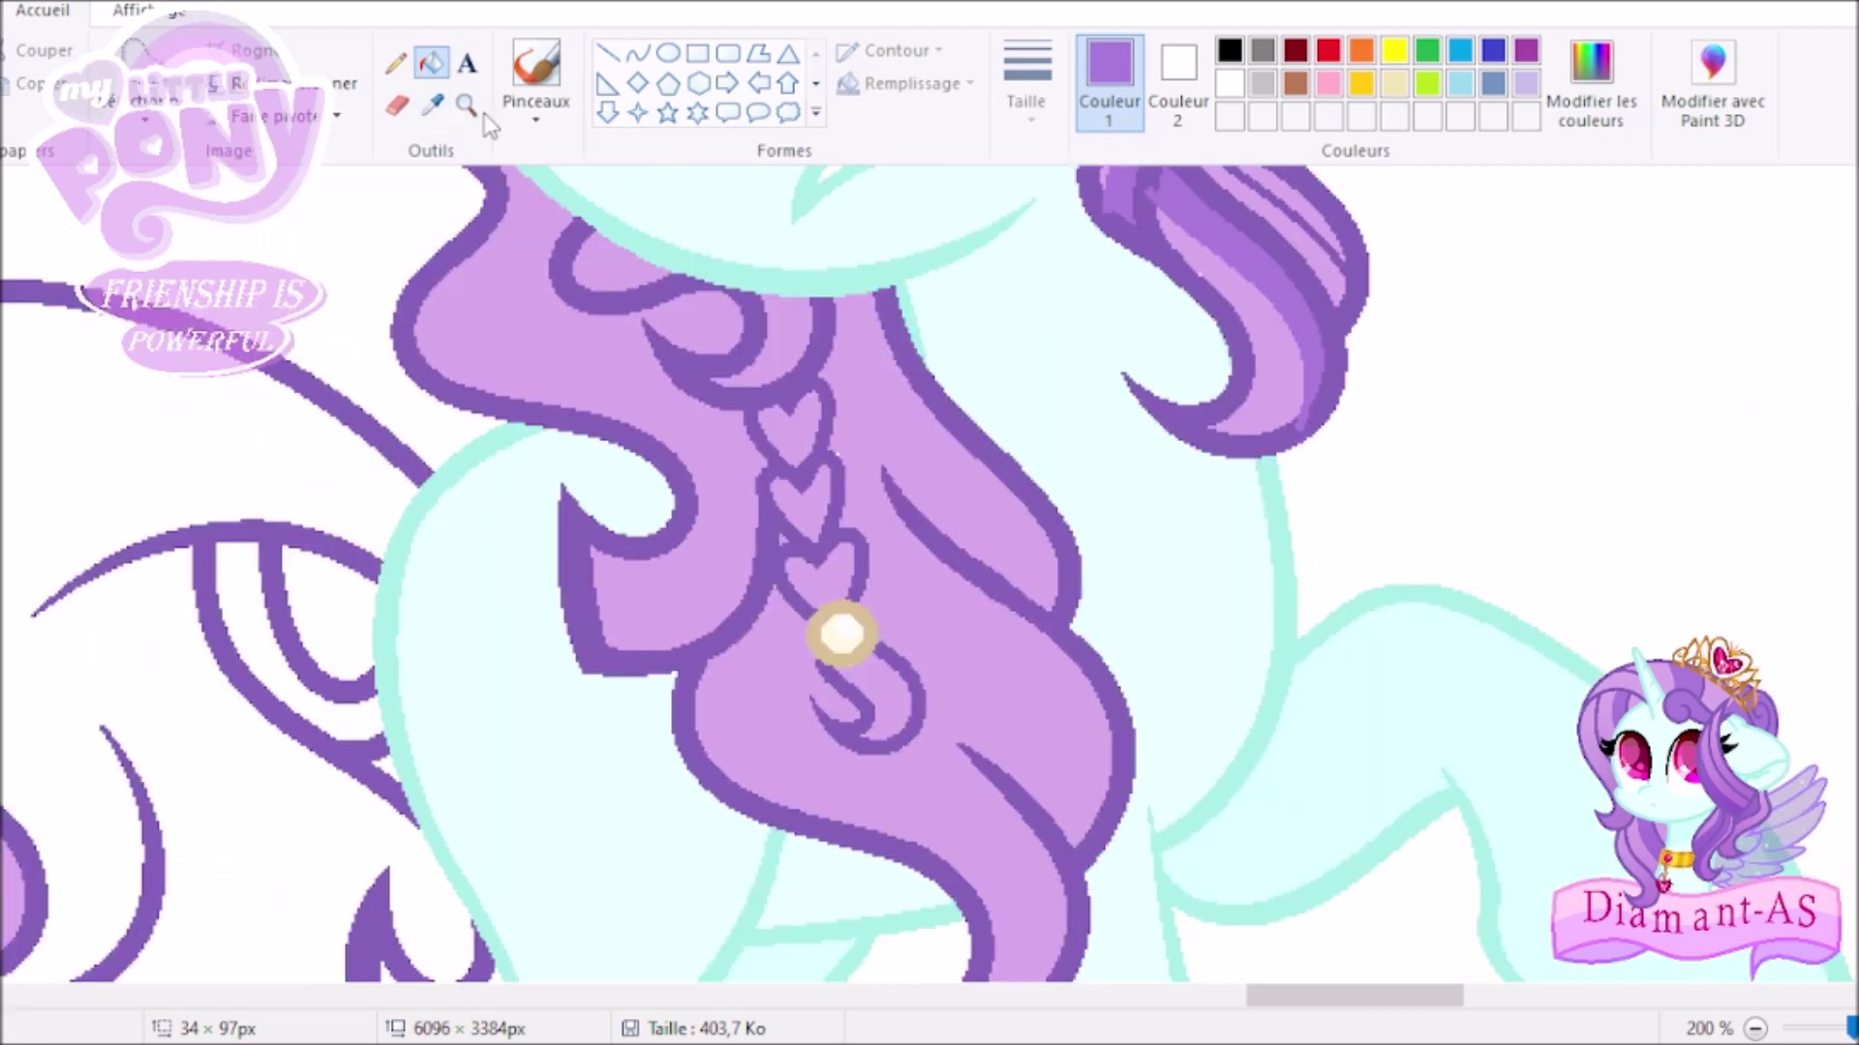
# Shade the braid's heart segments and the curl below the bead with medium purple curves and fills.
pyautogui.scroll(2, 871, 542)
pyautogui.scroll(-5, 871, 542)
pyautogui.scroll(3, 311, 270)
pyautogui.scroll(5, 716, 581)
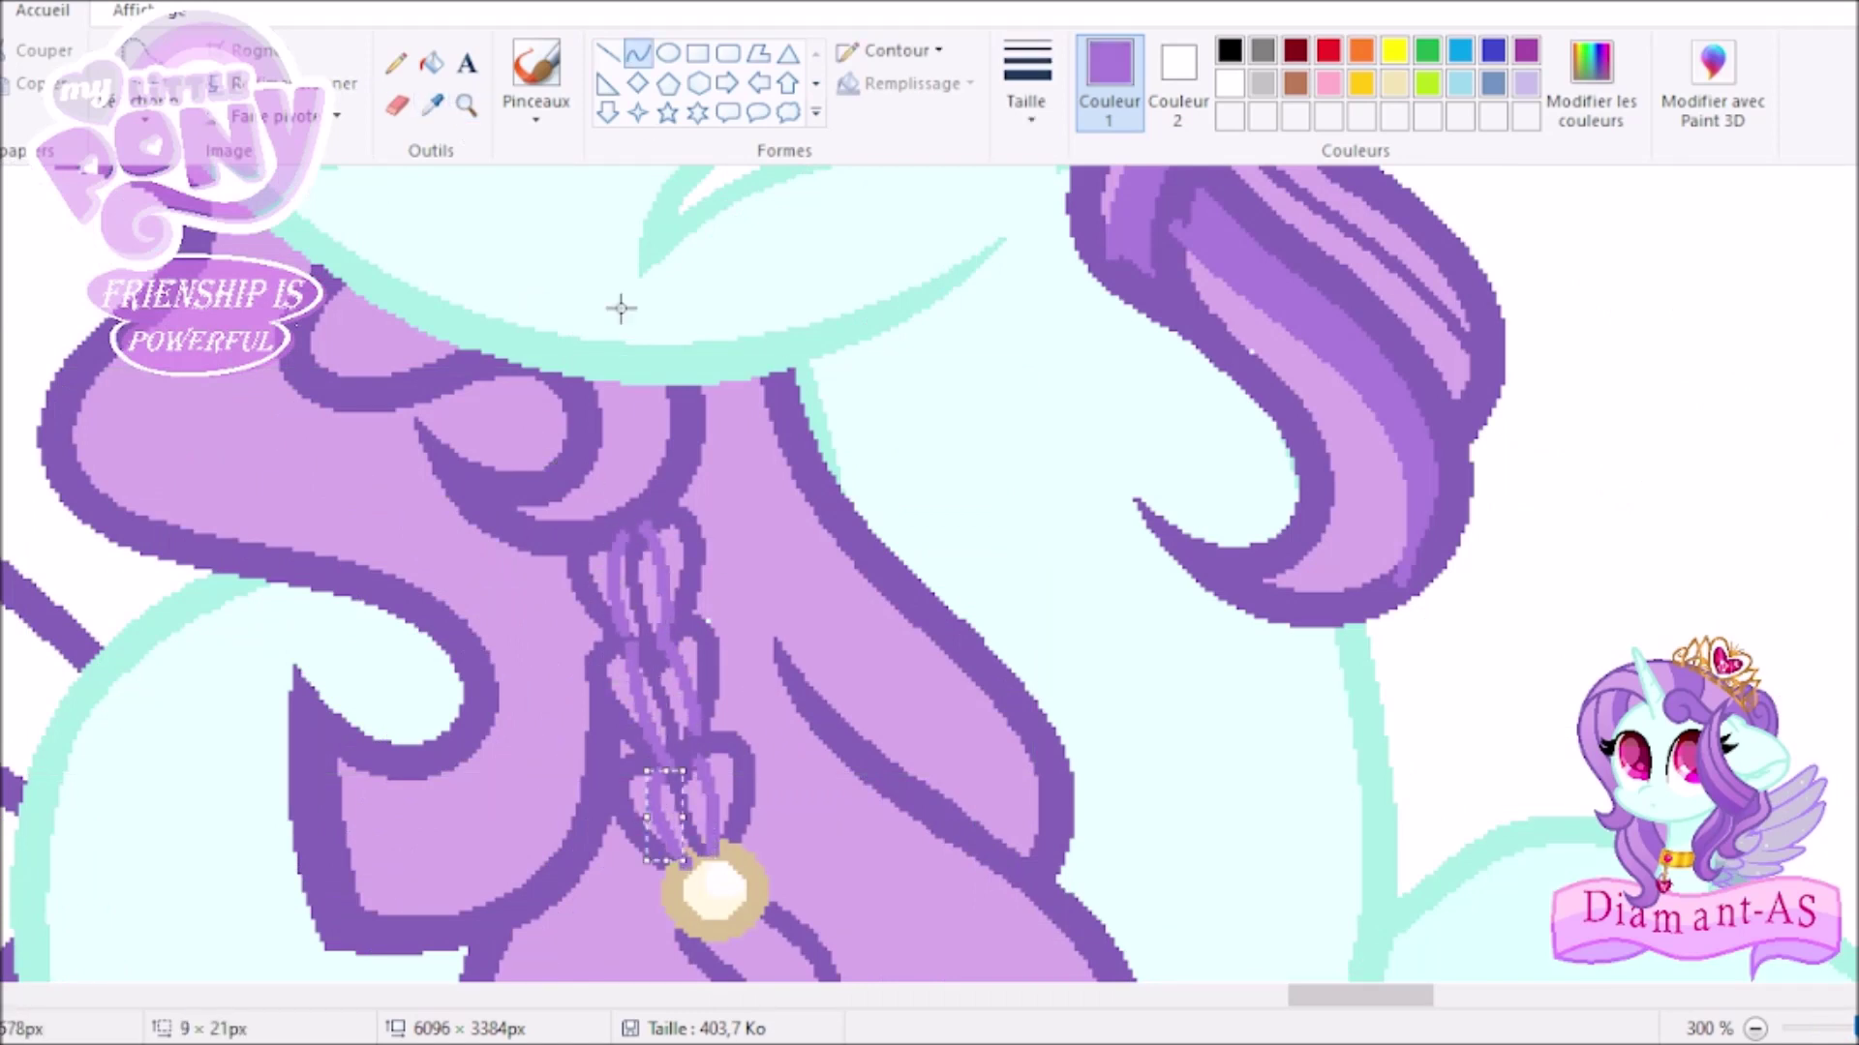
pyautogui.click(654, 695)
pyautogui.scroll(-3, 1503, 466)
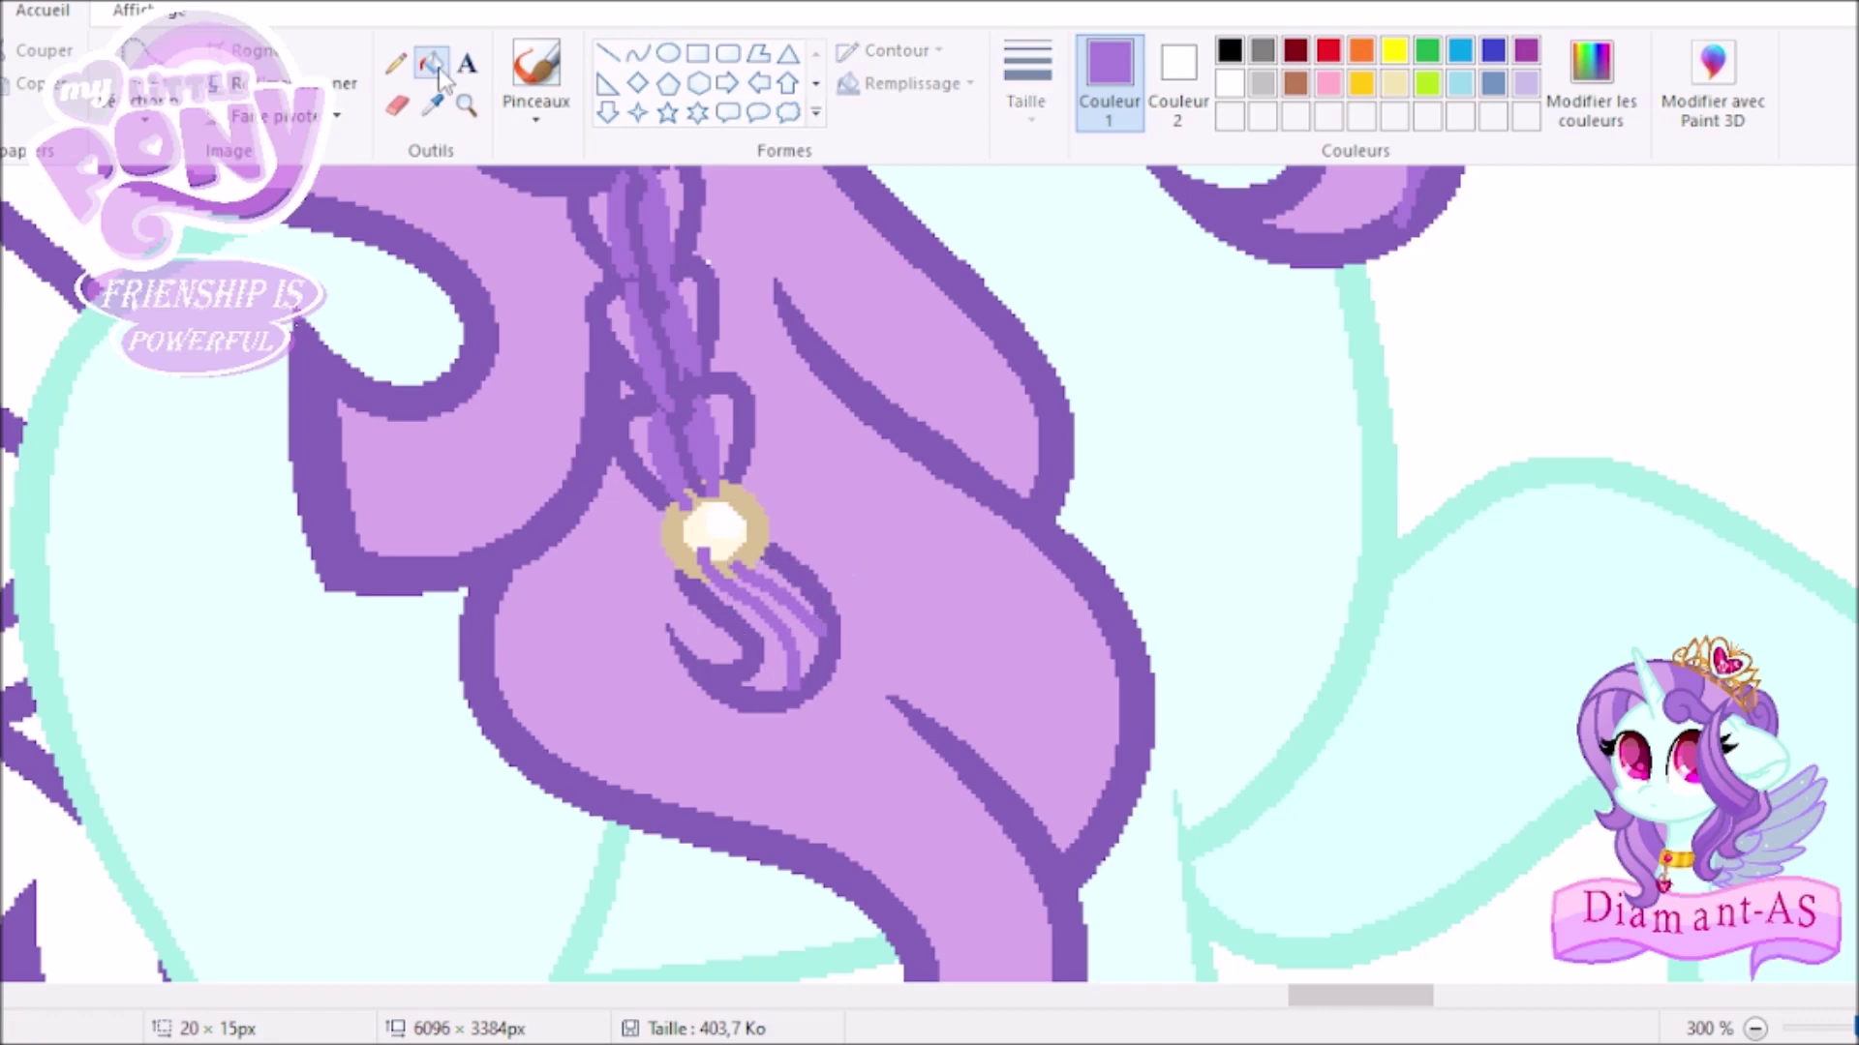
pyautogui.scroll(-4, 929, 571)
pyautogui.scroll(3, 930, 572)
# Draw medium purple shading curves in the wavy lock beside the braid and the mane's lower curl, and fill both sections in medium purple.
pyautogui.moveTo(1031, 671); pyautogui.dragTo(629, 519)
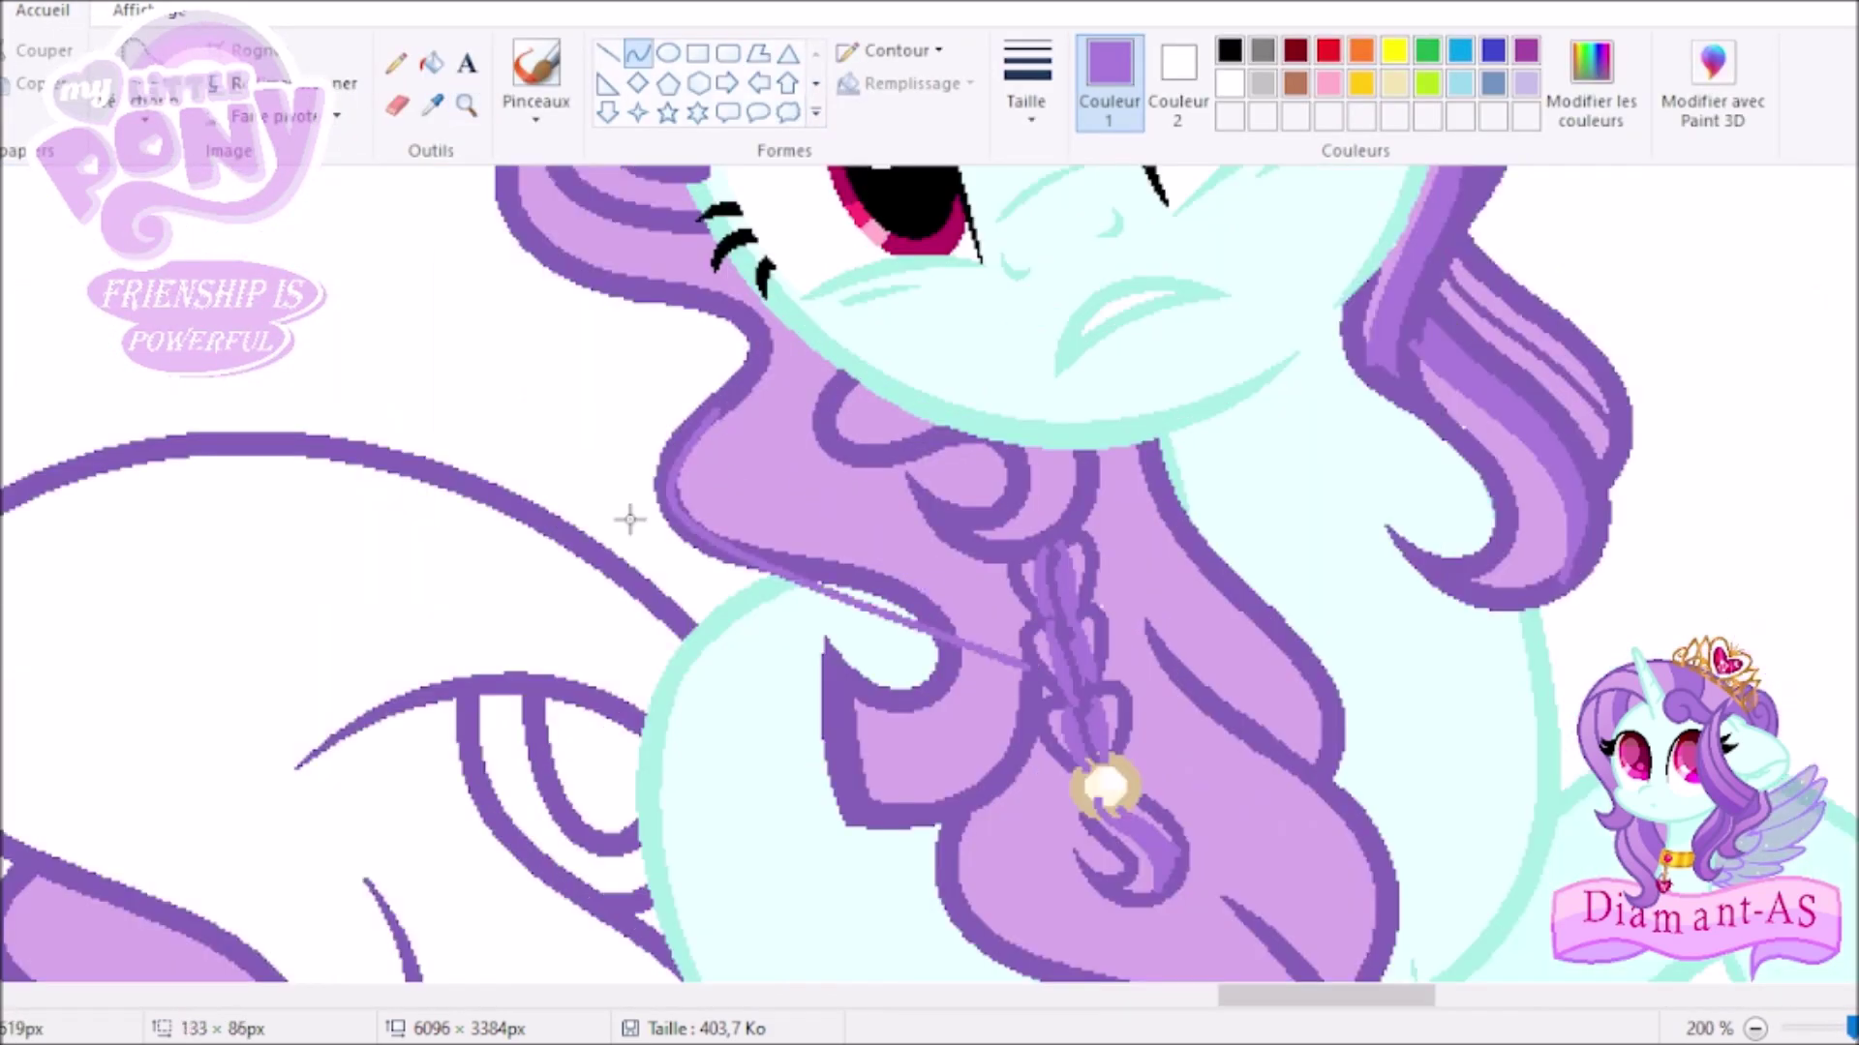
pyautogui.click(798, 497)
pyautogui.scroll(-3, 929, 572)
pyautogui.click(638, 53)
pyautogui.moveTo(1012, 498); pyautogui.dragTo(1154, 663)
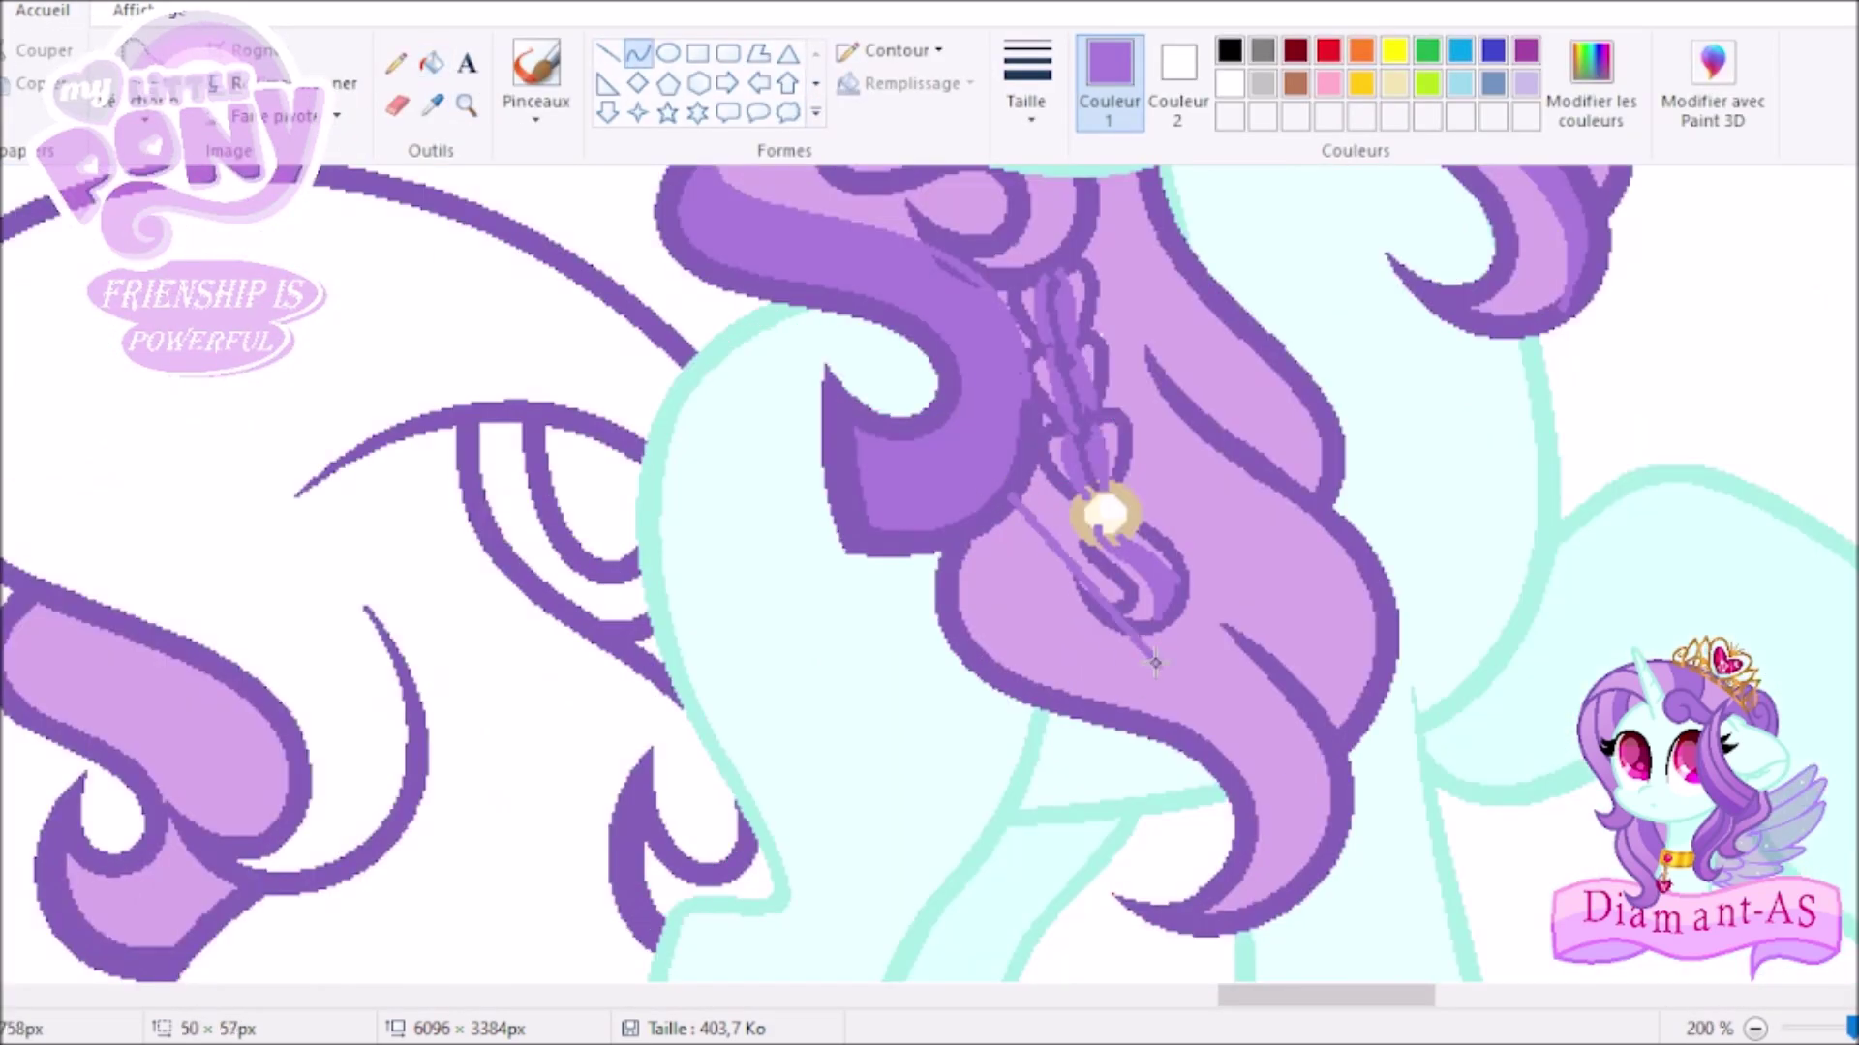
pyautogui.click(1311, 711)
pyautogui.click(432, 63)
pyautogui.click(1075, 682)
# Draw a medium purple shading curve along the first pony's lower tail lock and fill the band in medium purple.
pyautogui.scroll(-4, 1302, 740)
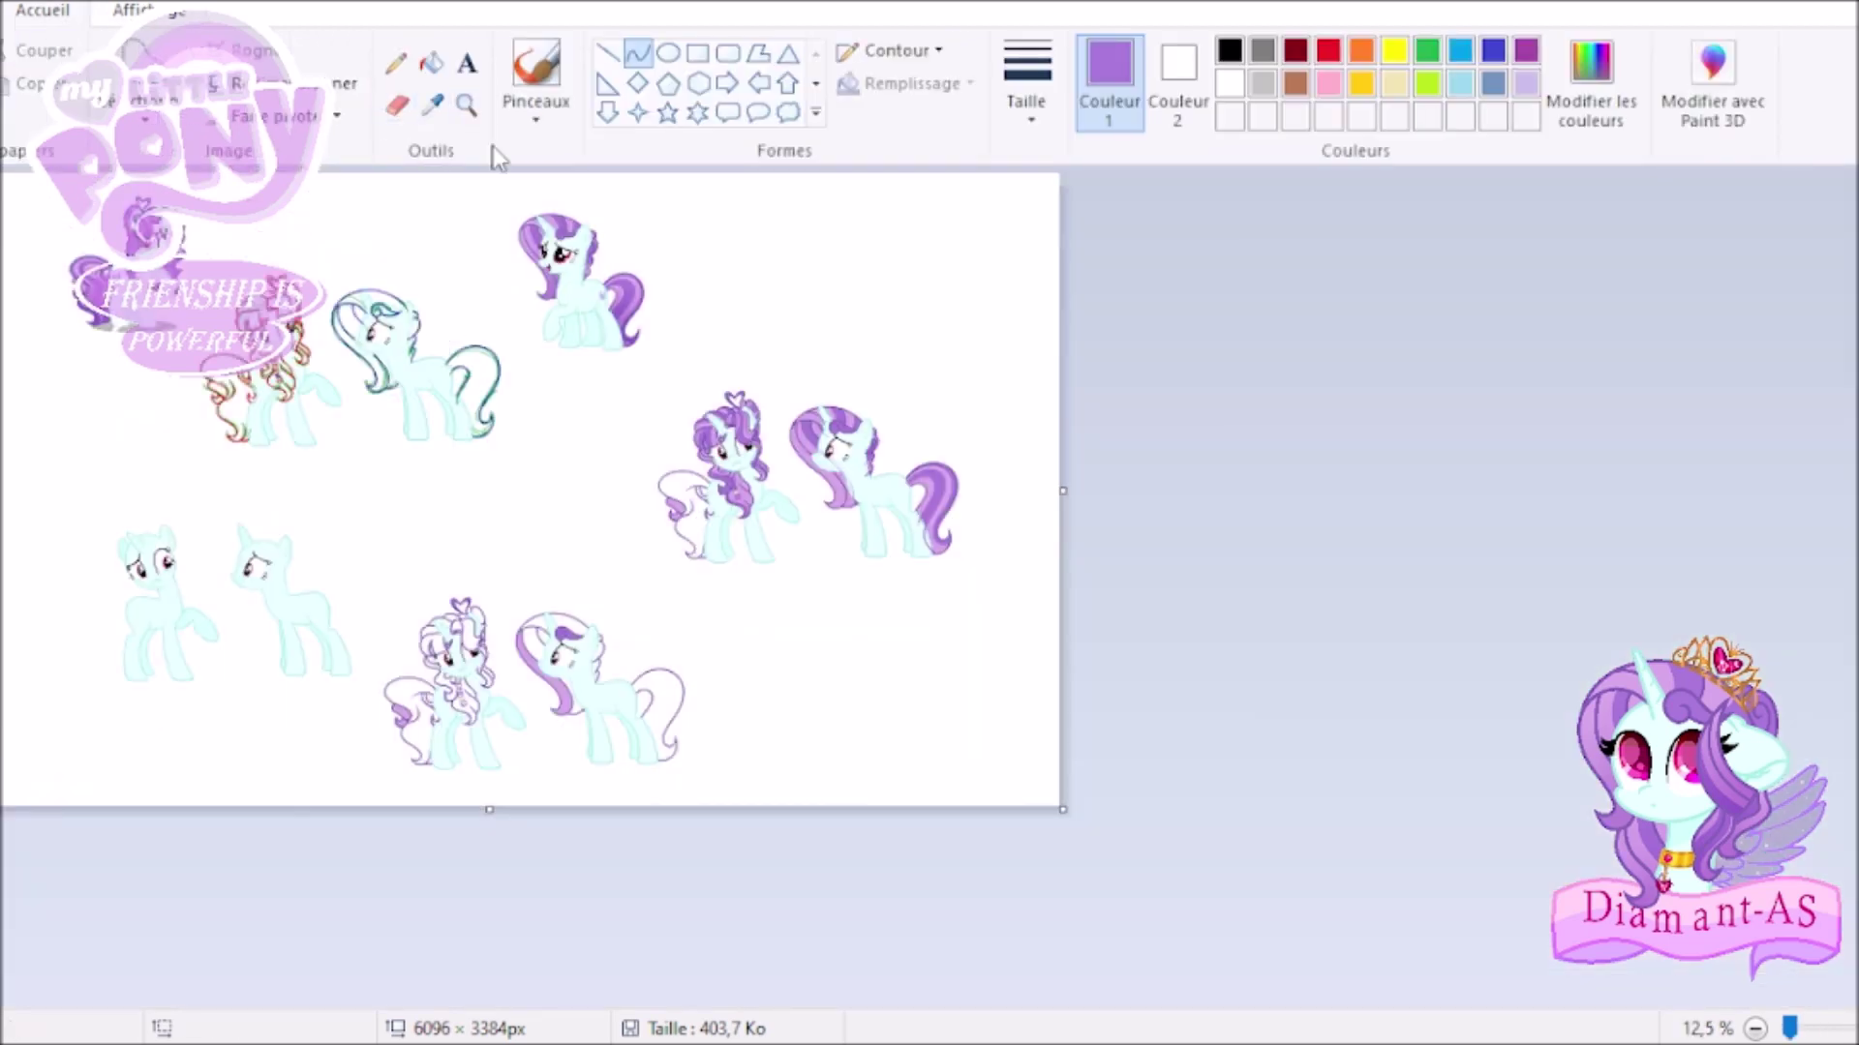
pyautogui.scroll(4, 699, 466)
pyautogui.click(699, 465)
pyautogui.scroll(-3, 697, 468)
pyautogui.click(467, 105)
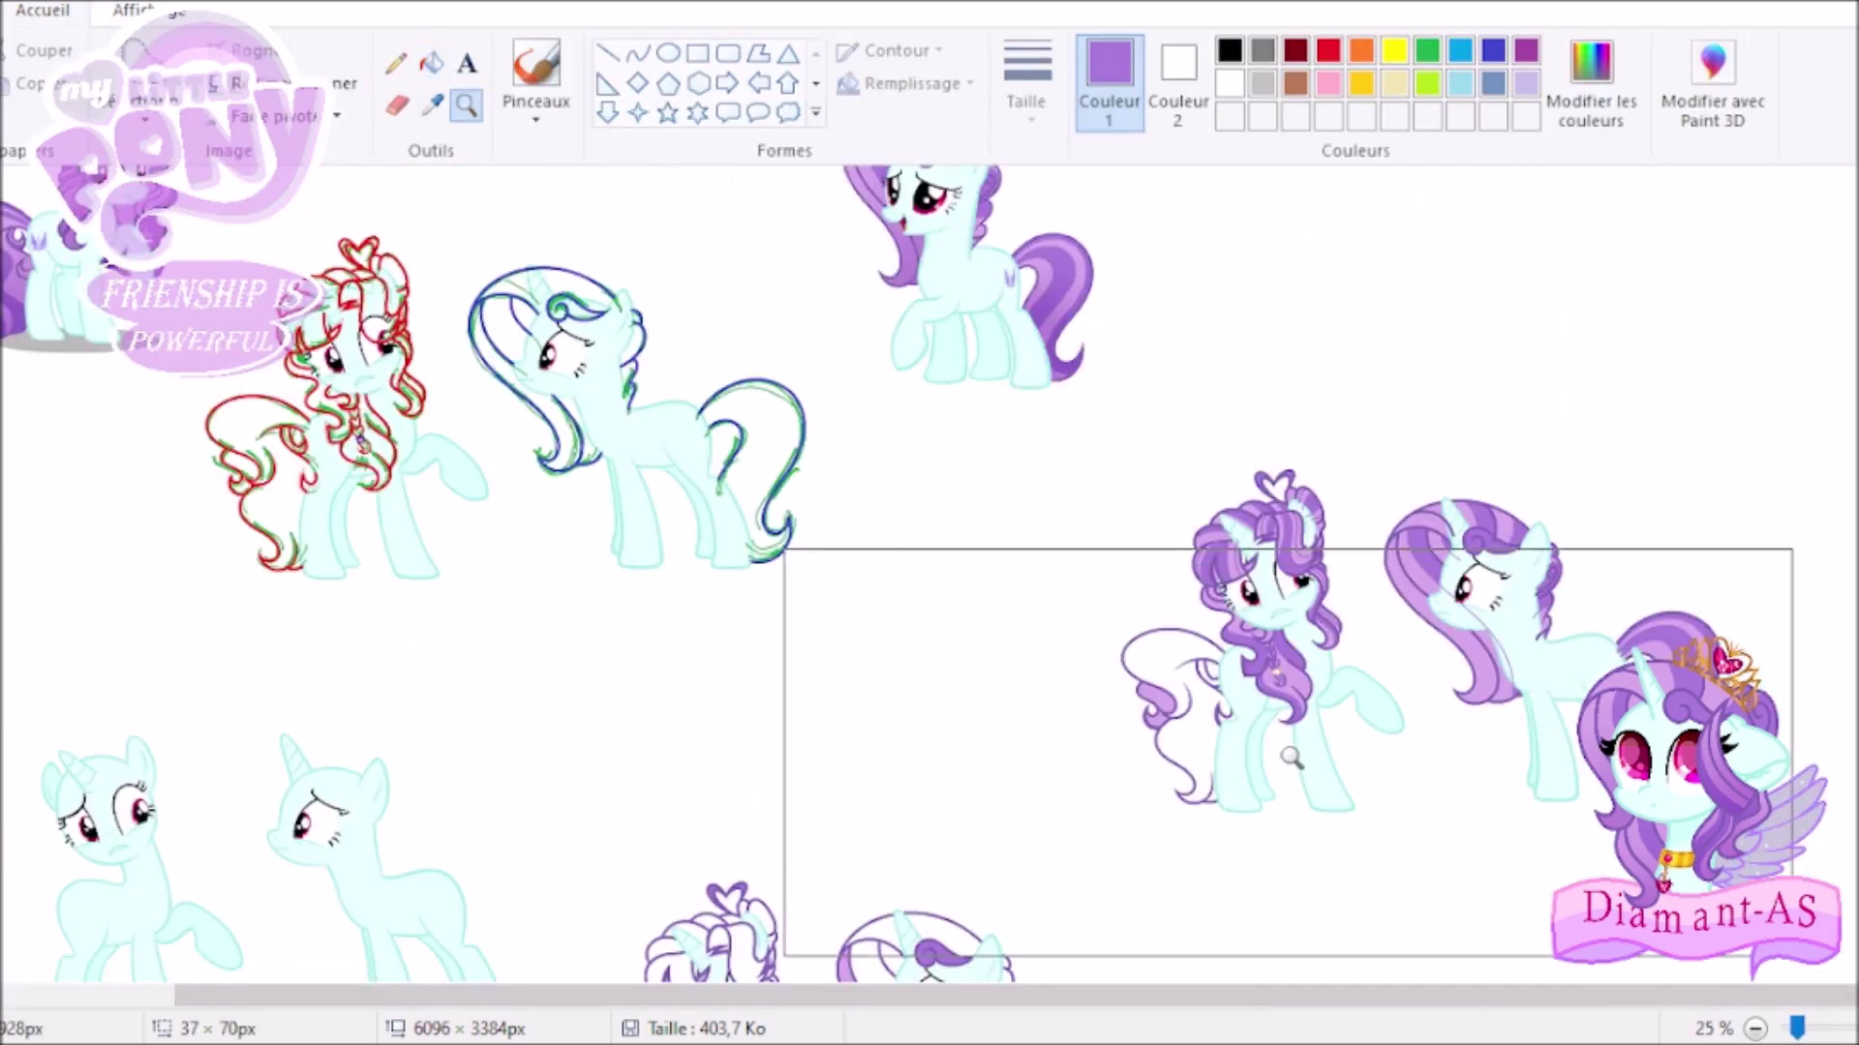
pyautogui.scroll(4, 1064, 678)
pyautogui.scroll(-1, 908, 601)
pyautogui.click(145, 10)
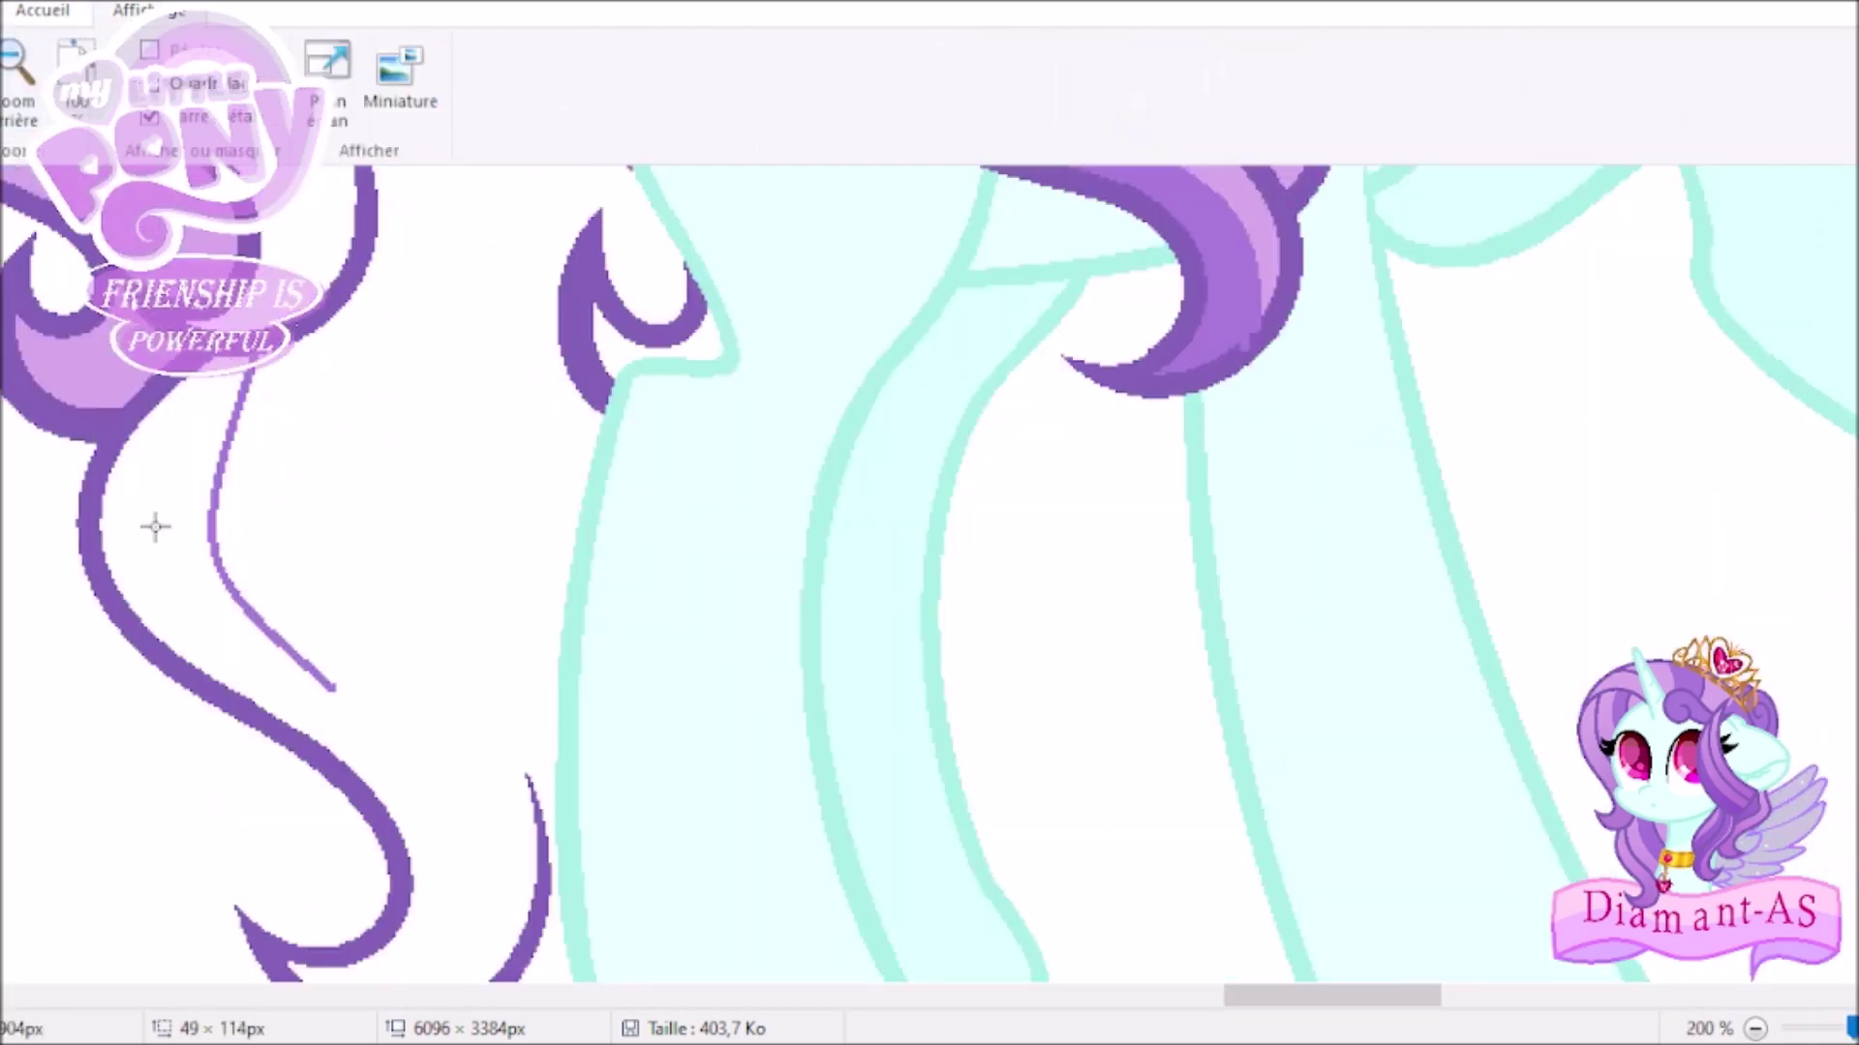
pyautogui.click(43, 9)
pyautogui.click(426, 677)
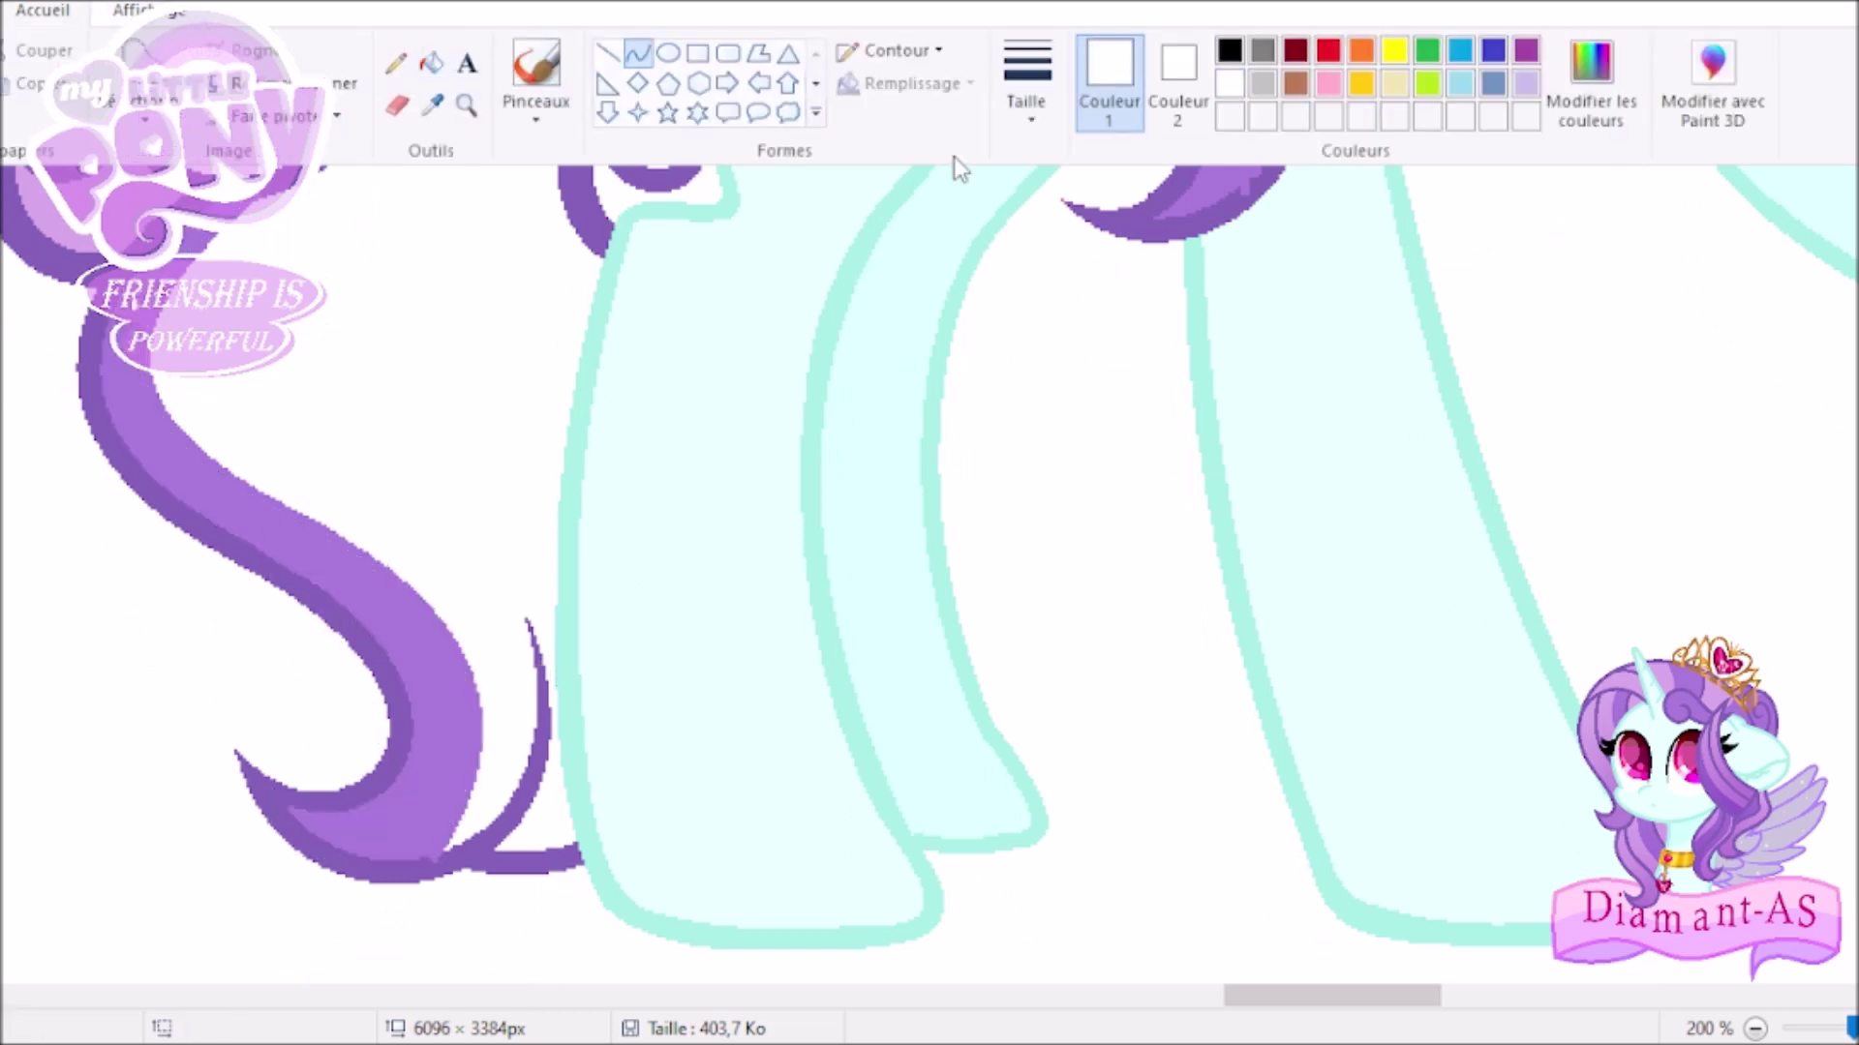
# Shade the band inside the first pony's upper tail outline with a medium purple curve and fill.
pyautogui.scroll(-3, 347, 301)
pyautogui.scroll(2, 1120, 427)
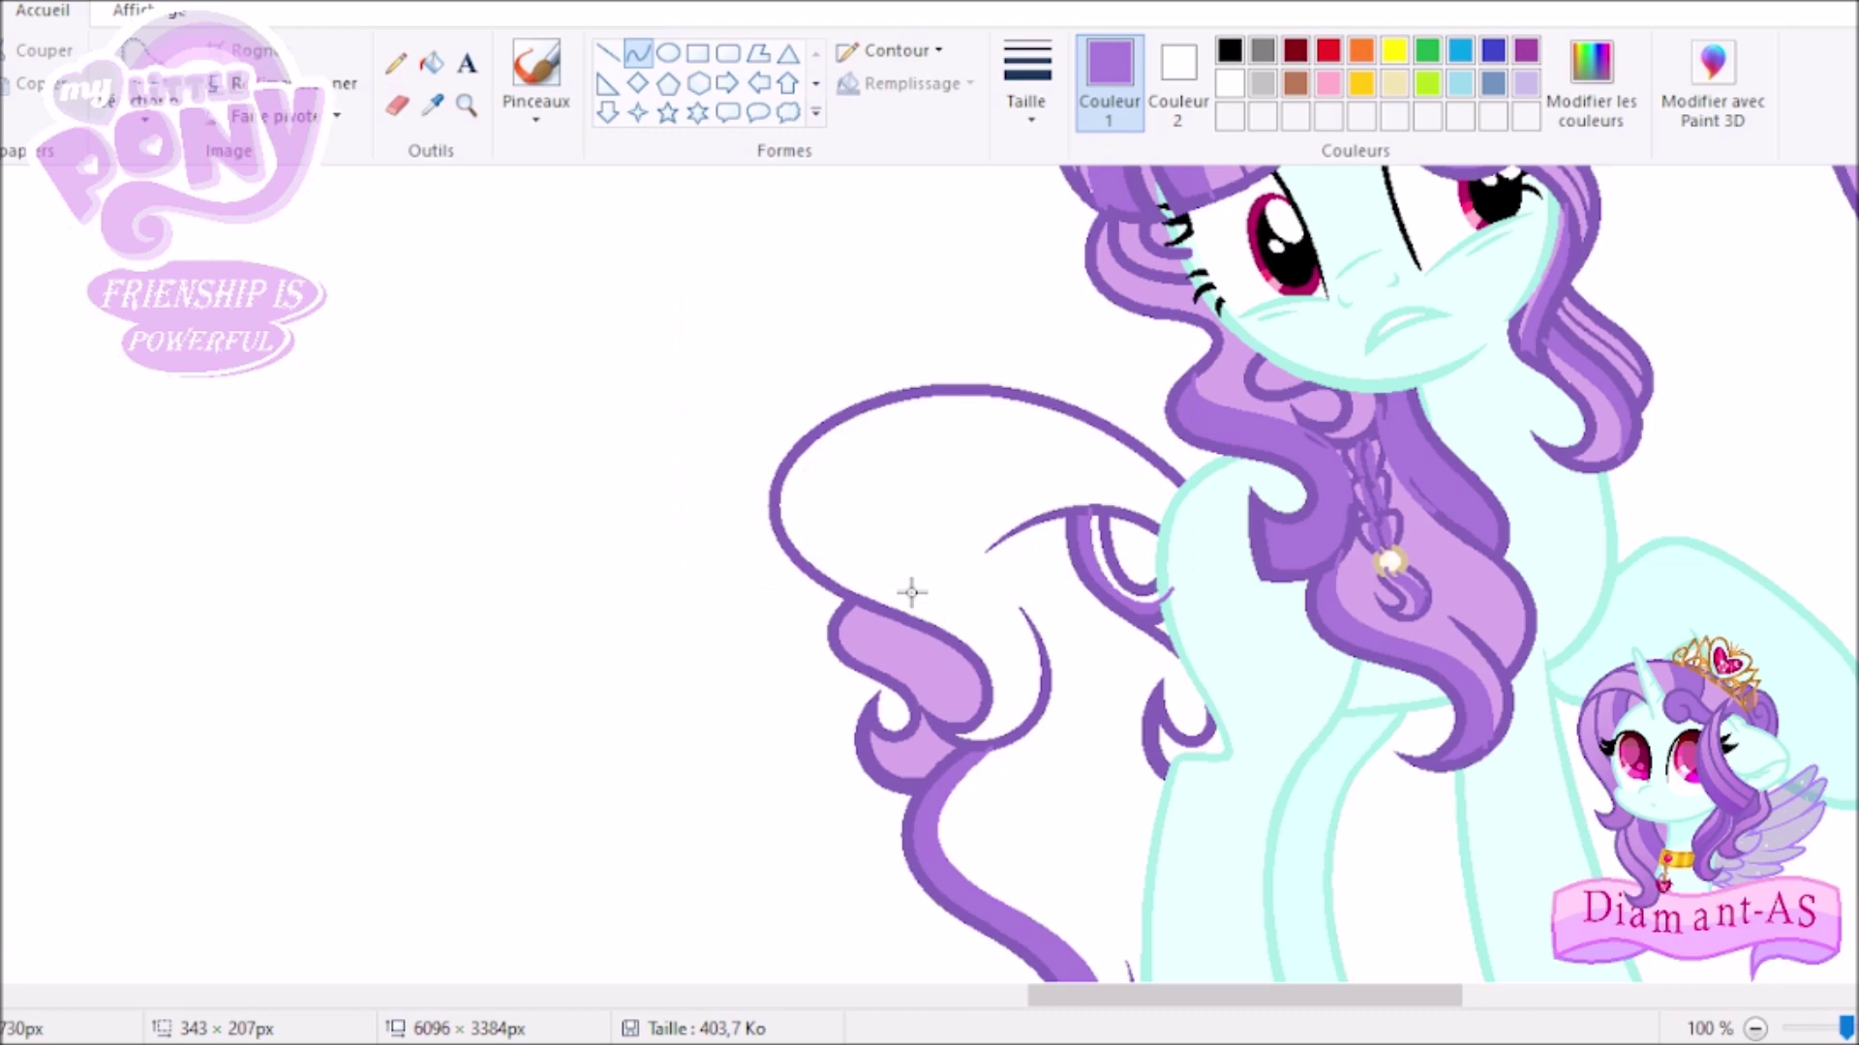
pyautogui.click(432, 63)
pyautogui.click(822, 494)
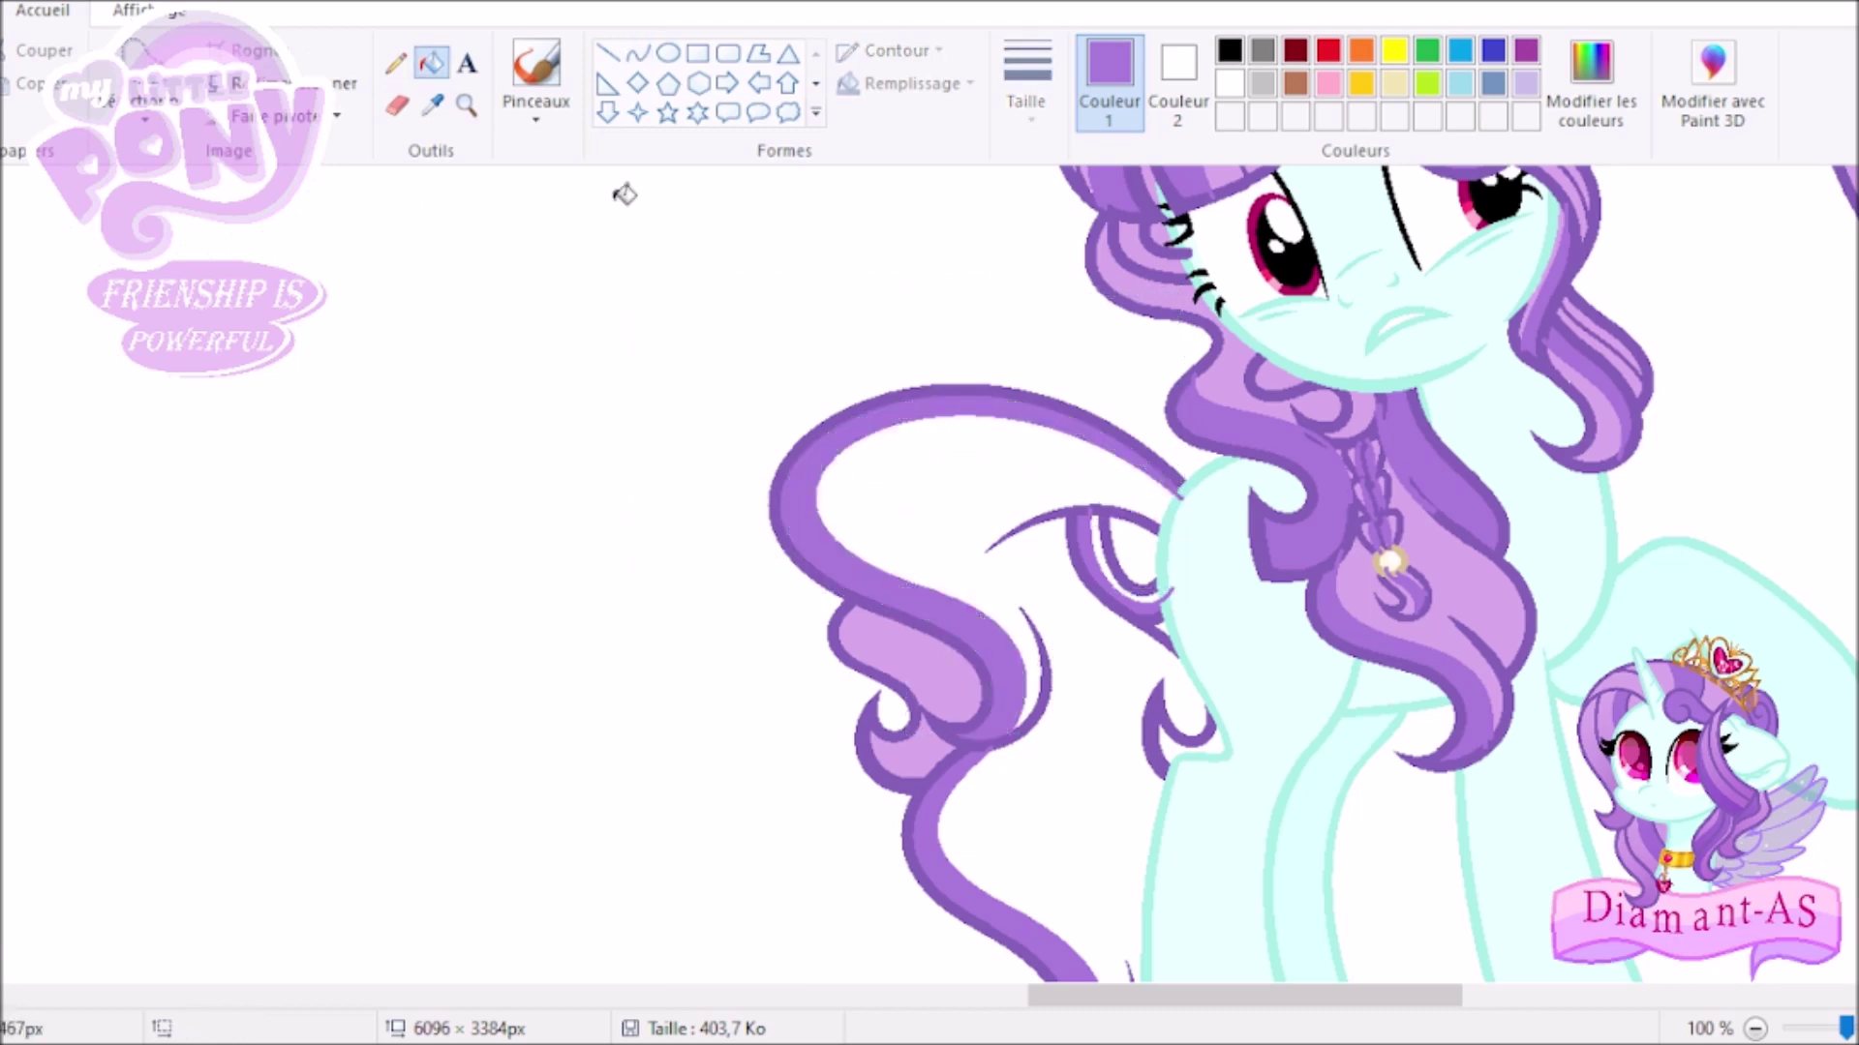
# Draw two medium purple curves through the first pony's tail to outline a flowing central band.
pyautogui.scroll(1, 788, 262)
pyautogui.scroll(-2, 730, 340)
pyautogui.click(471, 116)
pyautogui.click(457, 218)
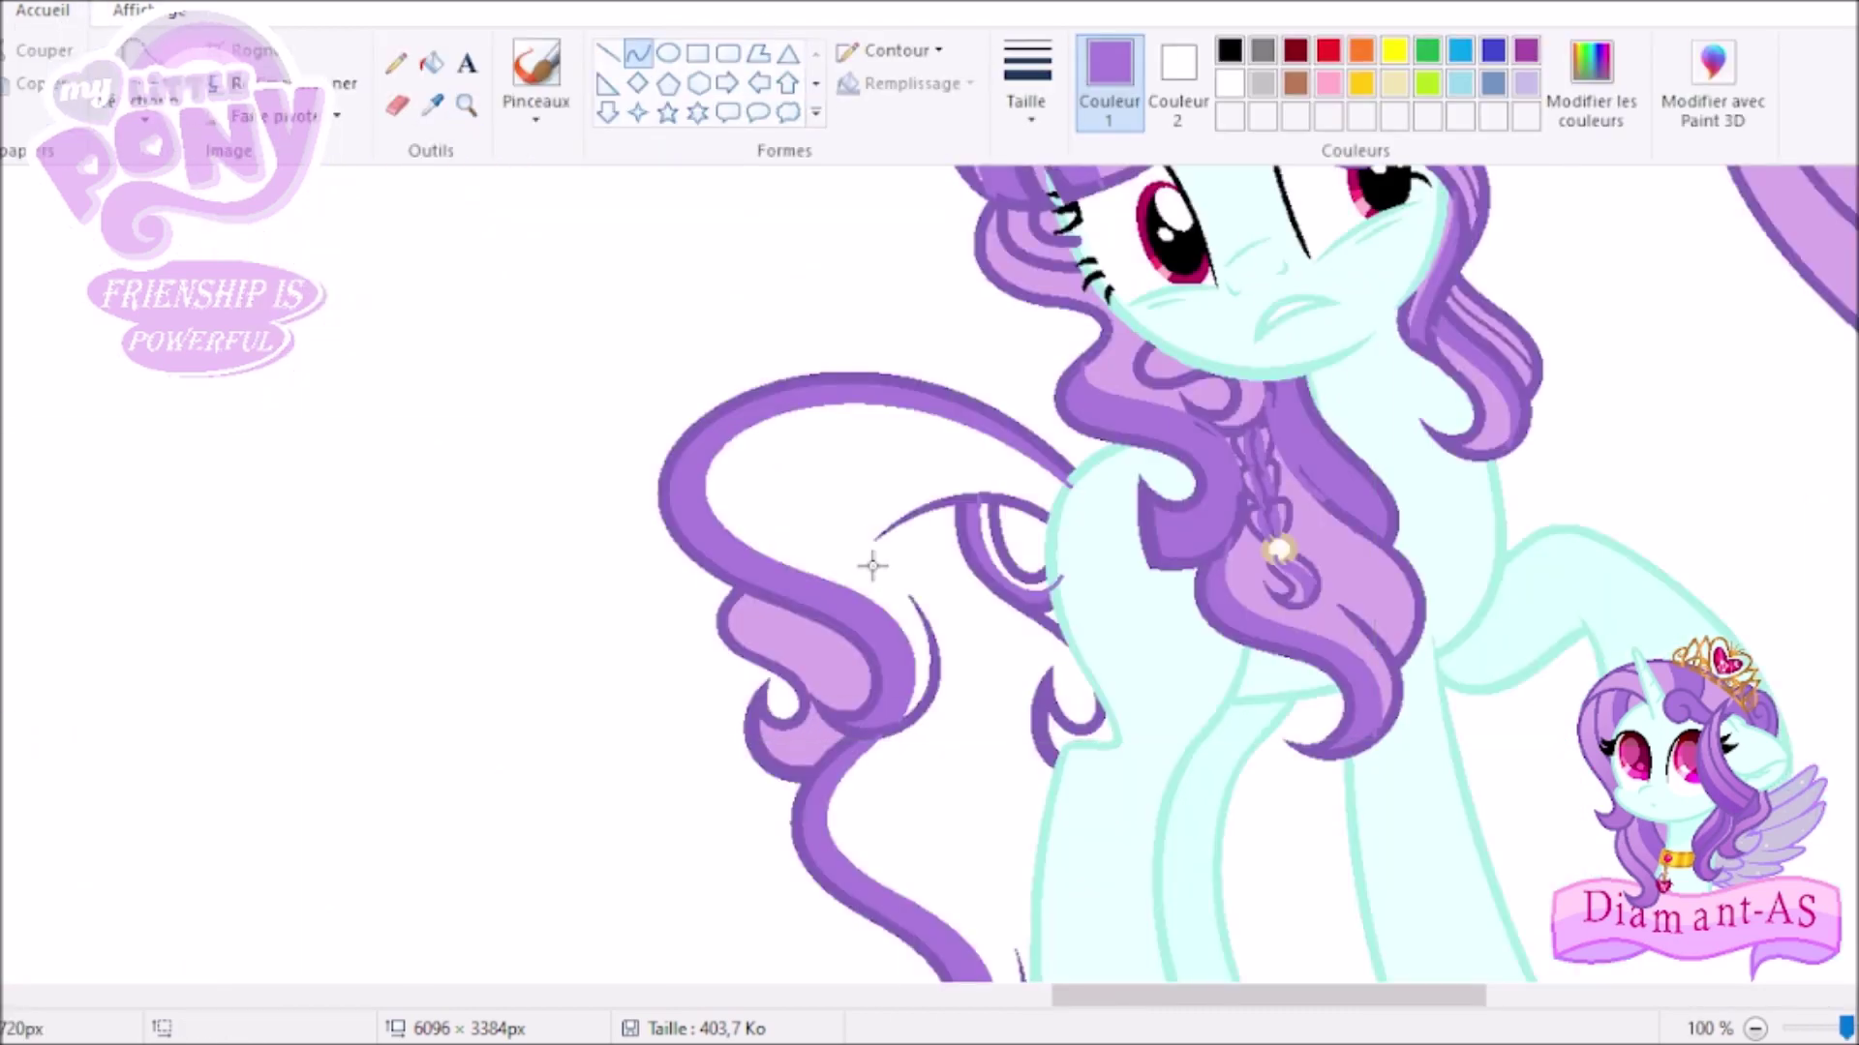
pyautogui.scroll(1, 1205, 702)
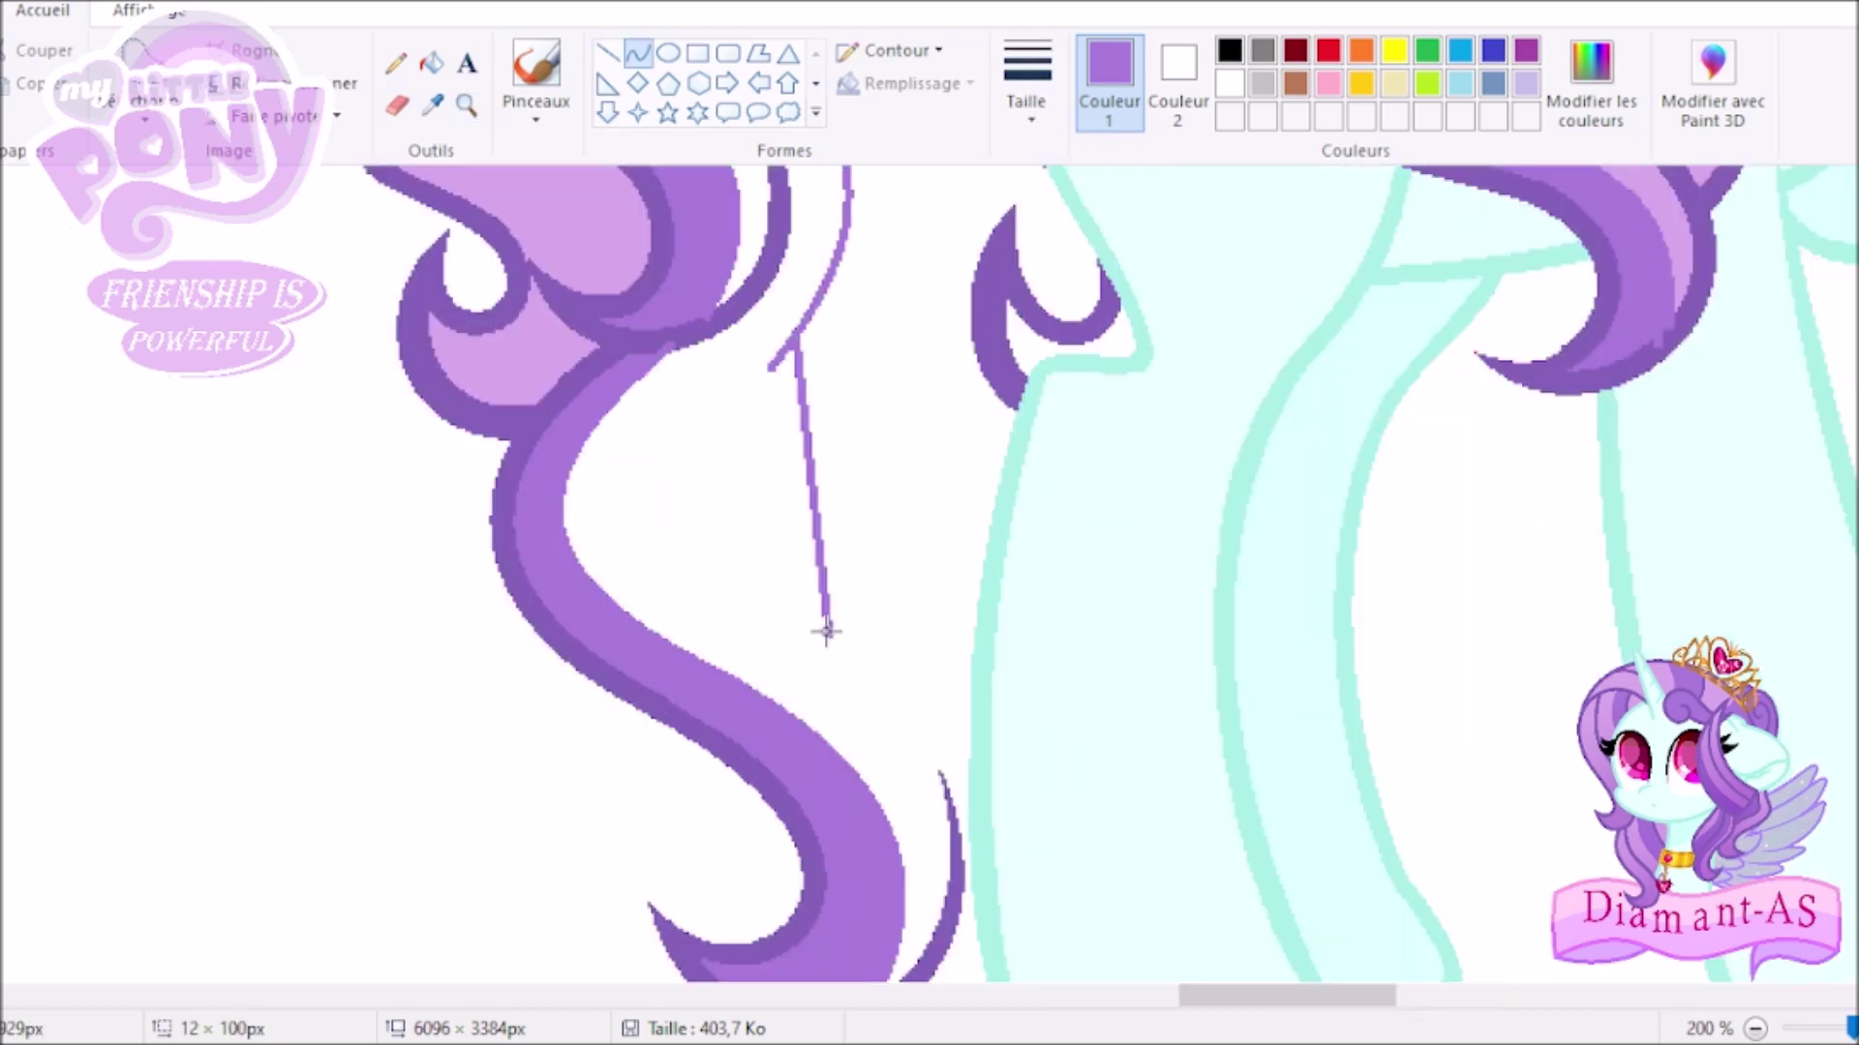
pyautogui.scroll(-1, 784, 600)
pyautogui.scroll(7, 784, 600)
pyautogui.moveTo(1134, 505); pyautogui.dragTo(1141, 505)
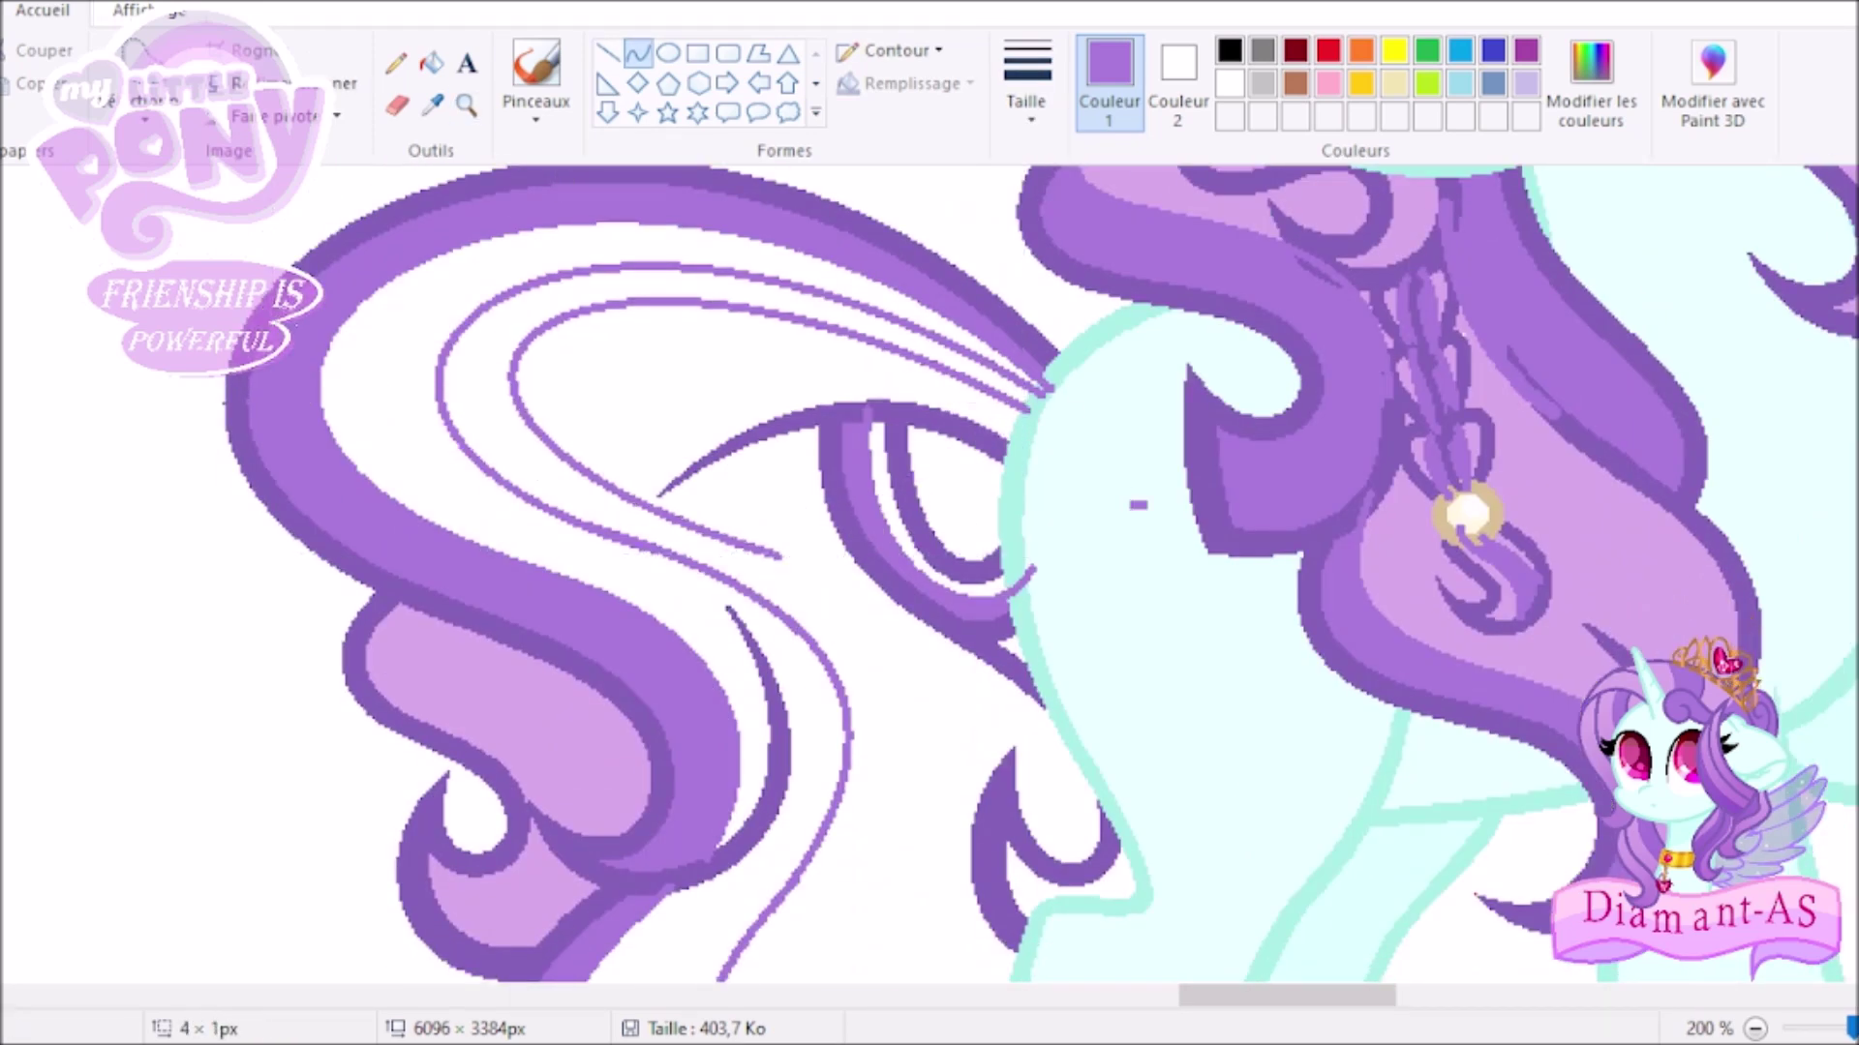
pyautogui.scroll(-3, 892, 545)
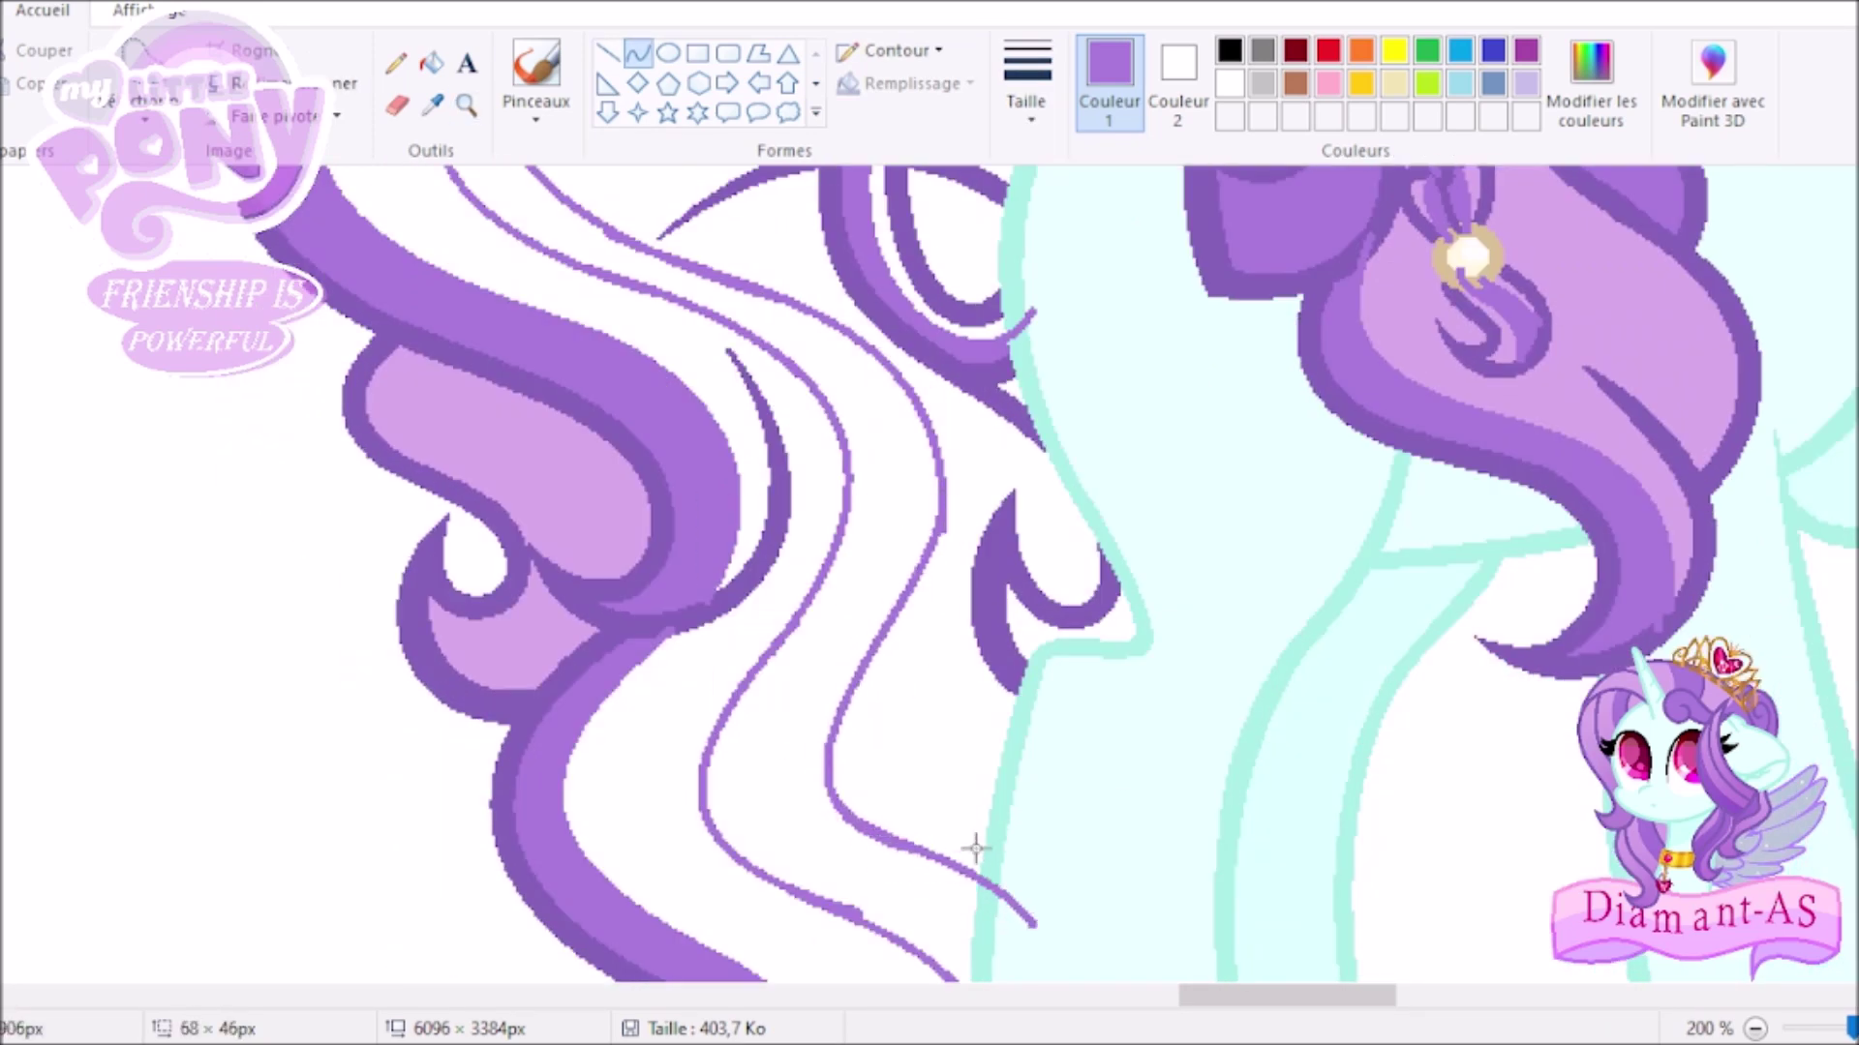
# Fill the first pony's central tail band in medium purple and the surrounding tail sections in light purple.
pyautogui.click(825, 293)
pyautogui.scroll(-1, 992, 486)
pyautogui.moveTo(993, 486); pyautogui.dragTo(949, 491)
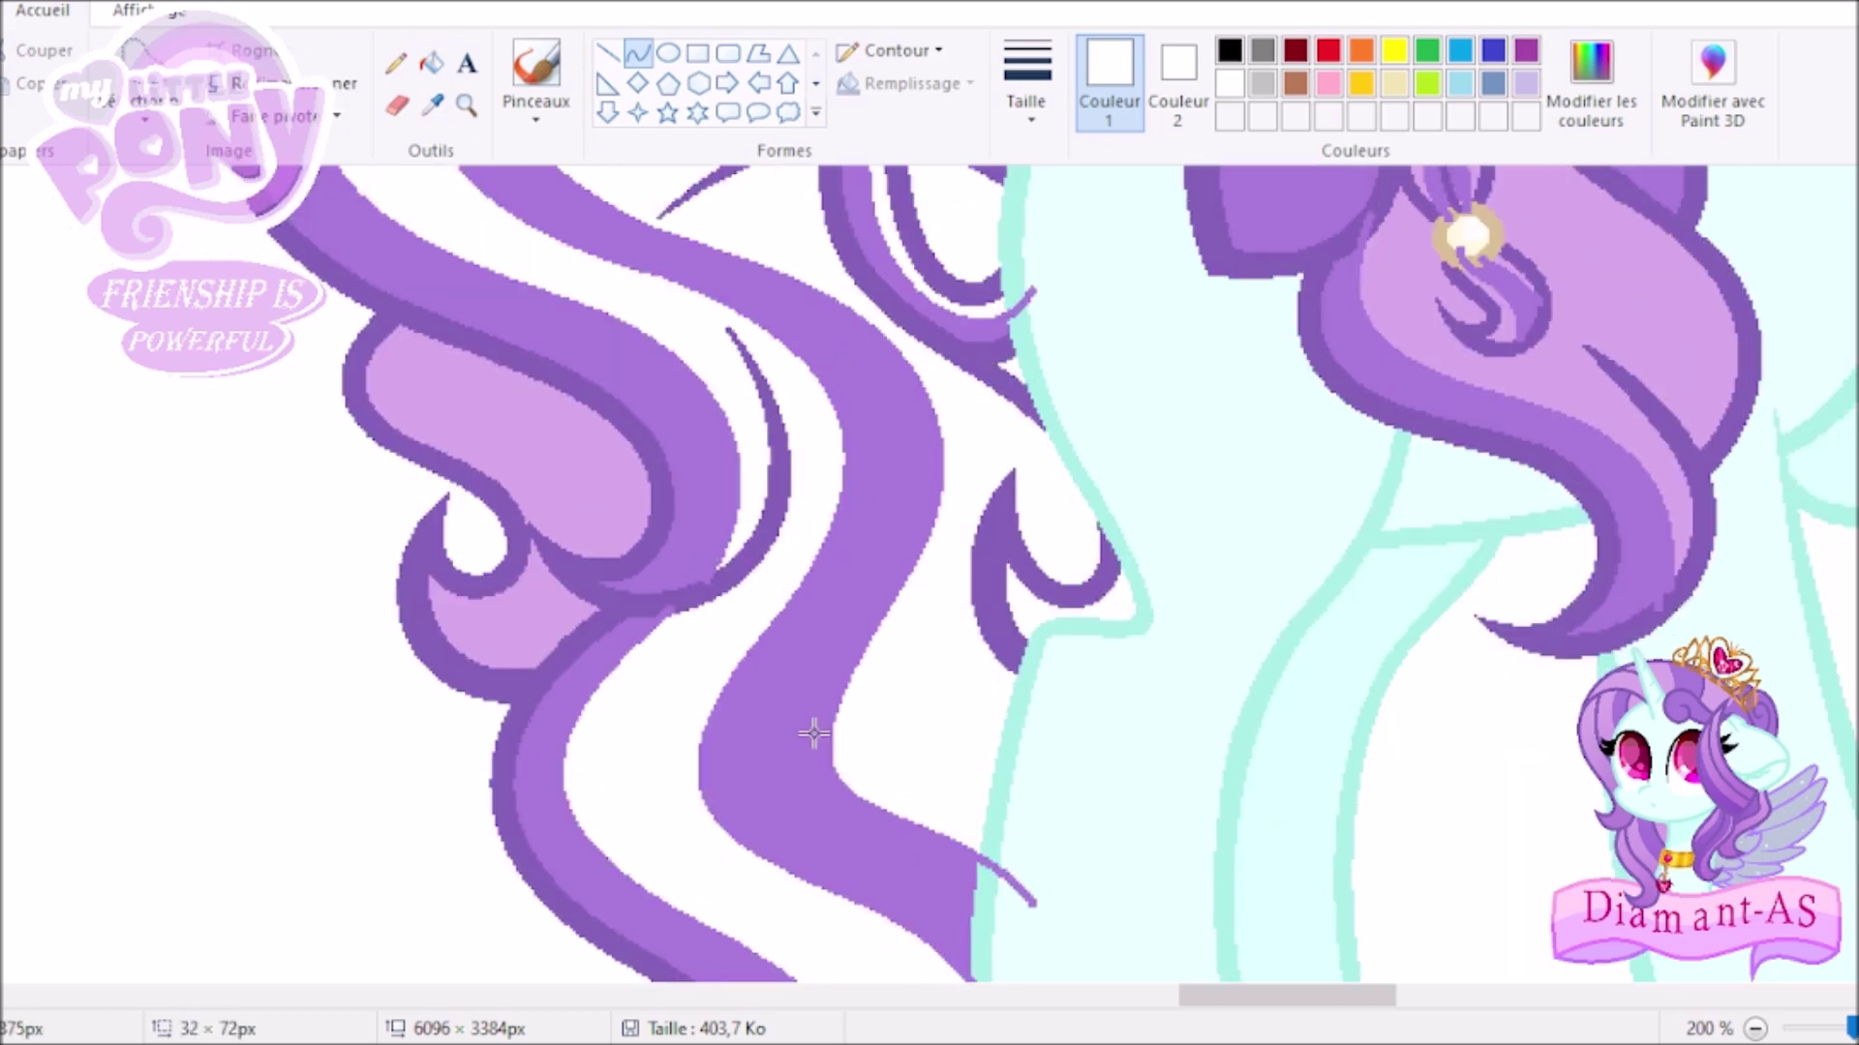
pyautogui.scroll(-3, 816, 741)
pyautogui.scroll(6, 491, 310)
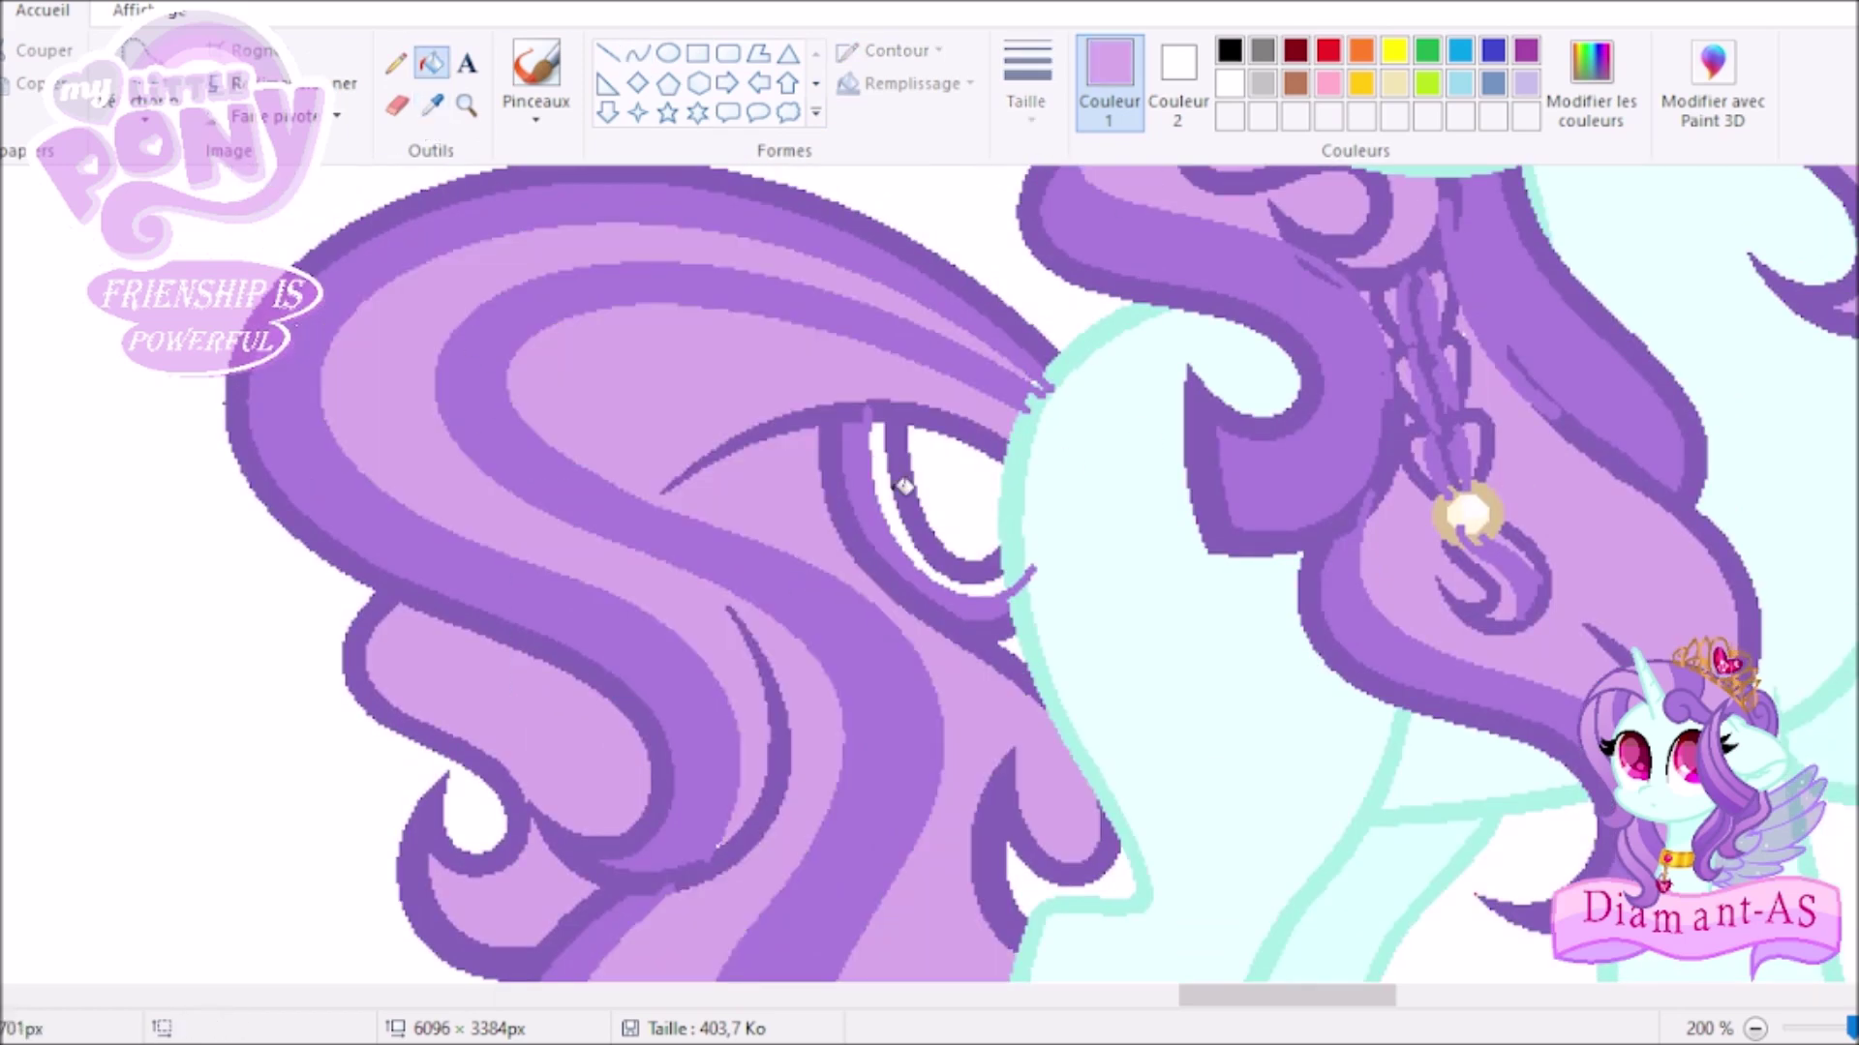
# Place the copied curl outline over the first pony's lower tail and touch up the tail in medium purple with the Pencil.
pyautogui.scroll(-6, 946, 530)
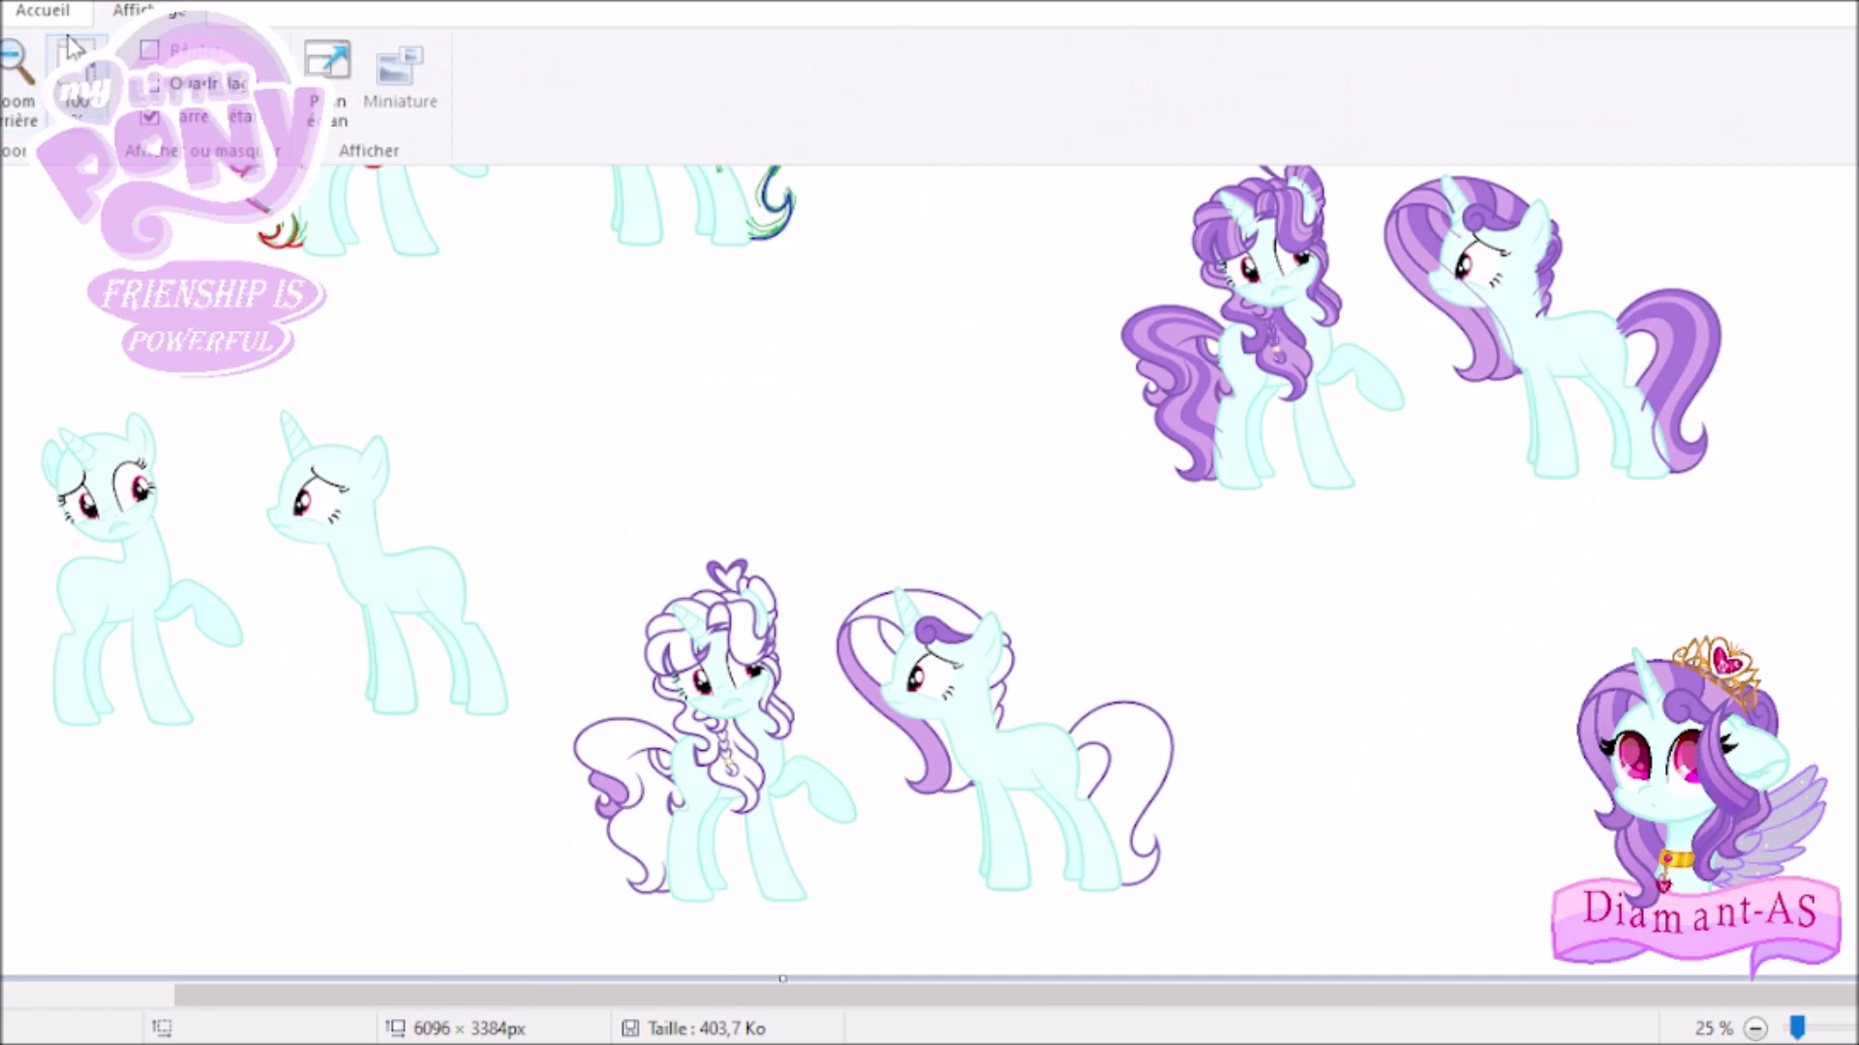
pyautogui.scroll(3, 1184, 539)
pyautogui.scroll(-3, 956, 768)
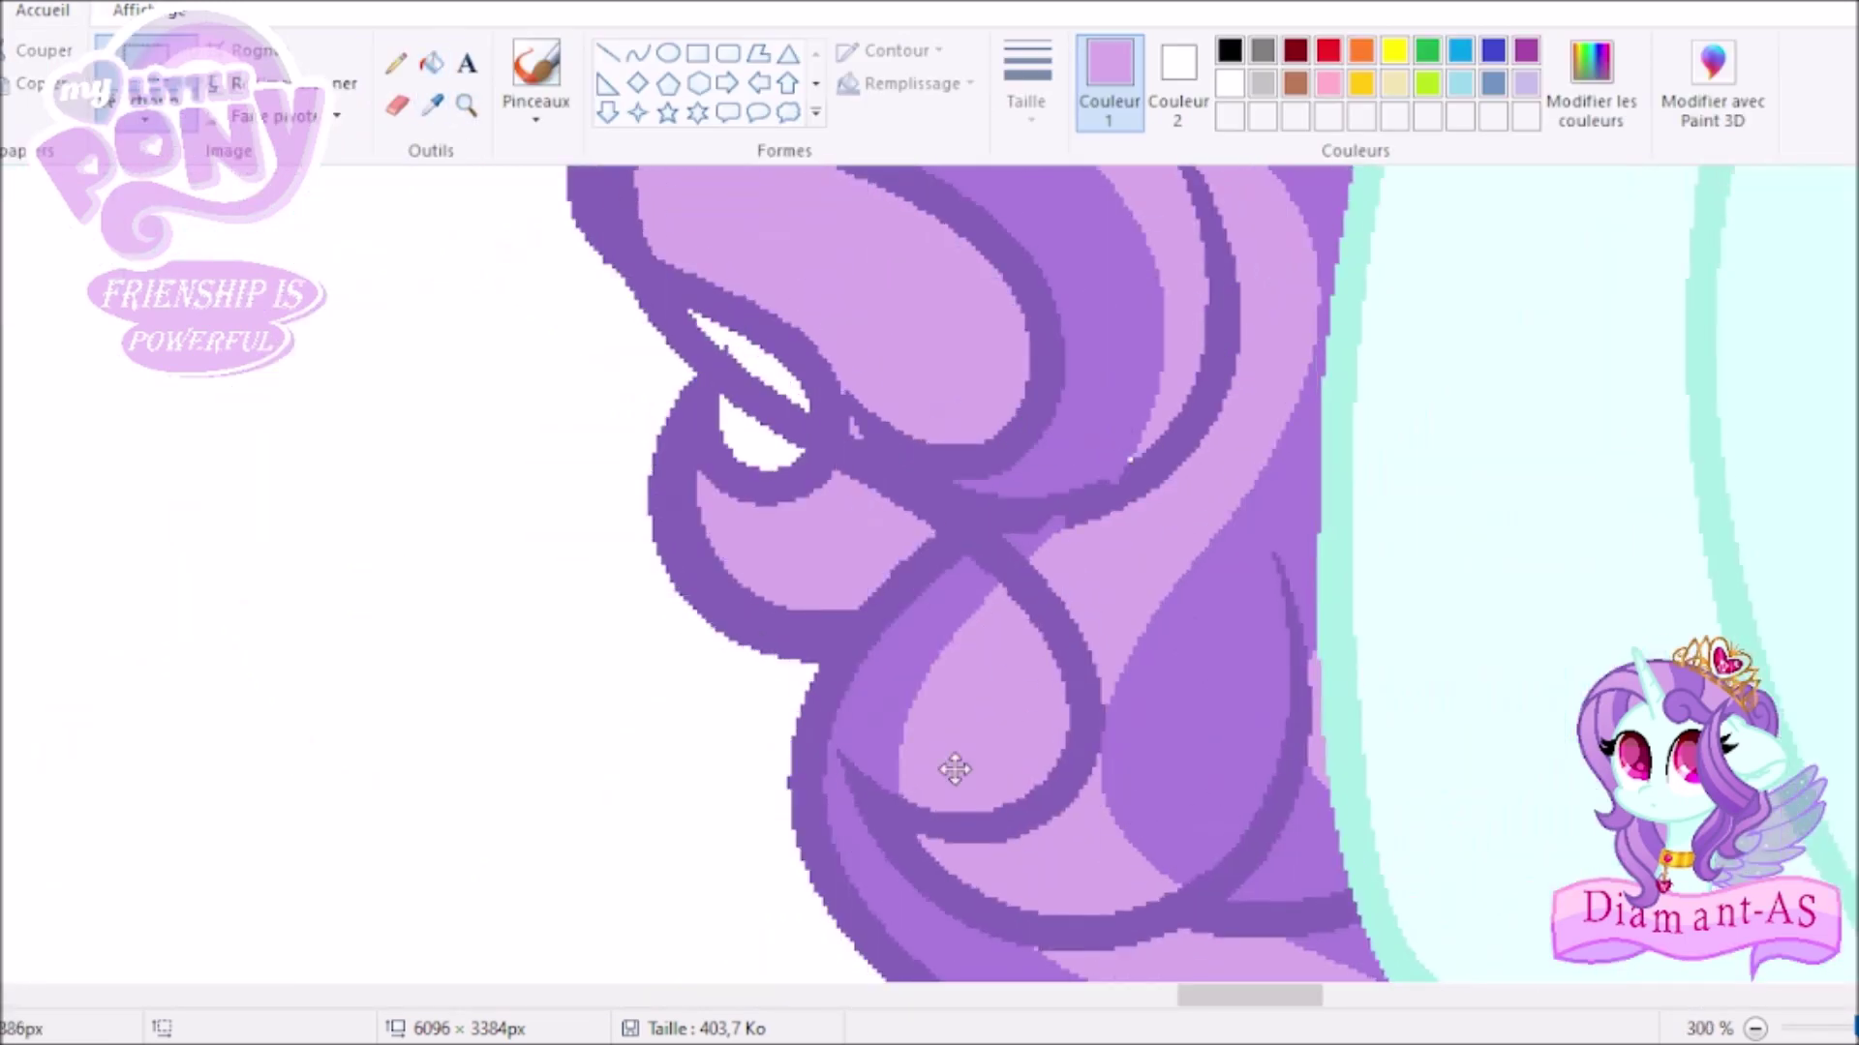
pyautogui.click(1067, 443)
pyautogui.scroll(5, 968, 581)
pyautogui.hscroll(5, 968, 581)
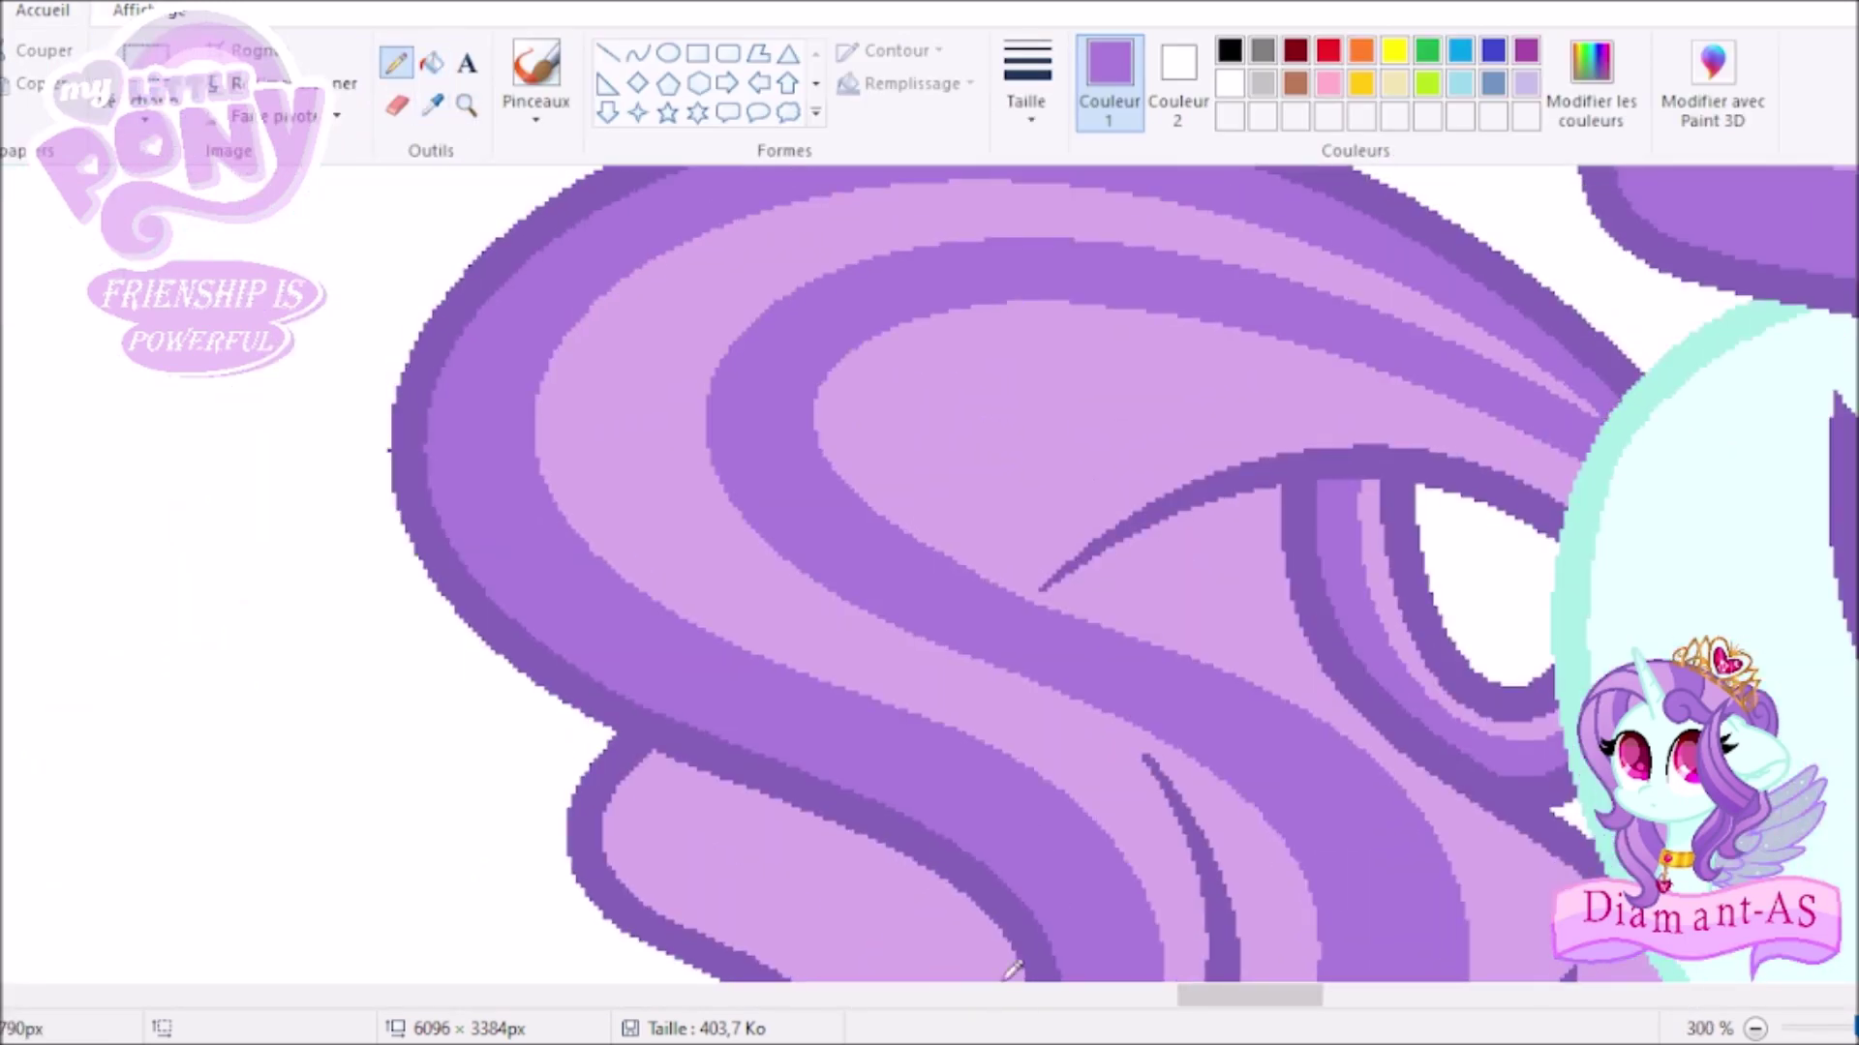
# Touch up the first pony's braid and upper mane sections in light purple with the Pencil and fill.
pyautogui.click(432, 105)
pyautogui.click(1210, 465)
pyautogui.click(432, 104)
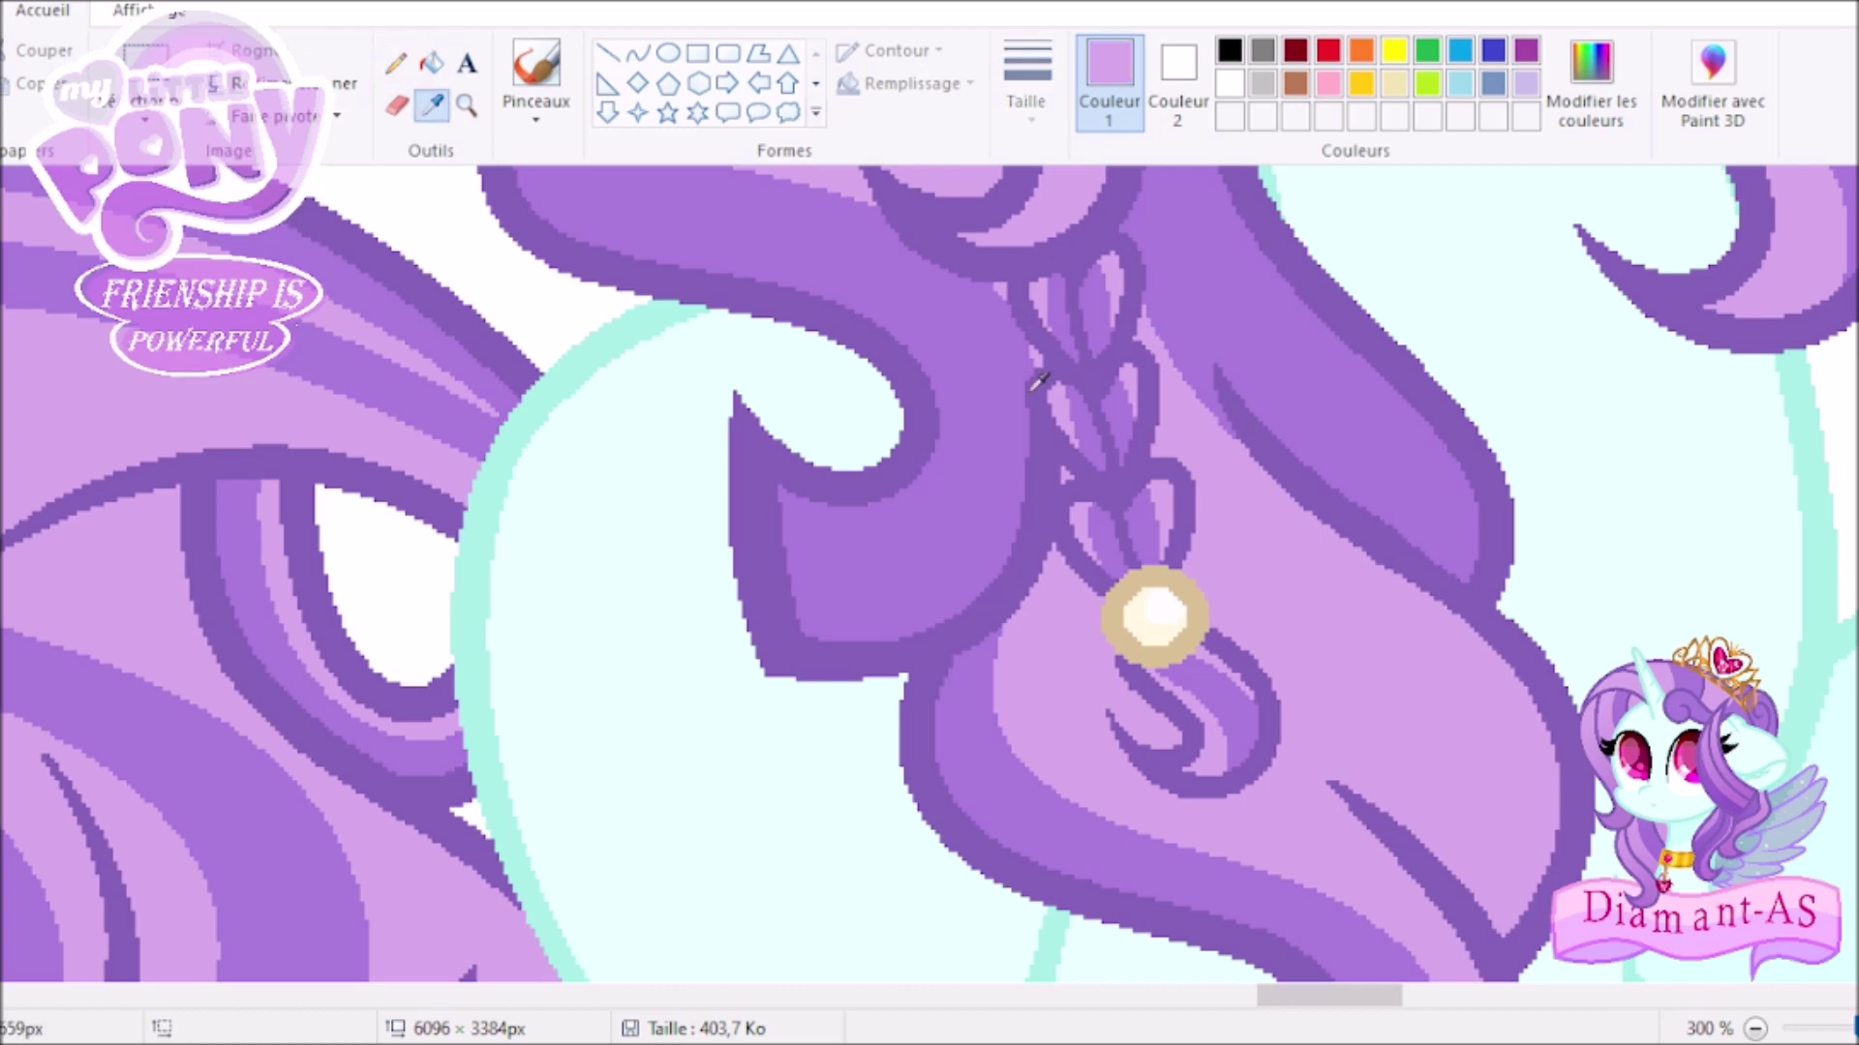
pyautogui.click(1149, 547)
pyautogui.scroll(-10, 1149, 547)
pyautogui.scroll(5, 287, 743)
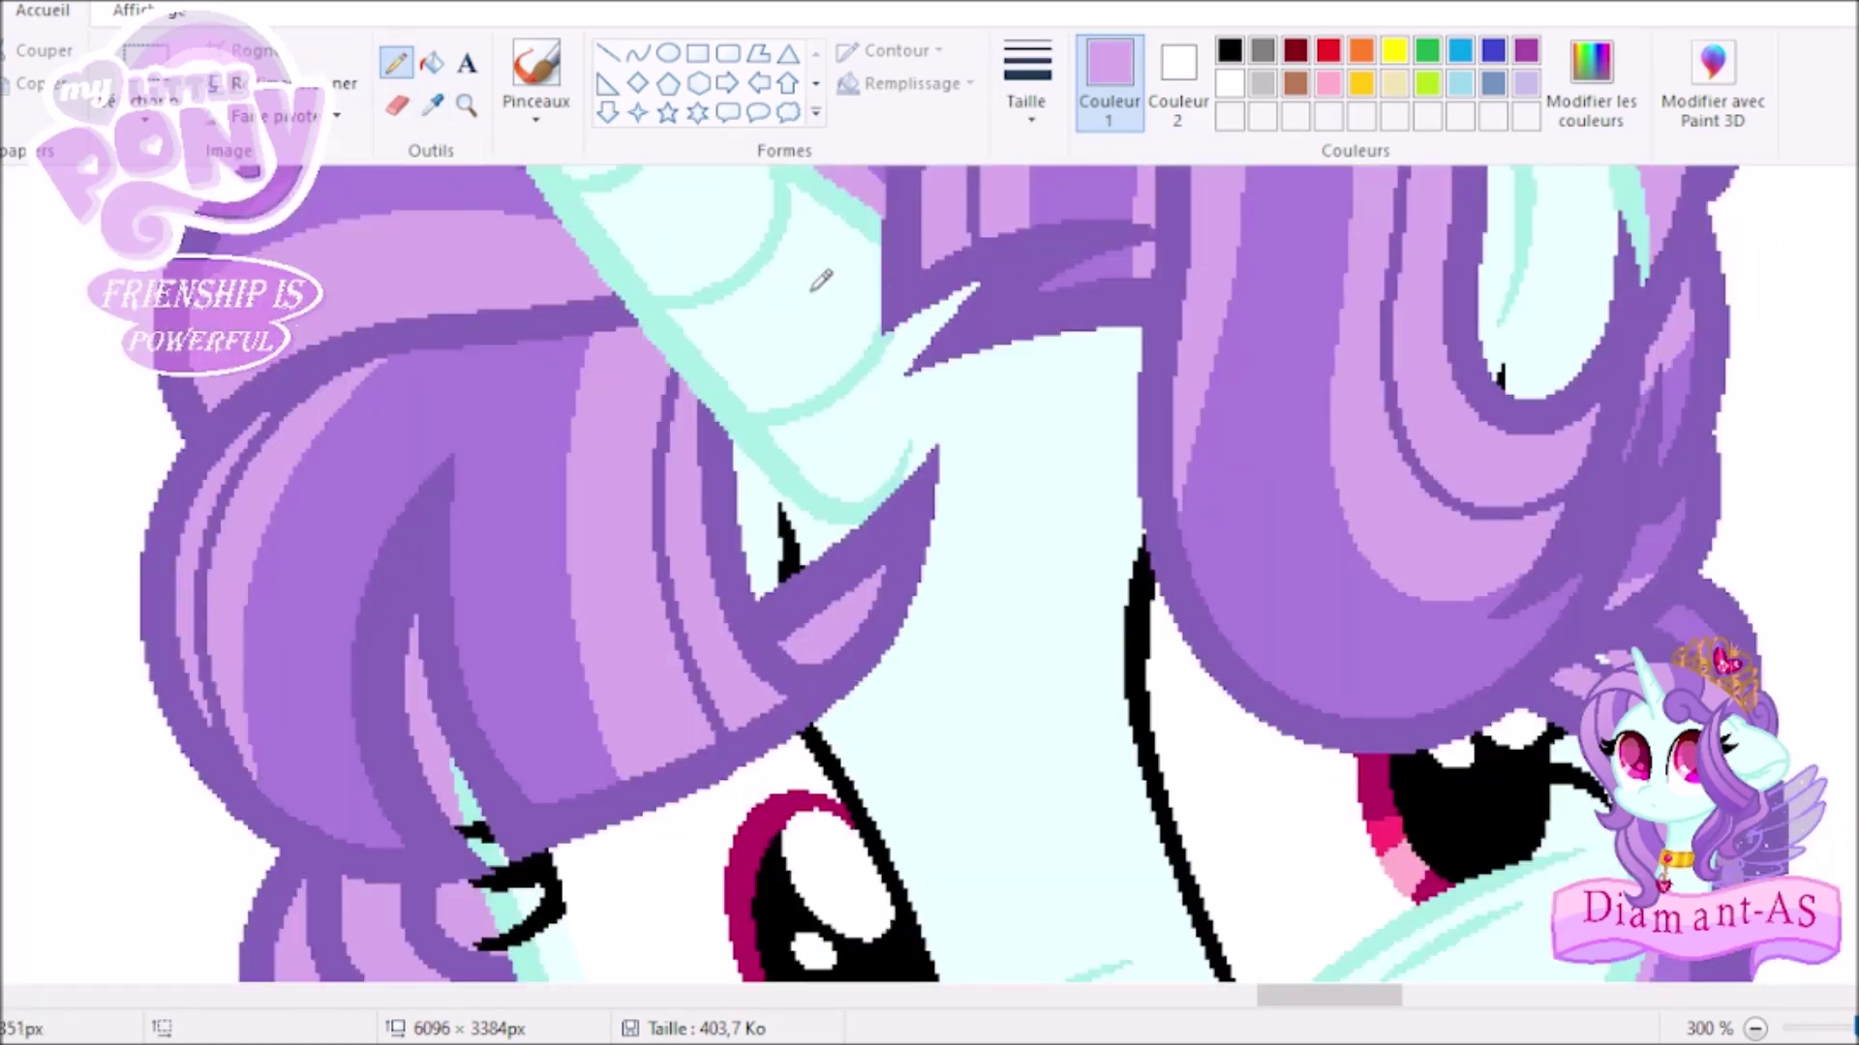
pyautogui.click(432, 62)
pyautogui.scroll(-5, 1589, 407)
pyautogui.scroll(8, 1588, 407)
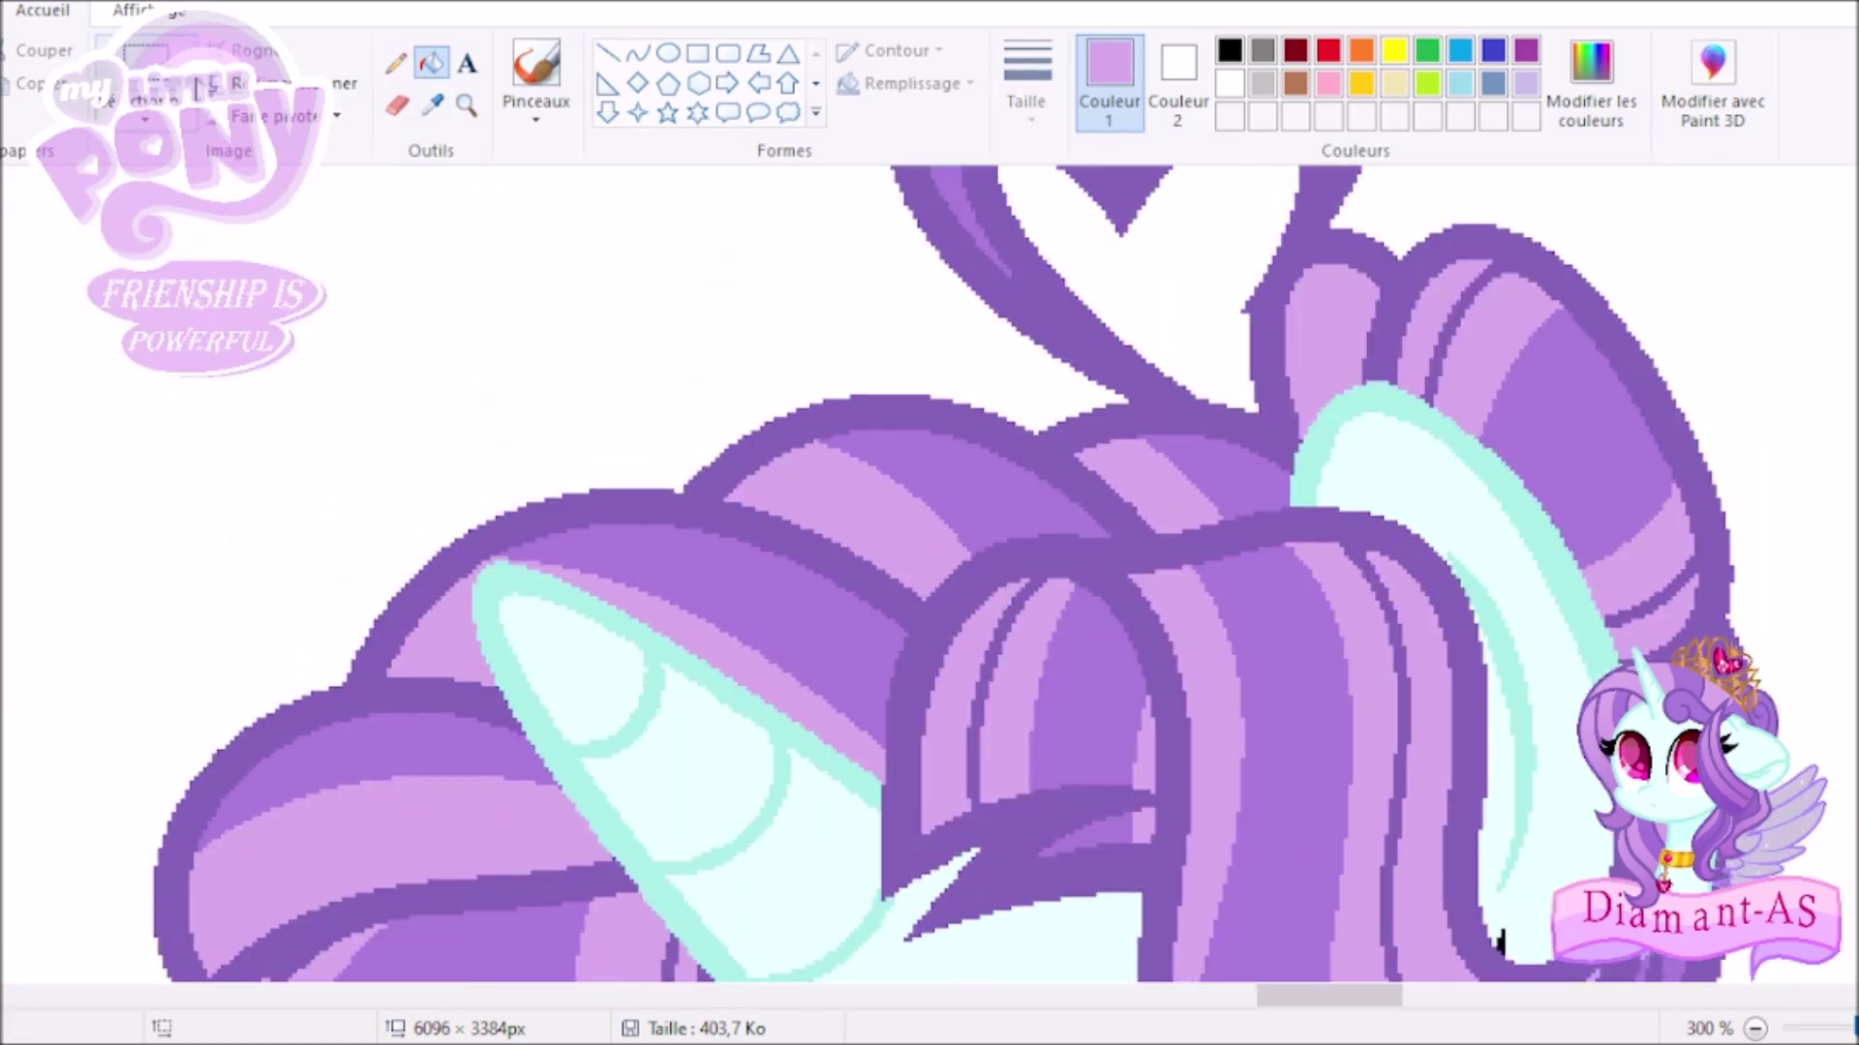
# Sample the medium purple and fill the remaining gaps in the second pony's curls behind the neck.
pyautogui.scroll(-5, 738, 306)
pyautogui.scroll(4, 737, 306)
pyautogui.click(433, 104)
pyautogui.click(737, 306)
pyautogui.scroll(1, 737, 306)
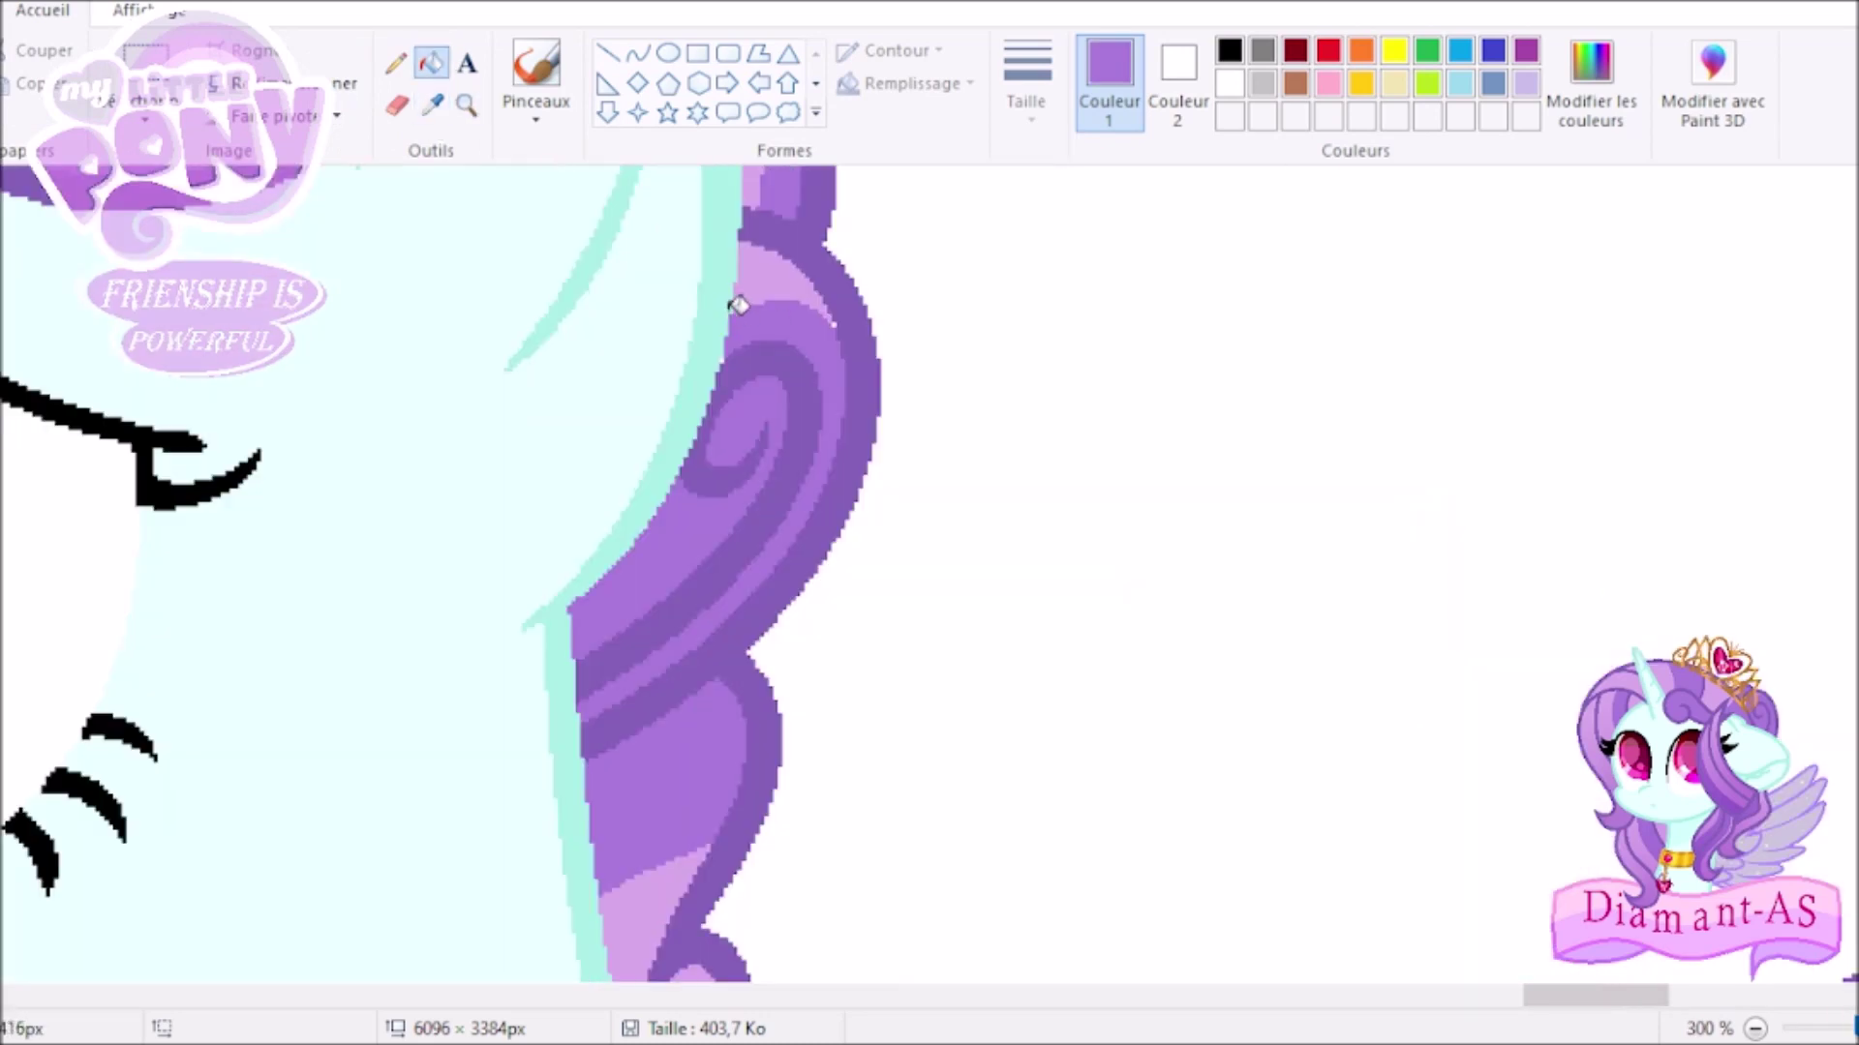
pyautogui.scroll(-10, 773, 347)
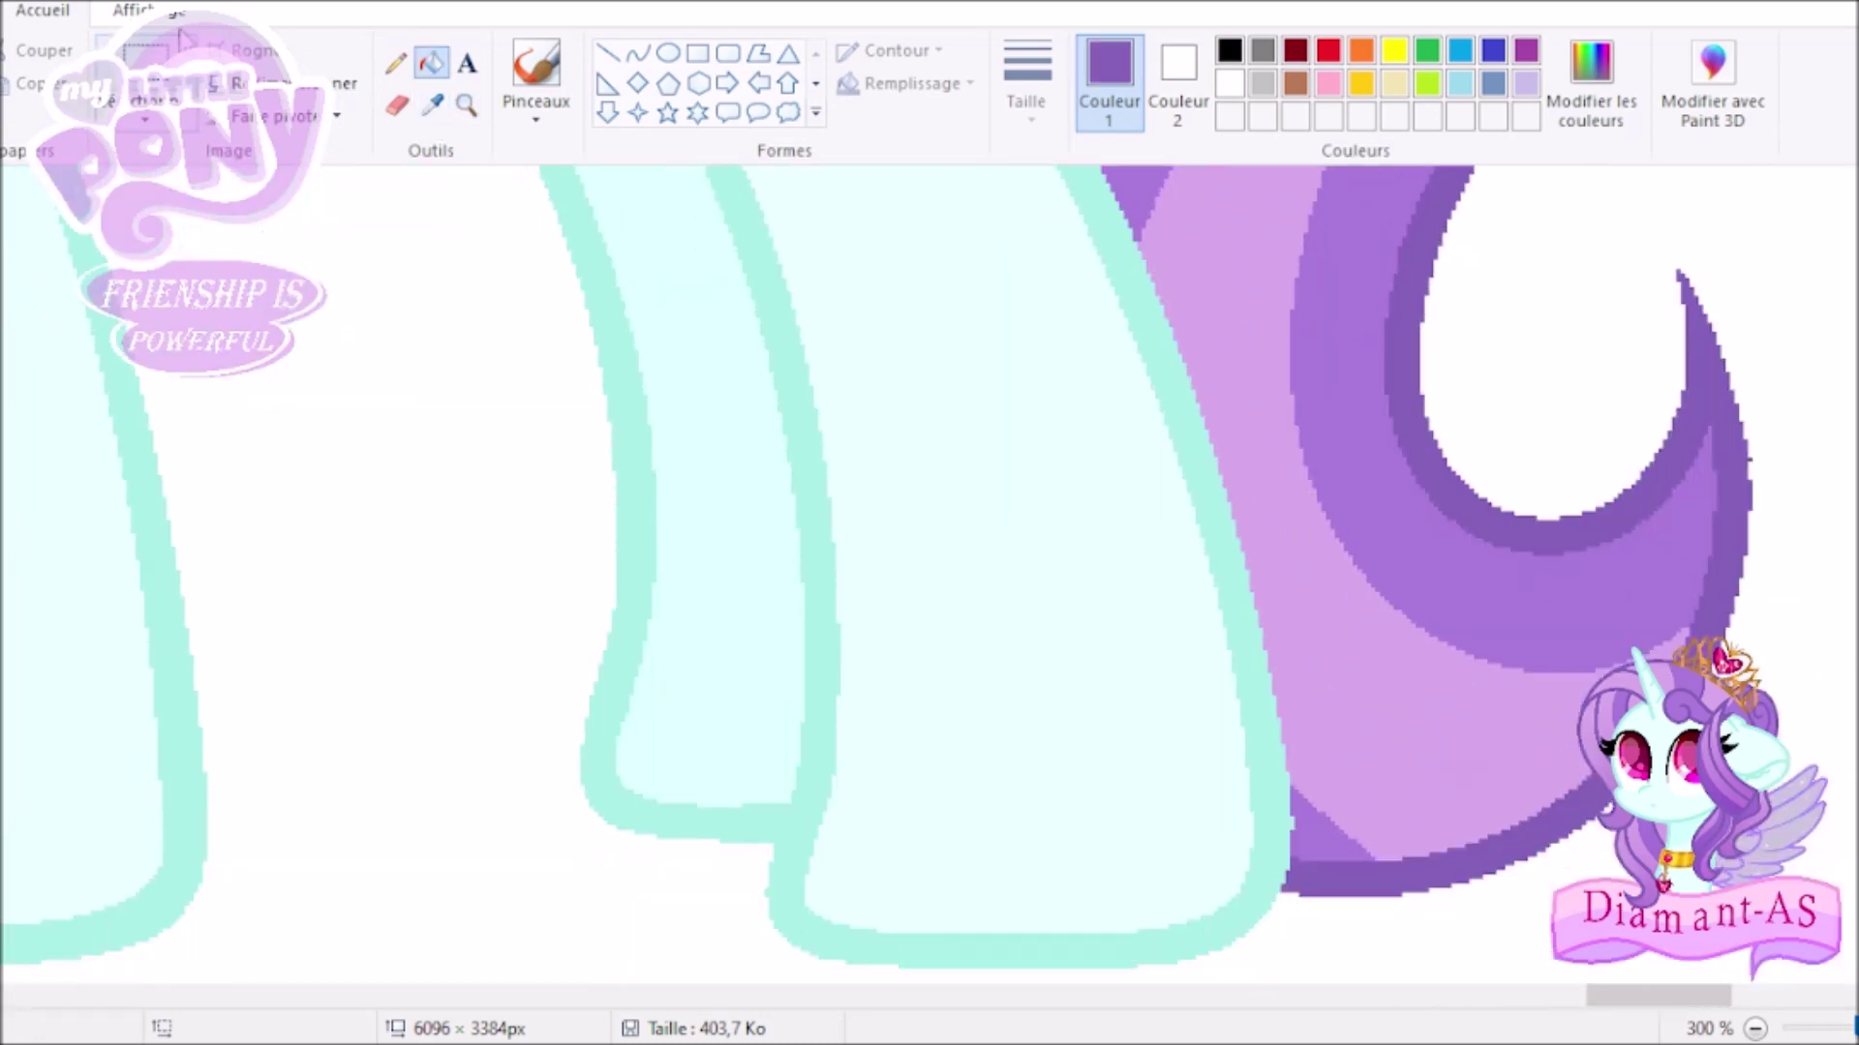
# Select the finished ponies in the zoomed-out drawing and switch to PaintTool SAI to continue in who are you.png.
pyautogui.scroll(-5, 773, 347)
pyautogui.click(145, 106)
pyautogui.click(66, 225)
pyautogui.moveTo(678, 803)
pyautogui.mouseDown()
pyautogui.moveTo(685, 195)
pyautogui.moveTo(1008, 581)
pyautogui.mouseUp()
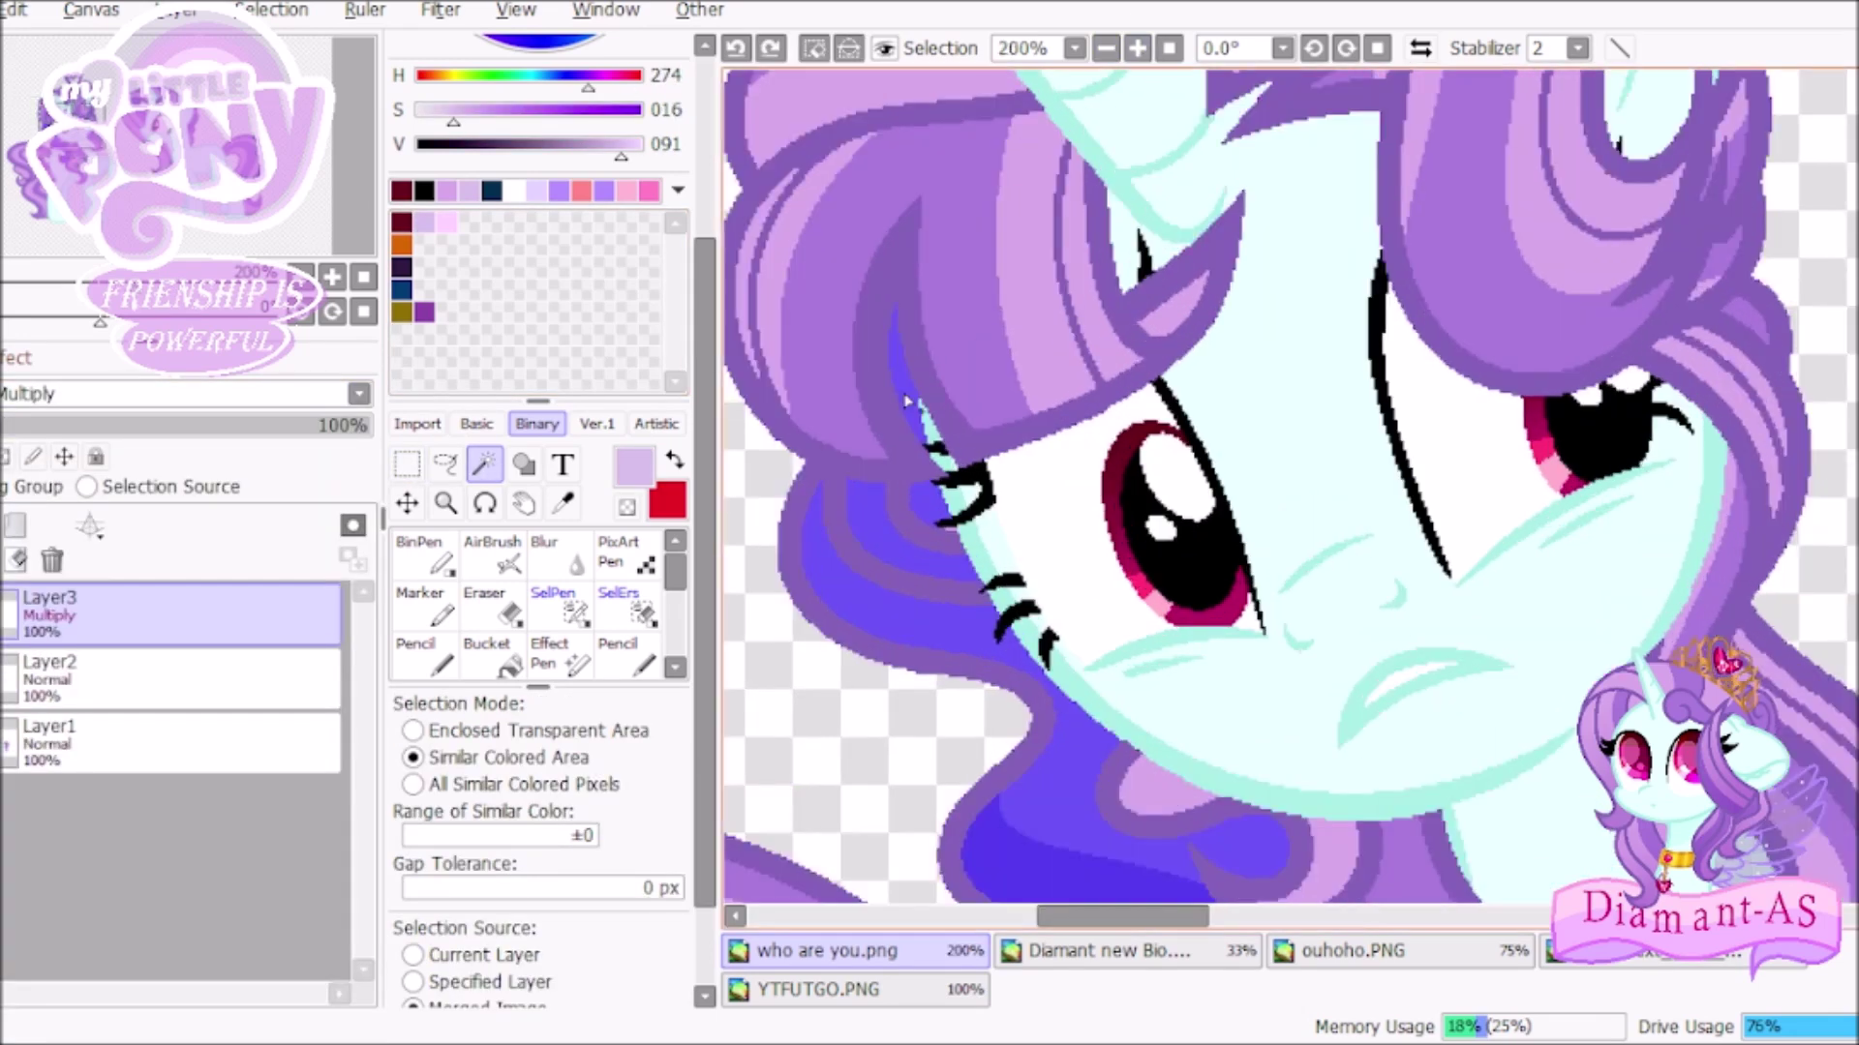
# Apply the freeform transform that fits the winged diamond cutie mark onto the first pony's flank, and select its layer.
pyautogui.scroll(-5, 908, 399)
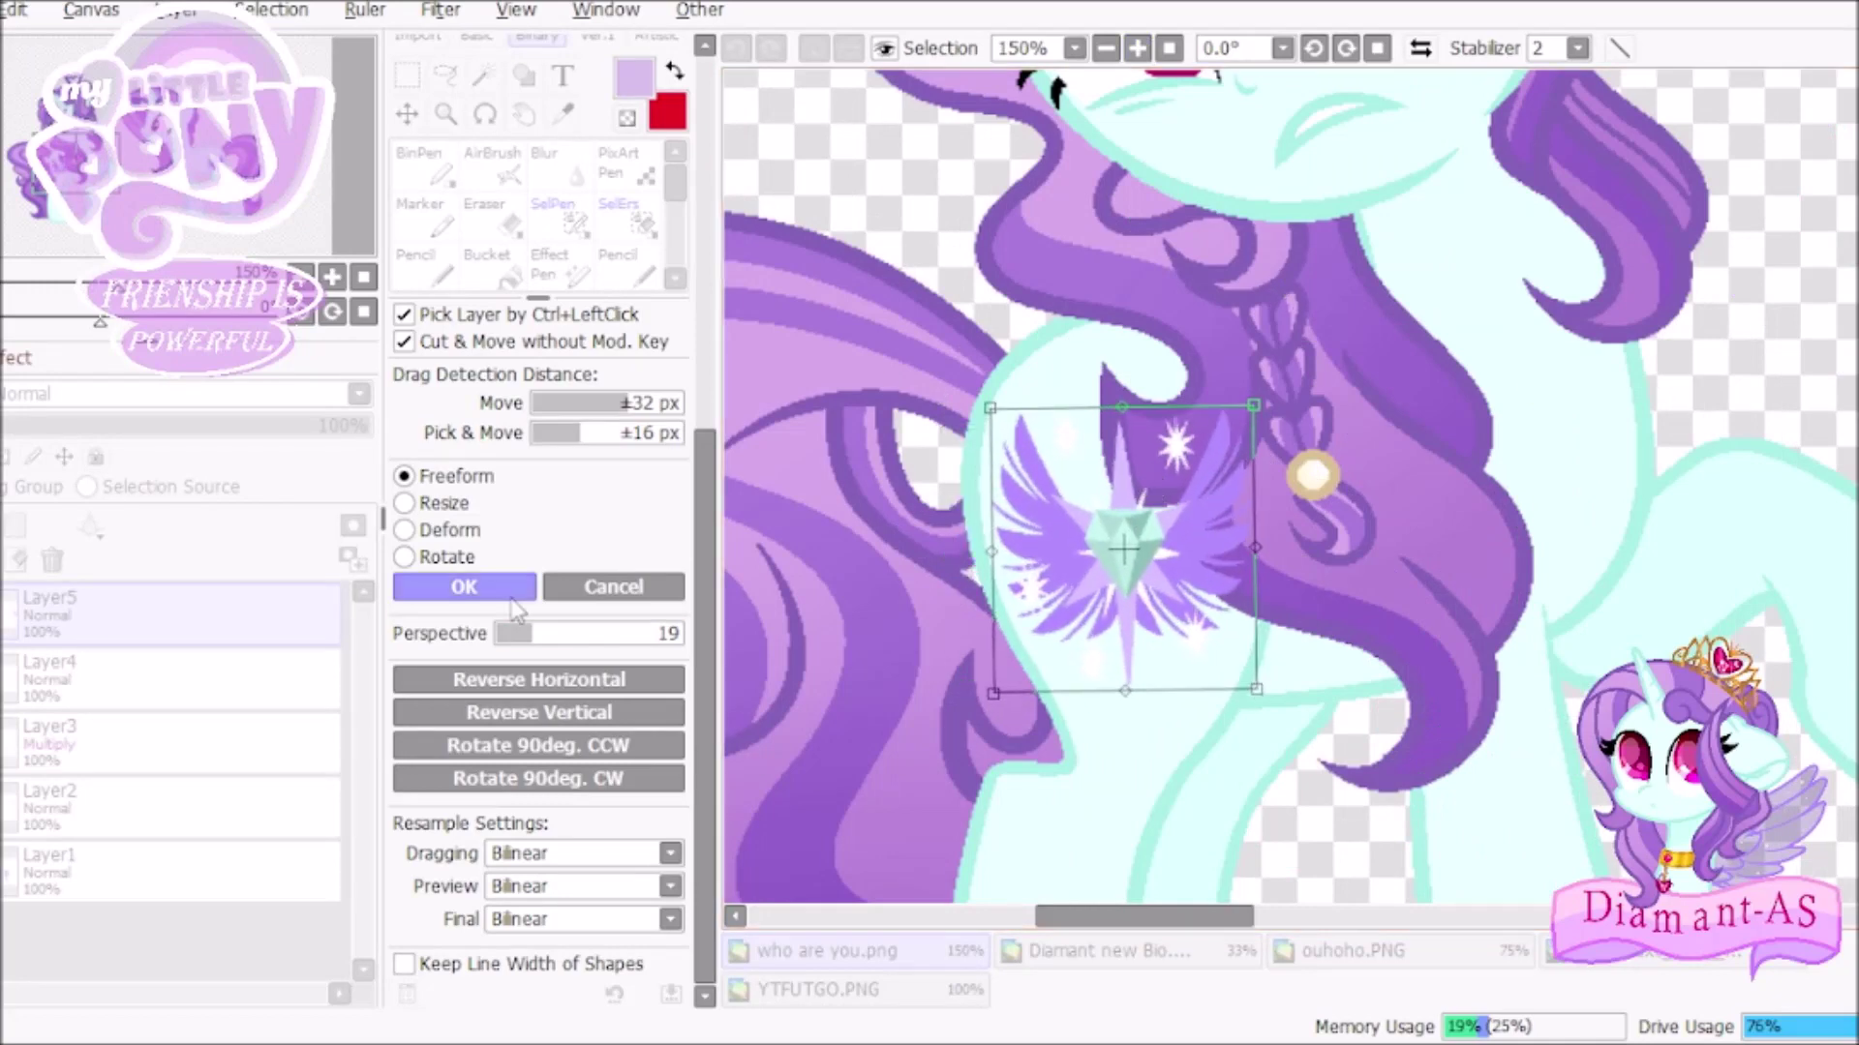
pyautogui.click(464, 591)
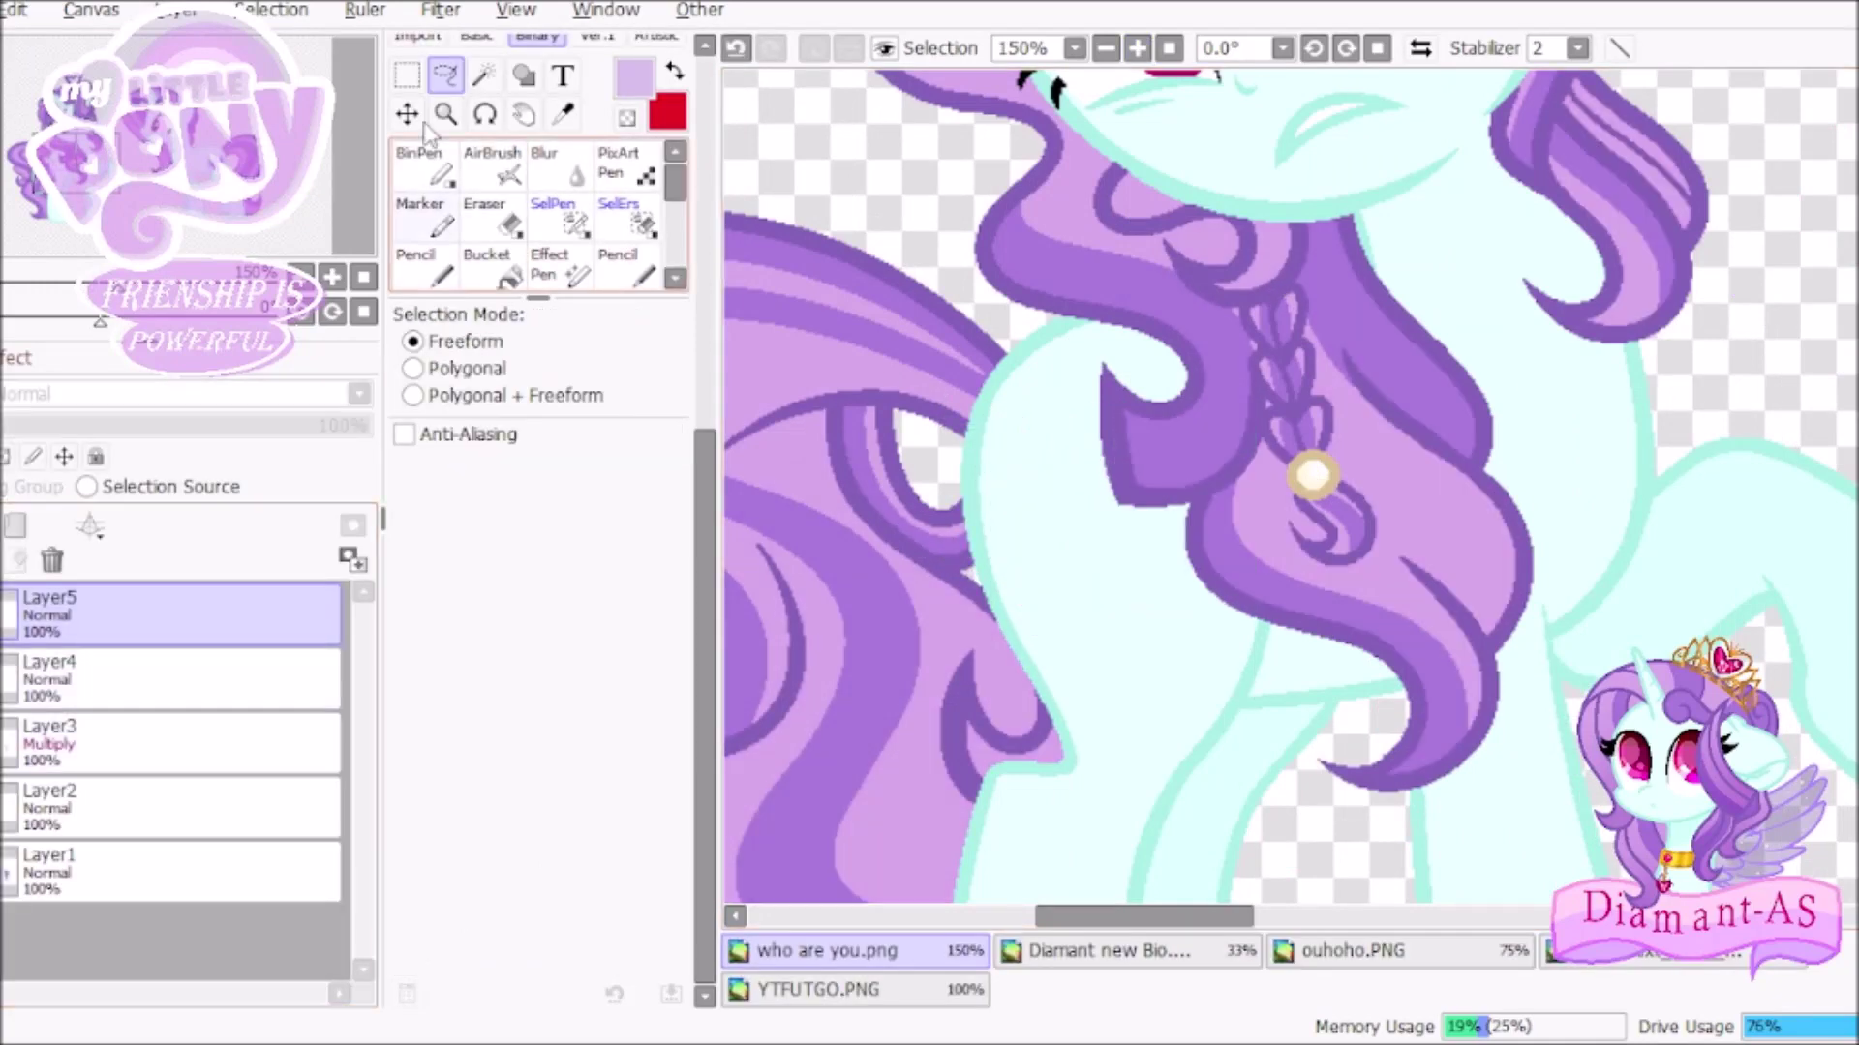
pyautogui.click(133, 620)
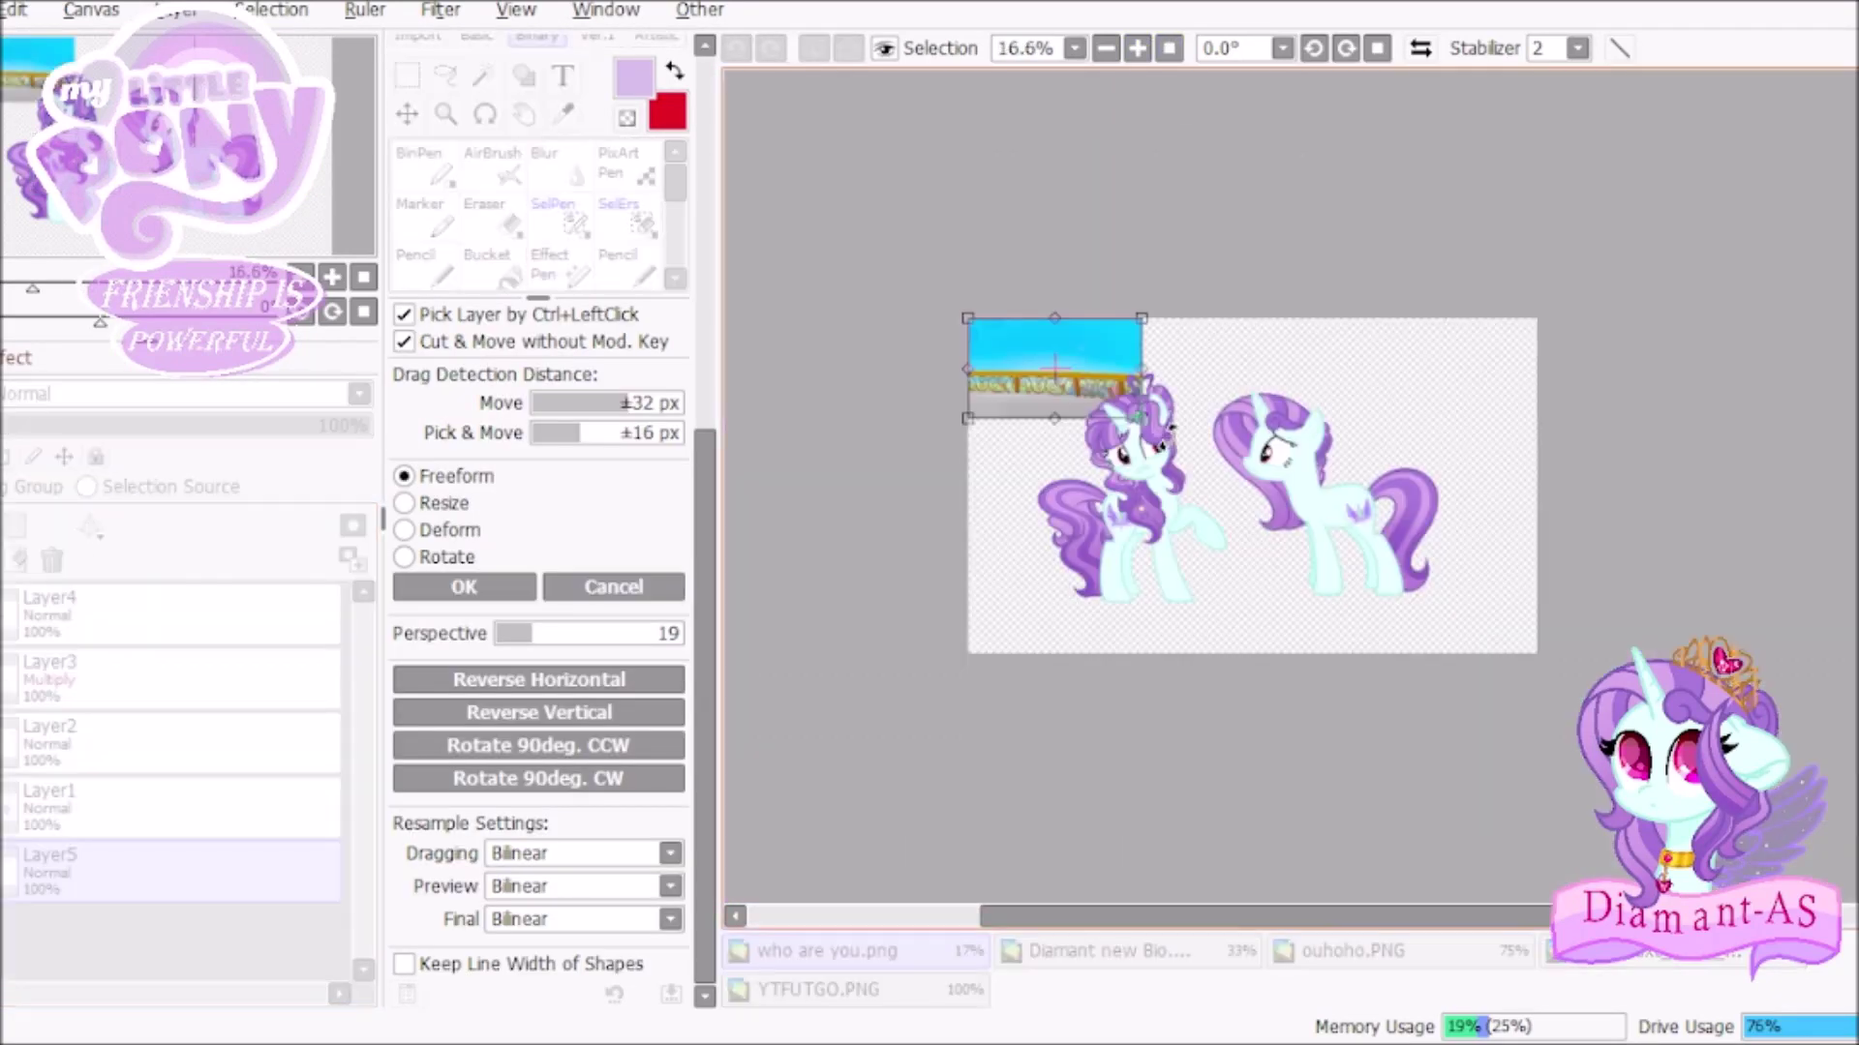
# Enlarge the balcony background to the canvas width behind the ponies and choose a large AirBrush size.
pyautogui.moveTo(1570, 646); pyautogui.dragTo(1534, 647)
pyautogui.click(464, 587)
pyautogui.click(492, 164)
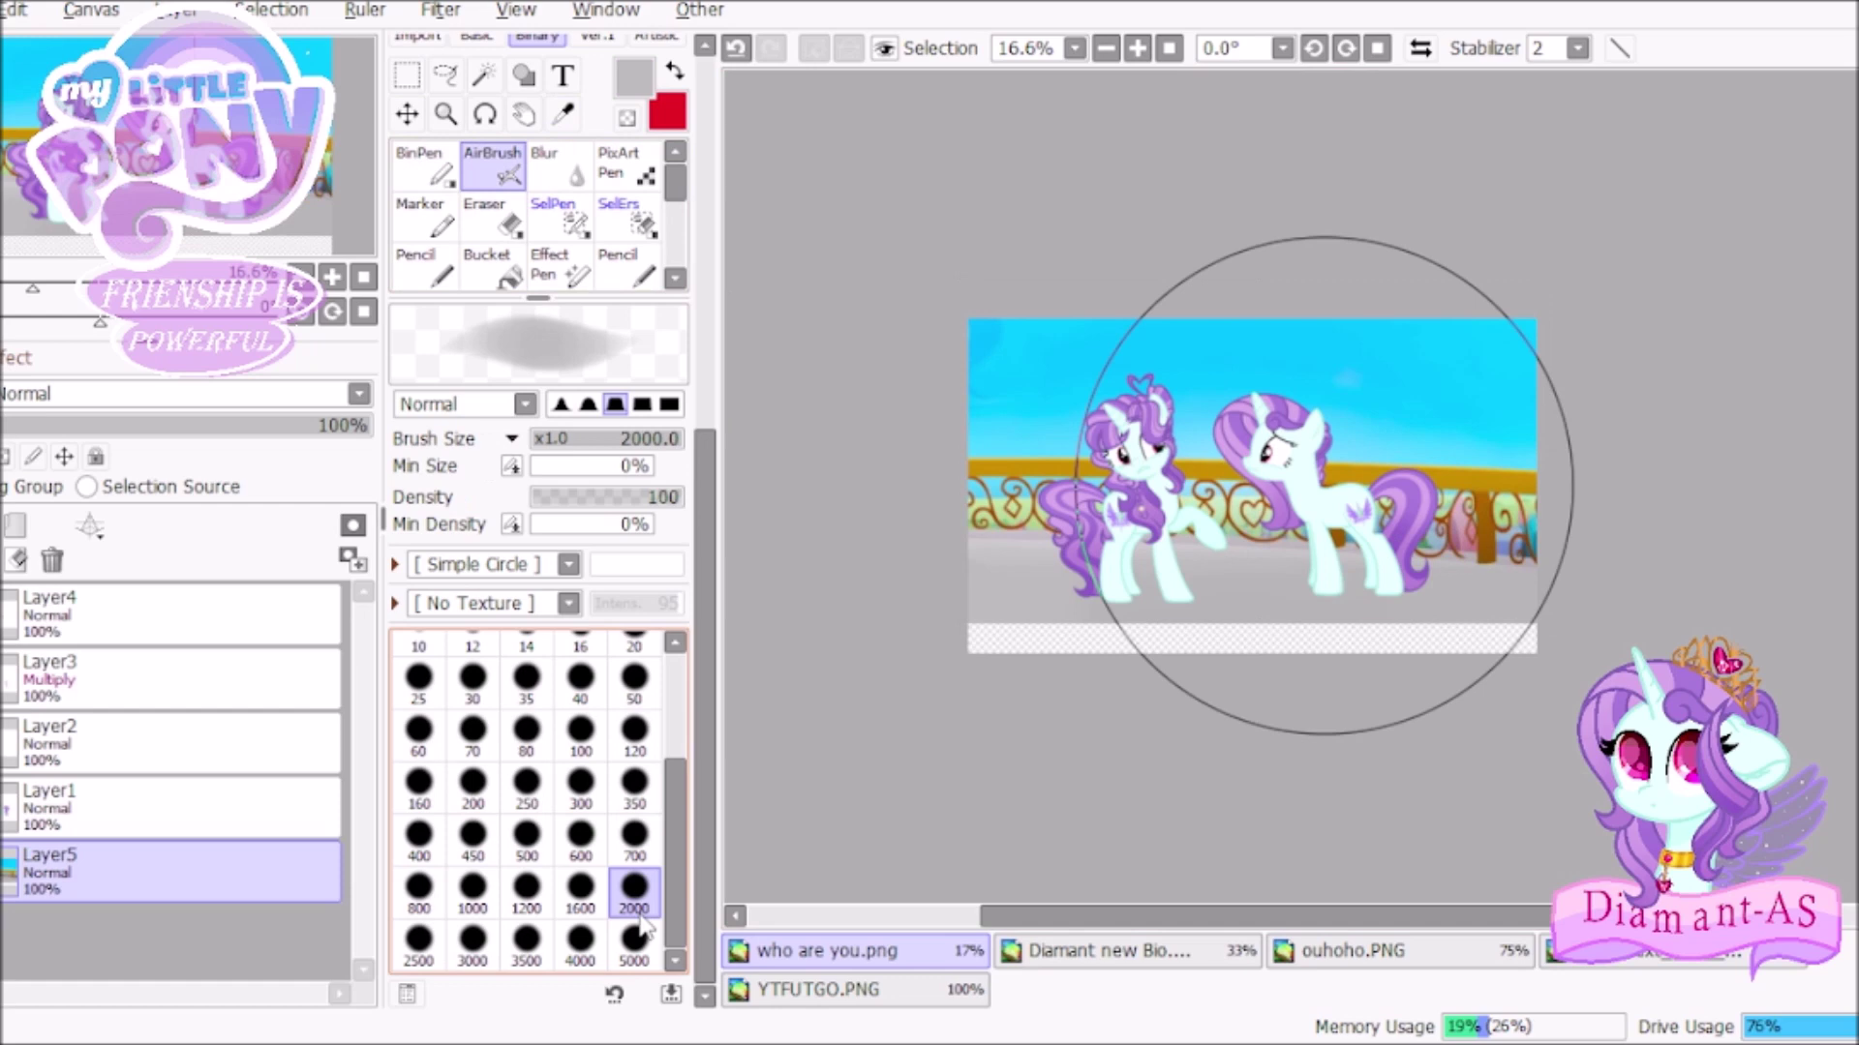
pyautogui.click(634, 839)
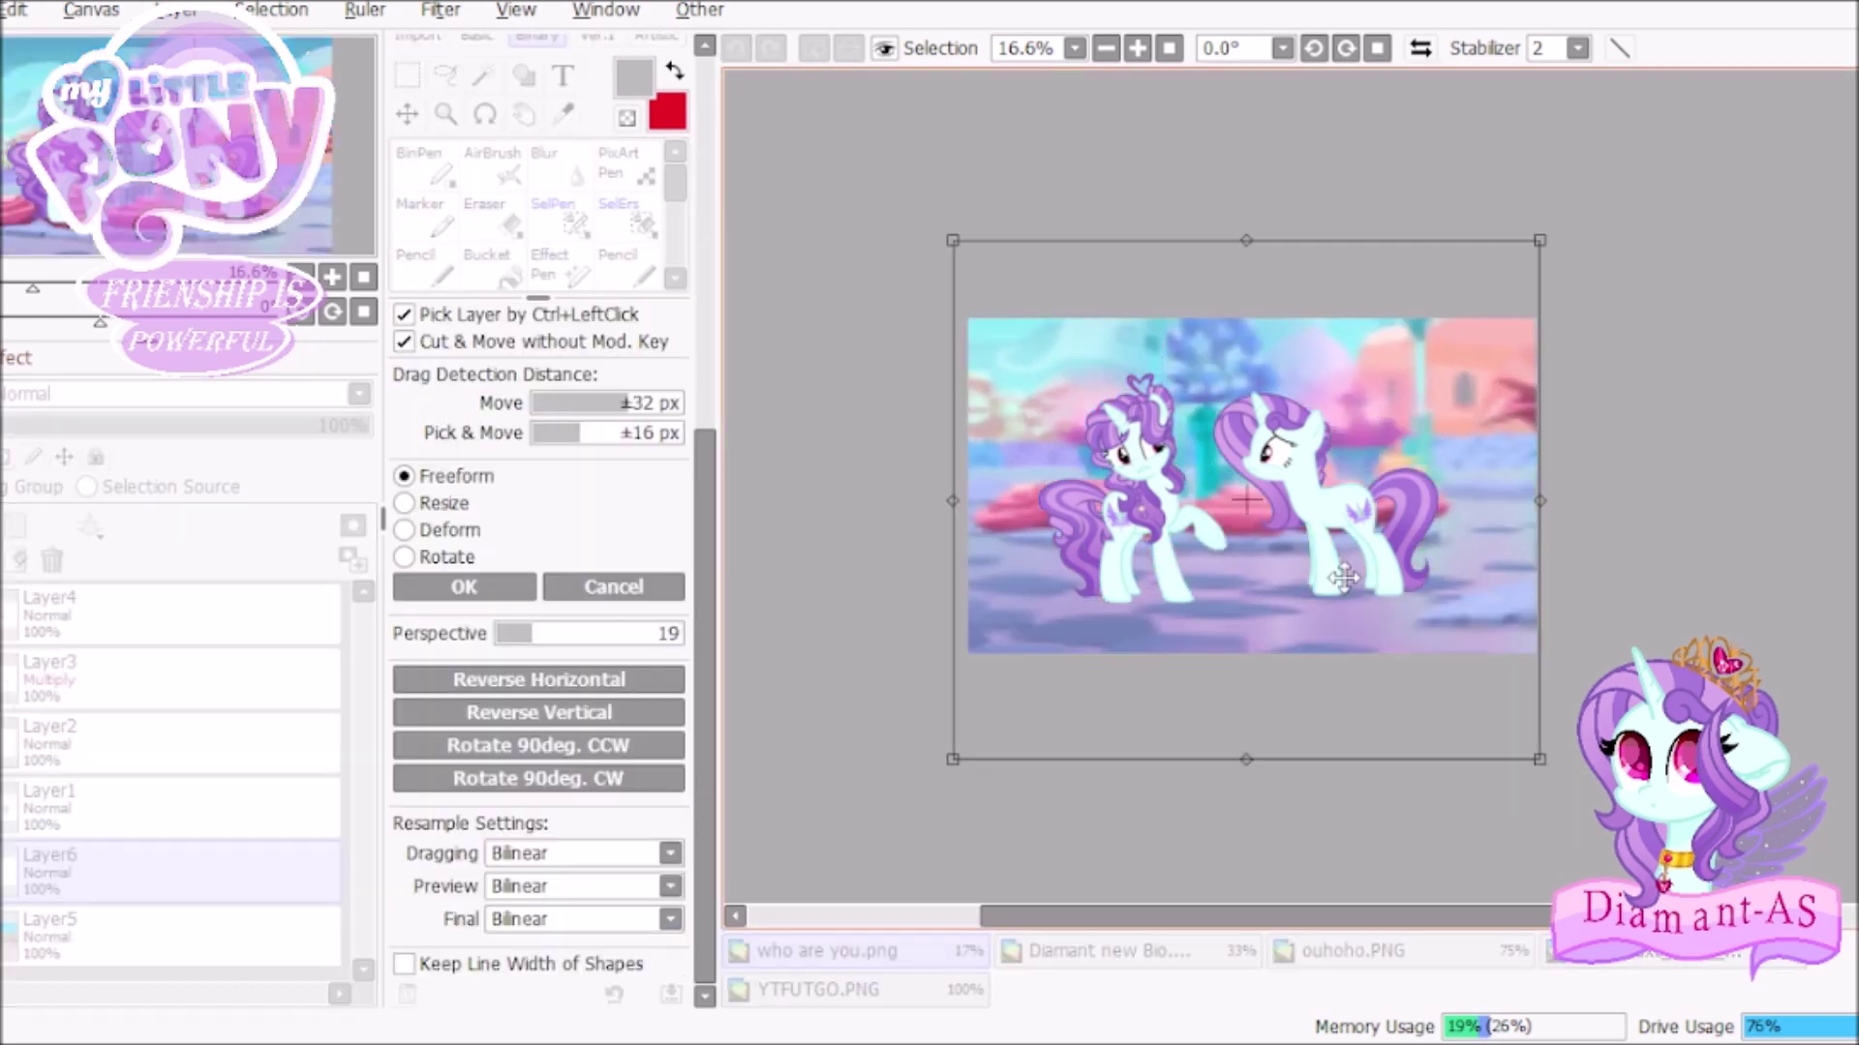